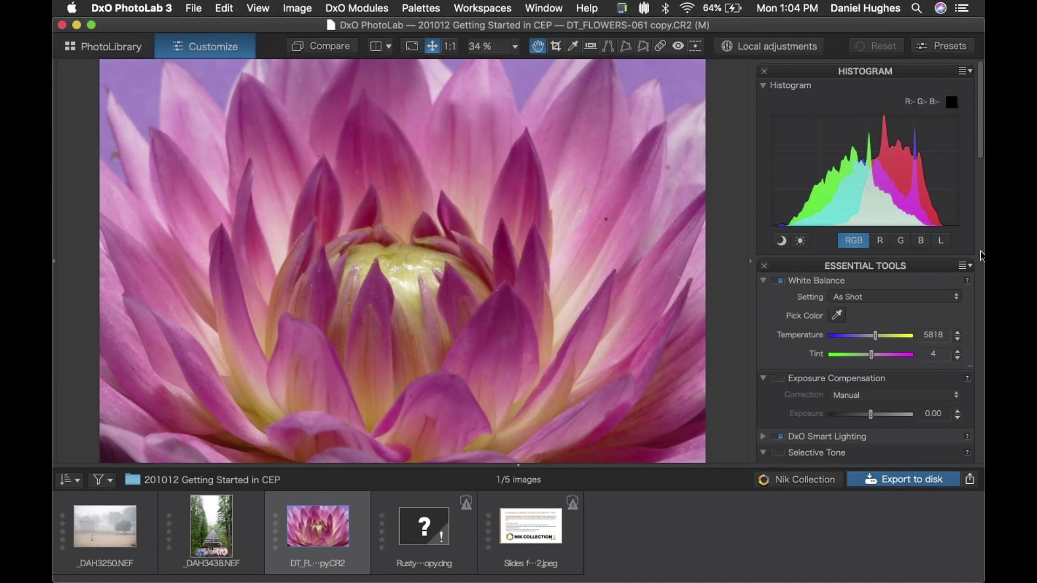
- Set the flower photo's white balance to a temperature of 6635 and a tint of 11
drag(981, 132, 981, 170)
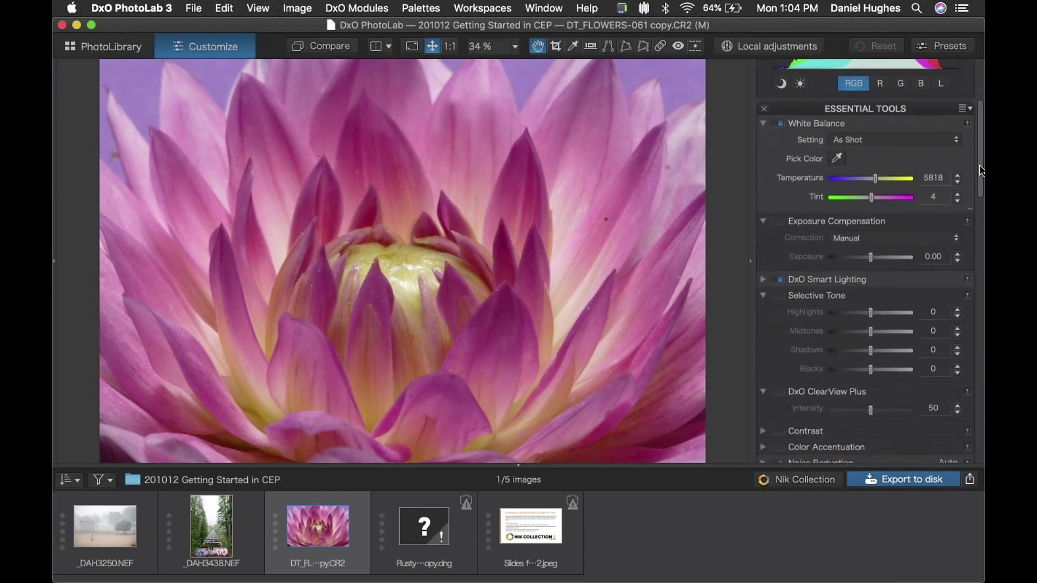
drag(876, 180, 873, 201)
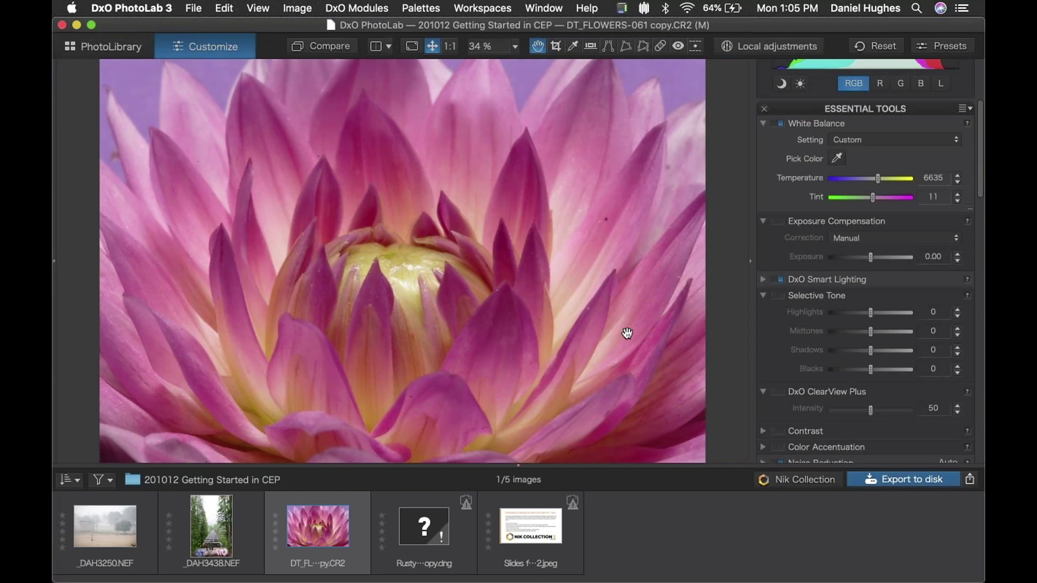
- Open the flower photo in Color Efex Pro 4 from the Nik Collection and dismiss the TIFF notice so it no longer shows
click(792, 484)
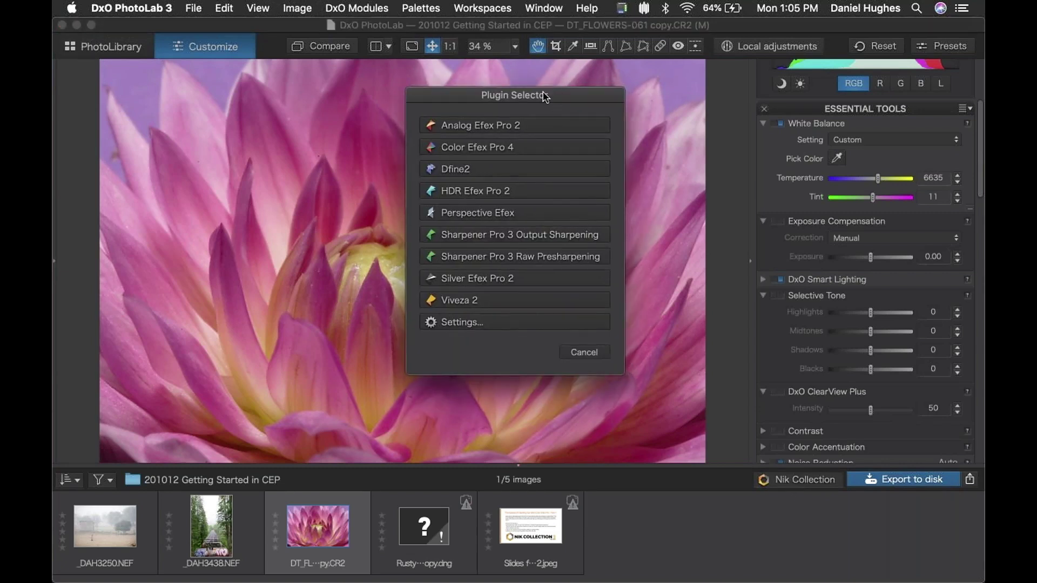
drag(557, 96, 524, 103)
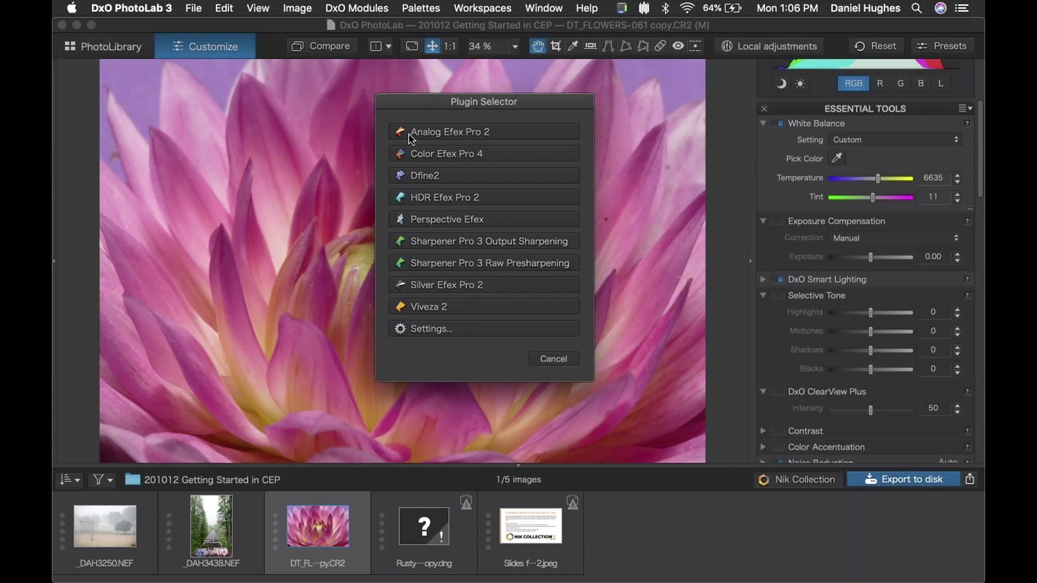
click(447, 156)
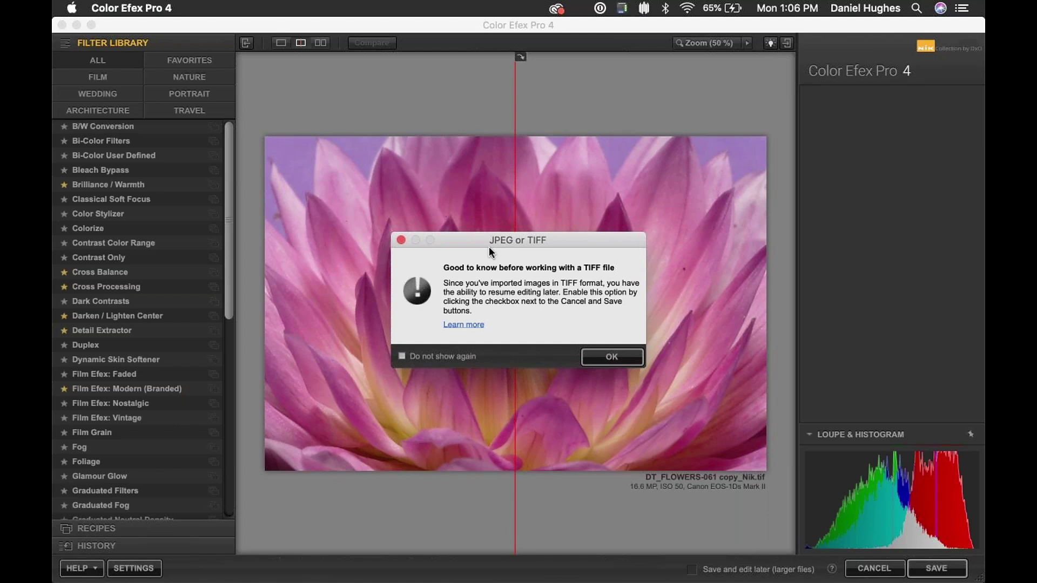
drag(484, 240, 482, 190)
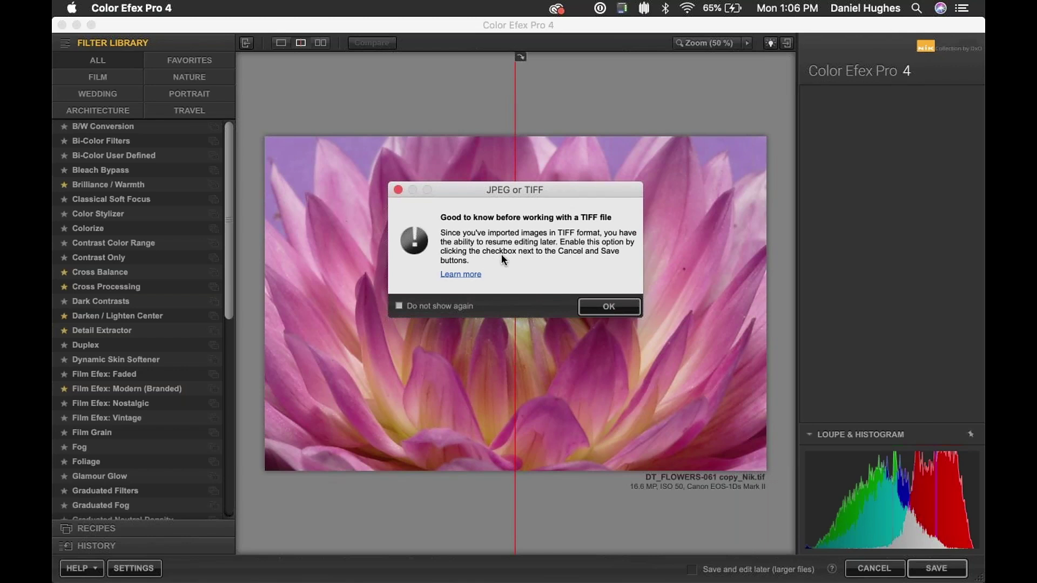
click(398, 306)
click(591, 301)
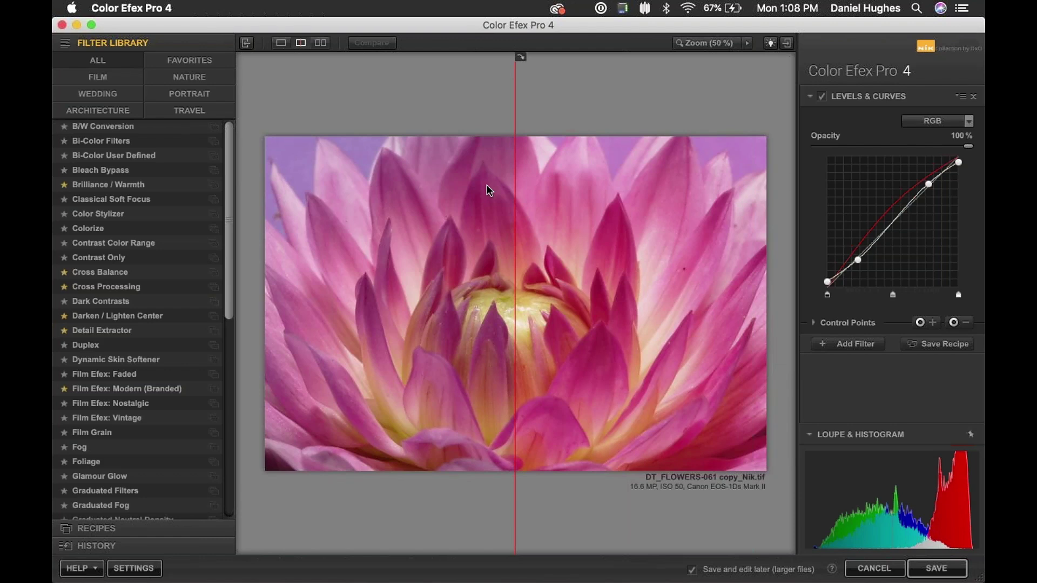
- Try the B/W Conversion filter on the flower photo and show it in the single-image view
click(104, 128)
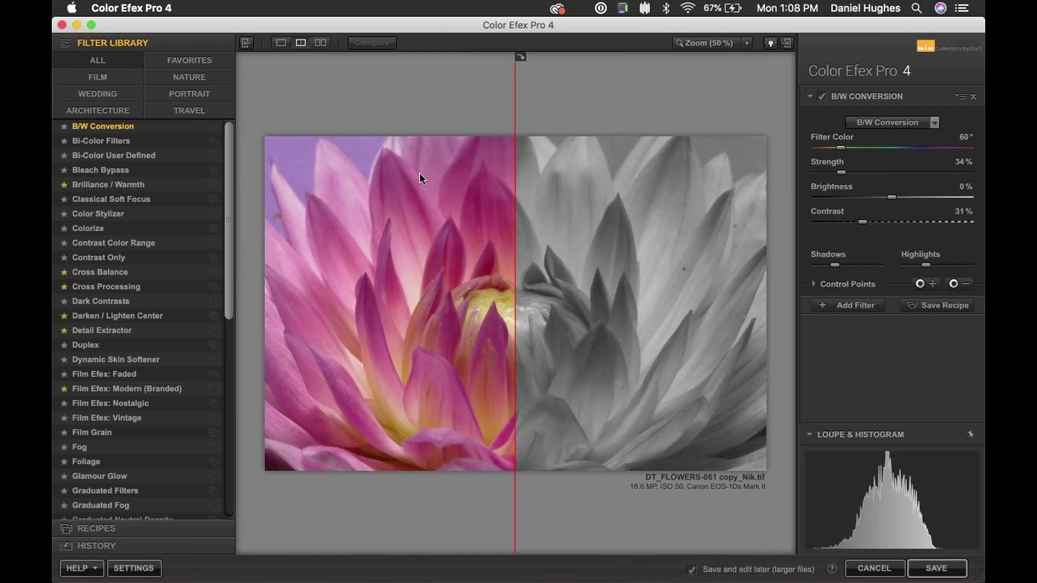
click(281, 44)
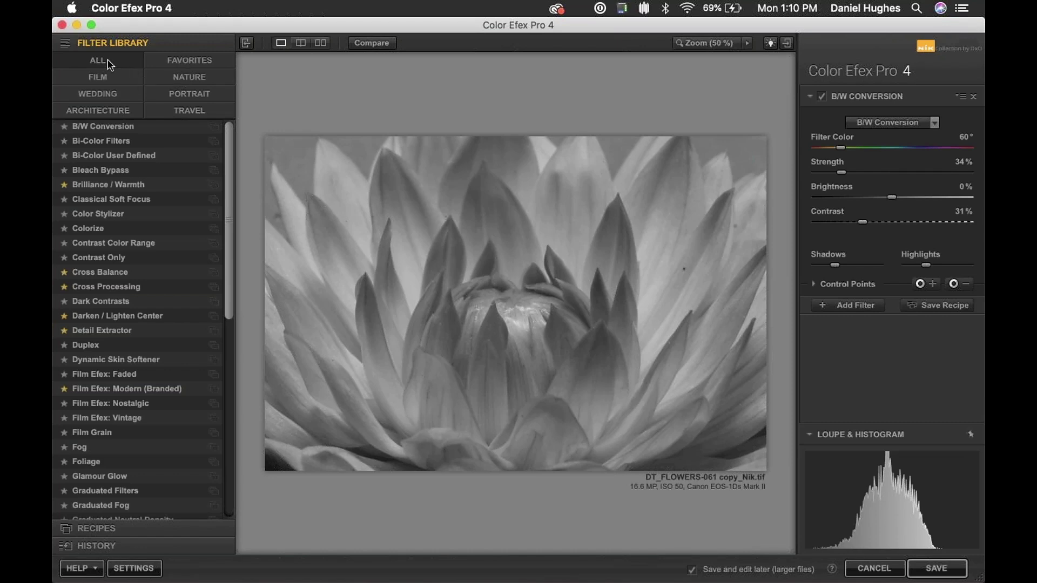
- Browse the Nature, Portrait and Architecture filter categories and return to the list of all filters
click(189, 81)
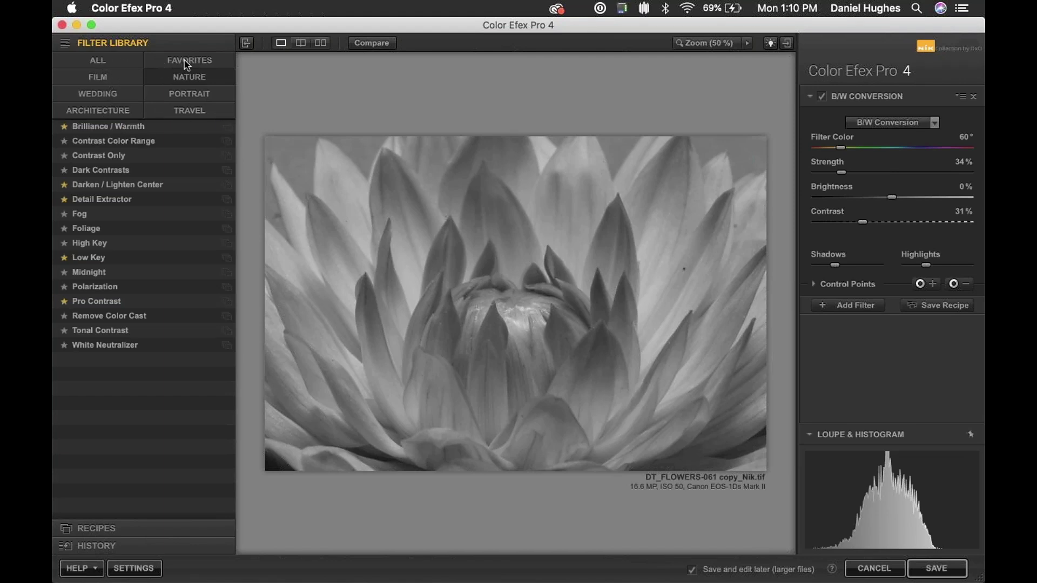
click(200, 99)
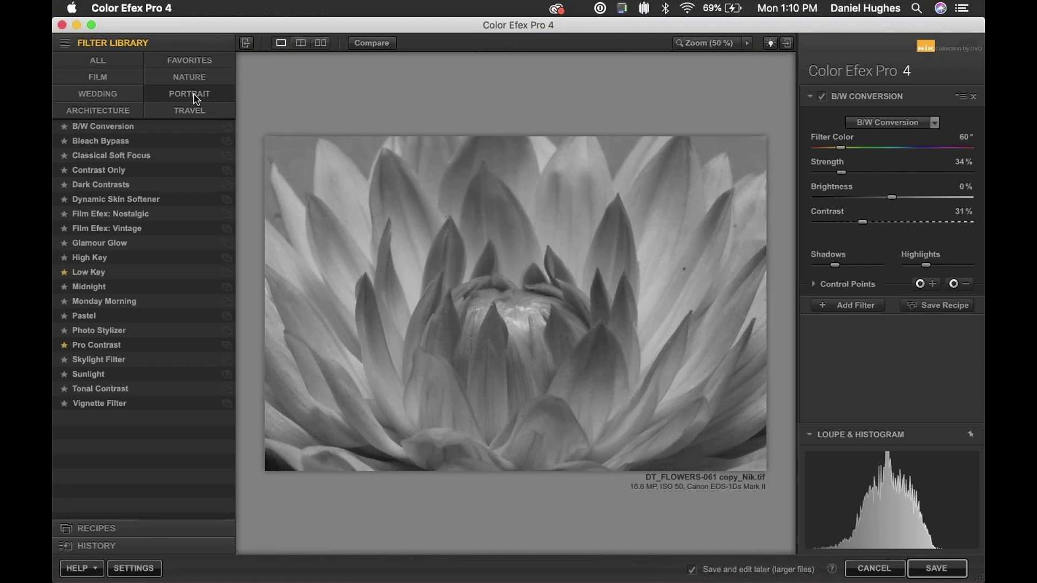
click(118, 112)
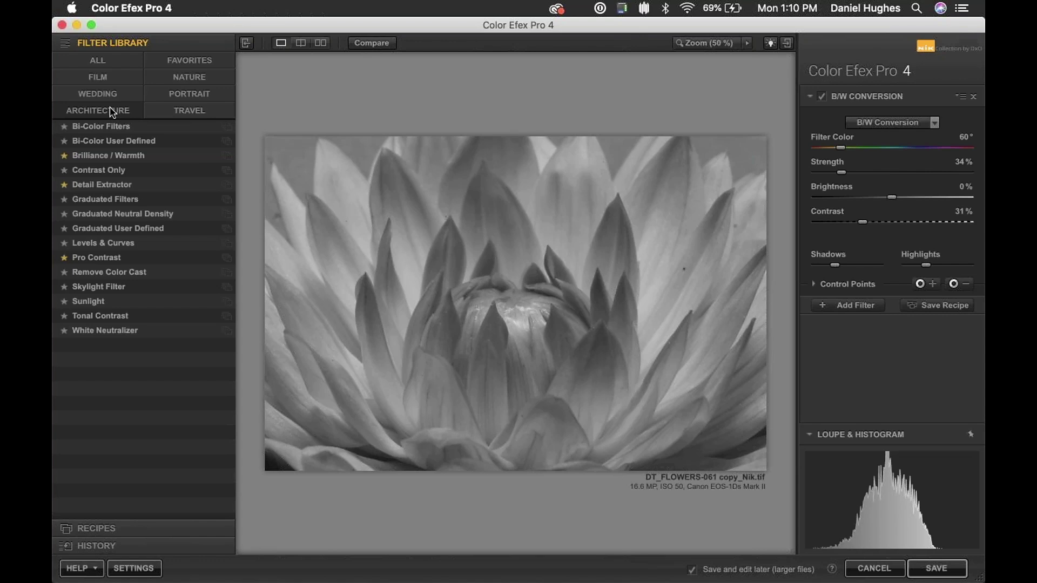
click(113, 65)
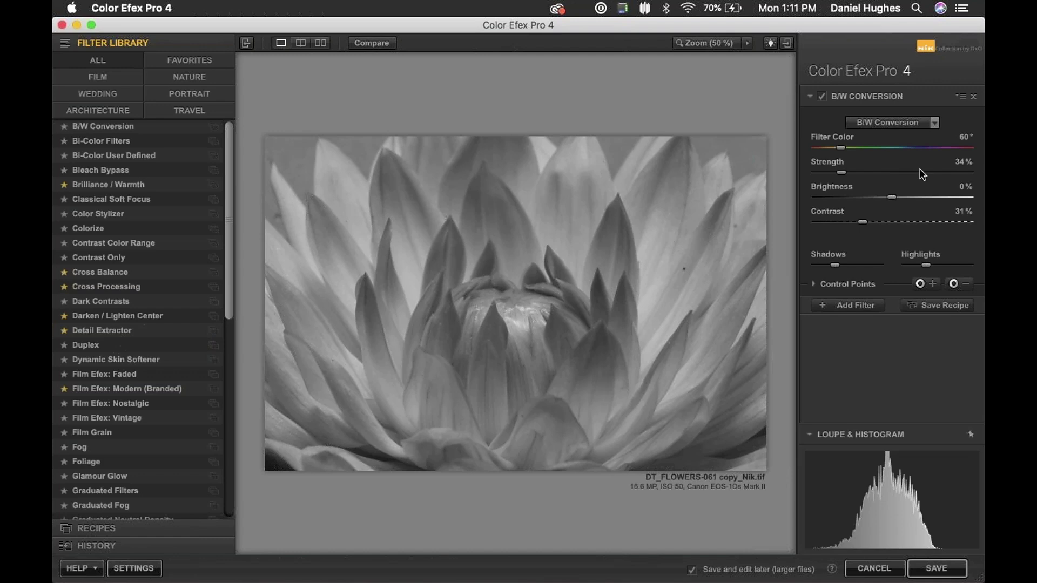
- Apply the Darken / Lighten Center filter, dismiss the administrative rights notice and set Border Luminosity to -100%
click(108, 319)
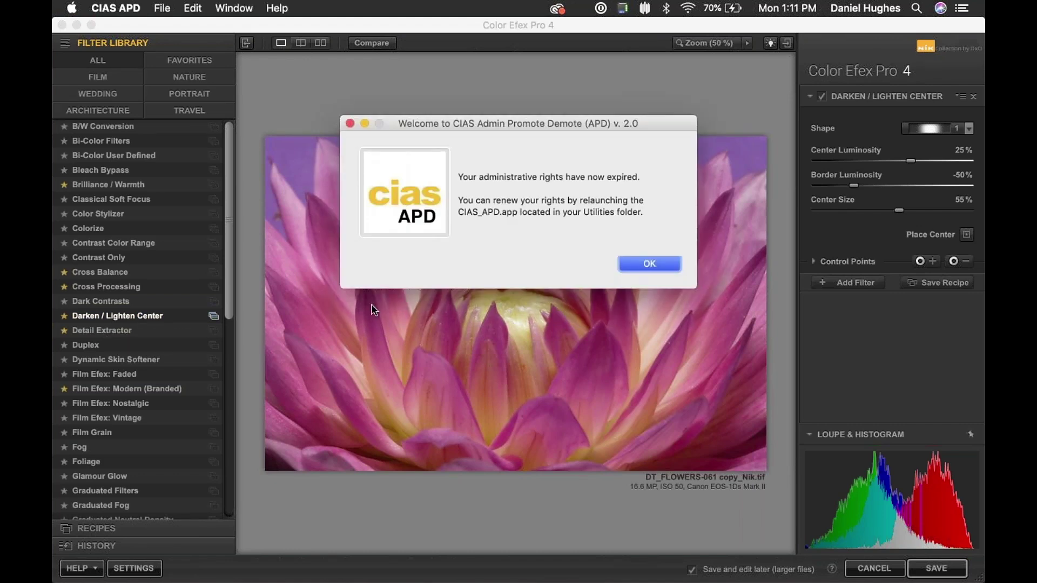
click(648, 264)
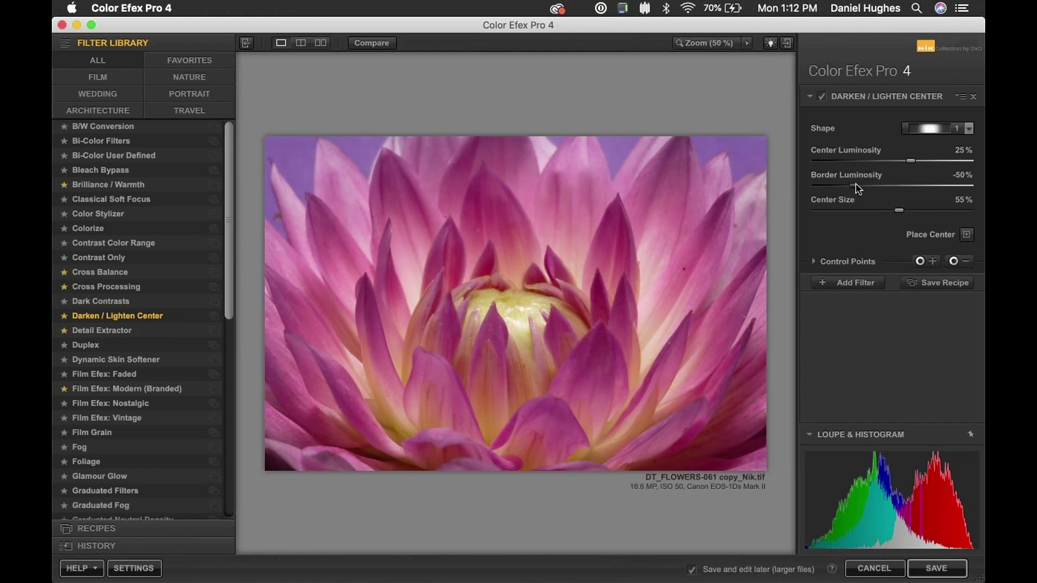
drag(855, 186, 815, 188)
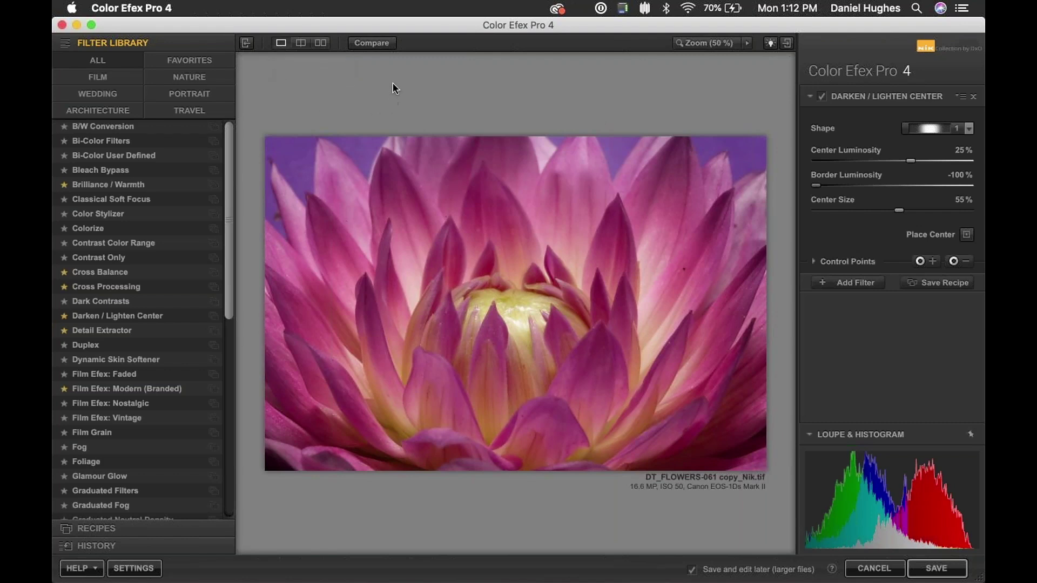
- Compare the original photo with the darkened-border version twice, ending on the filtered version
click(382, 45)
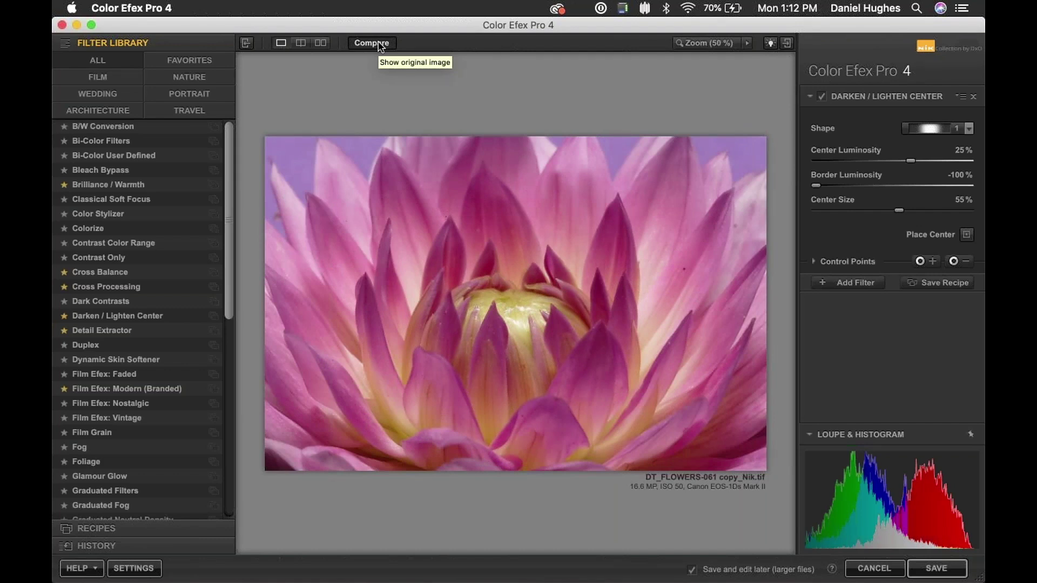
click(381, 47)
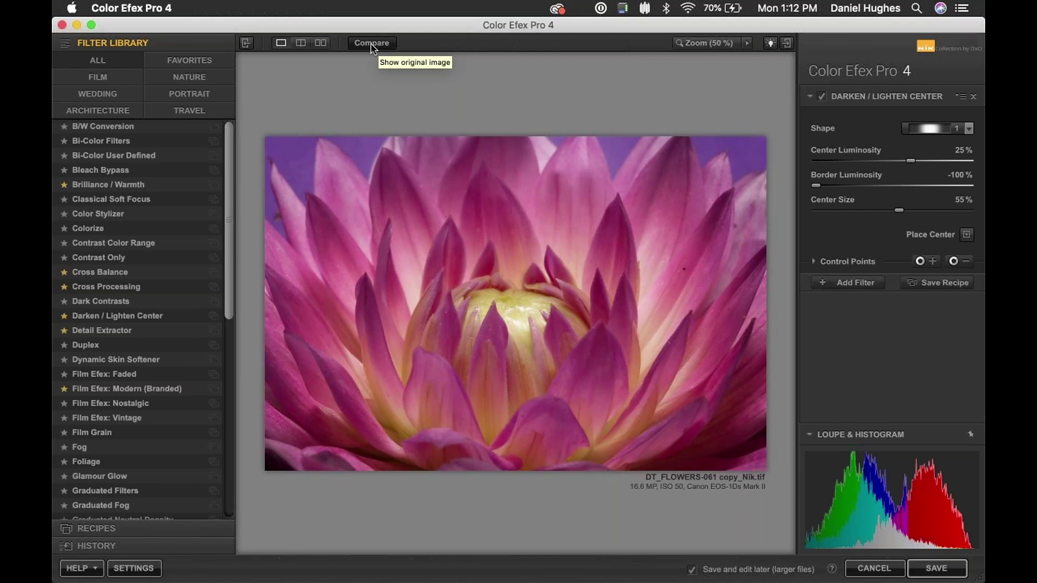
click(371, 47)
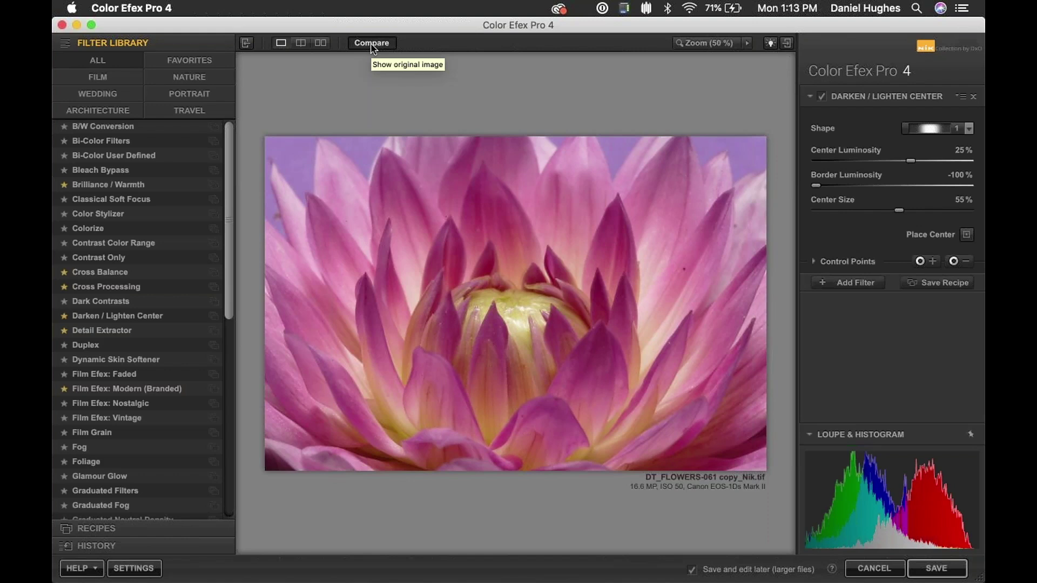
click(370, 43)
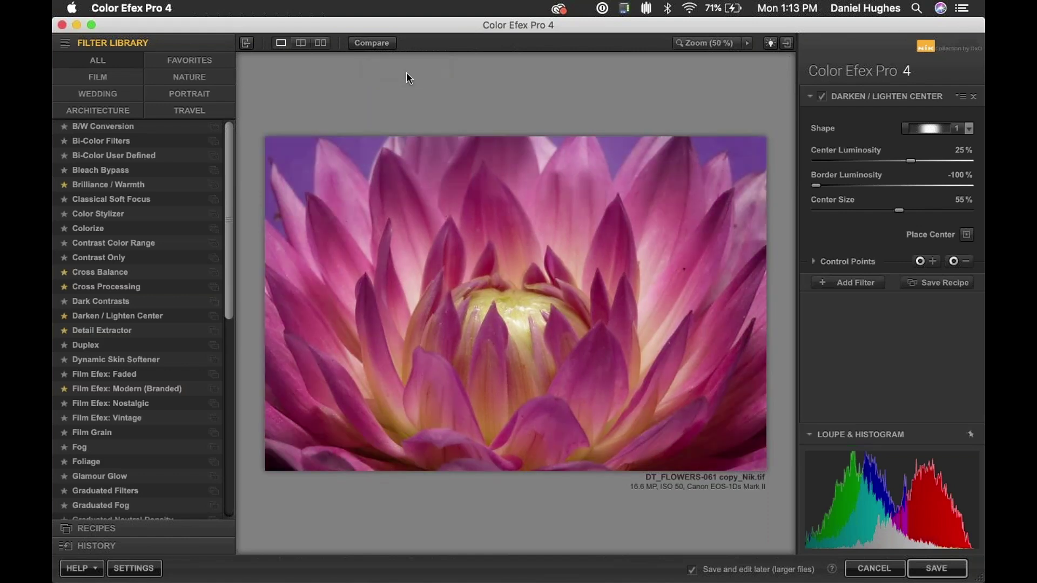
- Examine the filter effect in the split preview, moving the divider and switching it to horizontal and back to vertical
click(301, 43)
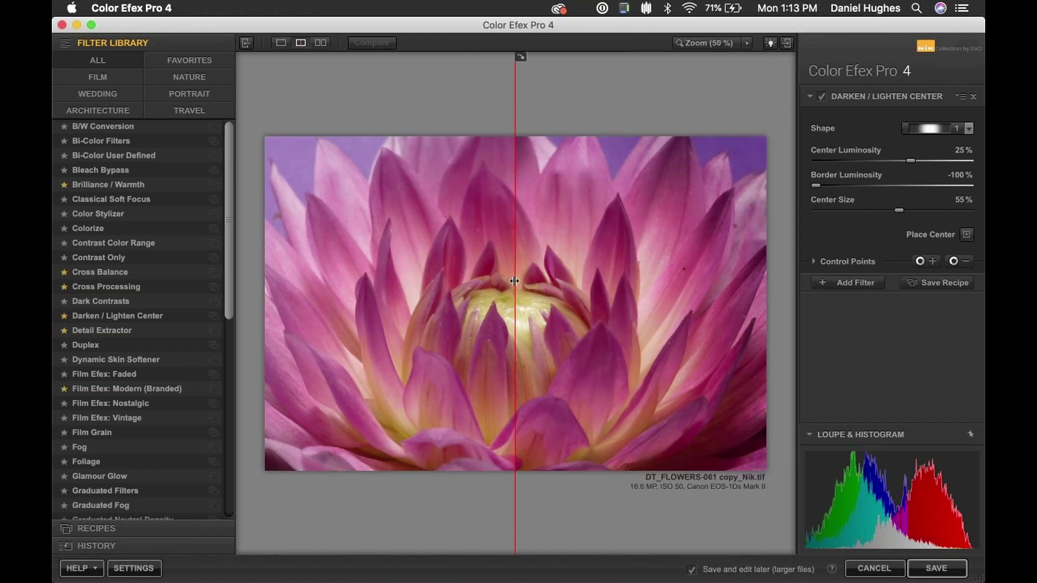
drag(514, 281, 501, 344)
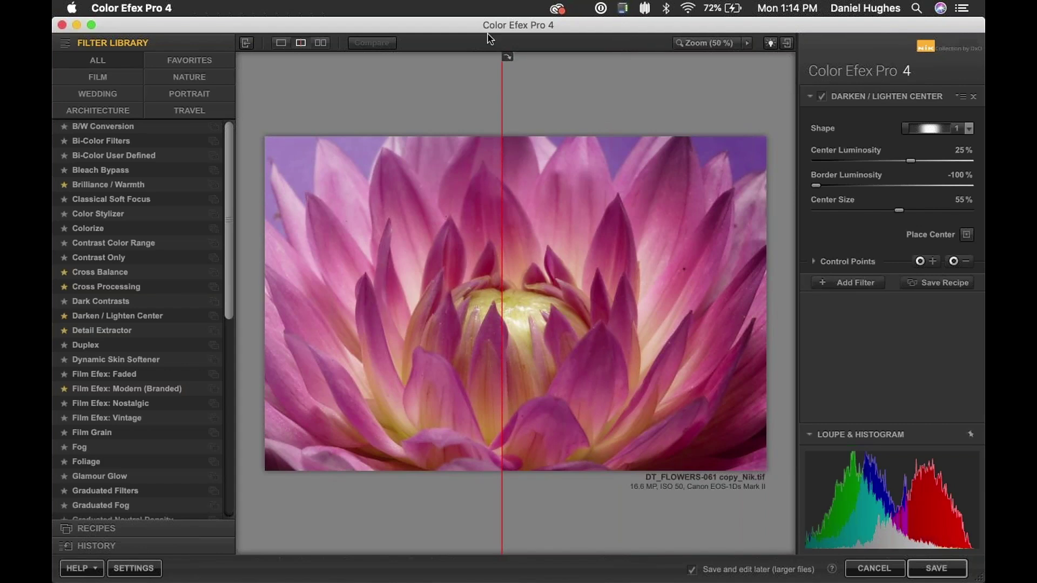
drag(503, 86, 491, 65)
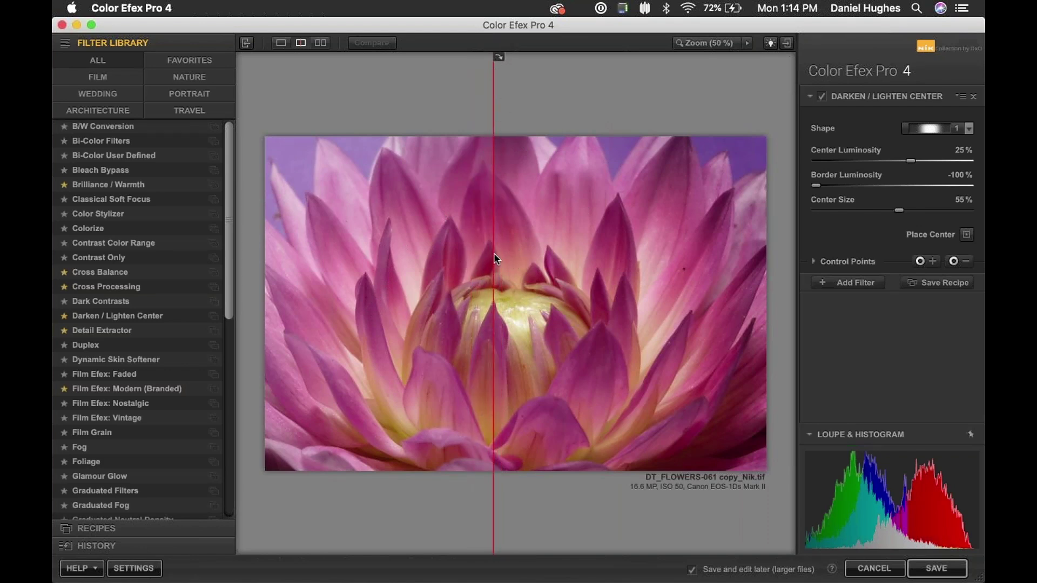
drag(463, 259, 405, 308)
drag(264, 318, 494, 346)
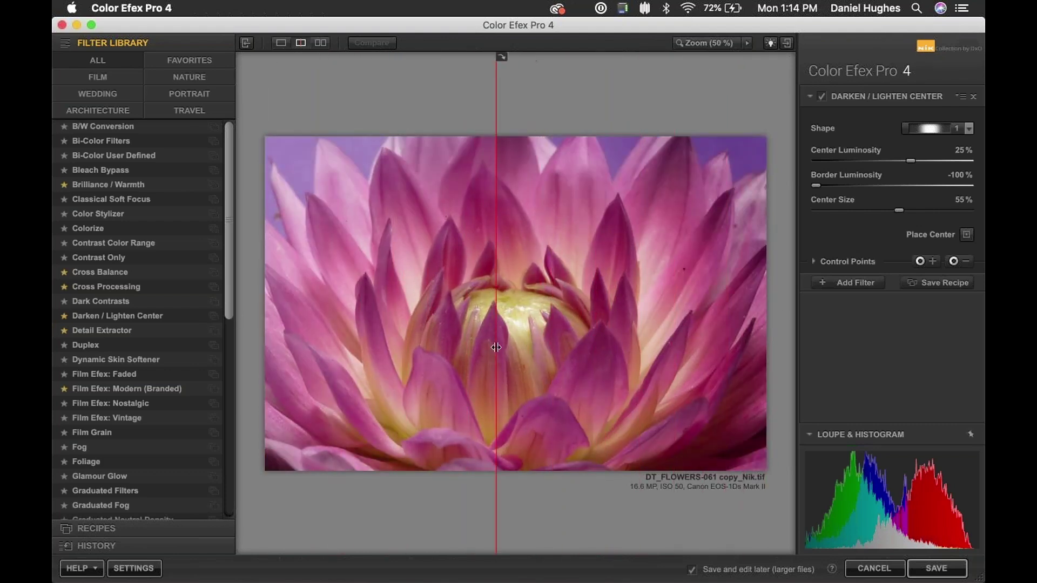
click(501, 55)
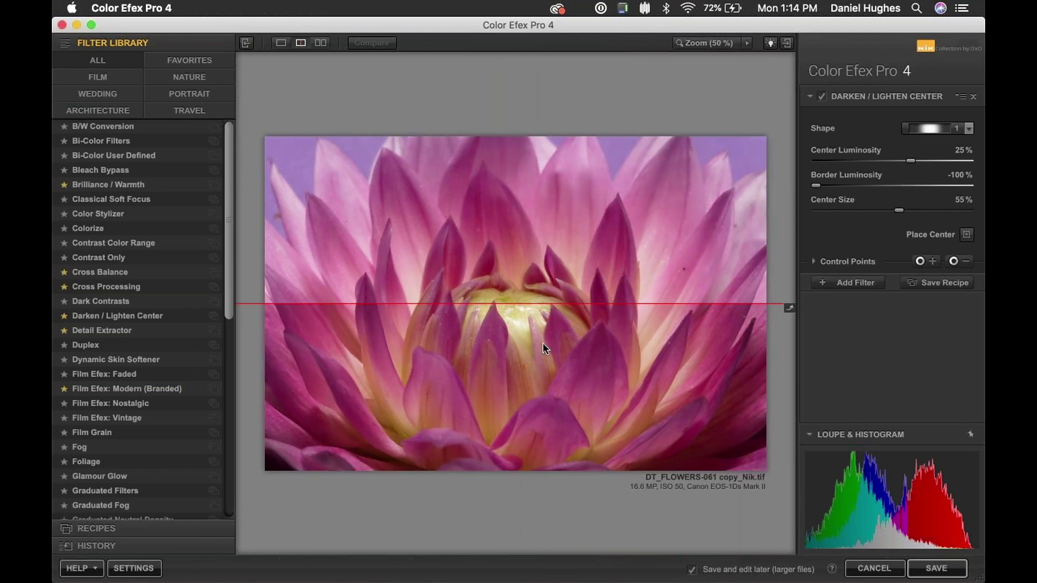
drag(539, 303, 557, 286)
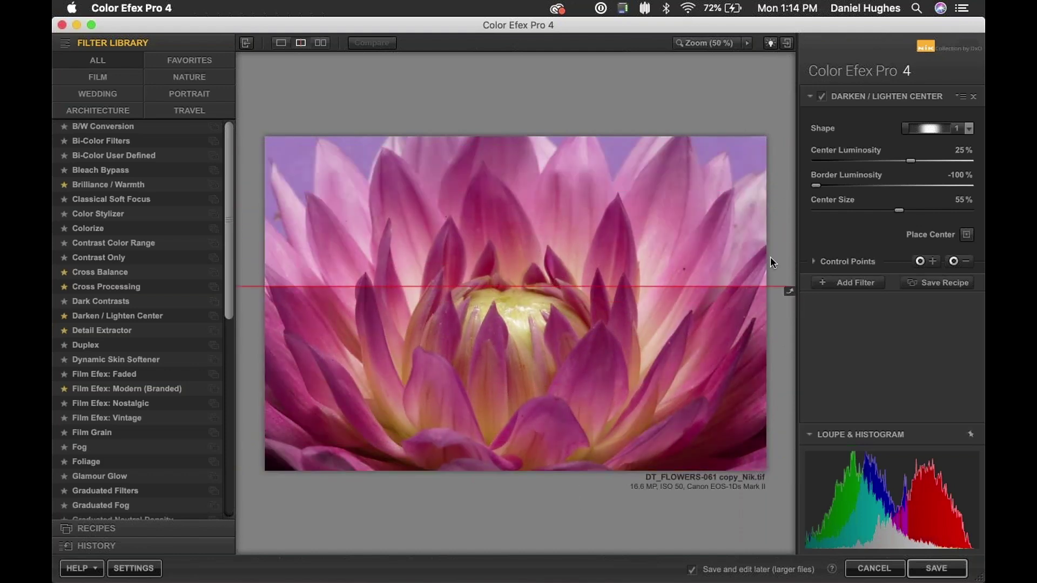
click(786, 289)
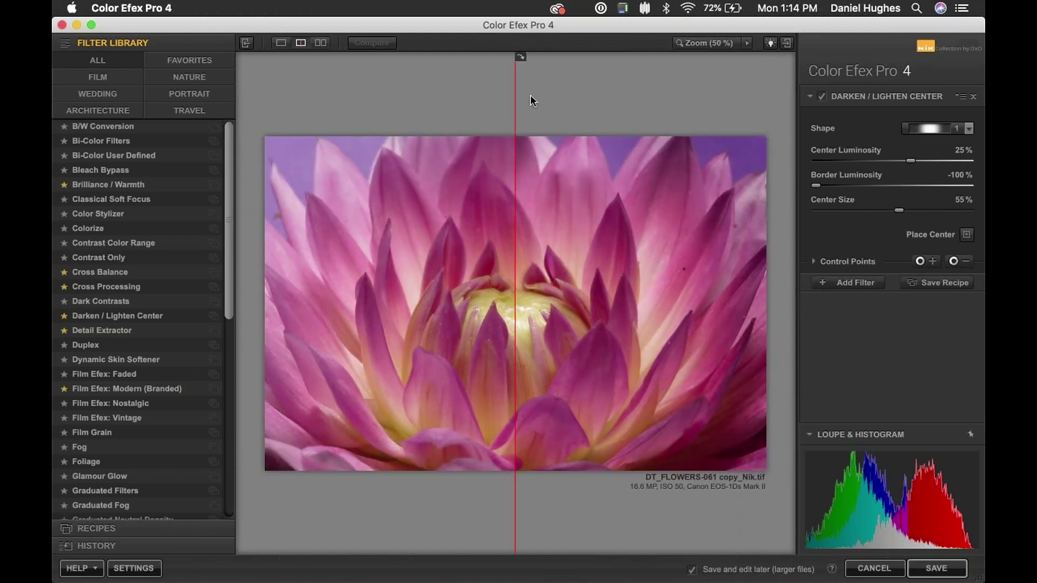
- Compare original and filtered versions in the two-image preview, change it from stacked to side by side, and return to the single-image view
click(321, 43)
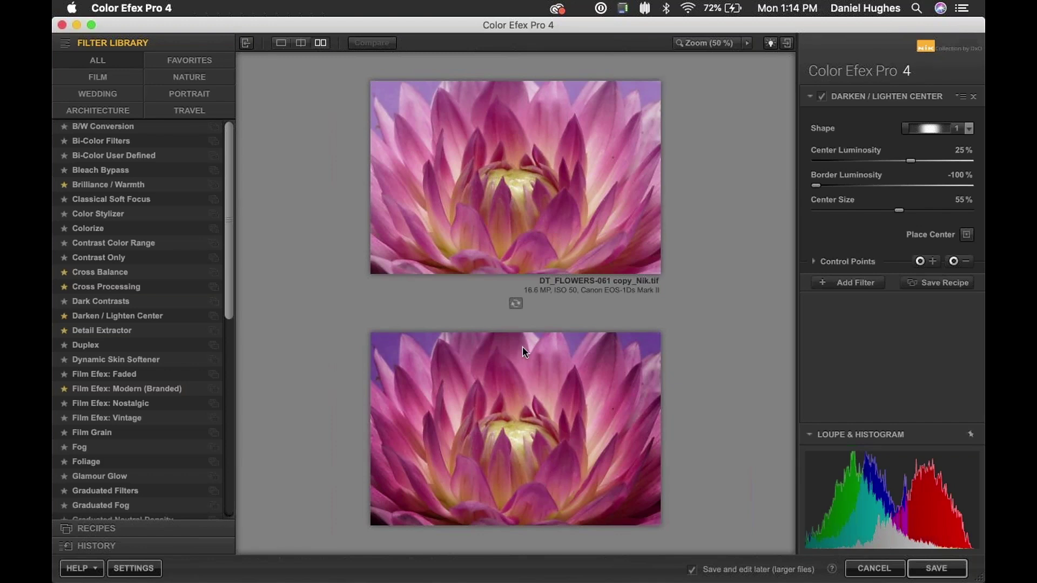
click(515, 304)
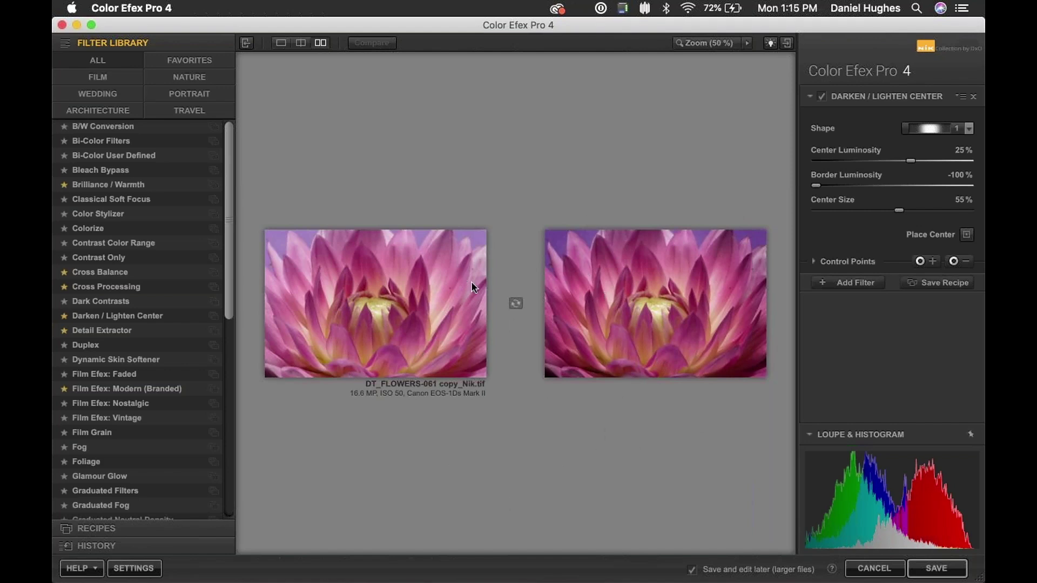
click(281, 43)
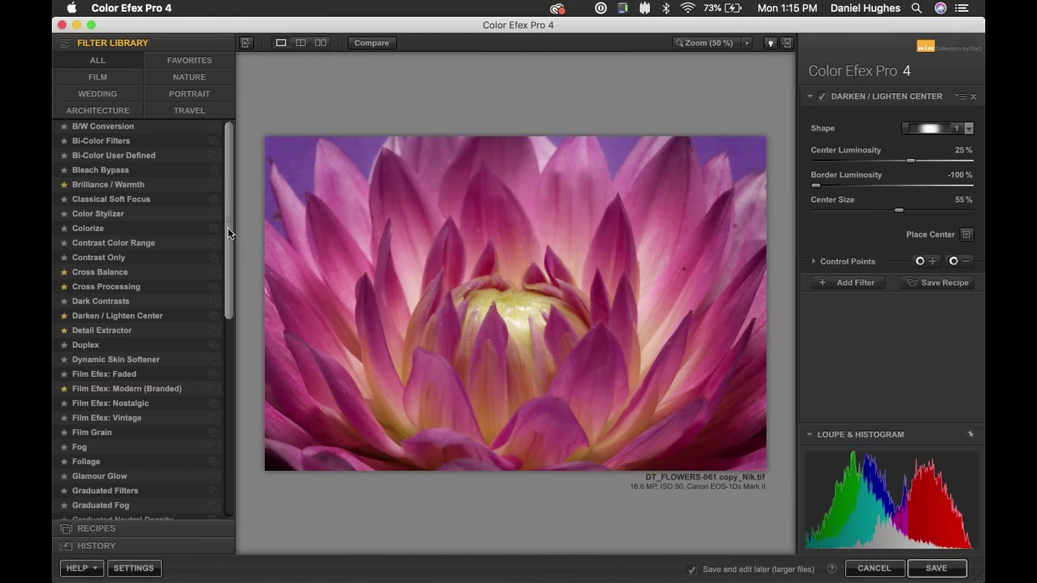
- Replace the current filter with Pro Contrast
drag(228, 230, 222, 433)
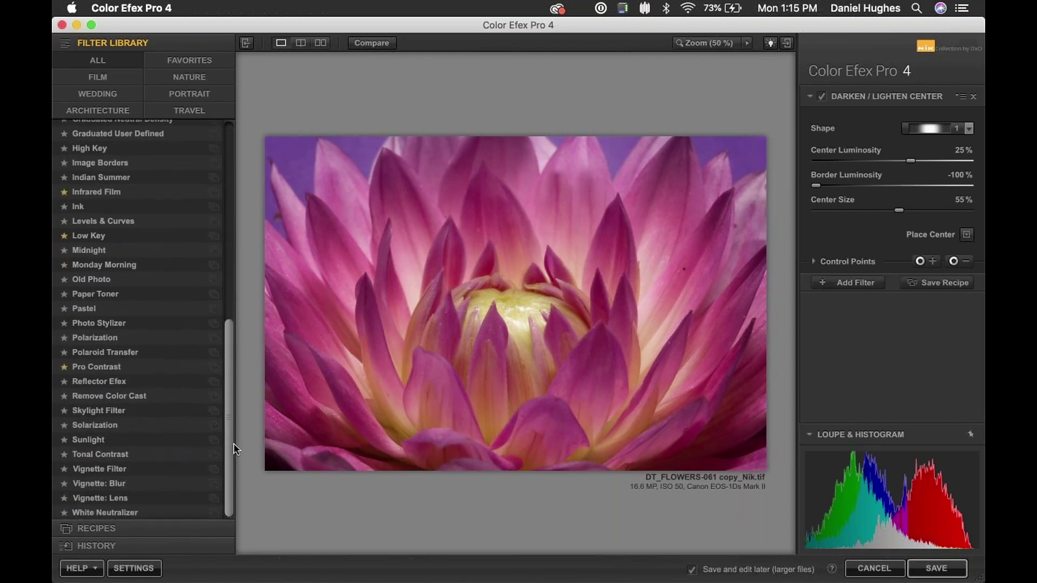
click(93, 367)
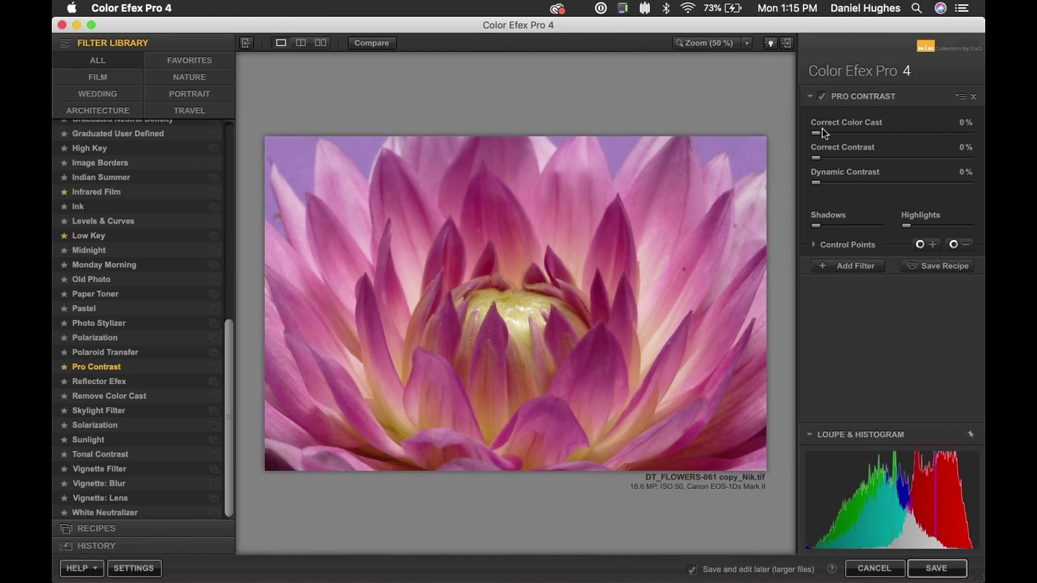
- Try the Pro Contrast filter's Correct Color Cast at 97%, and return it to 0%
drag(822, 131, 828, 134)
click(896, 132)
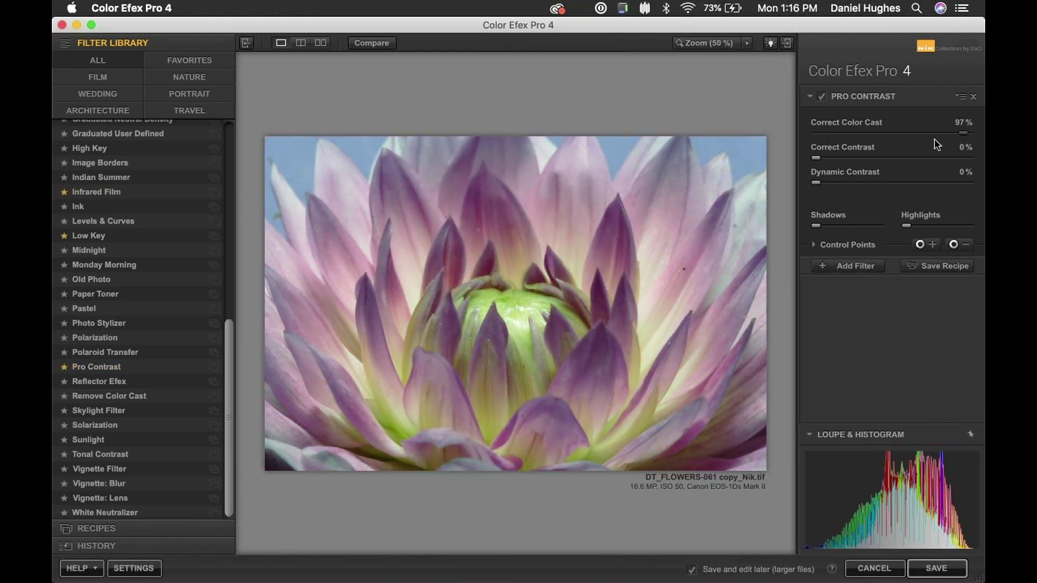
drag(893, 143, 814, 141)
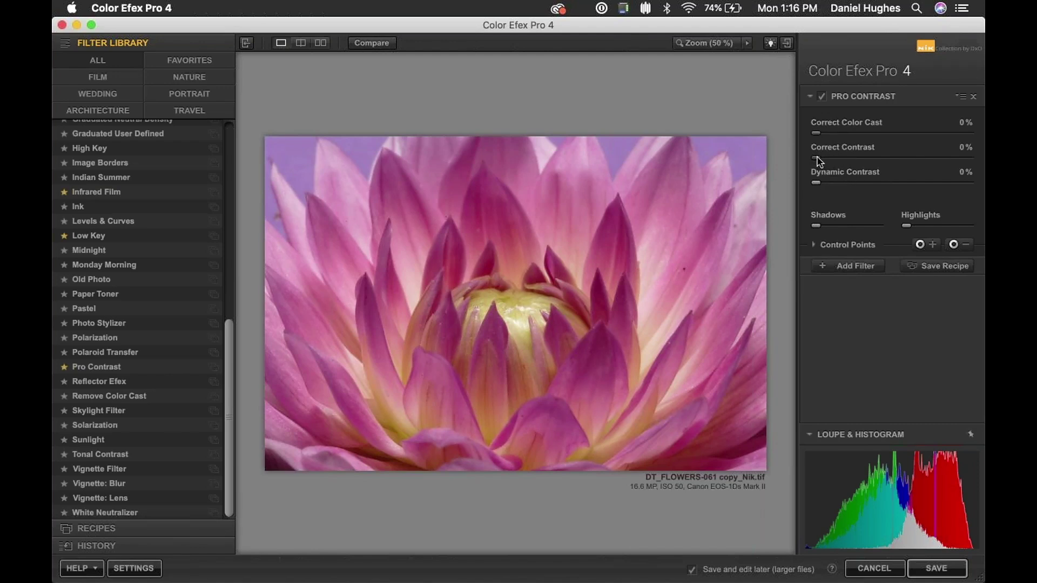
- Set the Pro Contrast filter's Correct Contrast to 100%
drag(820, 161, 970, 161)
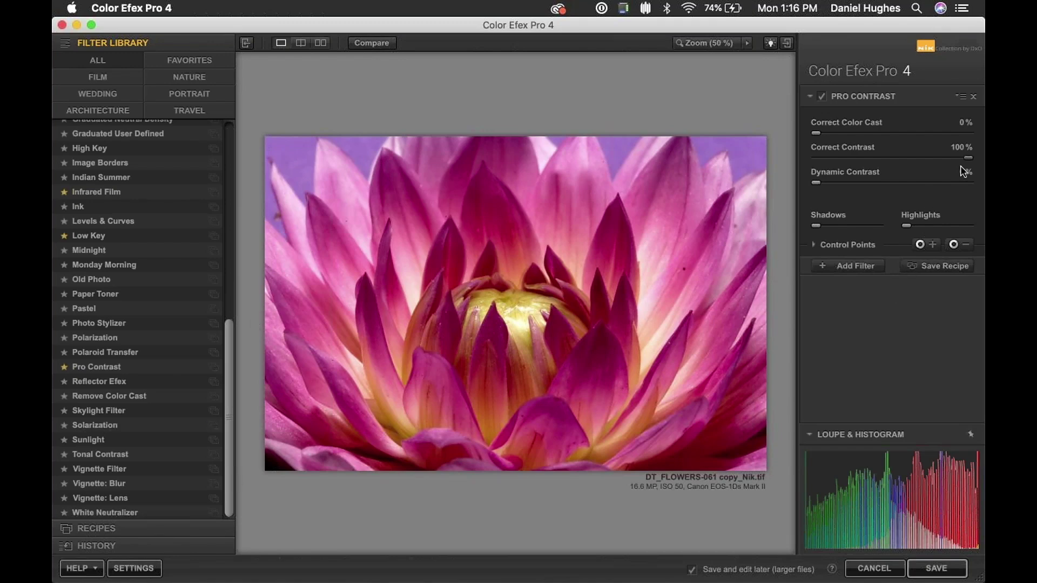
- Try the Pro Contrast filter with Correct Contrast at 44% and Dynamic Contrast at 67%
drag(971, 162, 889, 172)
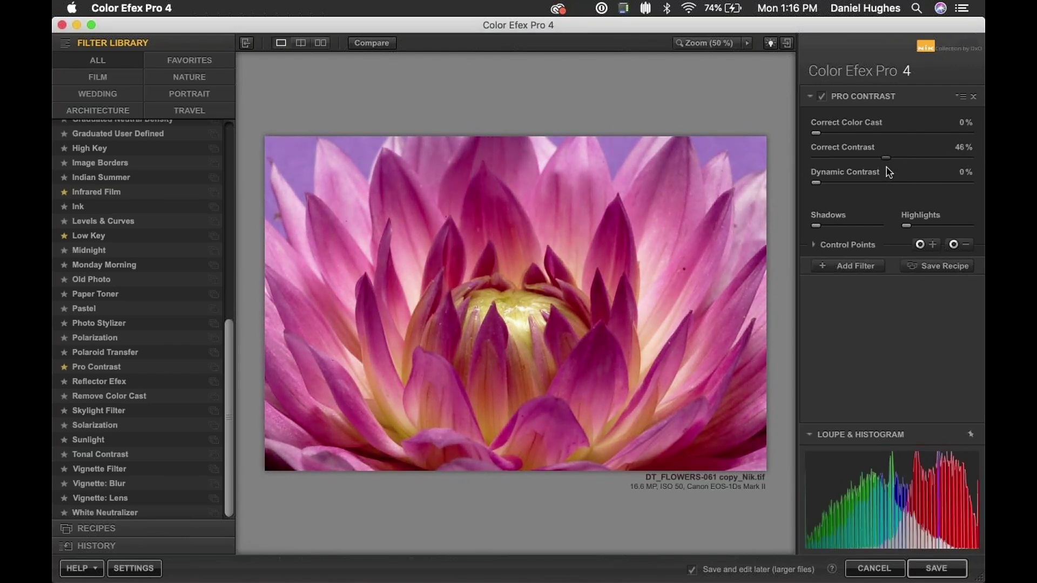
drag(888, 172, 884, 172)
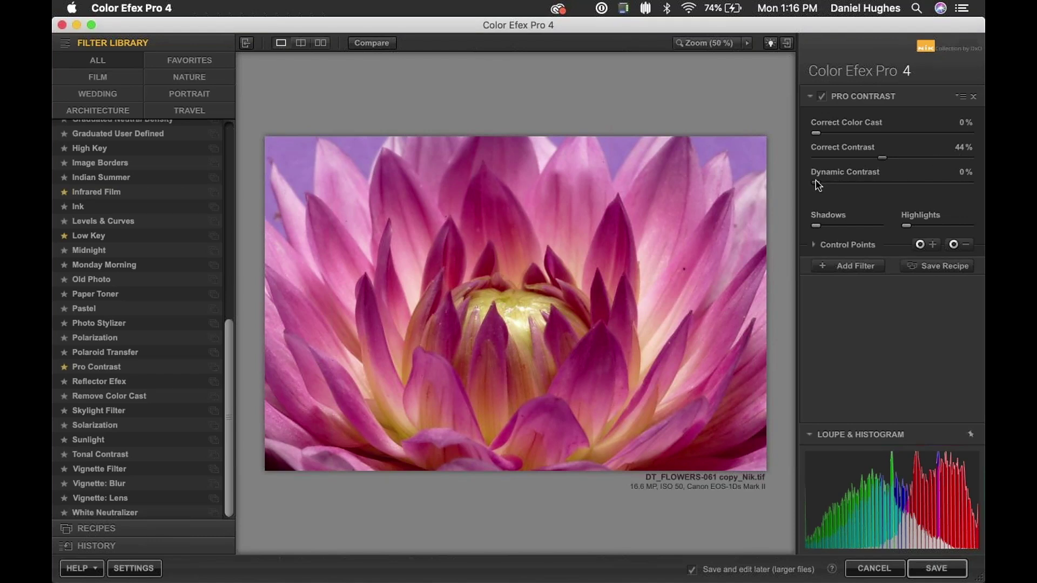
drag(819, 186, 798, 203)
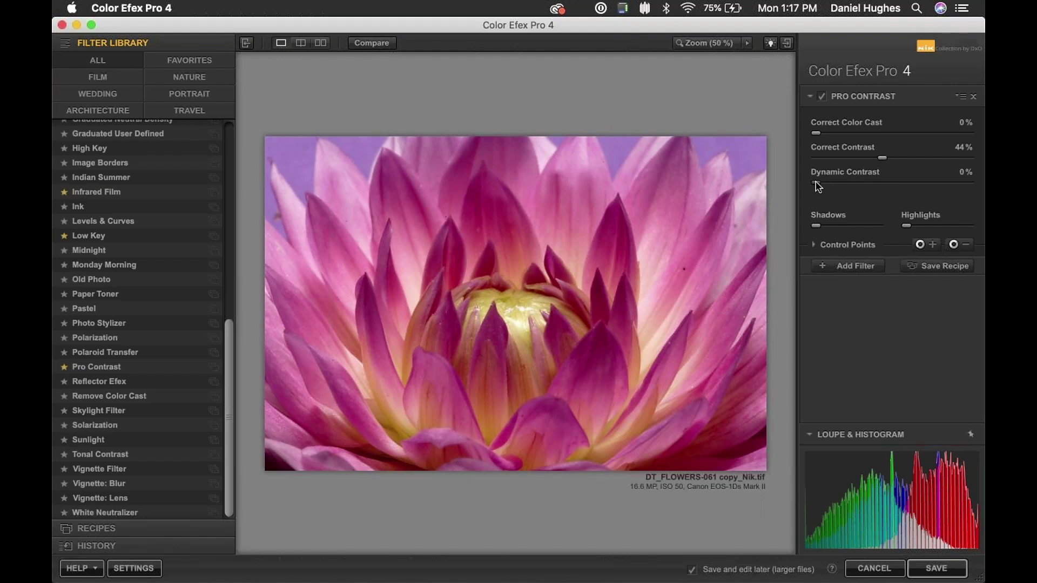
drag(816, 183, 863, 183)
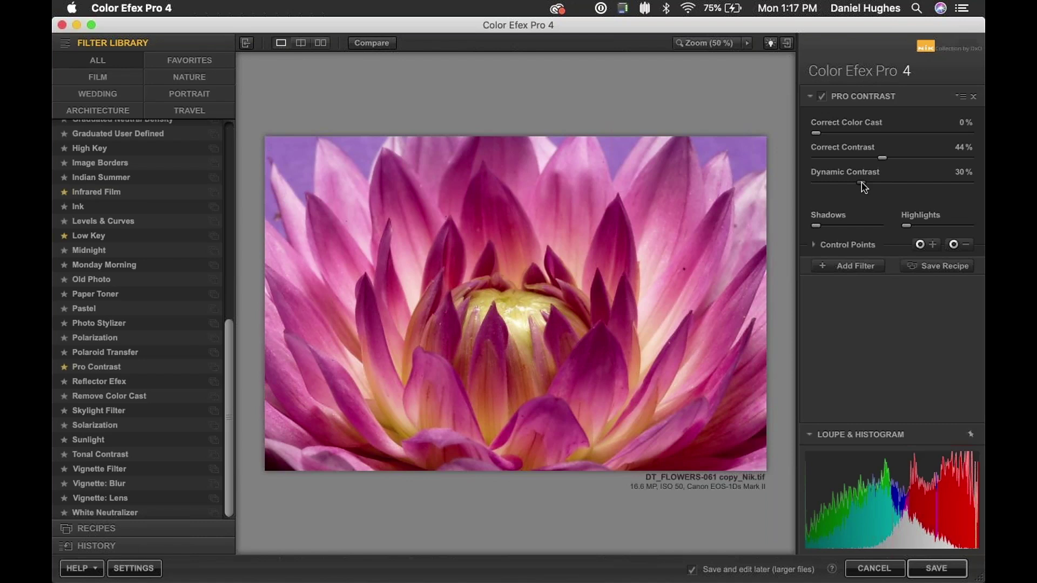
drag(862, 184, 929, 196)
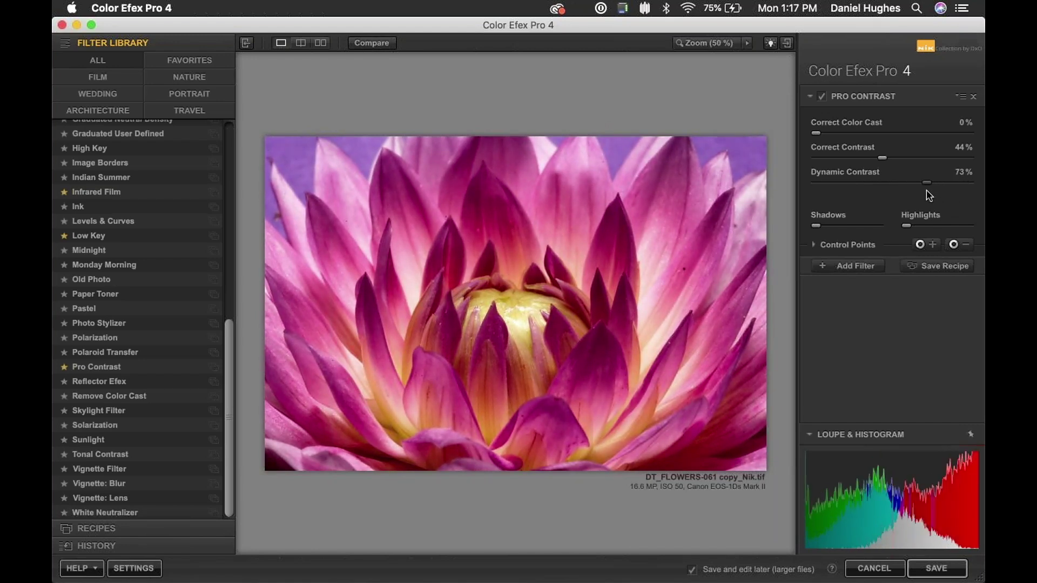
drag(929, 195, 921, 195)
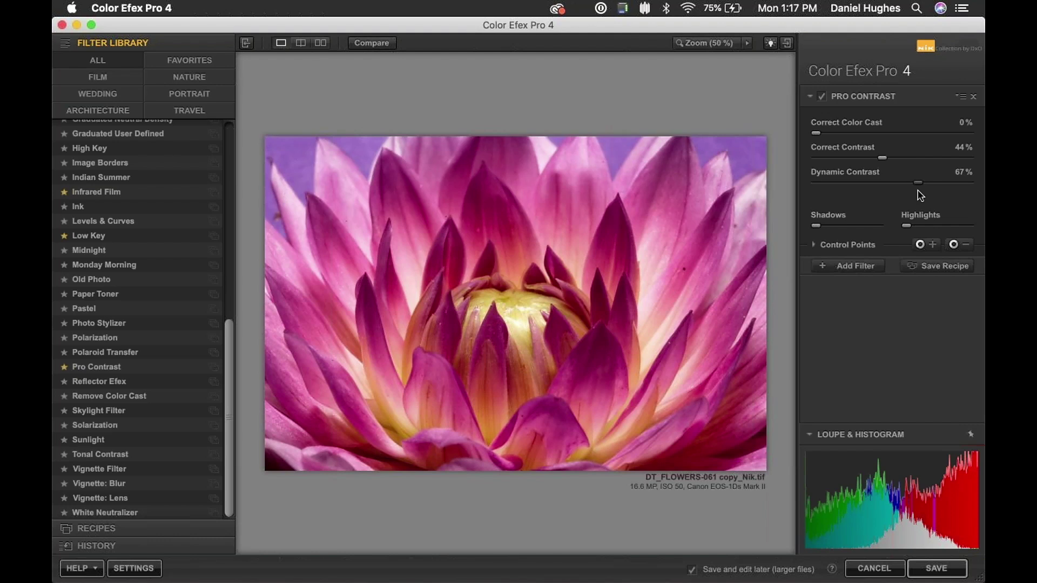
- Set the Pro Contrast filter's Correct Contrast to 25% and Dynamic Contrast to 38%
drag(921, 195, 885, 196)
drag(882, 159, 895, 195)
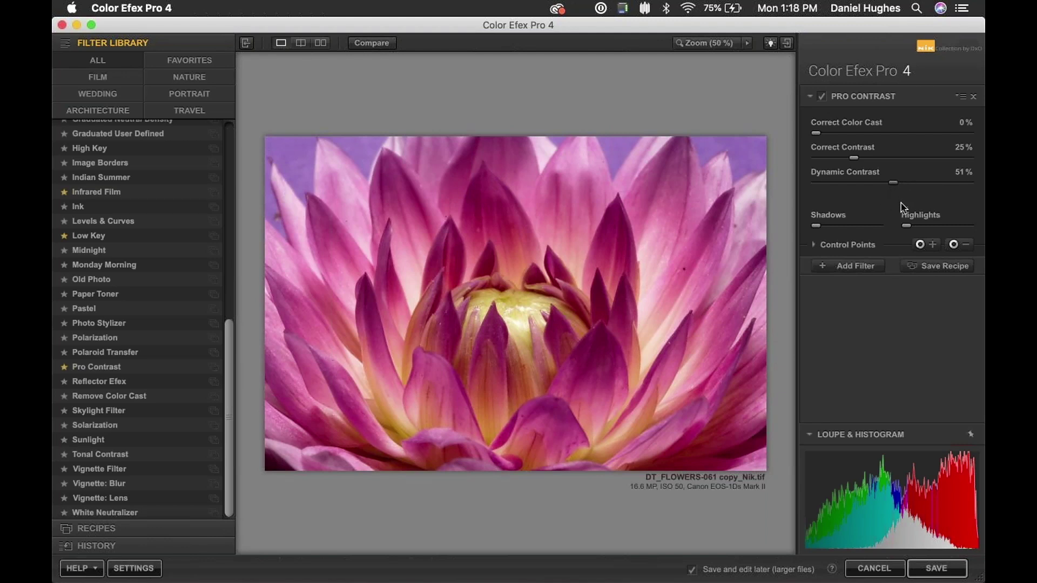
drag(894, 188, 875, 189)
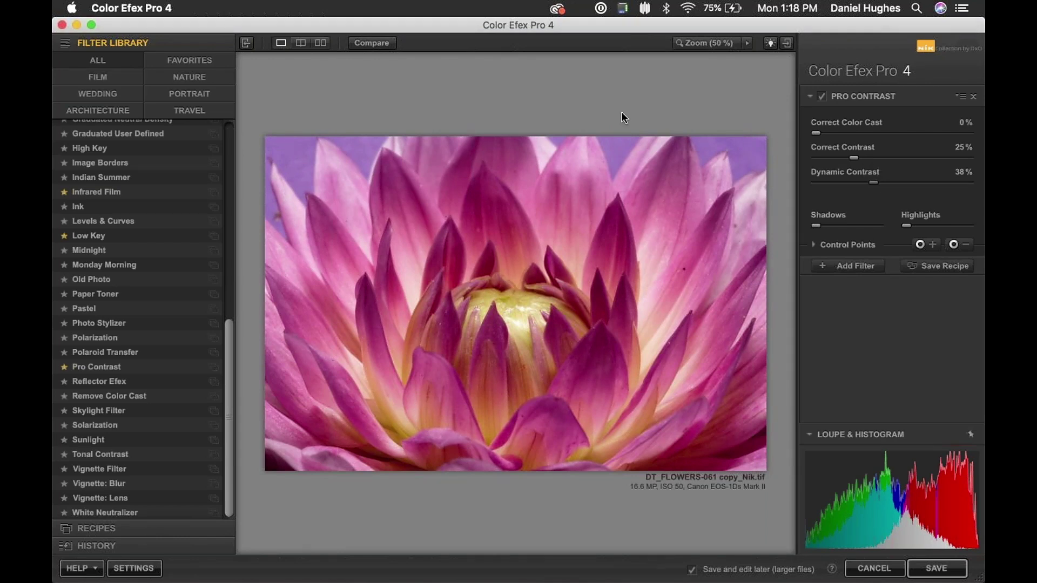
- Compare the Pro Contrast result with the original image
click(365, 45)
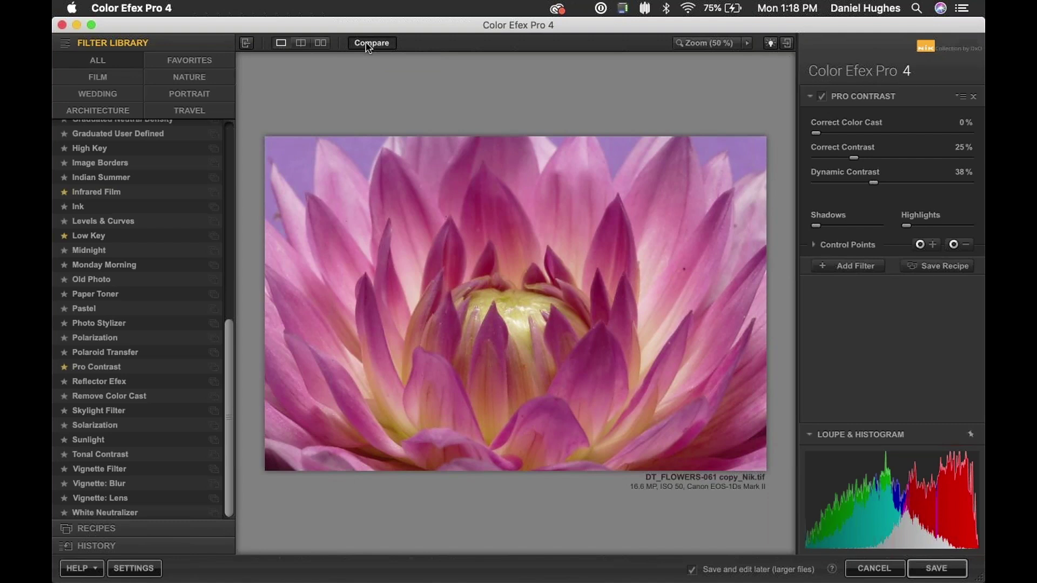
drag(369, 47, 369, 47)
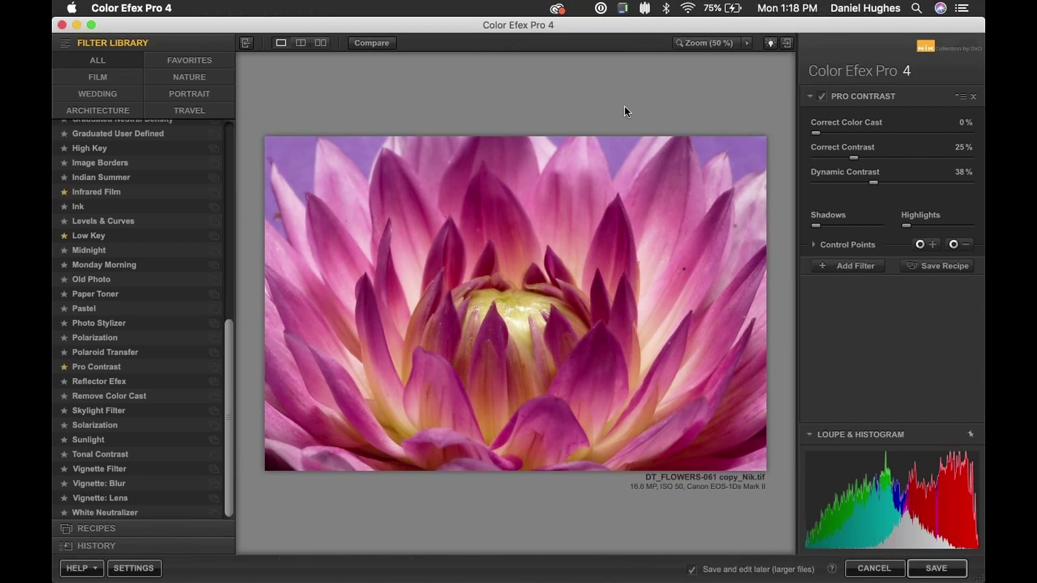
drag(369, 47, 369, 48)
- Set Dynamic Contrast to 18% in the Pro Contrast filter and check the result against the original image
drag(873, 184, 845, 189)
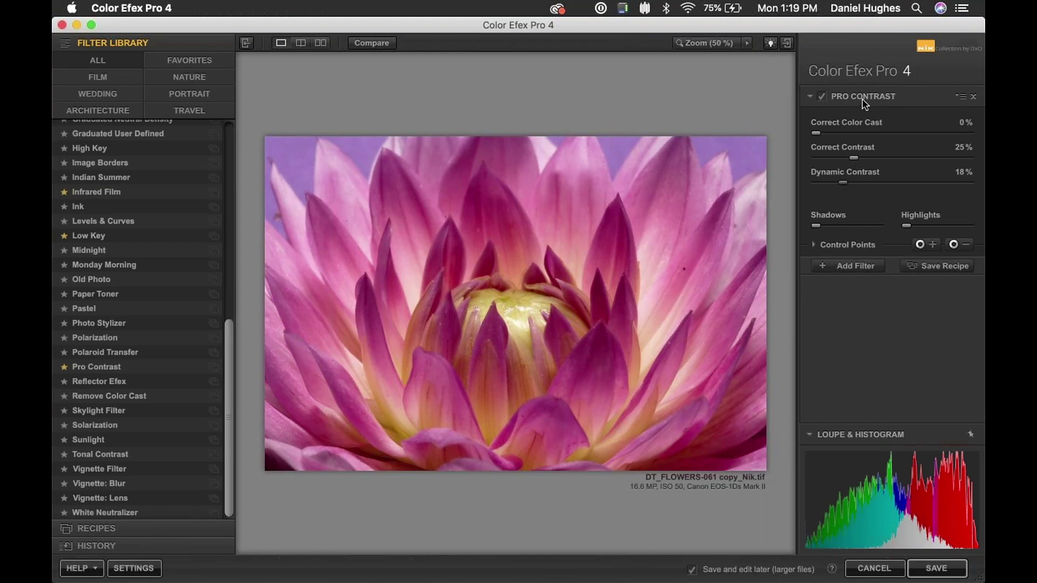
click(372, 44)
click(372, 43)
- Add Darken / Lighten Center as a second filter on top of Pro Contrast
click(858, 272)
click(839, 272)
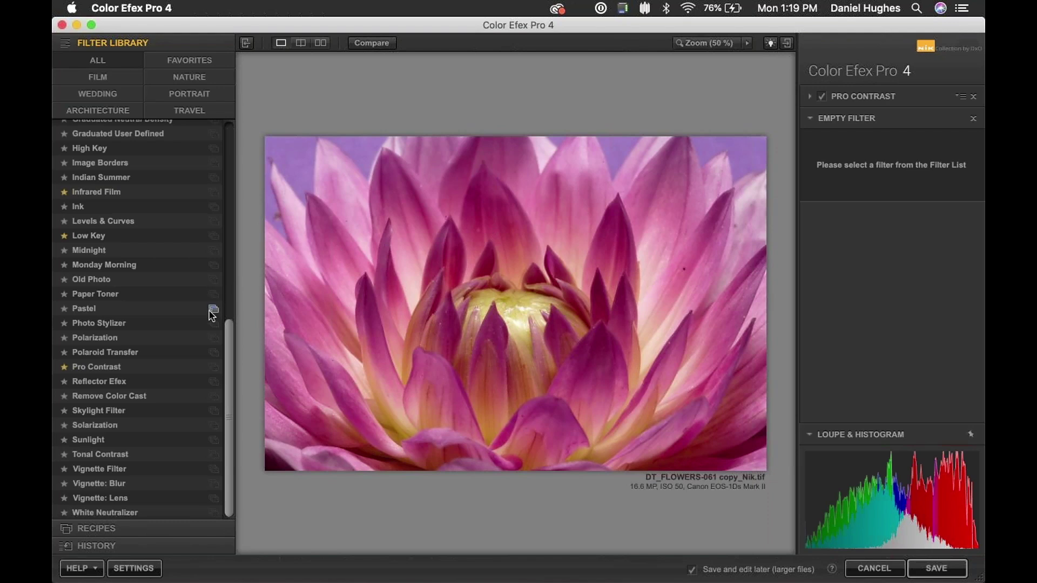
drag(228, 341, 229, 129)
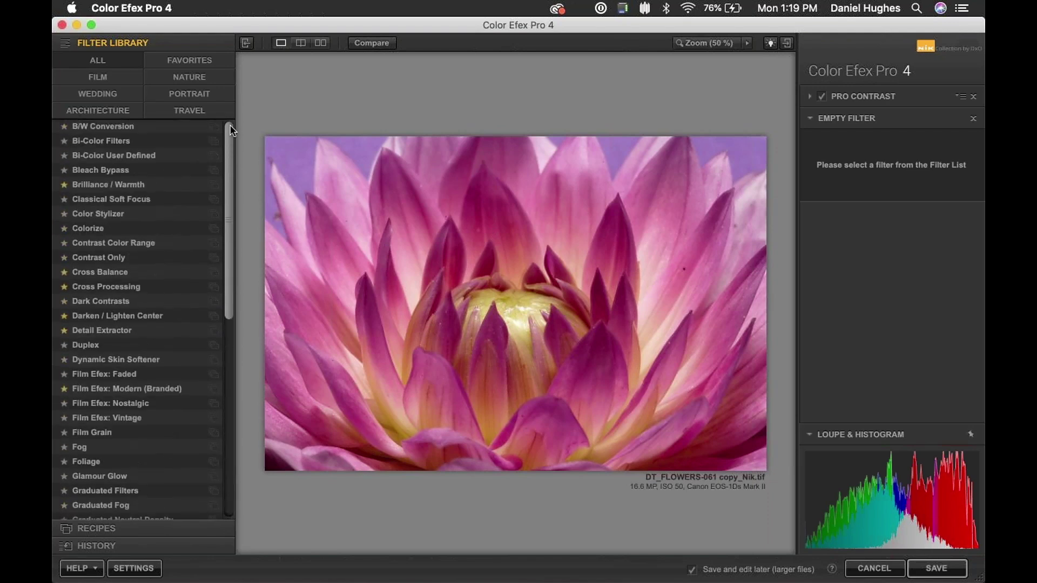
click(89, 317)
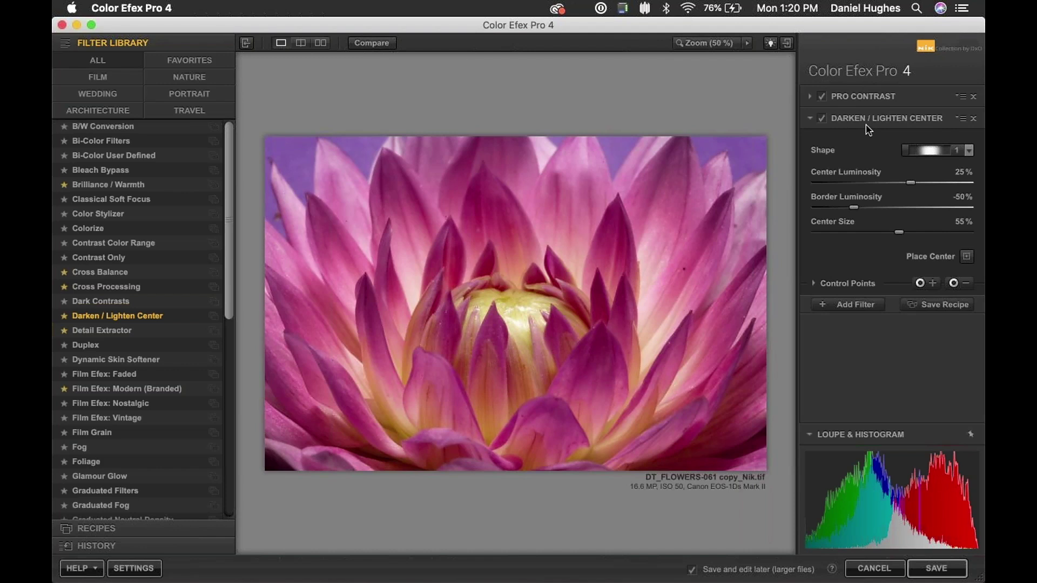
- Set the Darken / Lighten Center filter's Border Luminosity to -71%, Center Luminosity to 40% and Center Size to 40%
drag(853, 208, 837, 208)
mouse_move(911, 183)
mouse_down()
mouse_move(936, 183)
mouse_move(924, 185)
mouse_up()
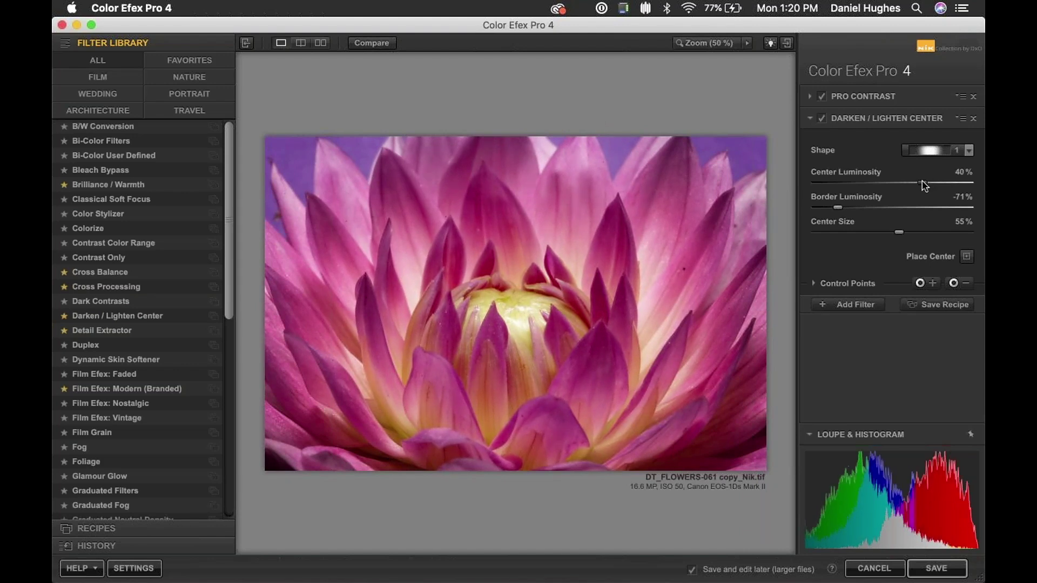
drag(899, 233, 876, 234)
click(876, 233)
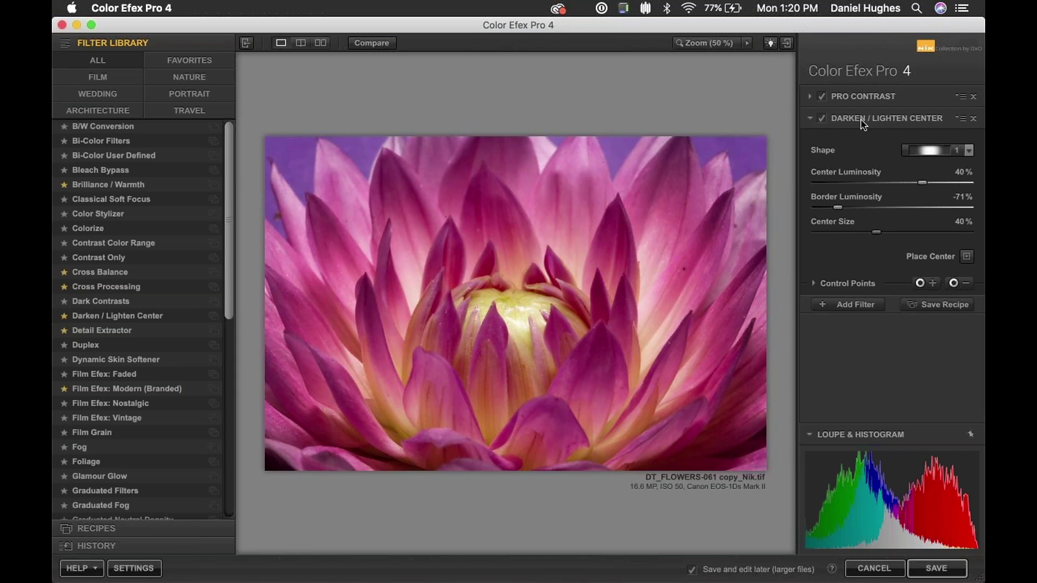
- Compare the image with the original, and switch the Darken / Lighten Center effect off and on to judge its contribution
click(365, 46)
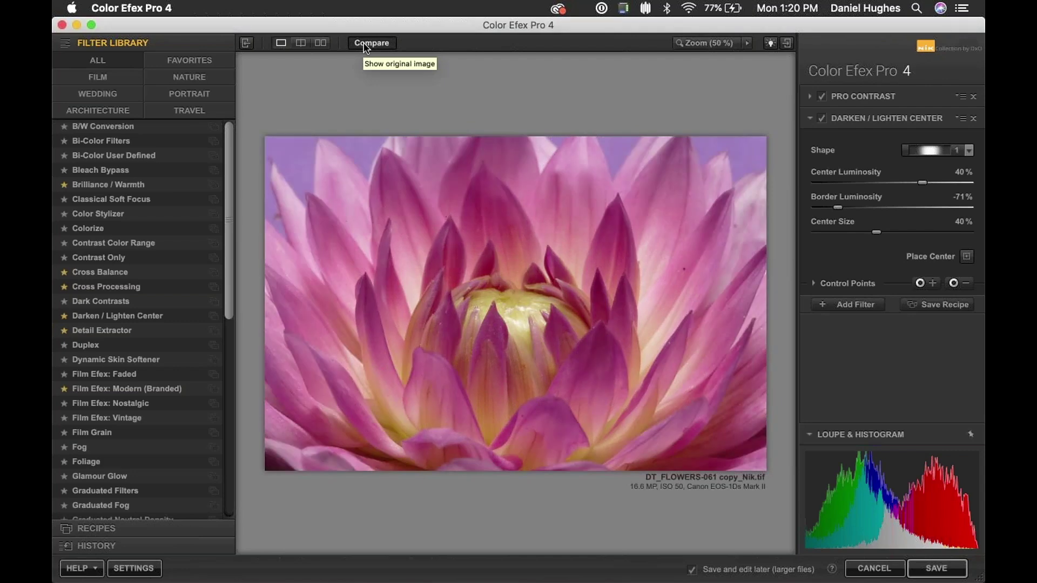
click(365, 47)
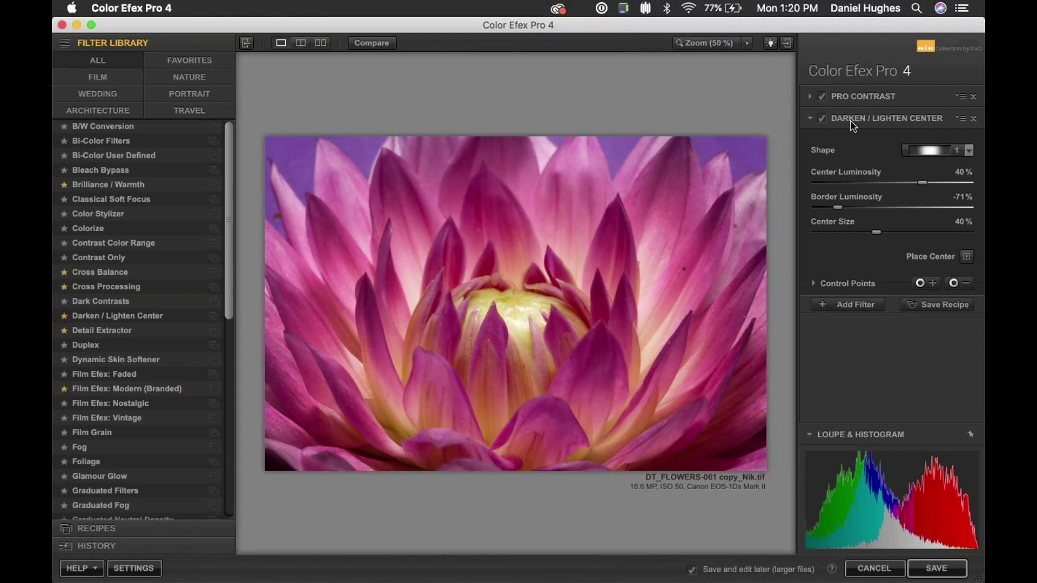
click(822, 119)
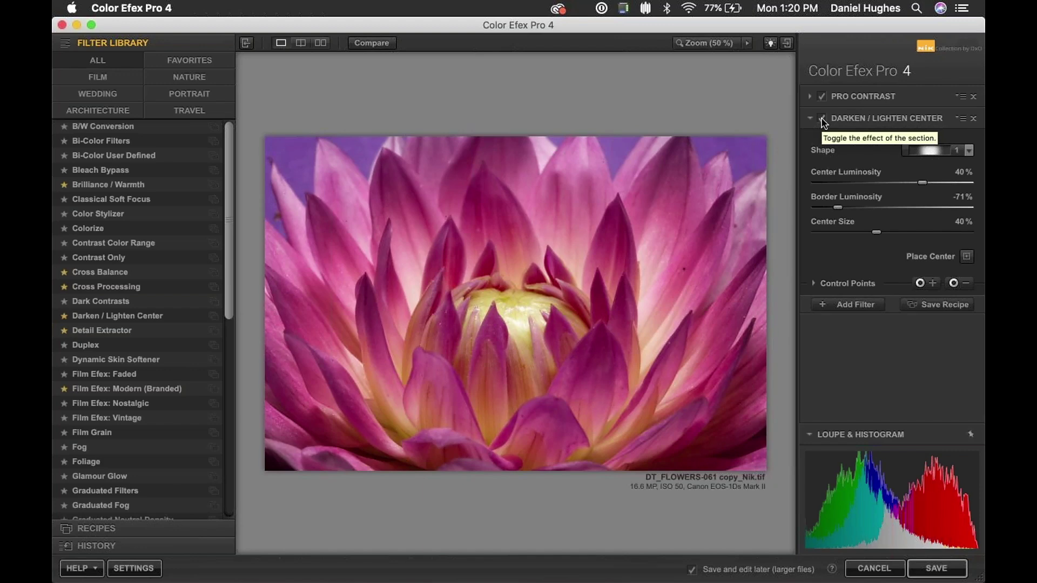
click(822, 120)
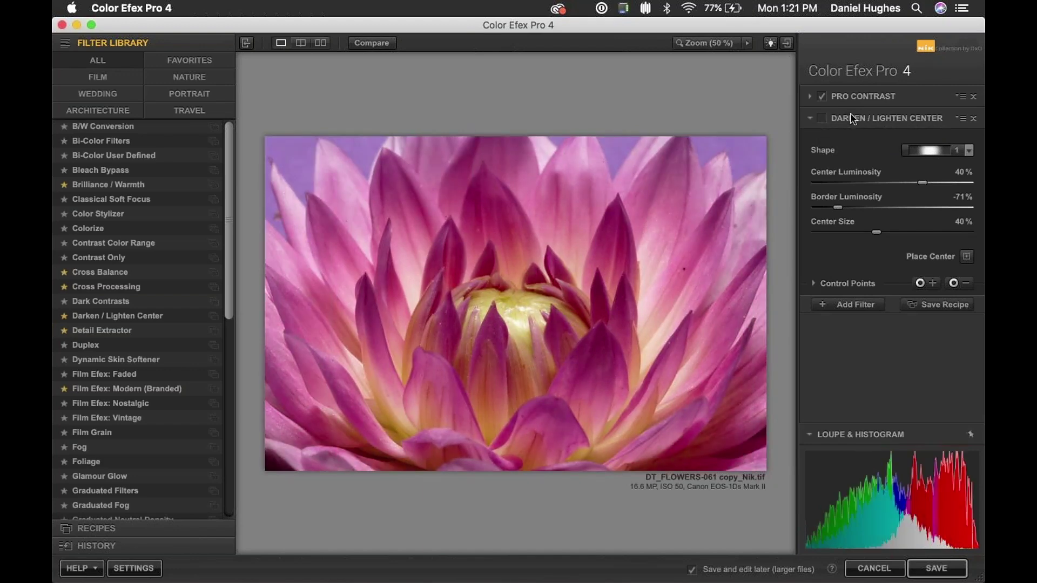
click(823, 120)
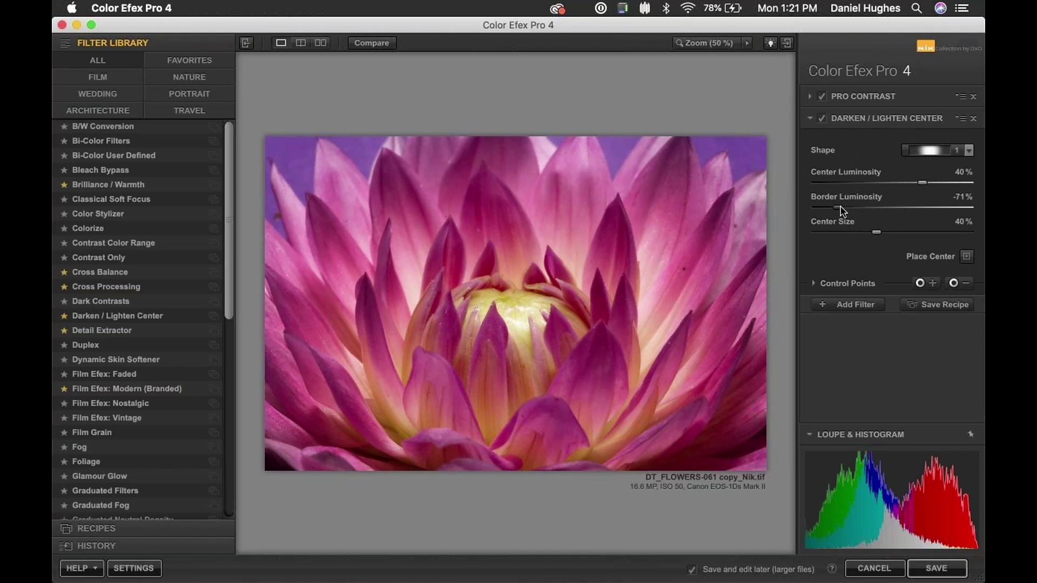
- Set the Darken / Lighten Center filter's Border Luminosity to -100%, Center Luminosity to 100% and Shape to 2
drag(839, 208, 815, 208)
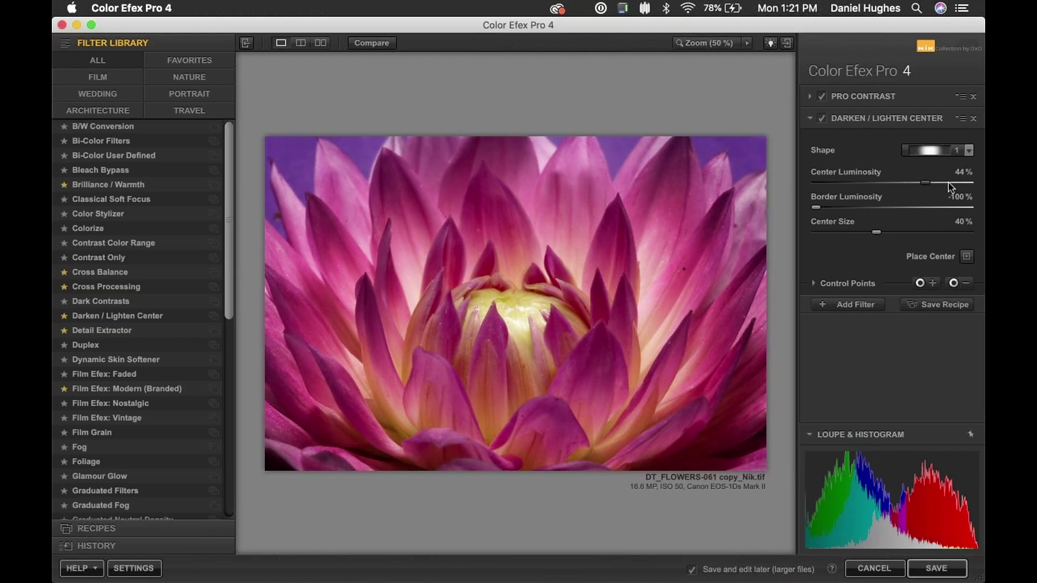
drag(922, 183, 969, 183)
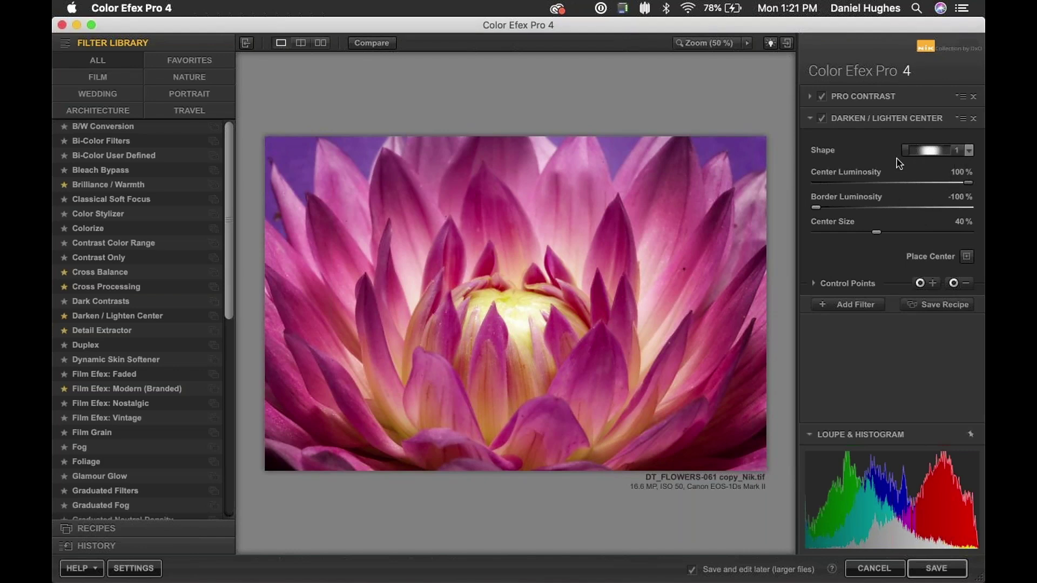
click(969, 152)
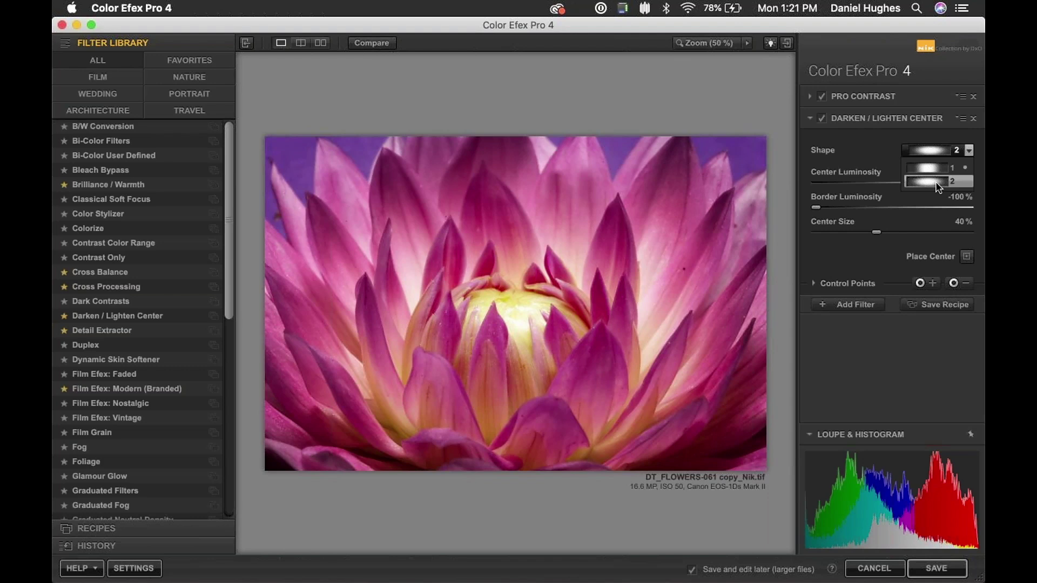
click(936, 186)
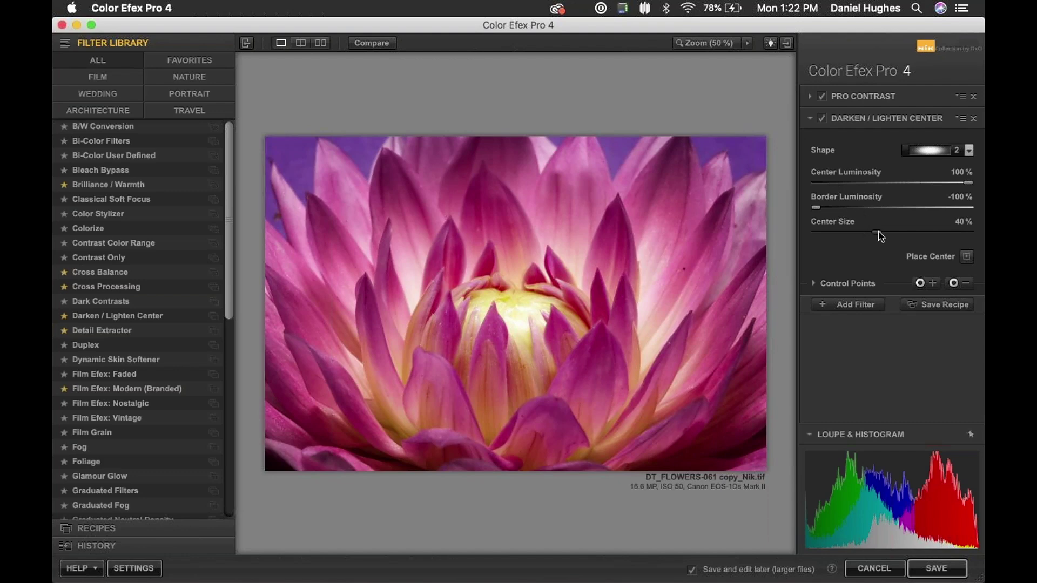
- Try the Darken / Lighten Center filter's Center Size at 0% and 100%, and set it to 79%
drag(877, 232, 798, 236)
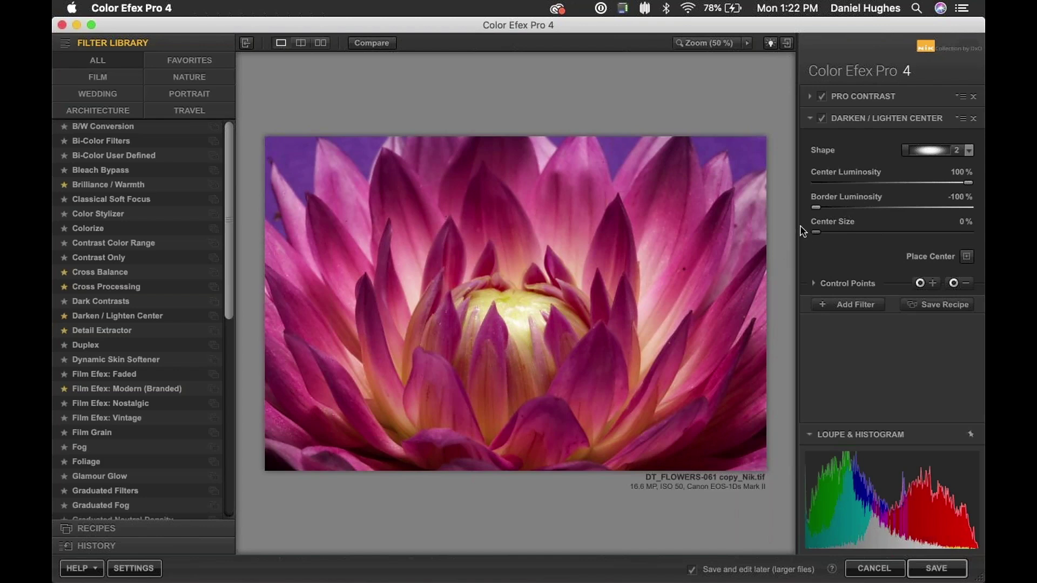
drag(818, 236, 967, 240)
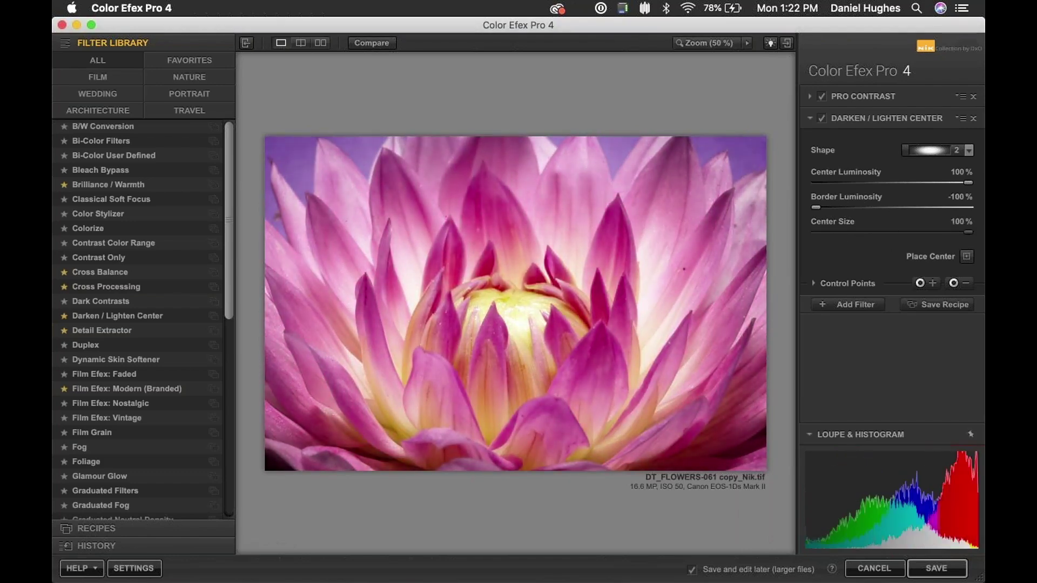
click(879, 234)
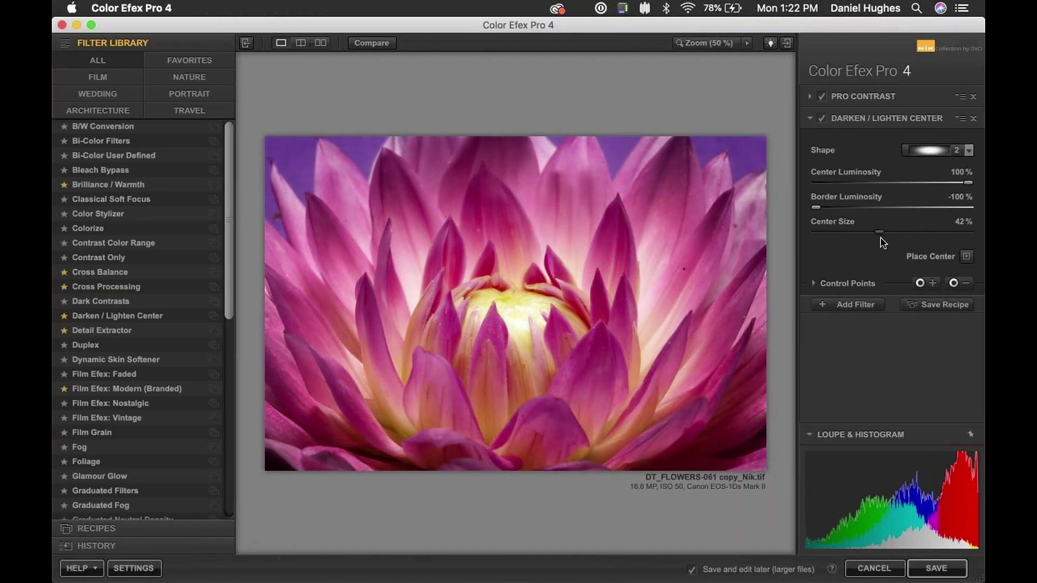
drag(881, 236, 979, 236)
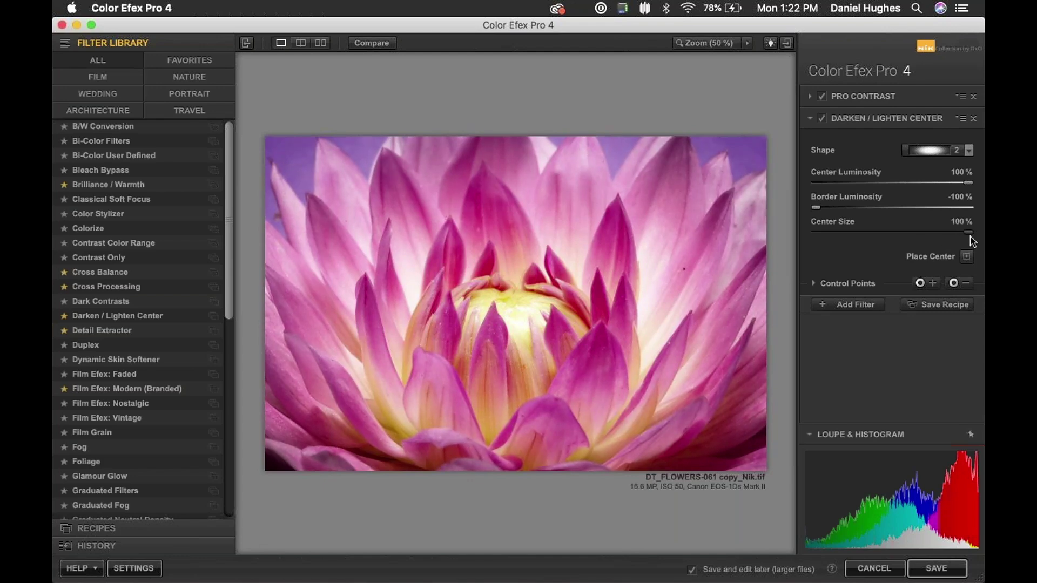
drag(968, 234, 935, 229)
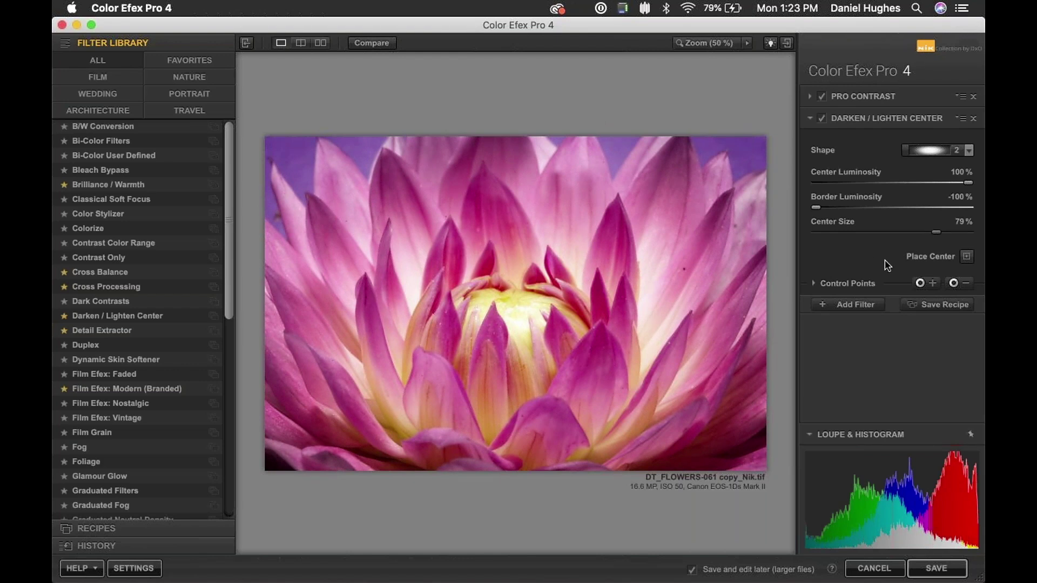
- Place the Darken / Lighten Center effect's center on the photo's upper-right petals and toggle the filter to check the effect
click(967, 258)
click(723, 160)
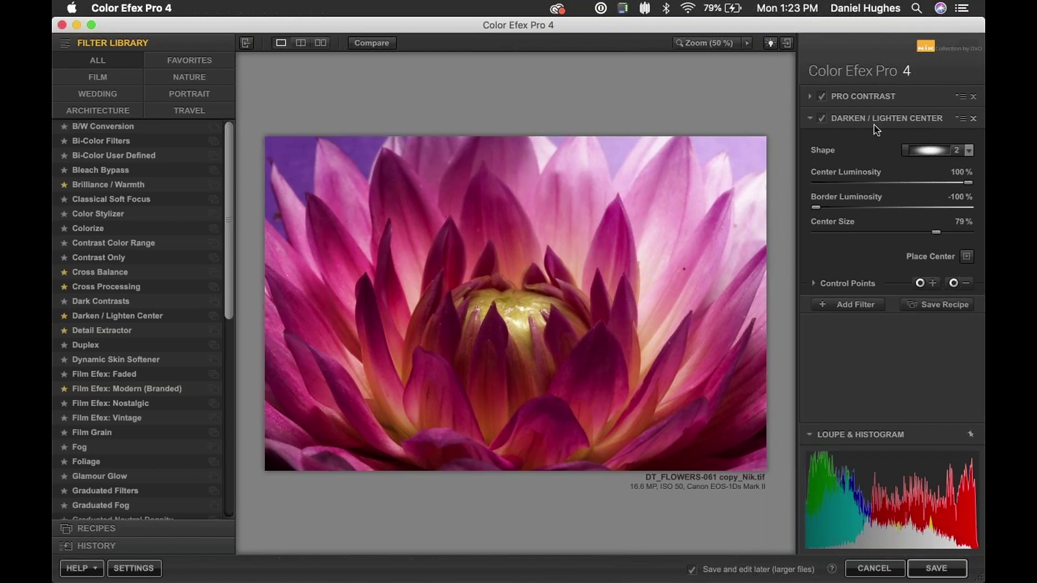
click(822, 118)
click(822, 118)
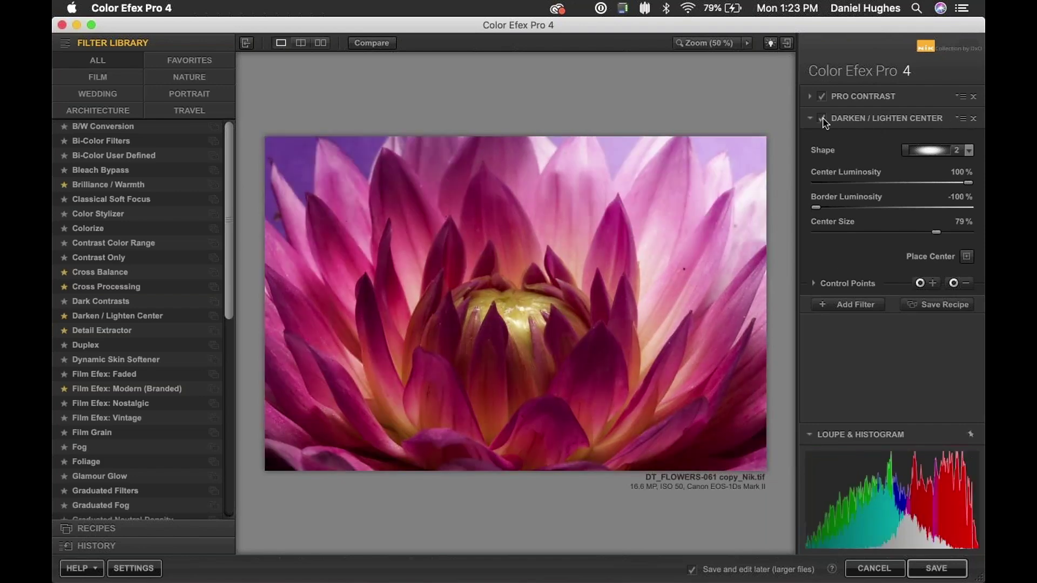
- Place the Darken / Lighten Center effect's center on the flower's yellow core and set Border Luminosity to -48%
click(966, 258)
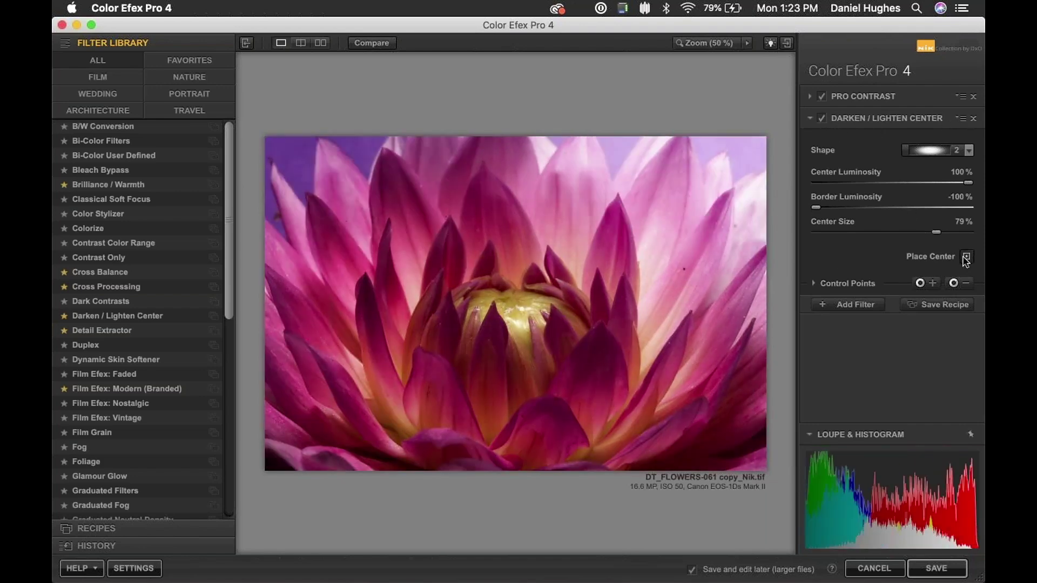
click(535, 301)
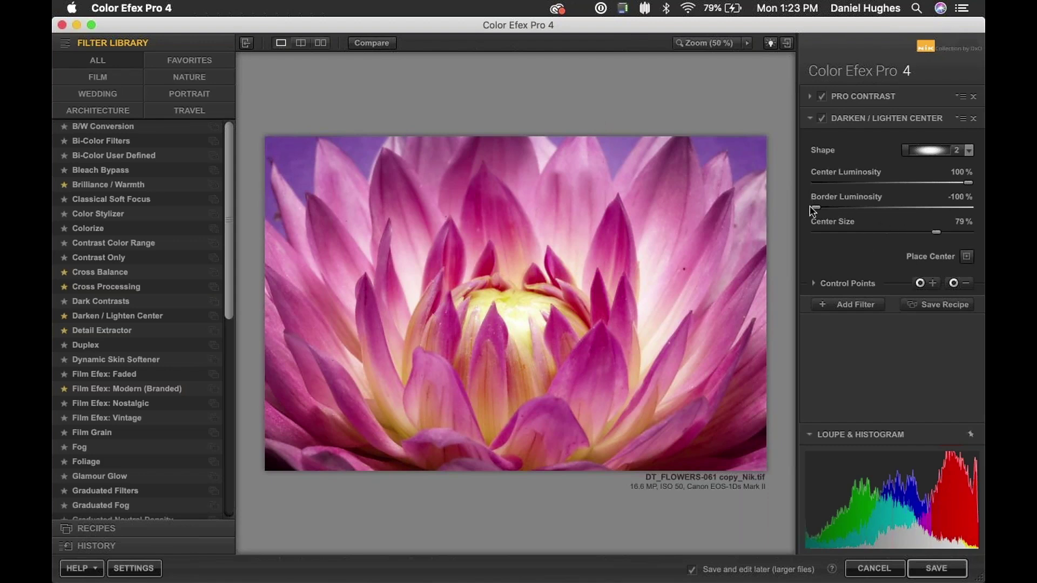
drag(817, 208, 857, 215)
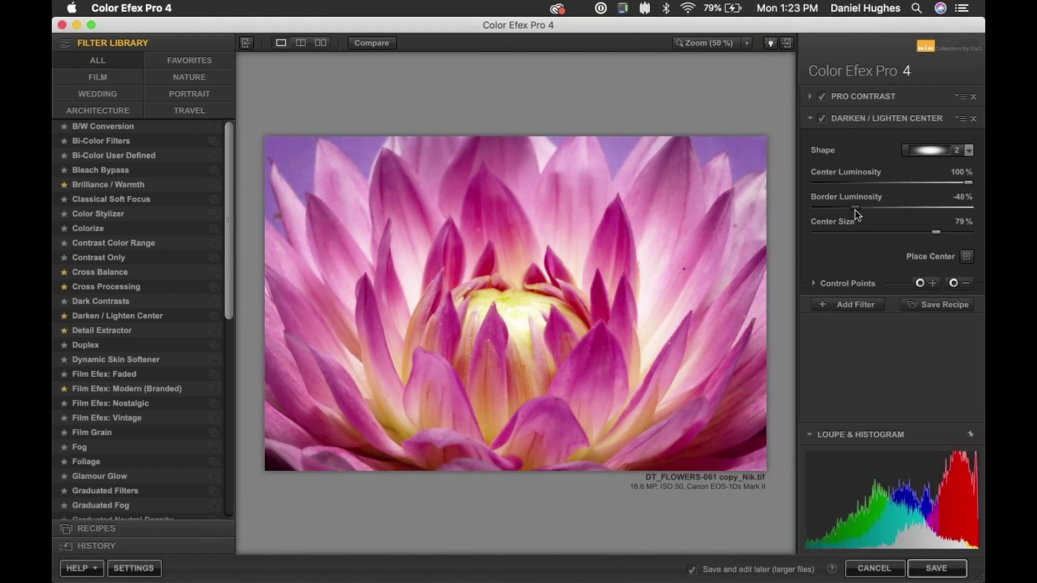
- Set the Darken / Lighten Center filter's Center Luminosity to 25% and Border Luminosity to -61%
drag(969, 184, 913, 184)
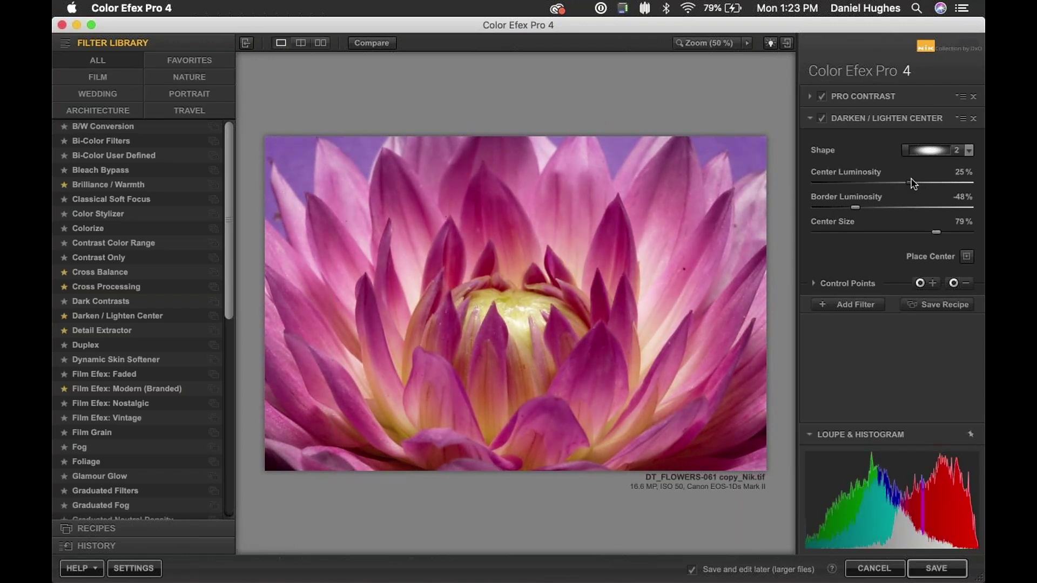
drag(855, 208, 845, 209)
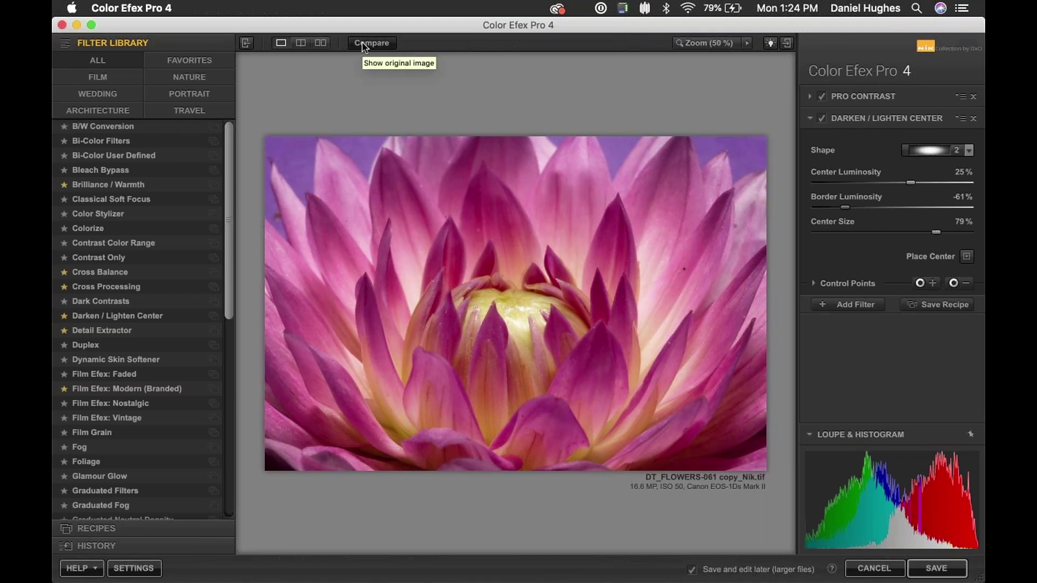
- Compare the filtered flower with the original, first in a split preview and then in the single-image view
click(300, 43)
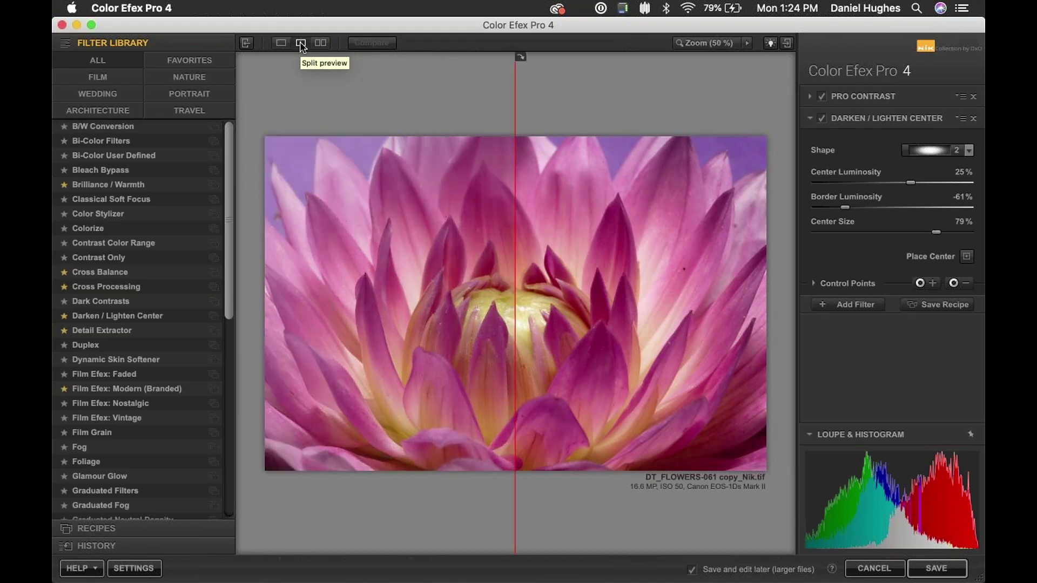
drag(516, 117, 266, 124)
click(283, 43)
click(374, 43)
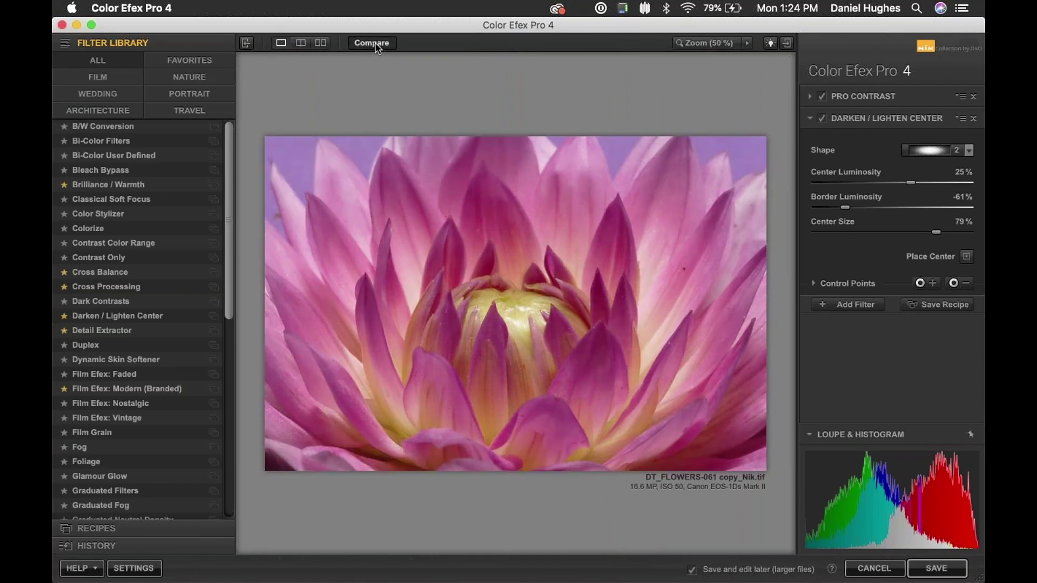
click(375, 43)
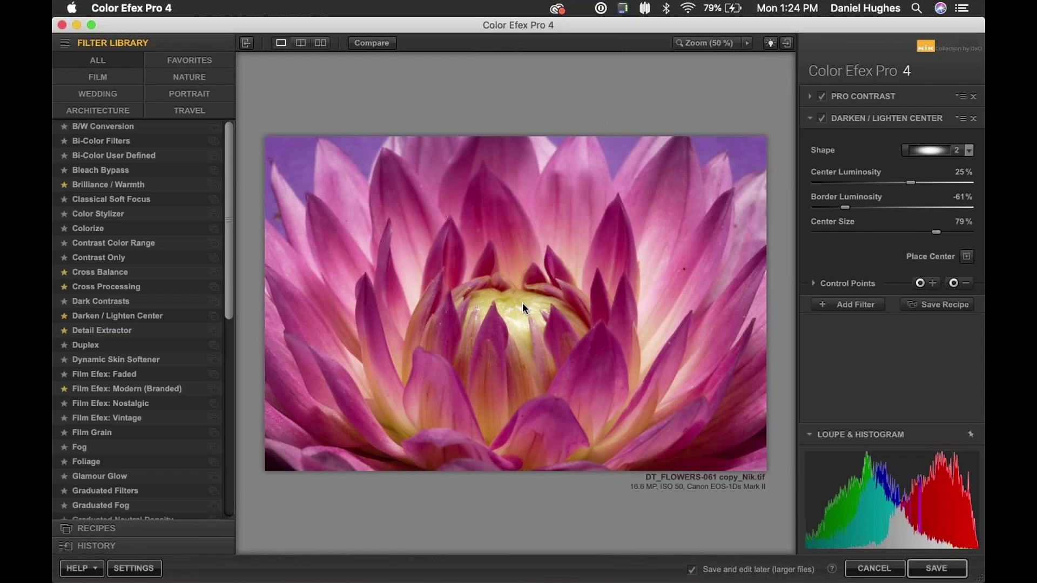
- Save the filtered flower and compare DT_FLOWERS-061 copy_Nik.tif with the original CR2 in DxO PhotoLab
click(944, 571)
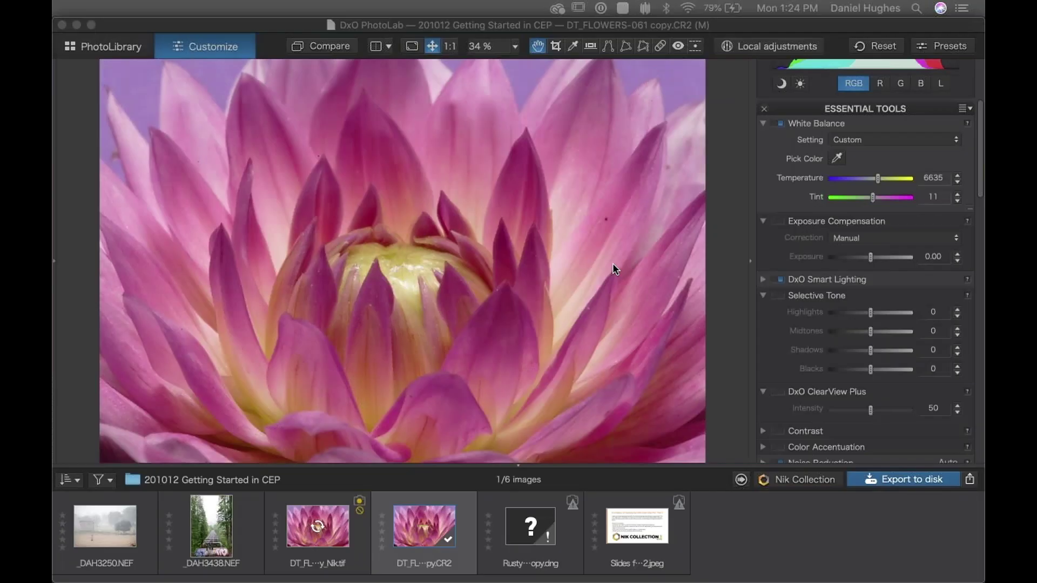
click(336, 535)
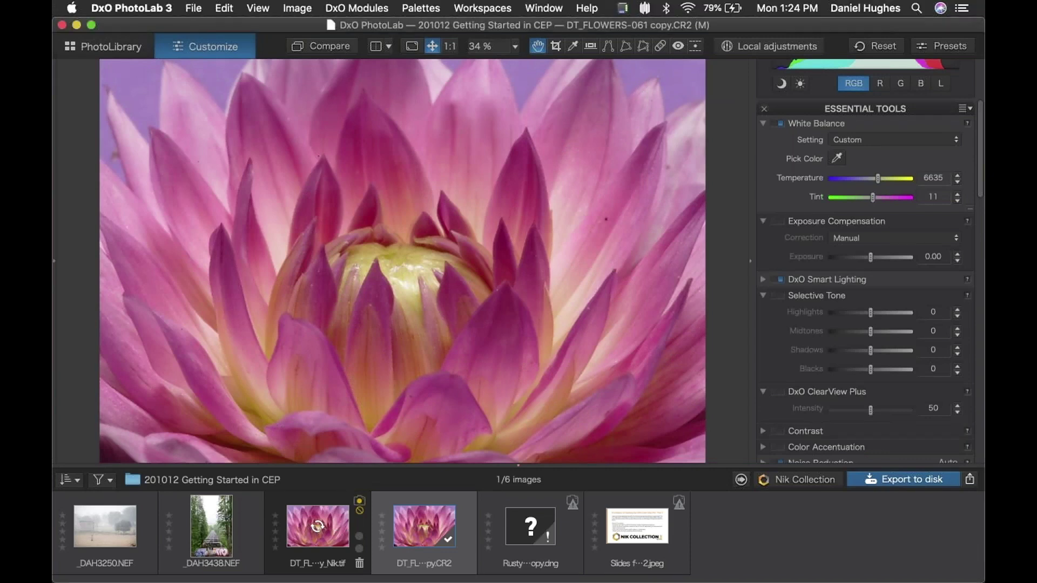
click(333, 536)
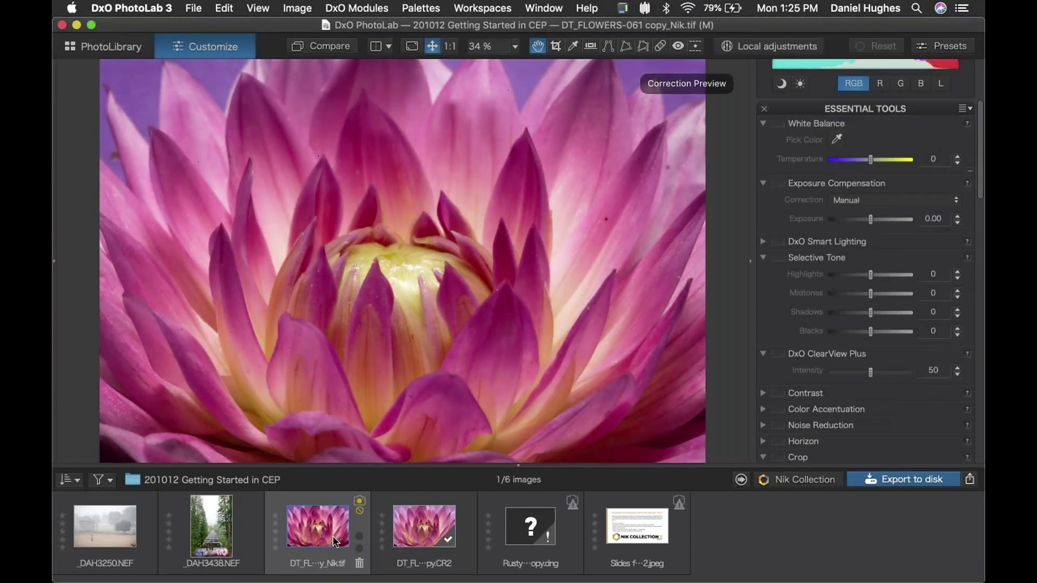
mouse_move(332, 536)
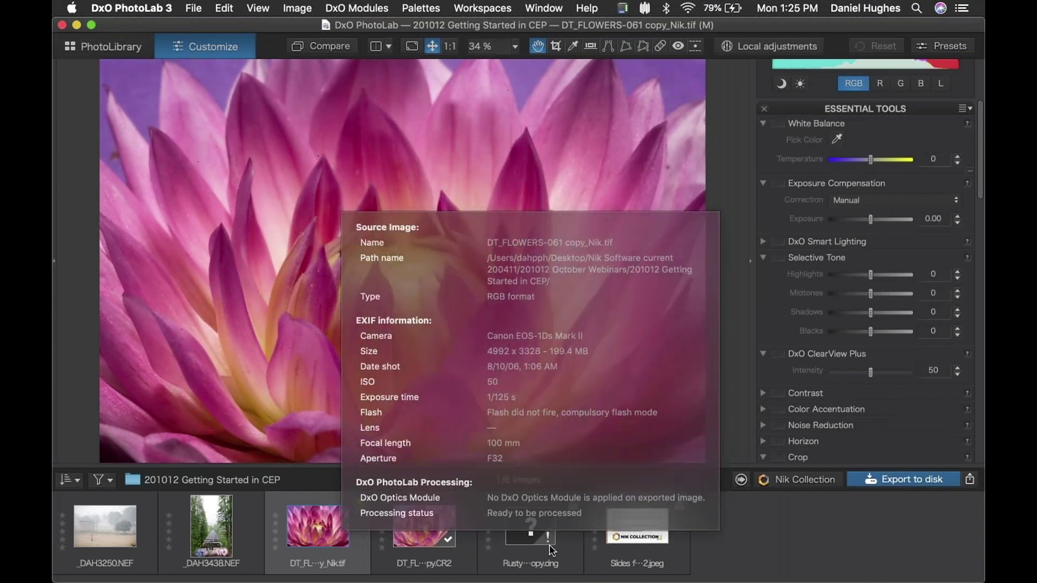
click(421, 533)
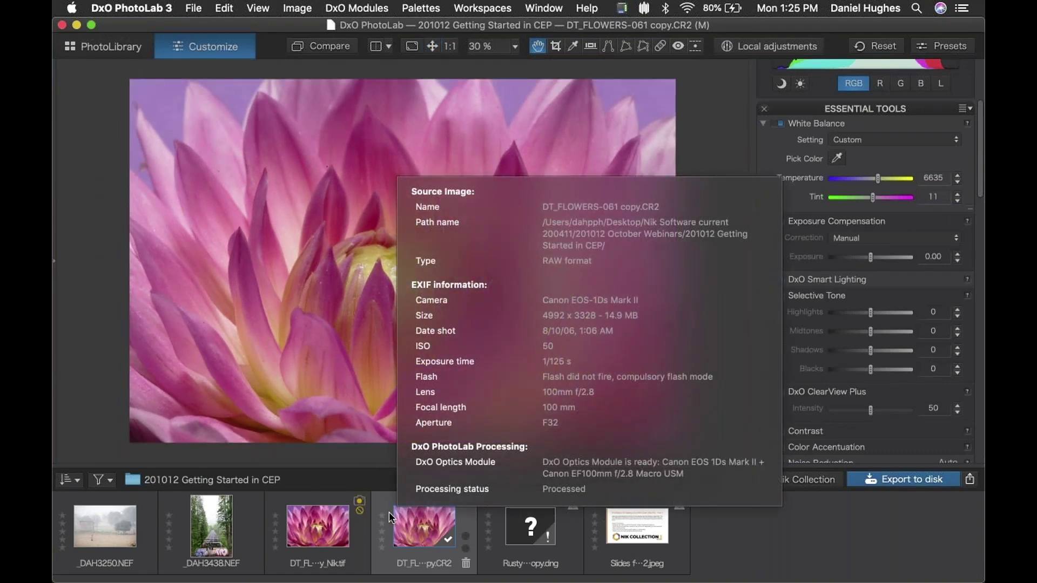
click(330, 527)
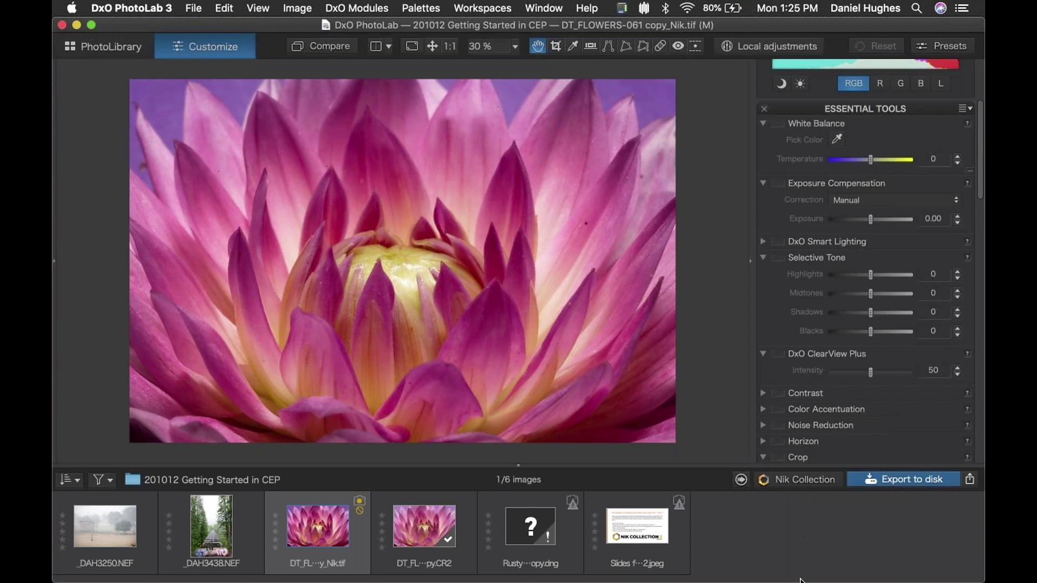
- Switch to Lightroom Classic, where the rusty gear photo is open in the Develop module
mouse_move(774, 581)
key(super+Tab)
key(super+Tab)
key(super+Tab)
key(super+Tab)
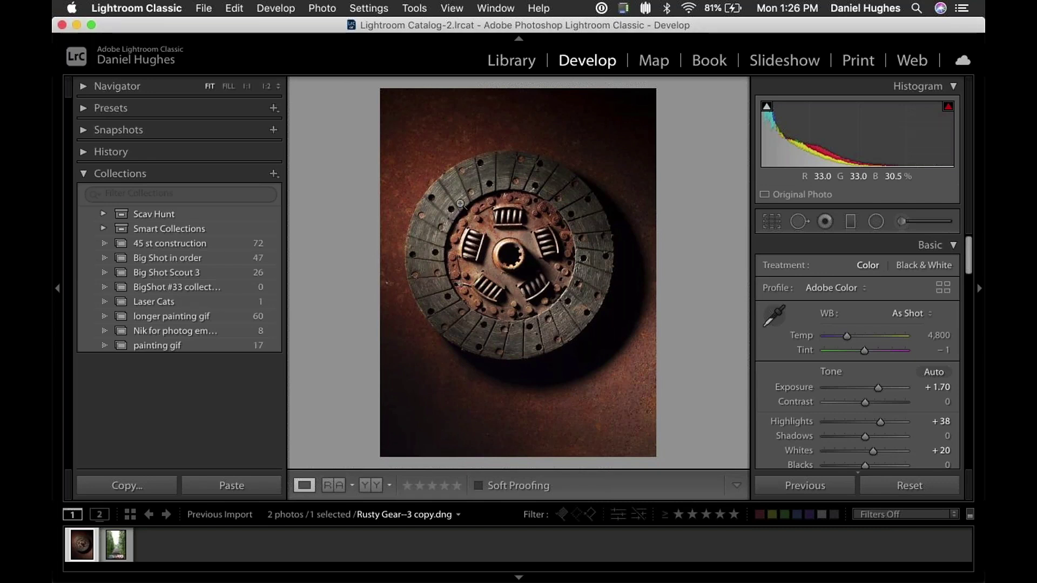
right_click(460, 204)
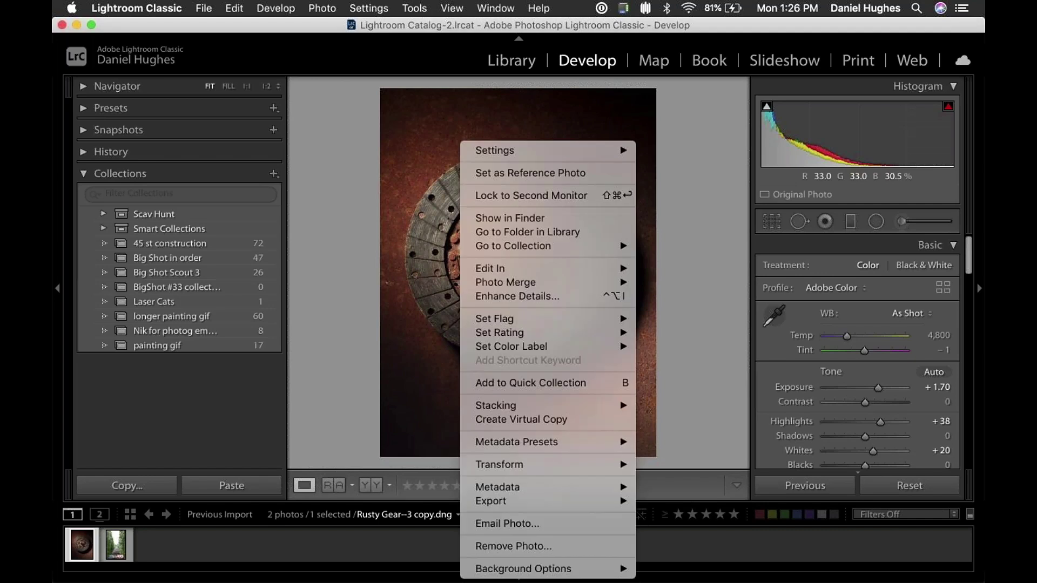
mouse_move(483, 273)
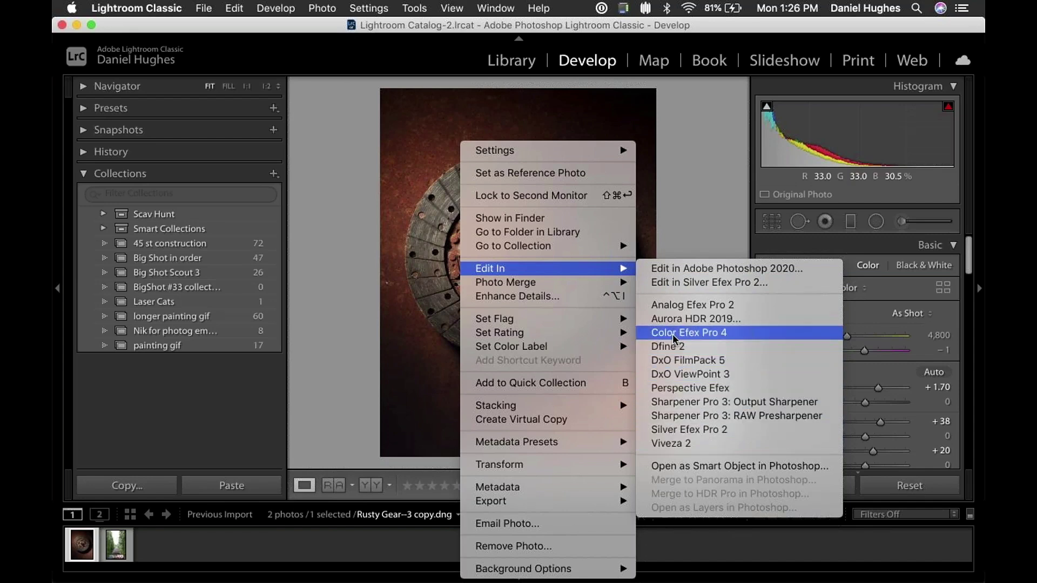
click(381, 325)
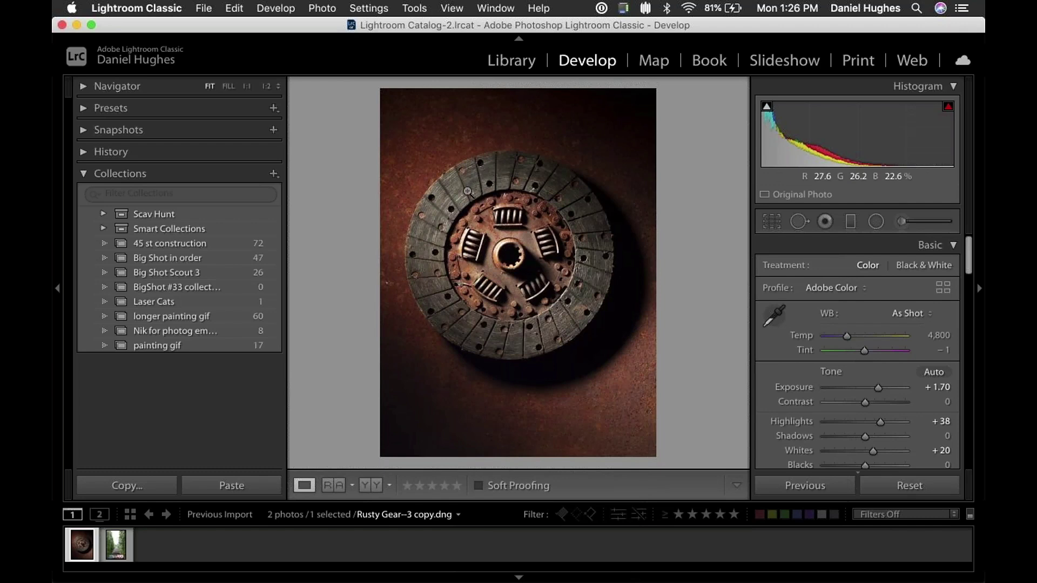
- Request editing the rusty gear photo in Color Efex Pro 4 and expand the copy file options
right_click(466, 192)
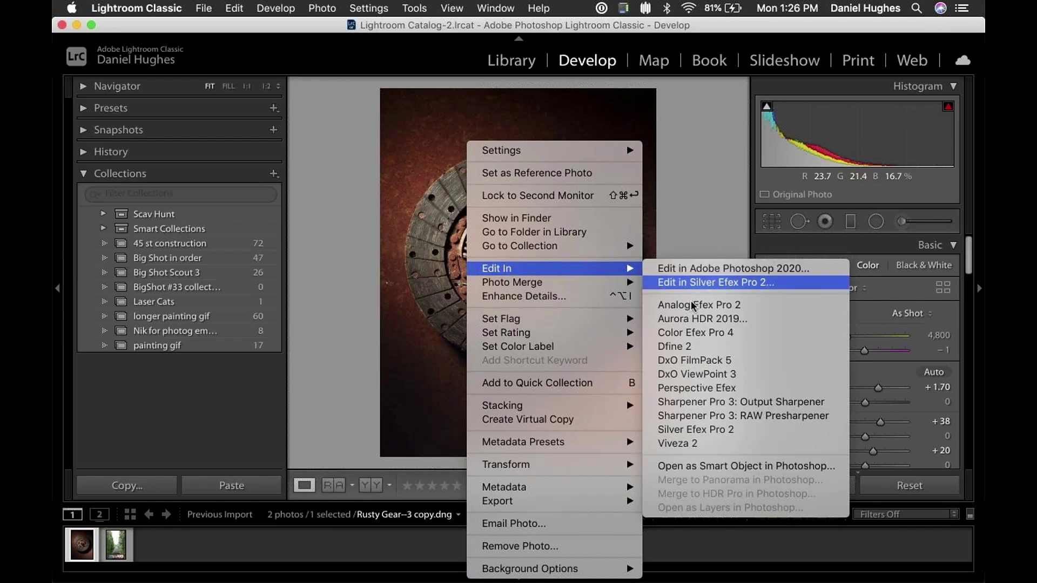
click(713, 337)
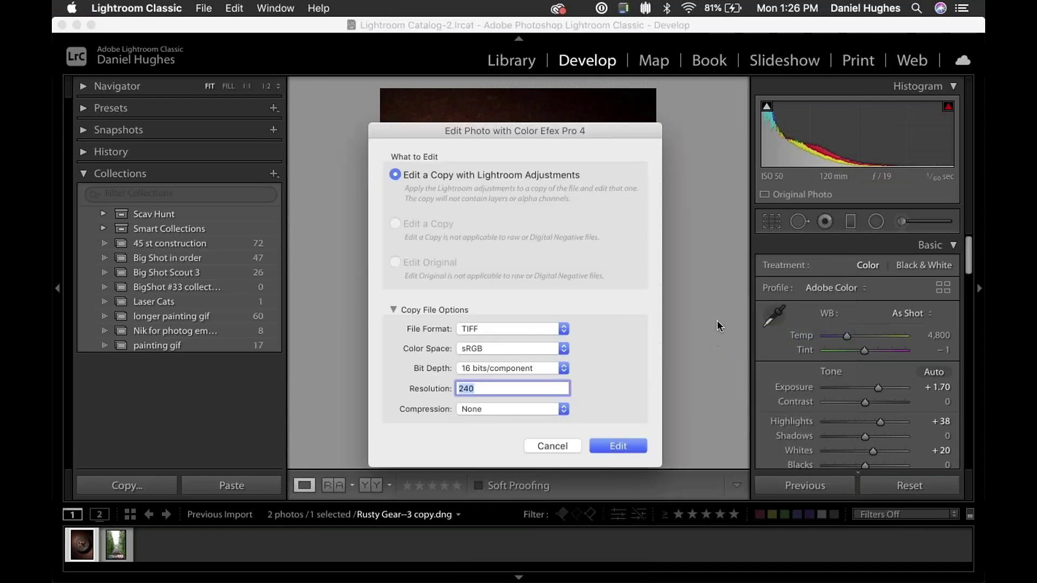
key(Return)
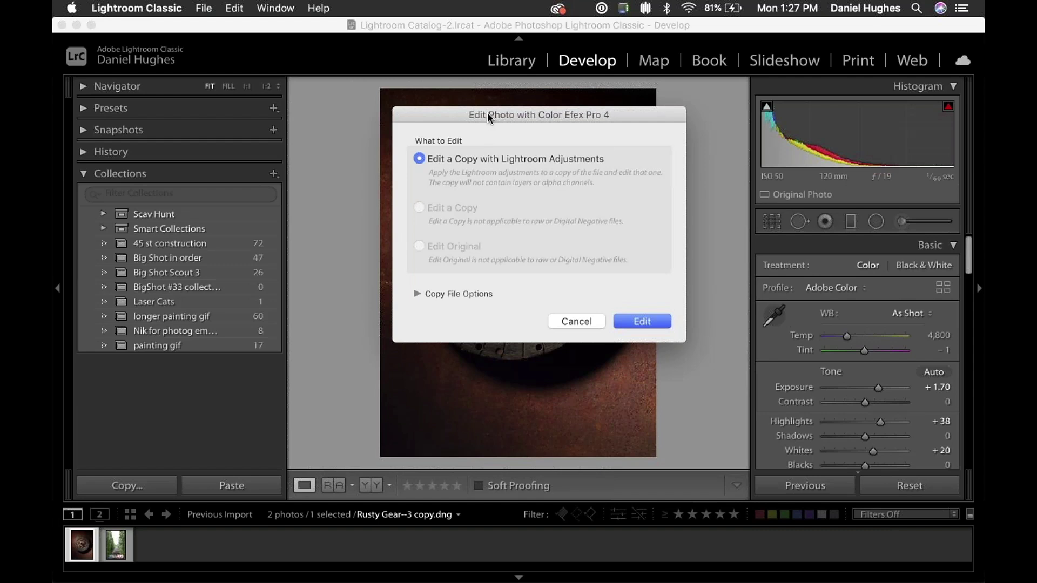
drag(488, 116, 475, 81)
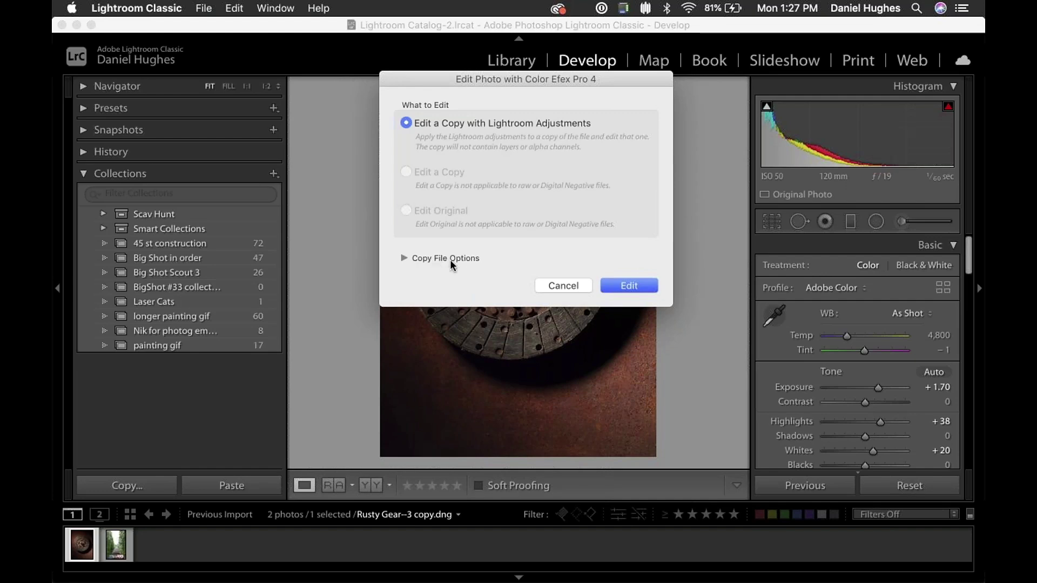
click(403, 258)
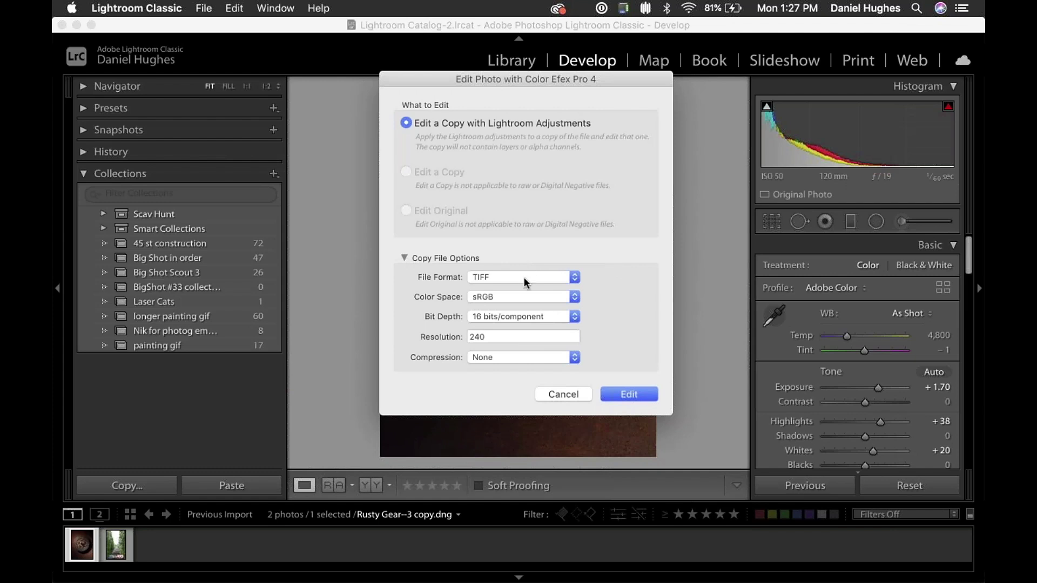
- Open the photo's copy in Color Efex Pro 4 as TIFF, sRGB, 16 bits/component and dismiss the TIFF notice
click(498, 280)
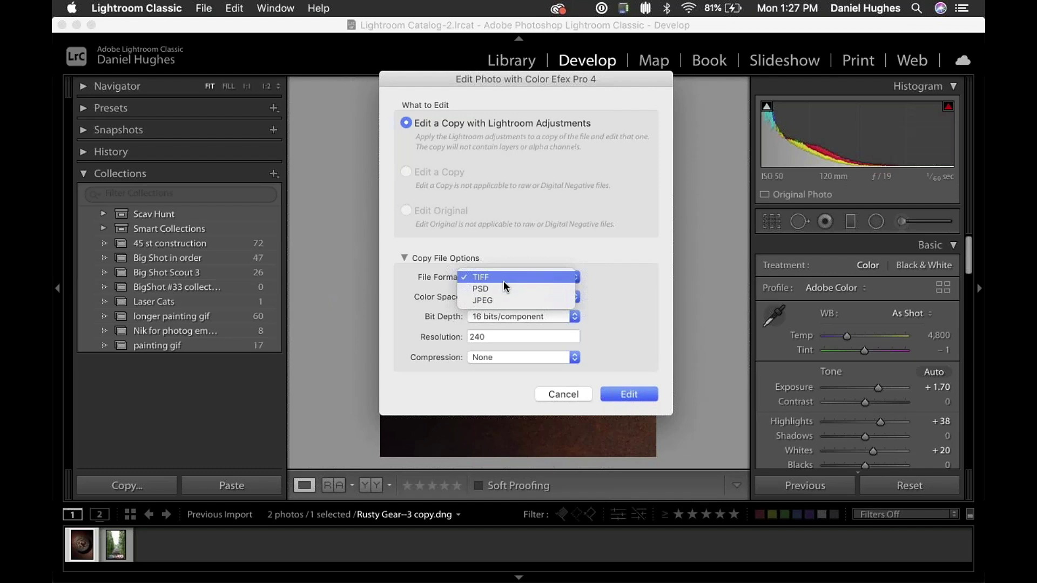
click(504, 281)
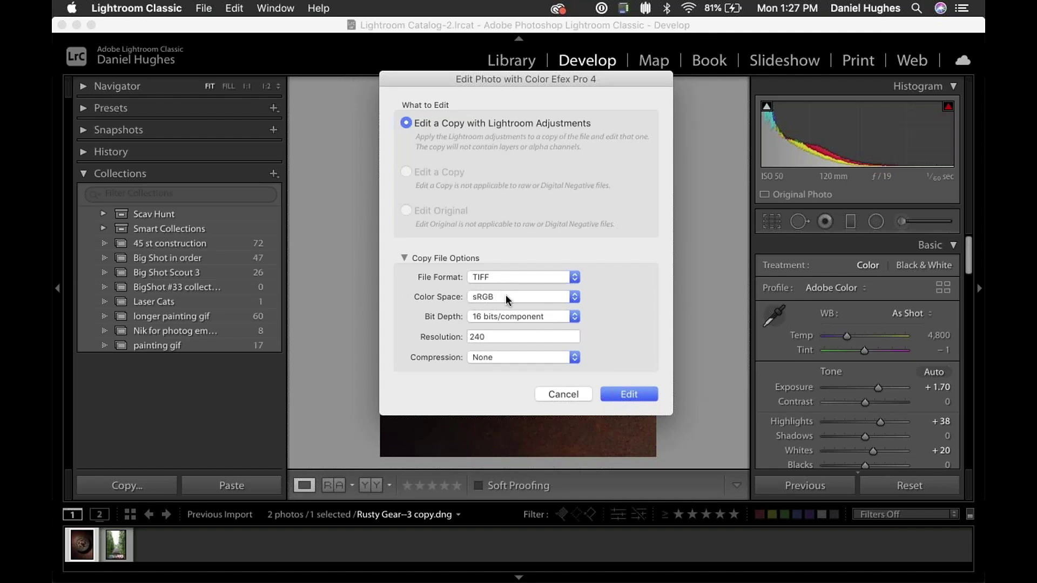
click(508, 299)
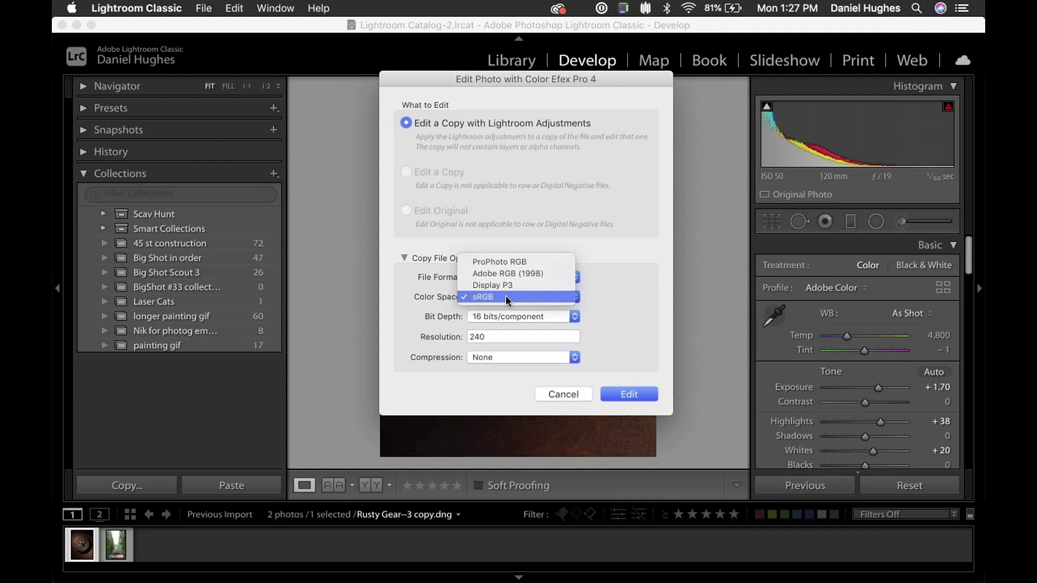
click(508, 298)
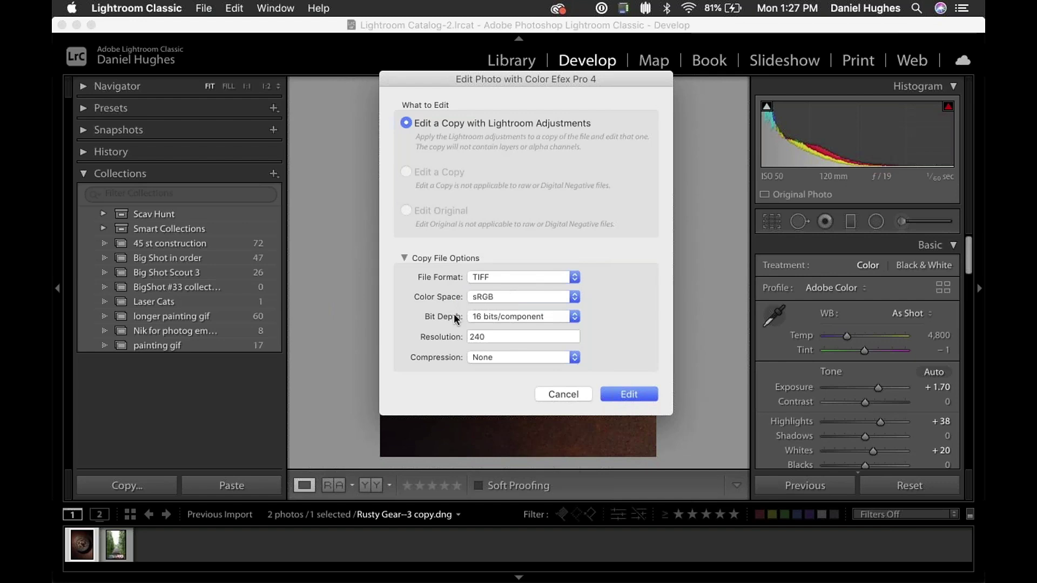
click(567, 320)
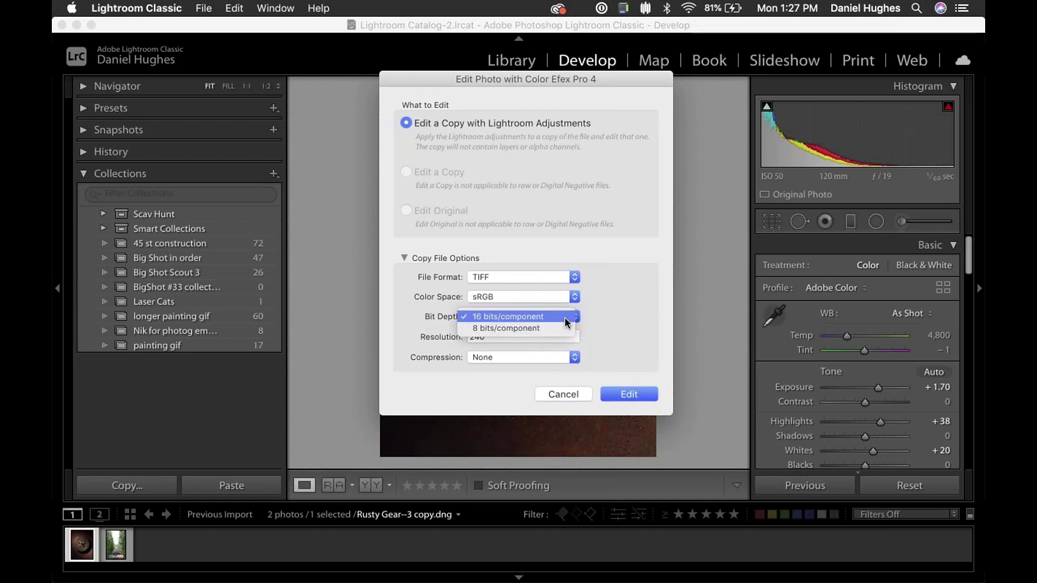
click(510, 320)
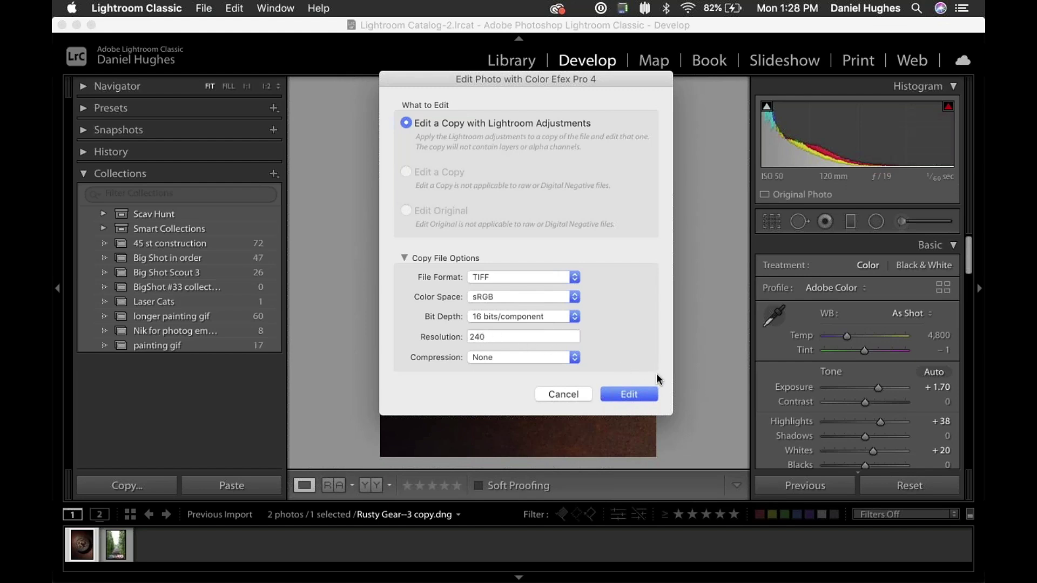
click(645, 397)
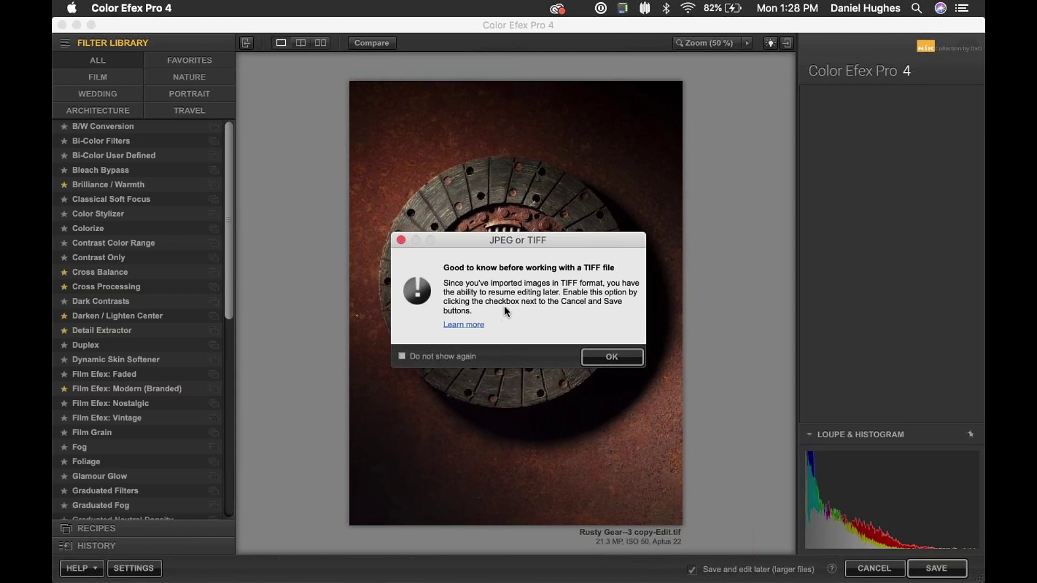
click(608, 359)
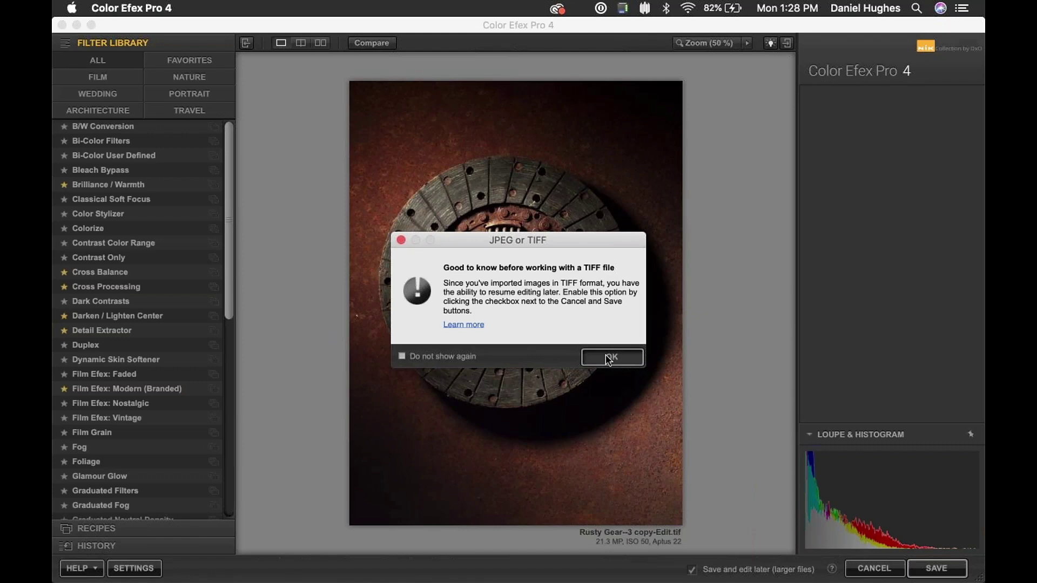
click(608, 359)
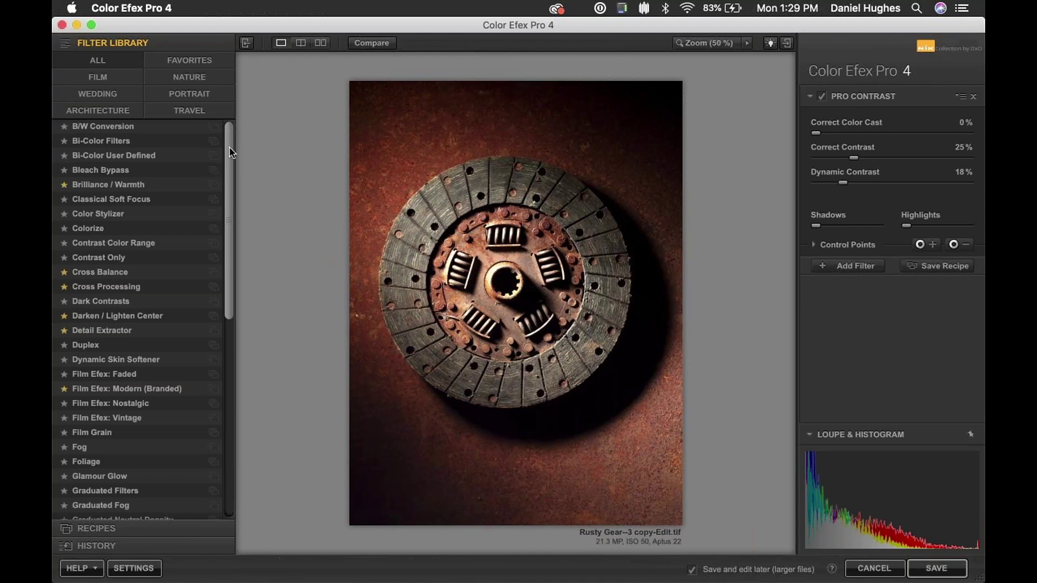
- Apply the Detail Extractor filter to the rusty gear photo
click(116, 336)
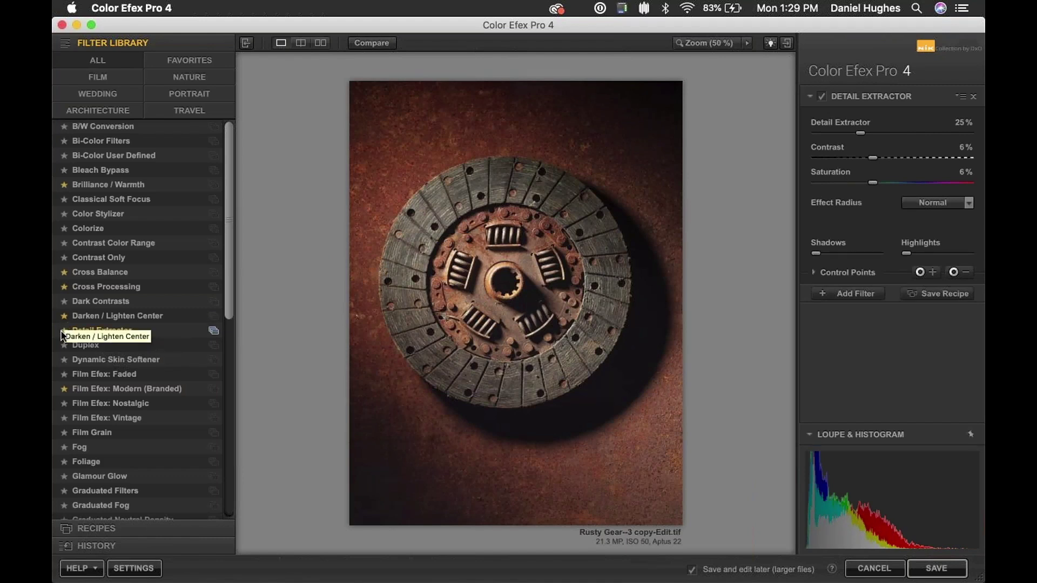
click(89, 333)
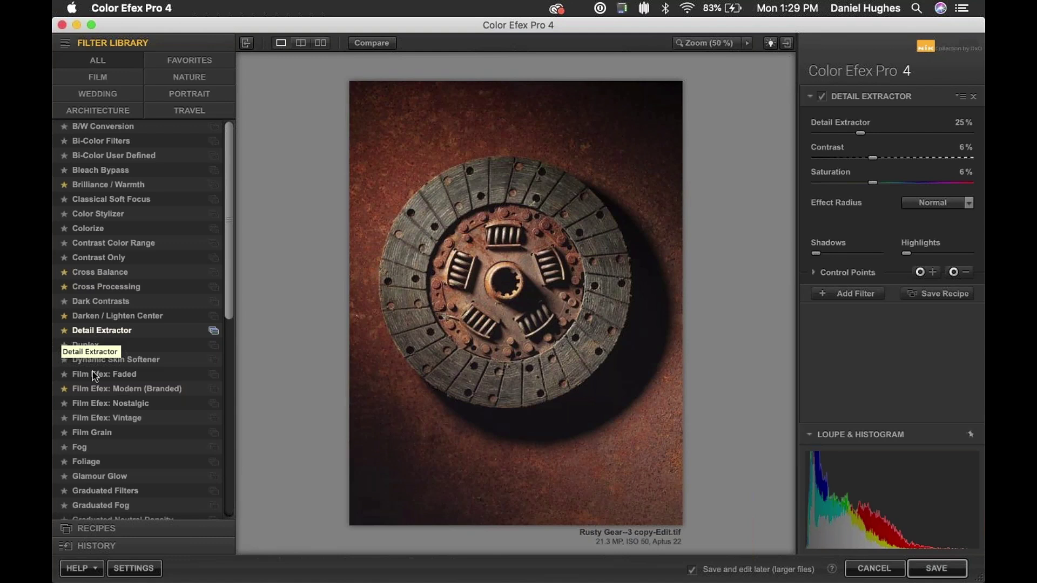
- Mark the Glamour Glow filter as a favorite, check the favorites list and return to browsing all filters
click(64, 480)
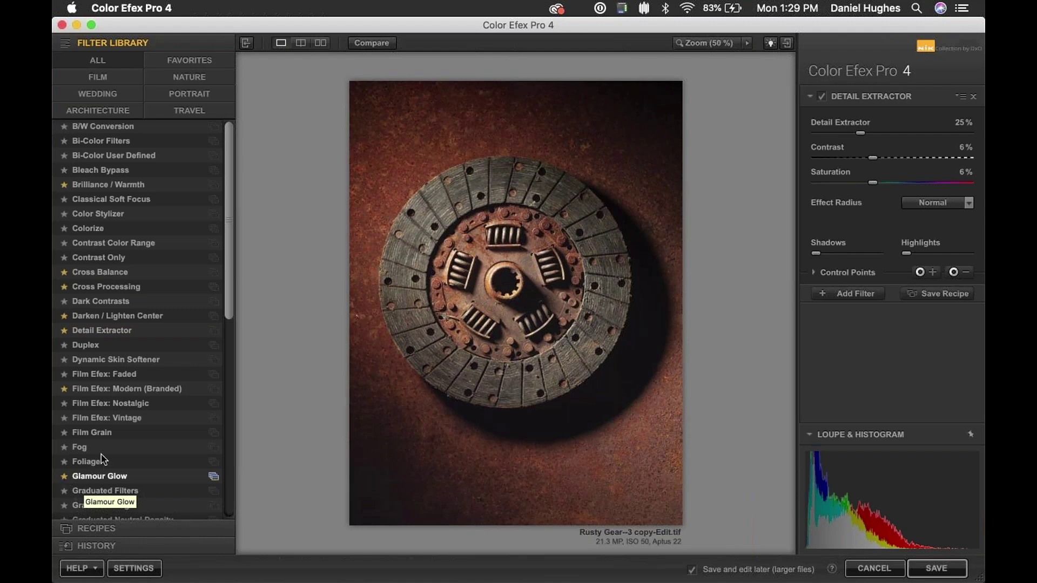
click(180, 60)
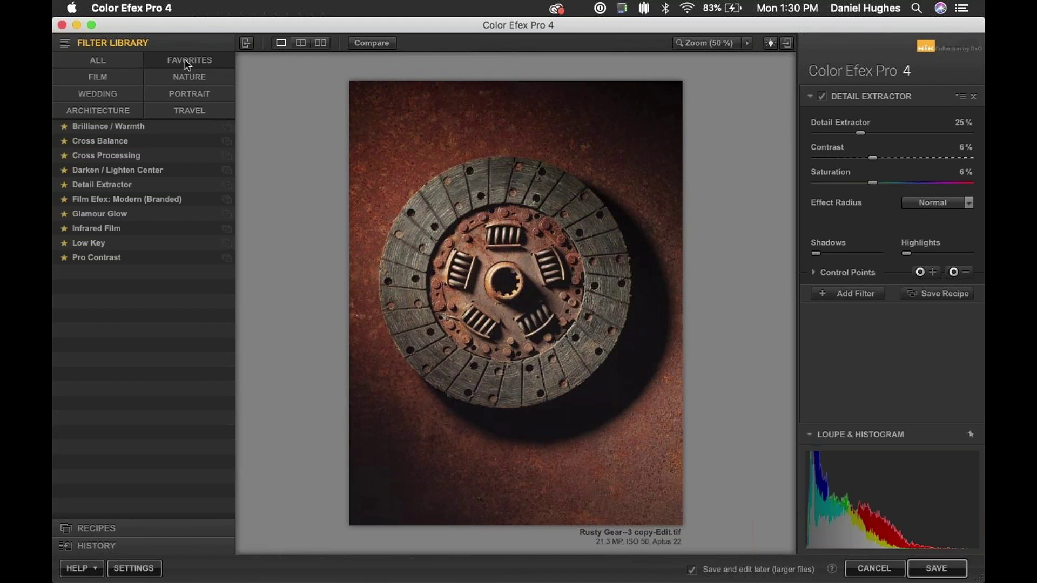
click(129, 63)
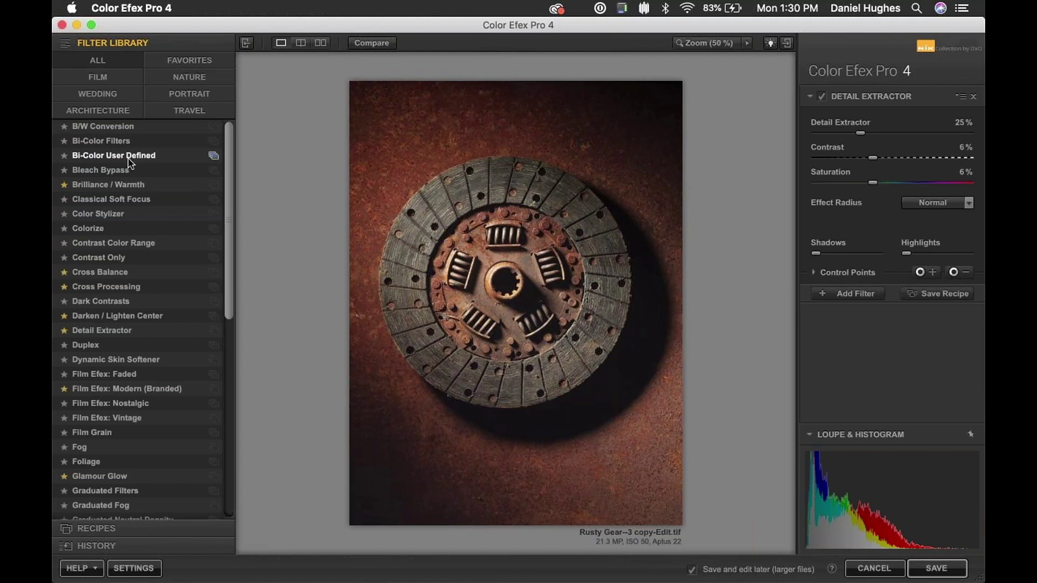
scroll(130, 162, down, 10)
scroll(129, 162, up, 9)
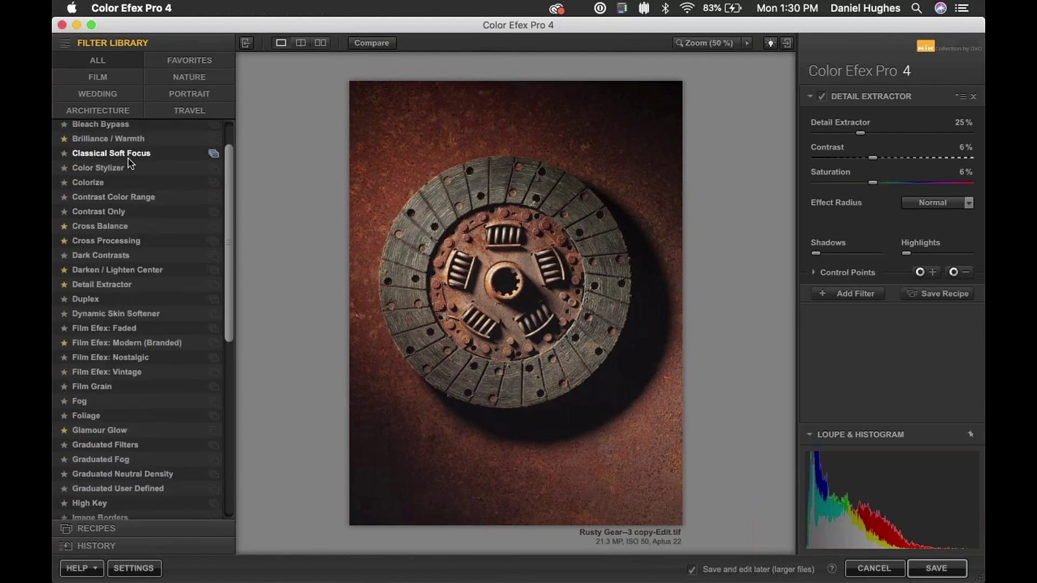
- Try the favorite filter Film Efex: Modern (Branded) on the gear photo with the Fujichrome Velvia 100, Kodak Portra 160VC and Fujichrome Provia 100F presets
scroll(129, 163, up, 3)
click(207, 63)
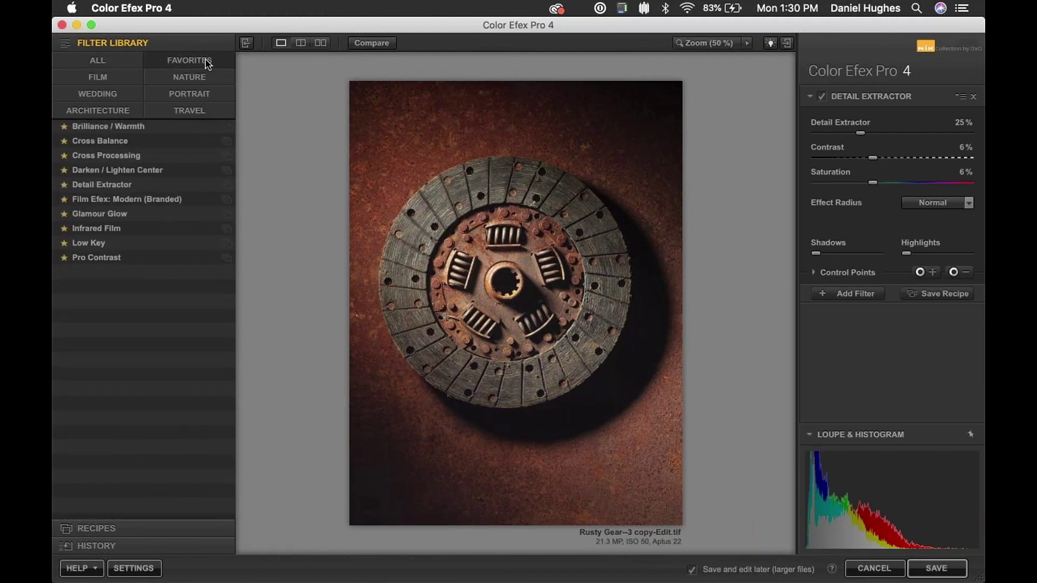
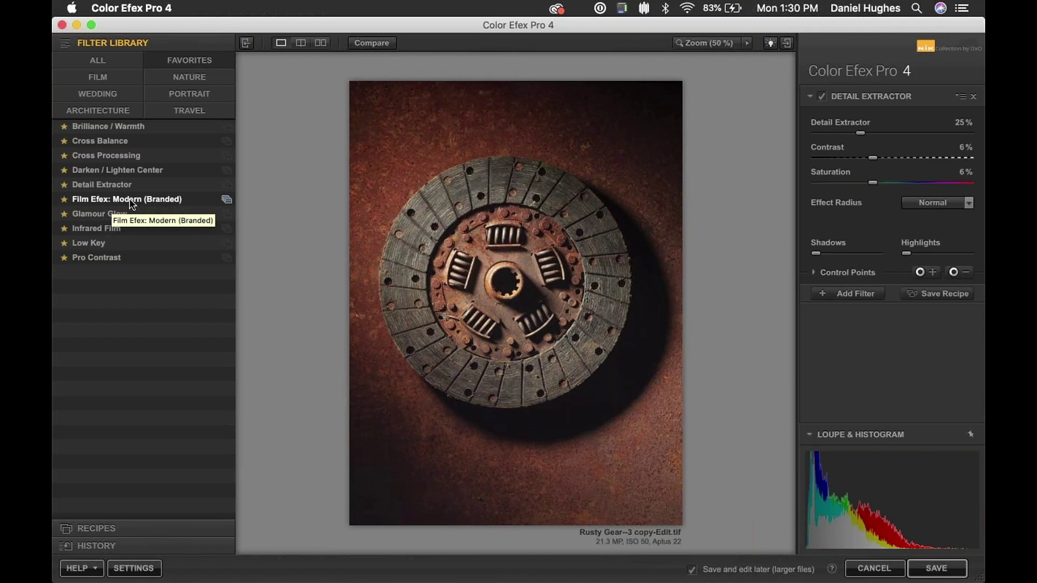
click(131, 204)
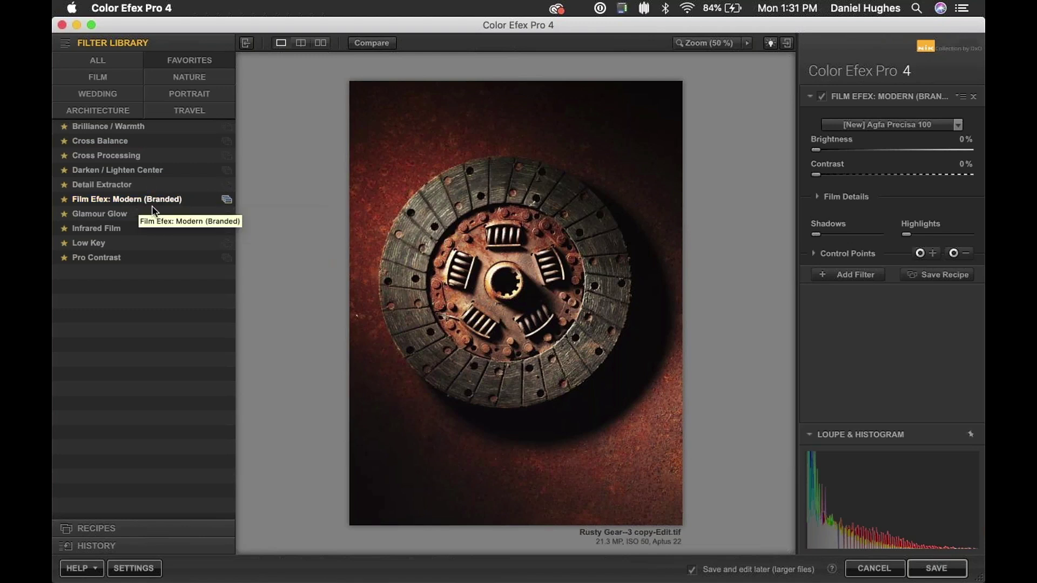
click(227, 201)
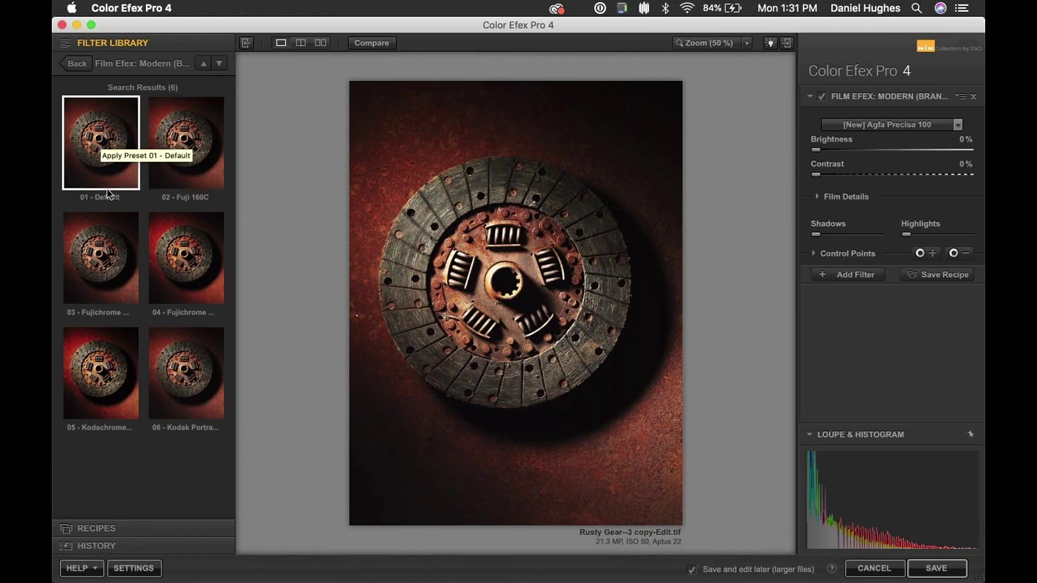
click(195, 260)
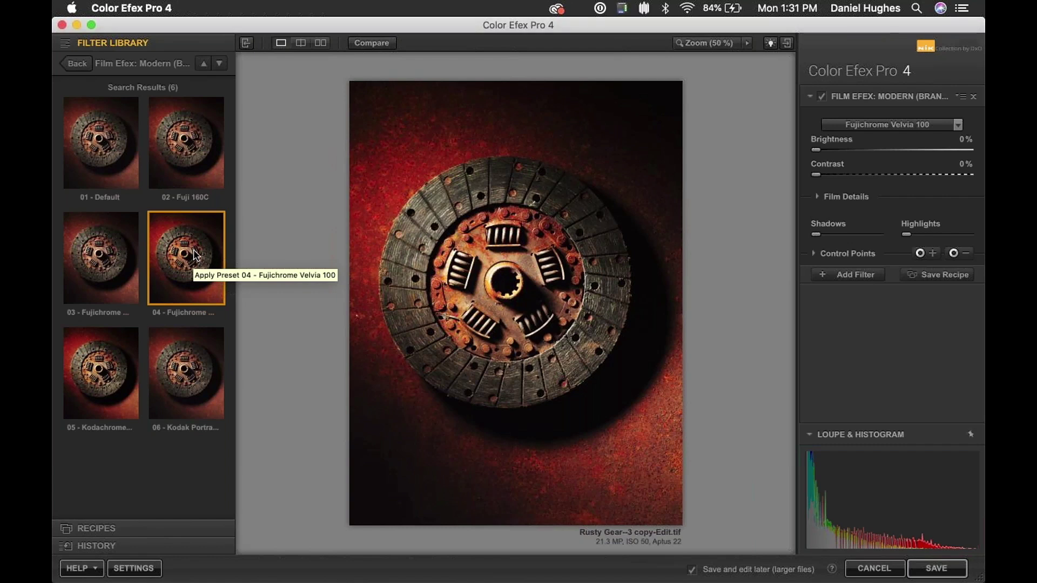
click(192, 373)
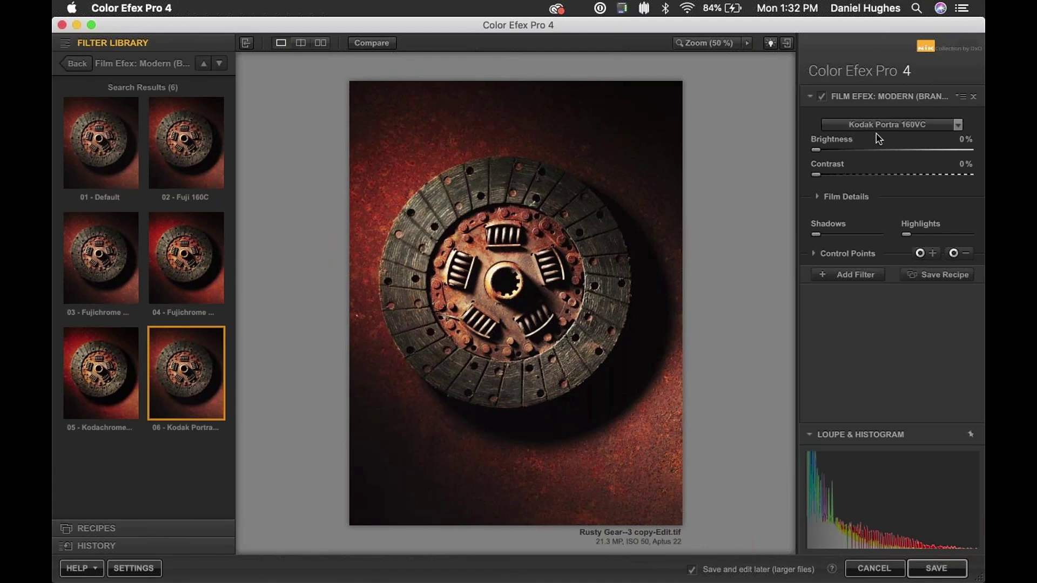
click(118, 281)
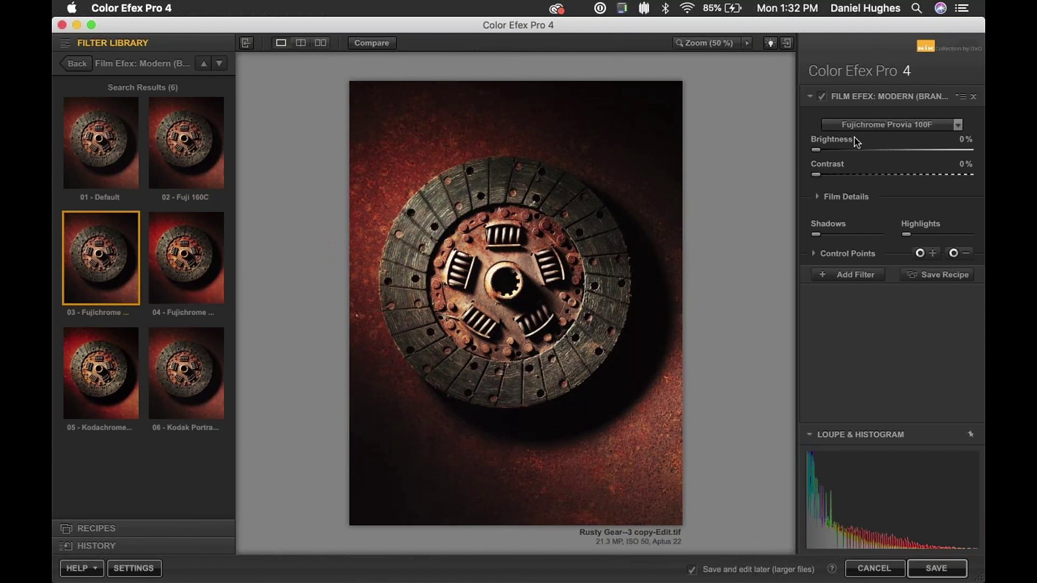
- Look through the film types offered by Film Efex: Modern (Branded) without choosing one and return to the favorite filters
click(959, 125)
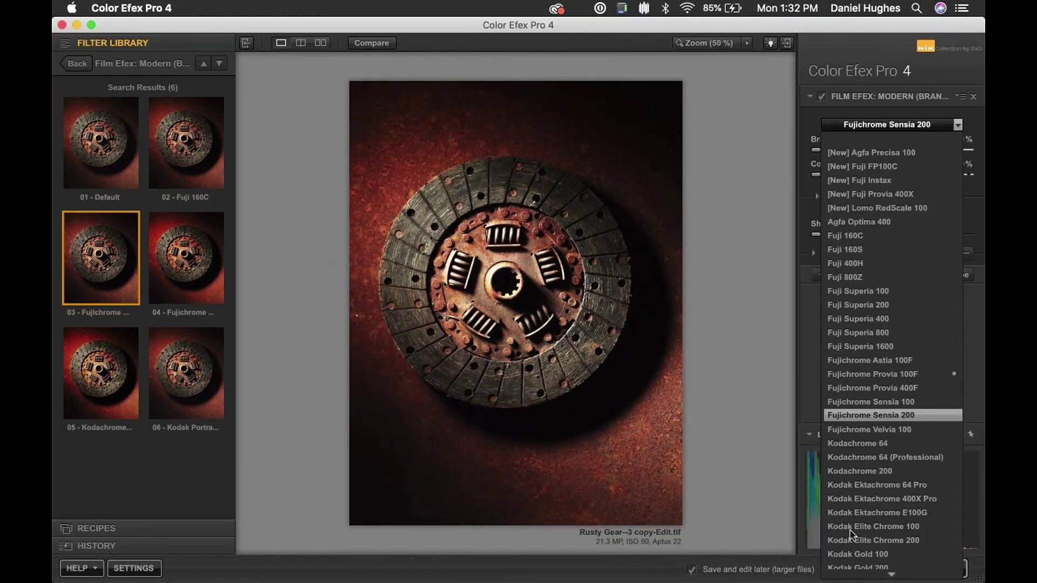
scroll(858, 534, down, 5)
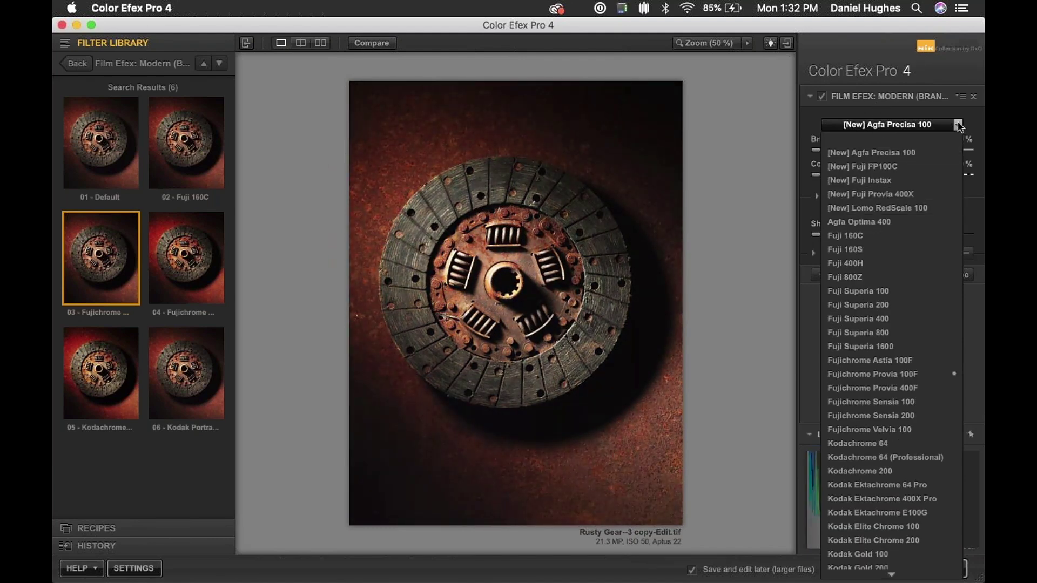
click(687, 155)
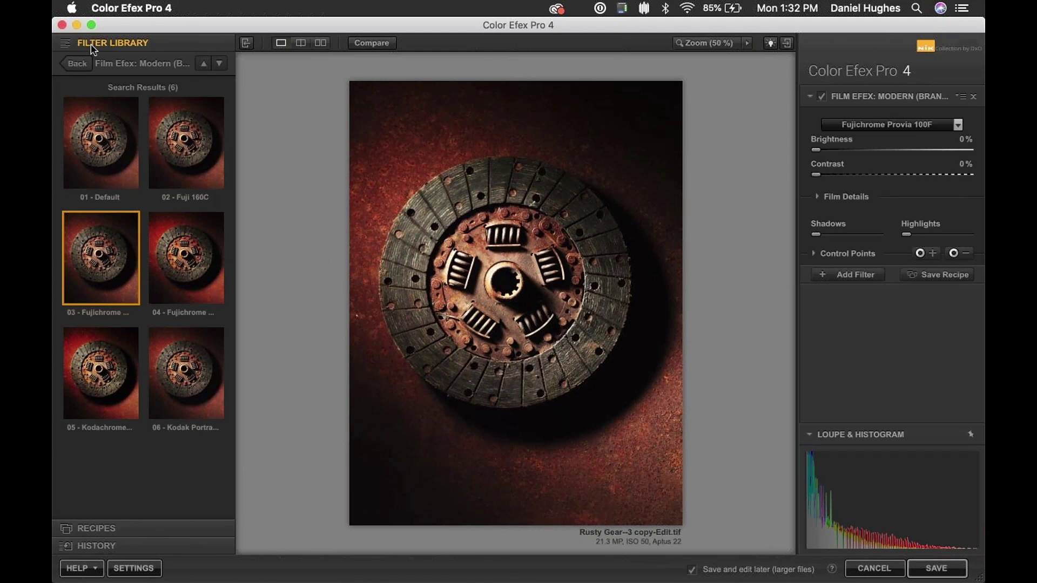
click(78, 66)
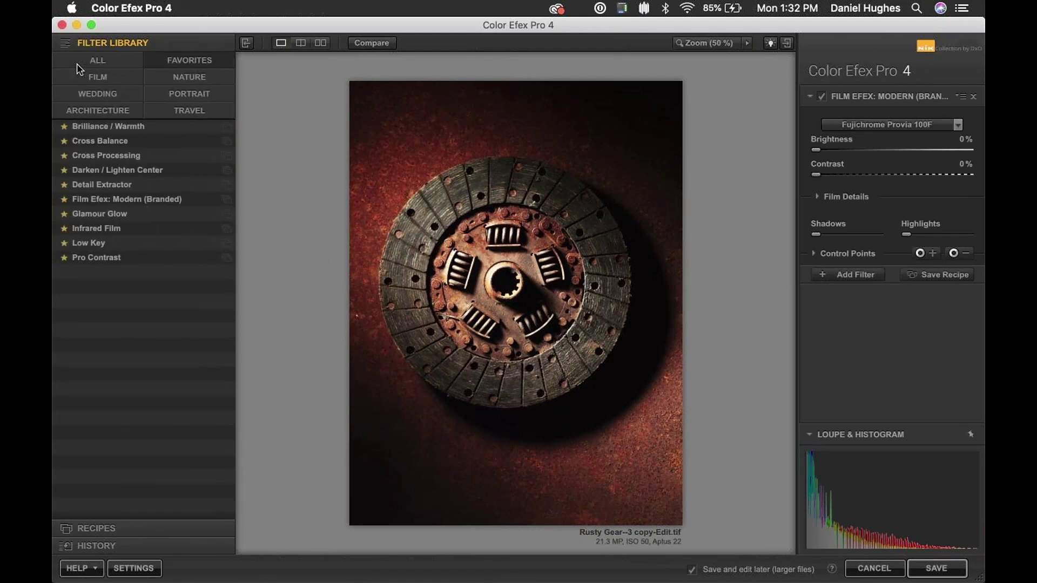
- Try the Infrared Film filter on the gear photo with its Color 3 and Color 5 presets
click(94, 230)
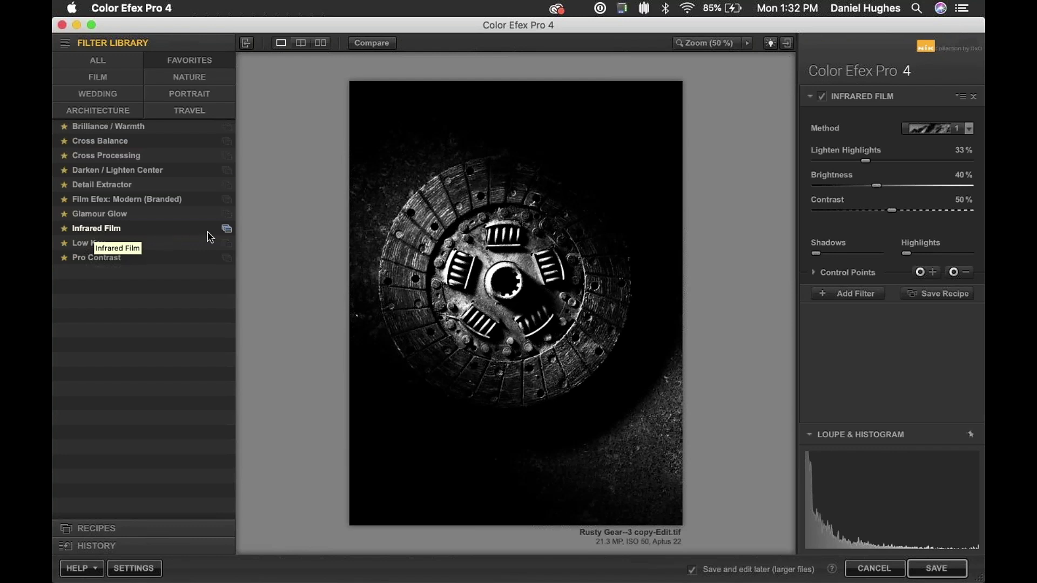
click(227, 231)
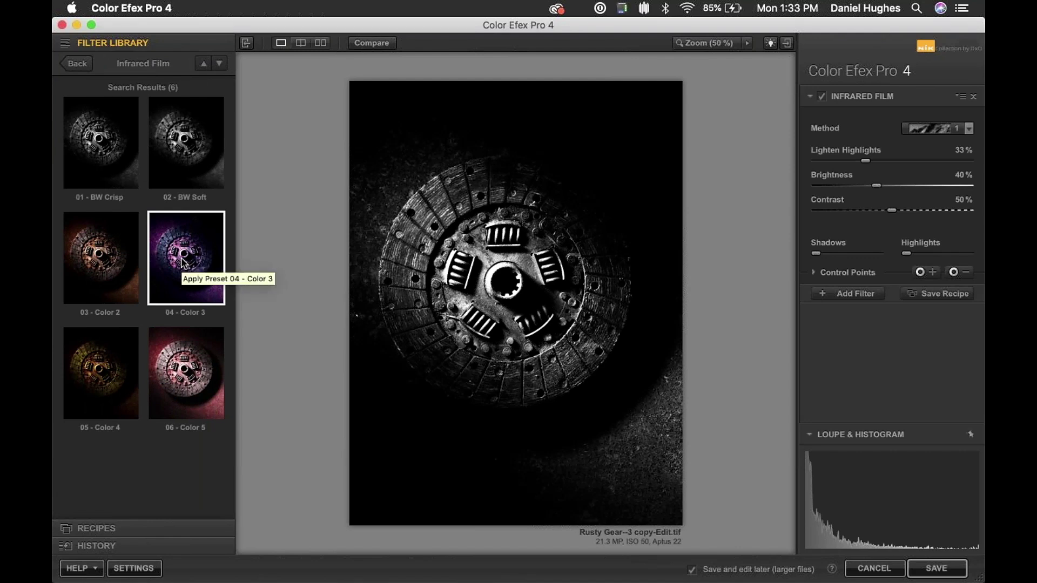
click(184, 263)
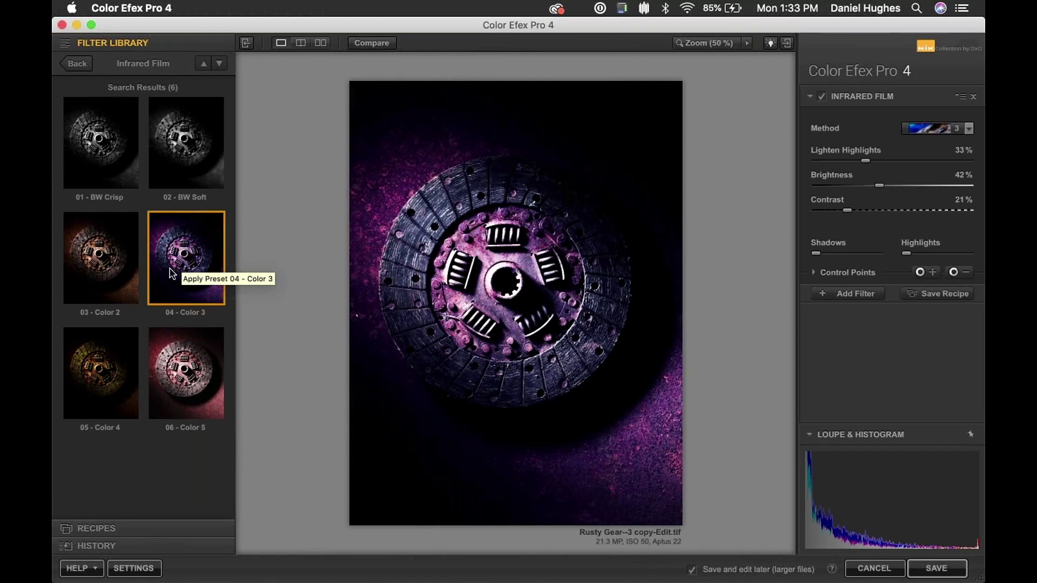
click(179, 359)
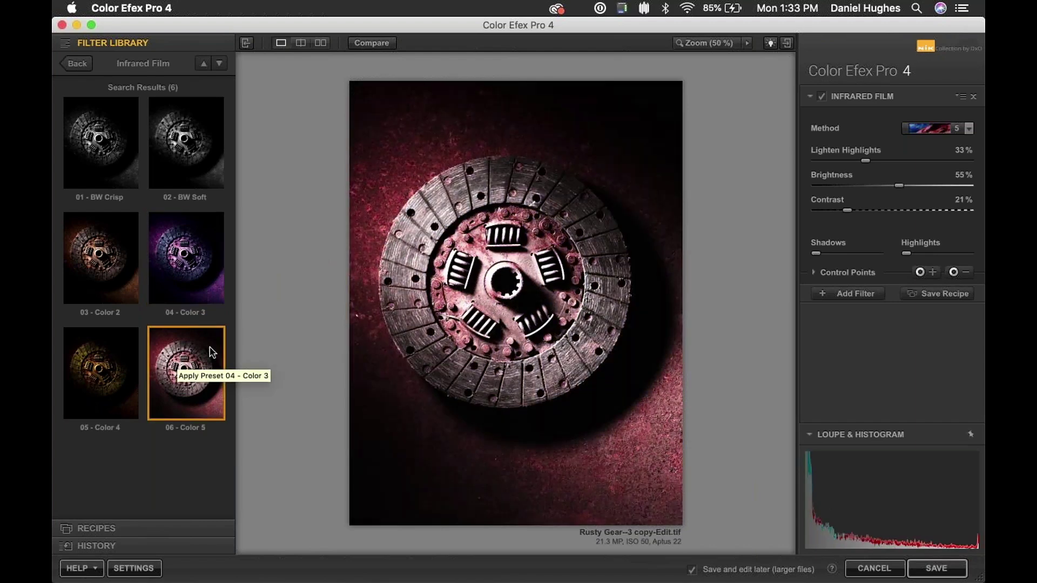
- Set the Infrared Film filter's Lighten Highlights to 0%, Contrast to 0% and Brightness to 50%, then leave its presets
drag(864, 161, 915, 185)
click(814, 161)
drag(848, 211, 807, 211)
click(893, 186)
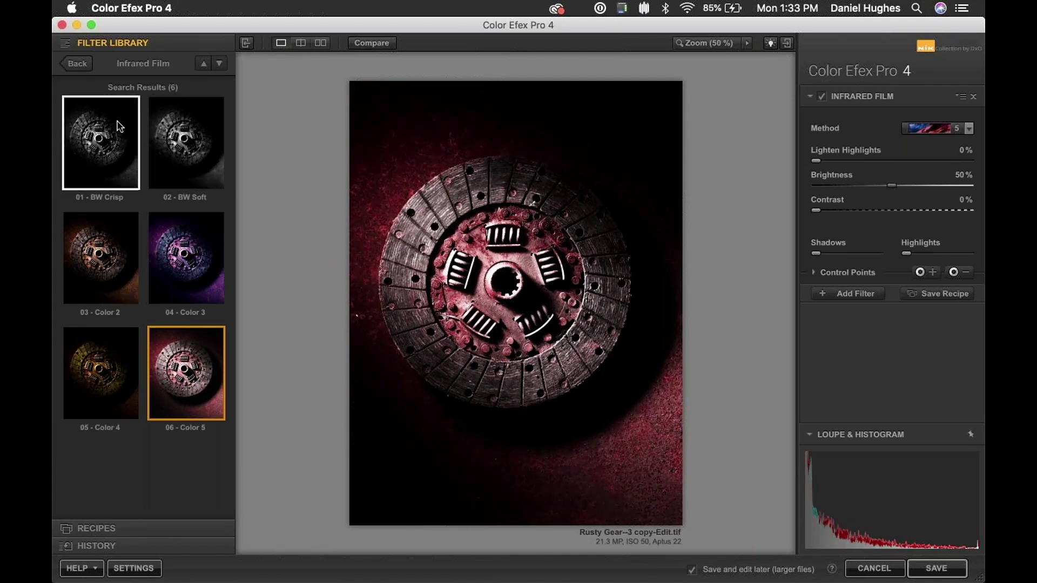
click(76, 64)
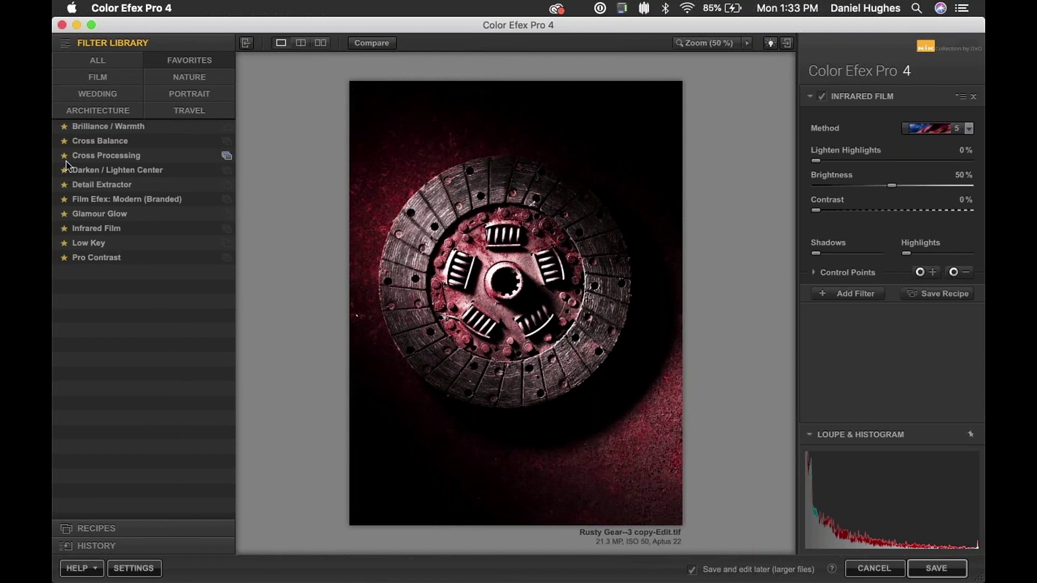
- From the full filter list, try the Cross Processing presets C41-E6 T04, C41-E6 C04, E6-C41 L05, C41-E6 L08, E6-C41 C01 and C41-E6 B02
click(105, 63)
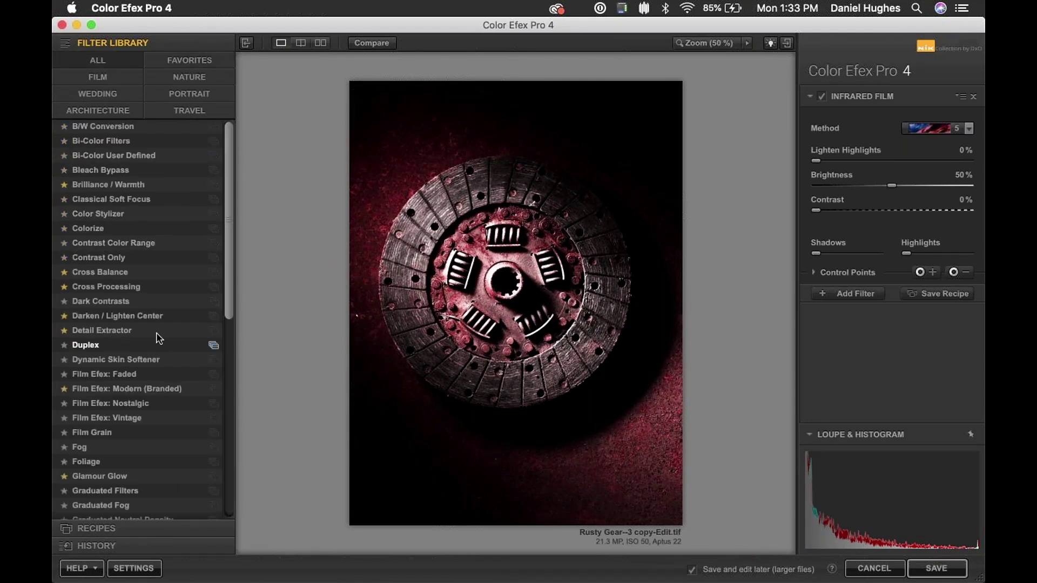
click(214, 289)
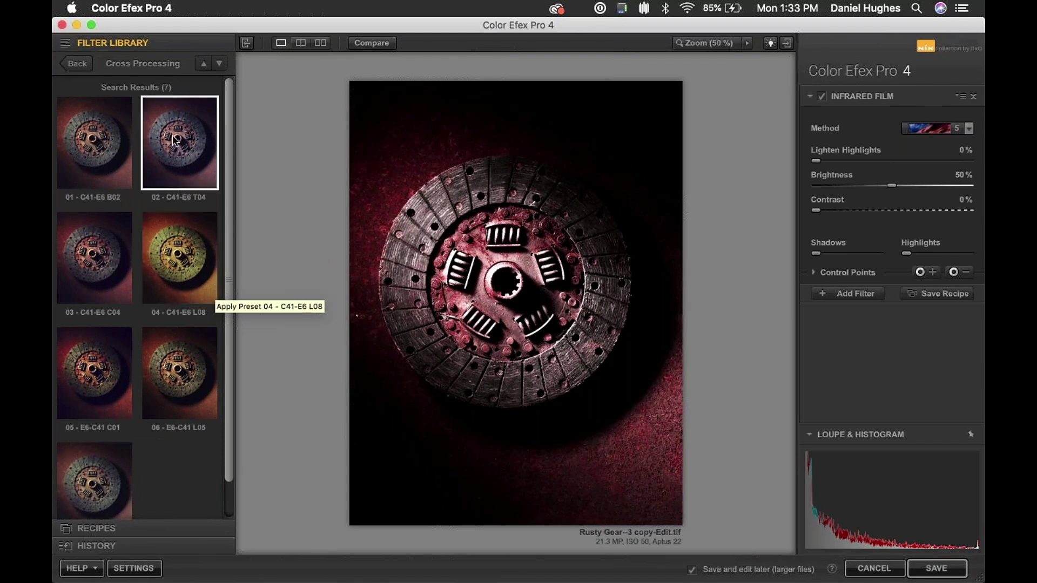
click(193, 146)
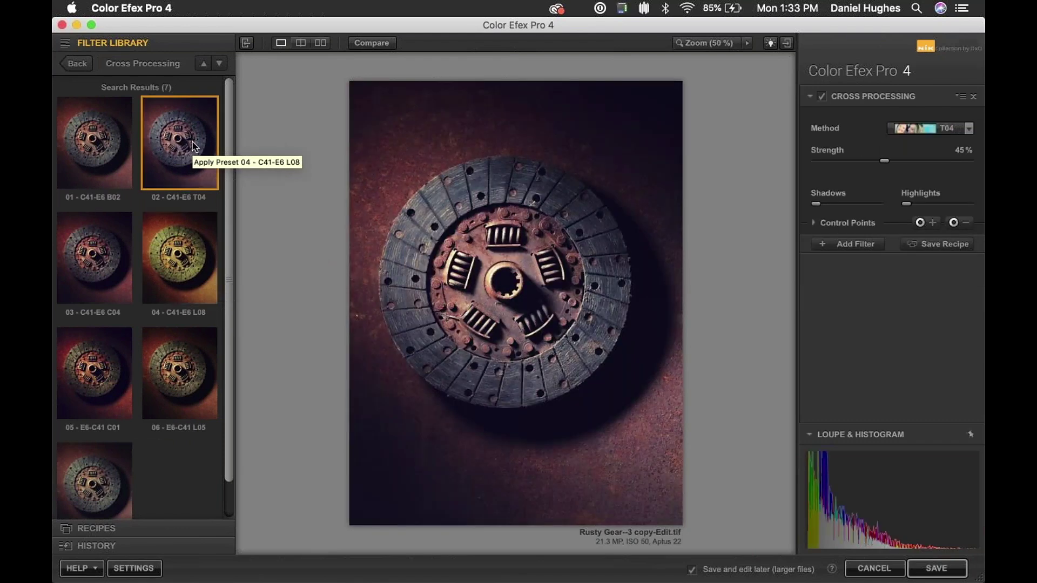
click(113, 247)
click(190, 370)
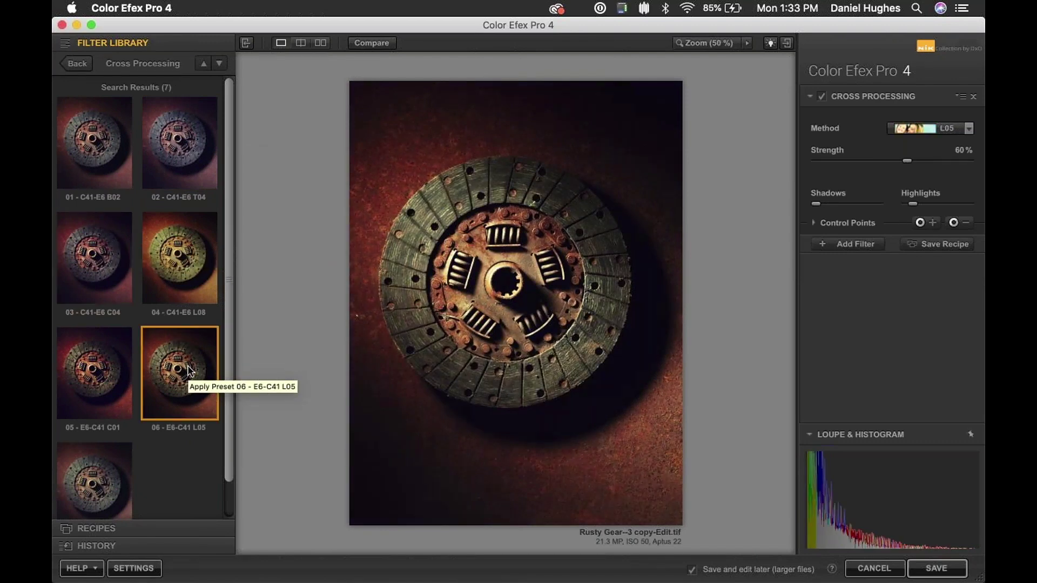
click(198, 278)
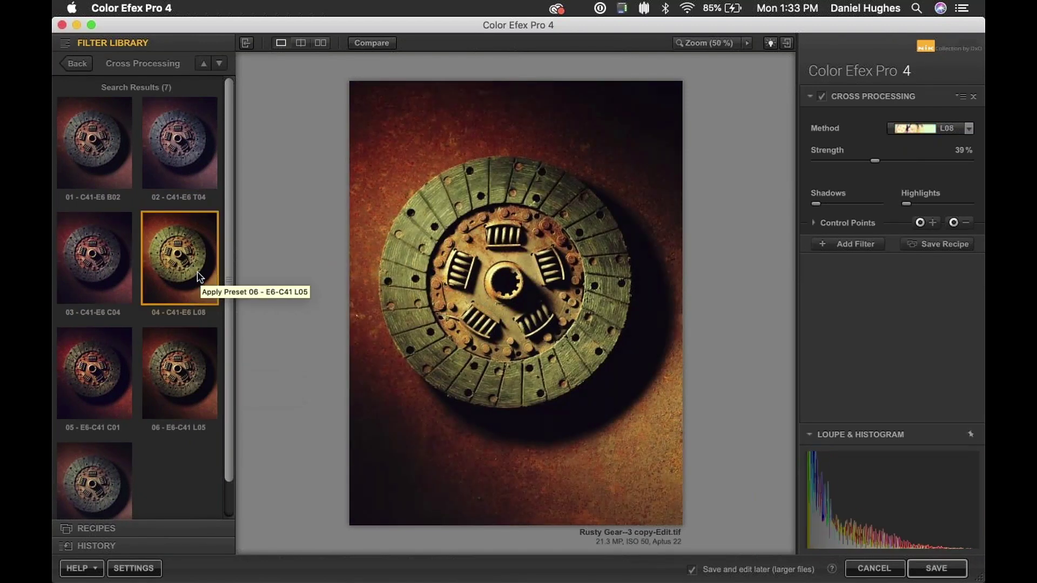
click(106, 379)
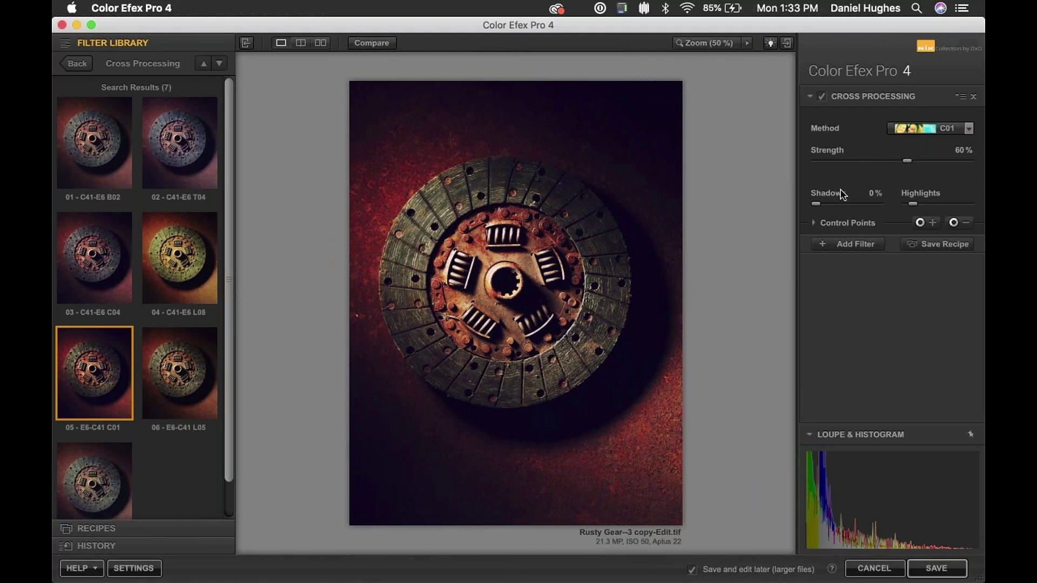
click(80, 150)
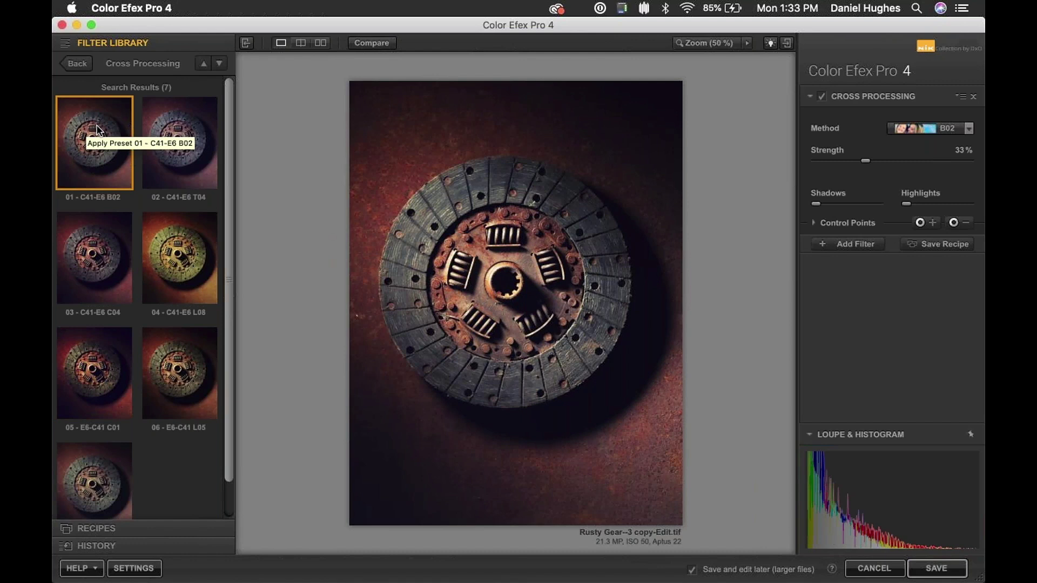
- Apply the Detail Extractor filter to the gear photo and toggle it off and on to compare its effect
click(80, 64)
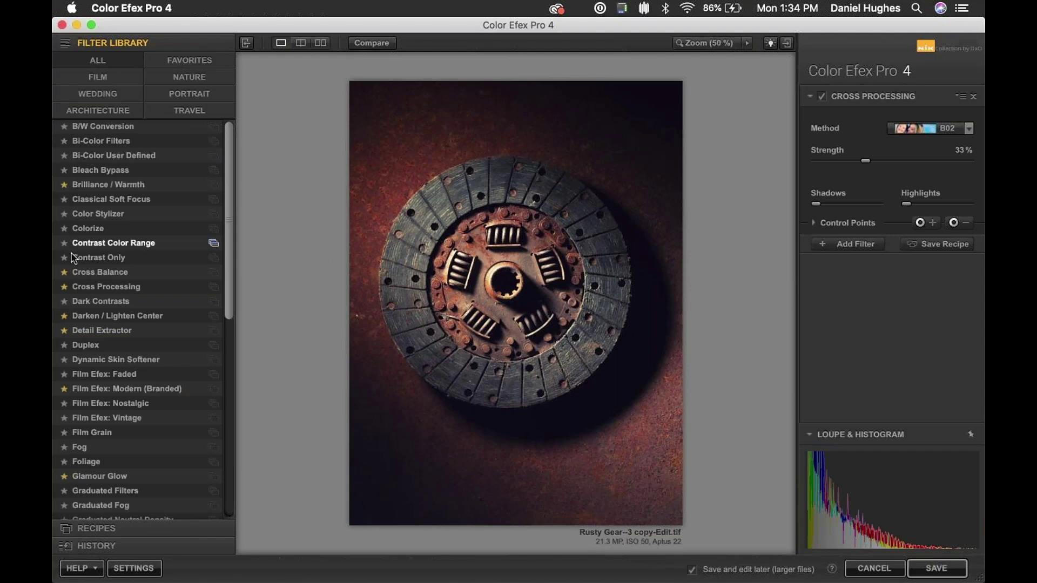
click(89, 331)
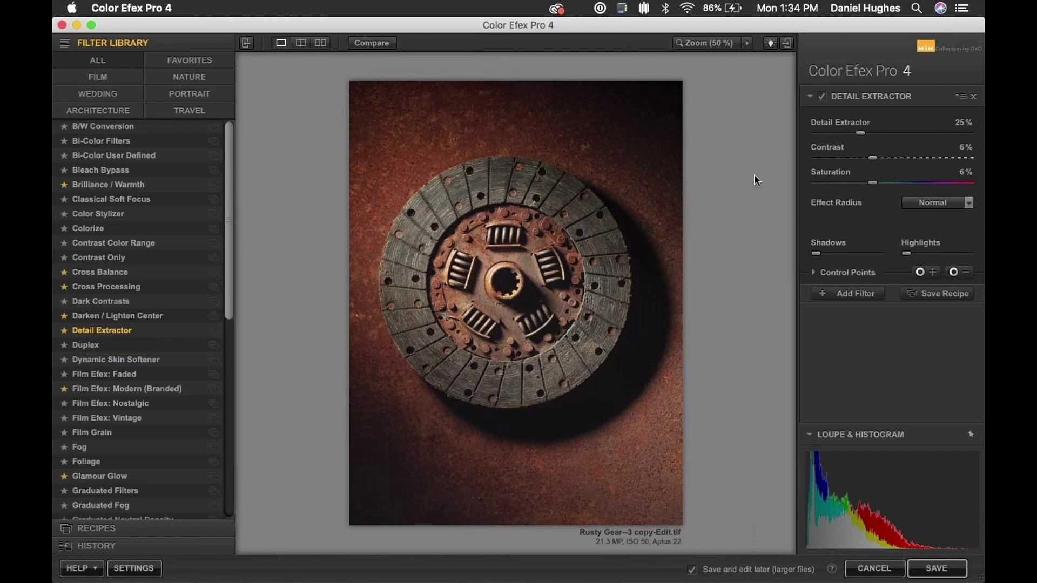
click(822, 97)
click(823, 96)
- Examine the Detail Extractor result on the gear's hub, springs and outer ring at 50%, 25% and 100% zoom
click(727, 42)
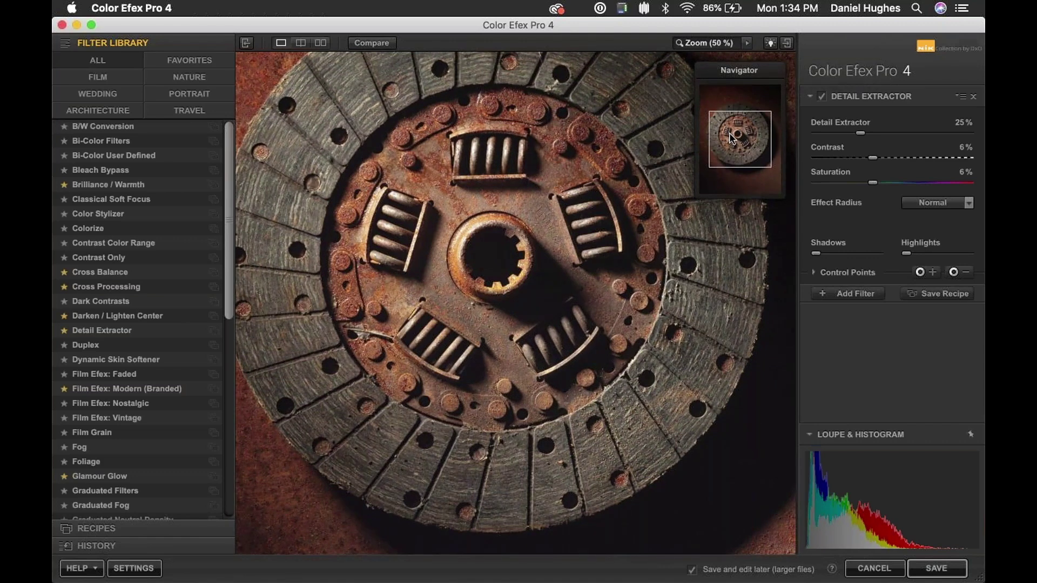
drag(729, 129, 729, 127)
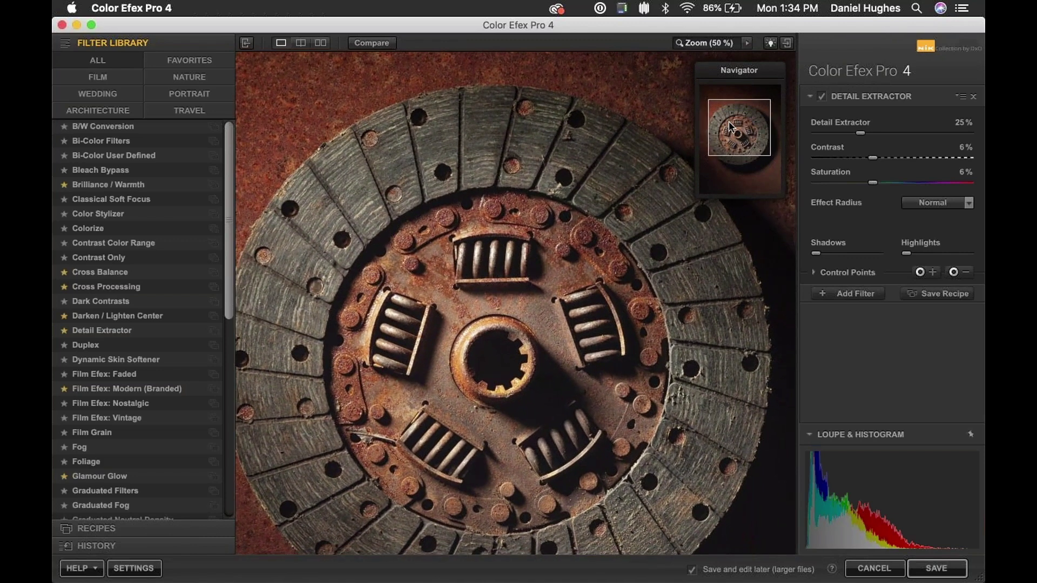
click(749, 44)
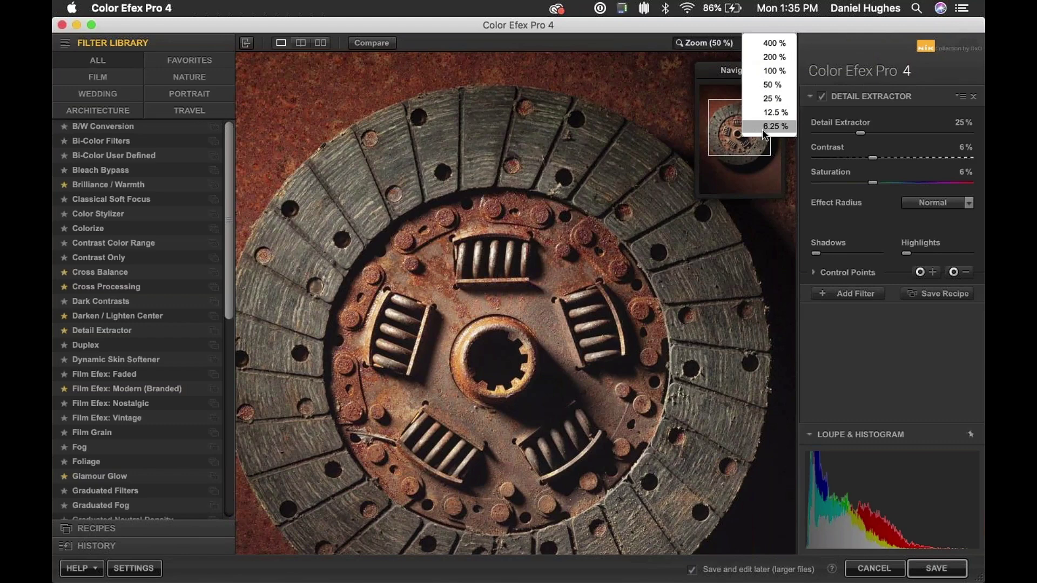
click(773, 71)
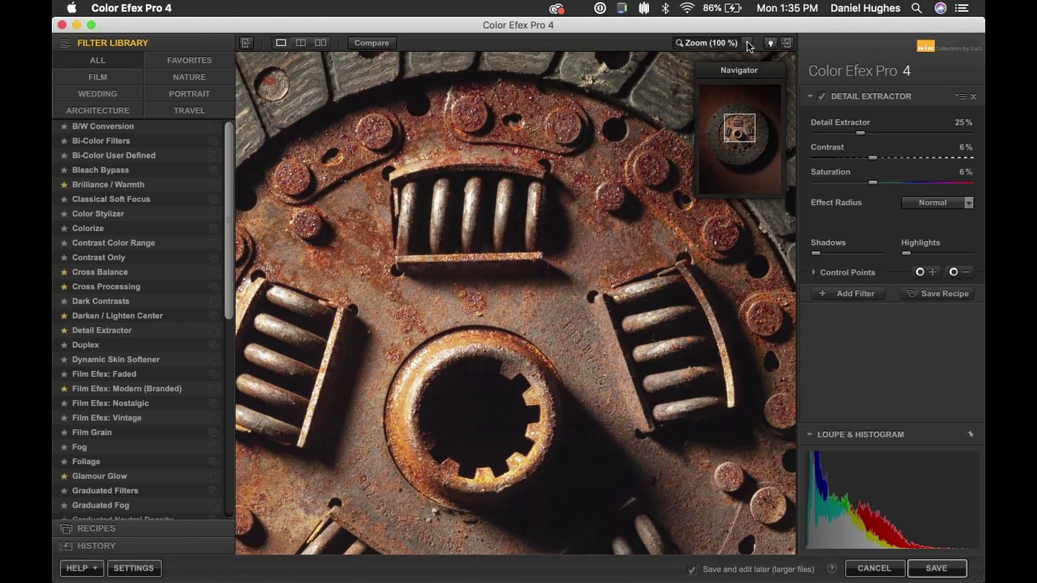
click(747, 43)
click(771, 100)
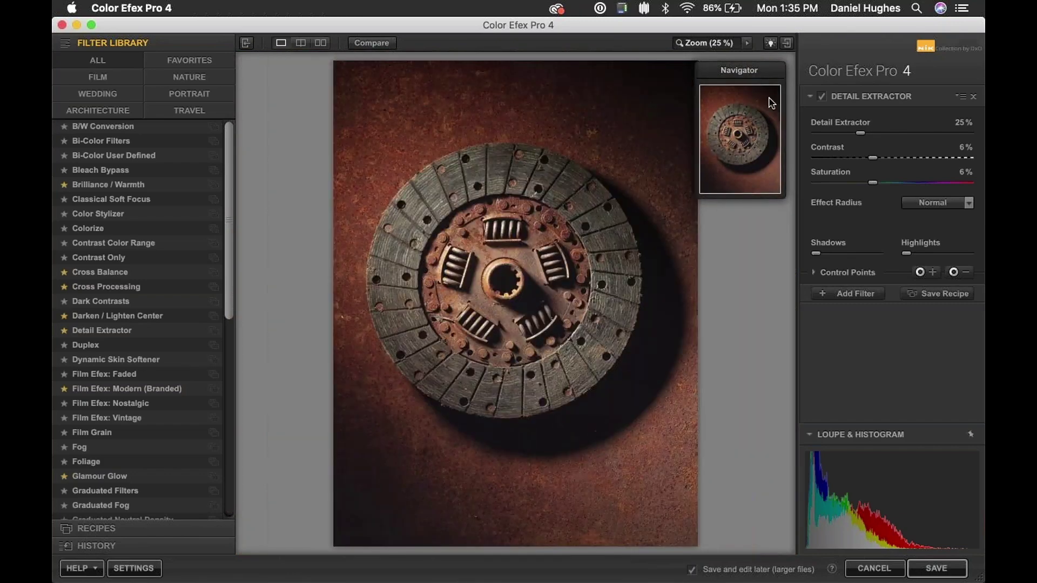
click(748, 43)
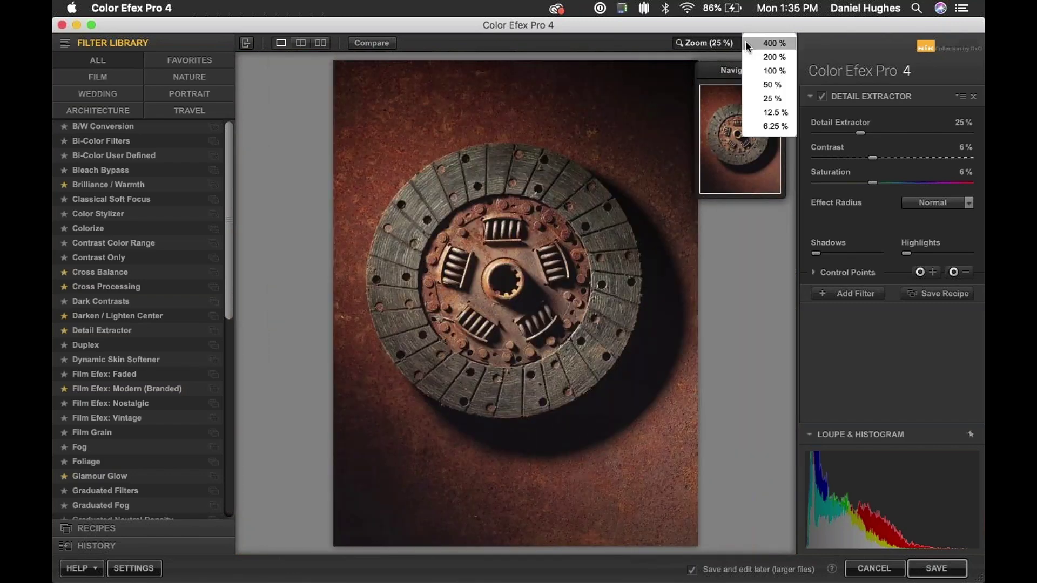
click(754, 74)
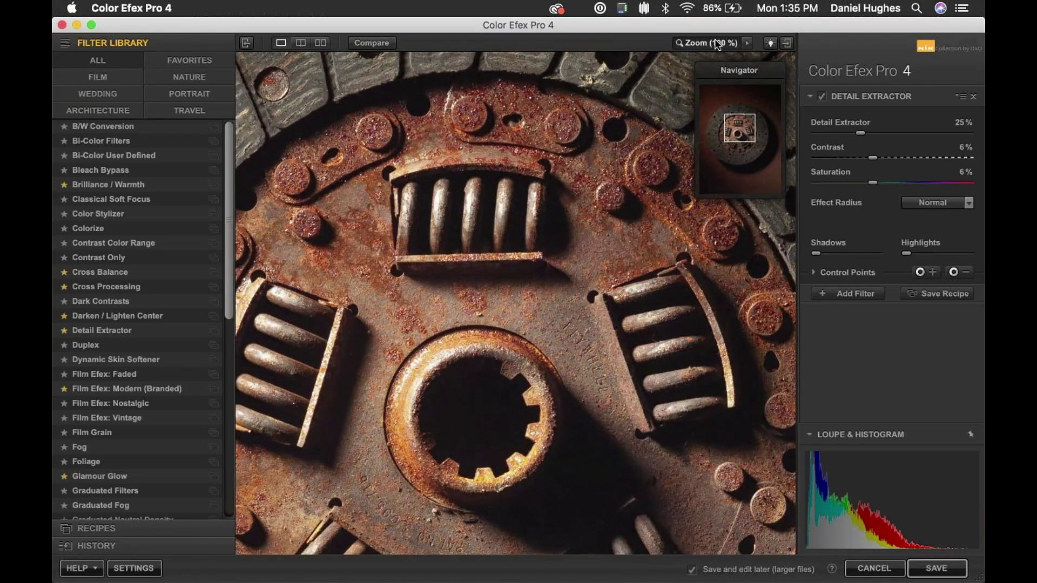
drag(734, 125, 729, 122)
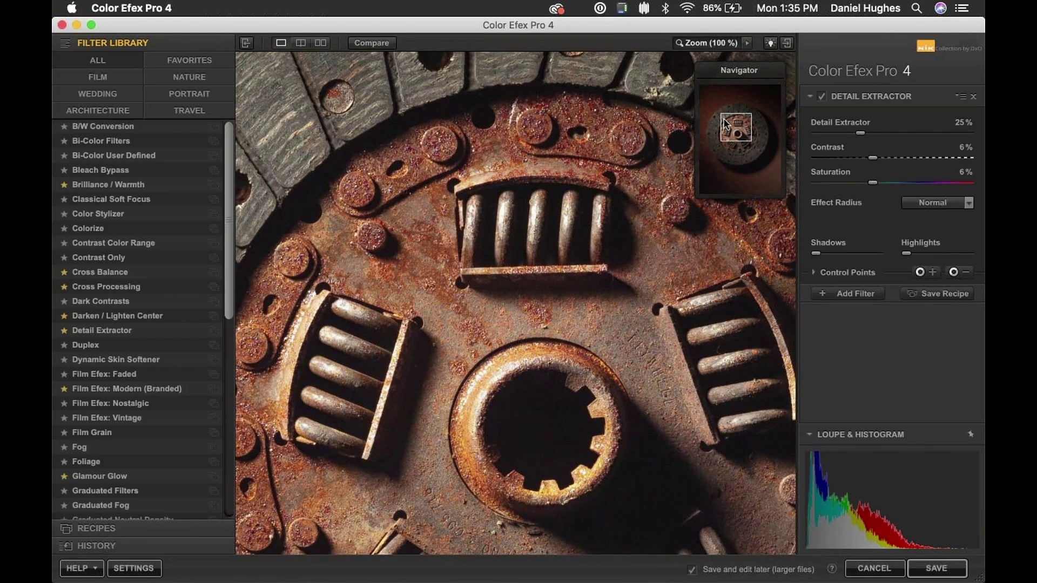
drag(750, 134, 750, 130)
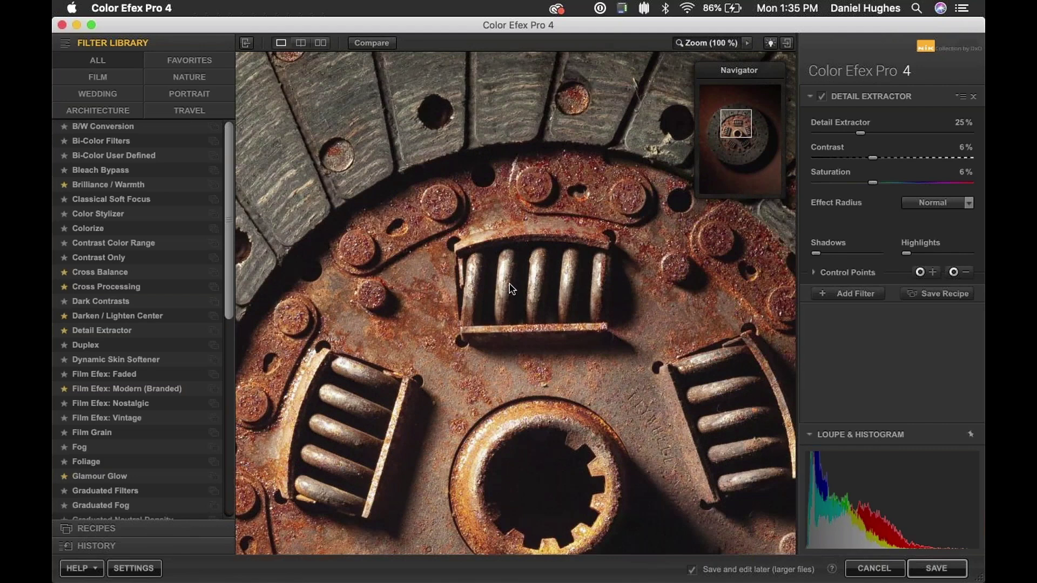
- Compare the gear photo with the Detail Extractor filter off and on several times at 100% zoom
click(824, 97)
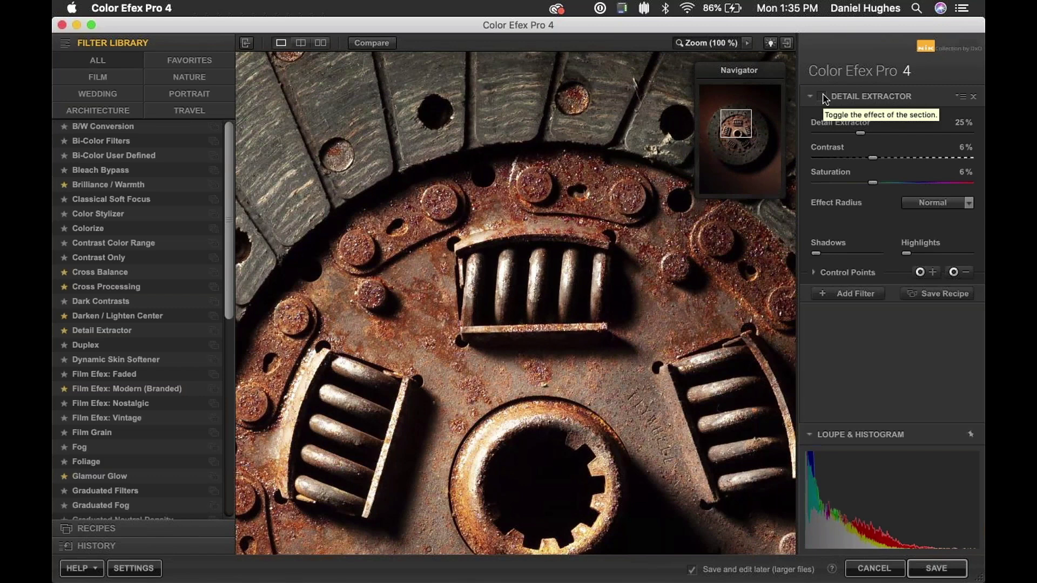
click(825, 98)
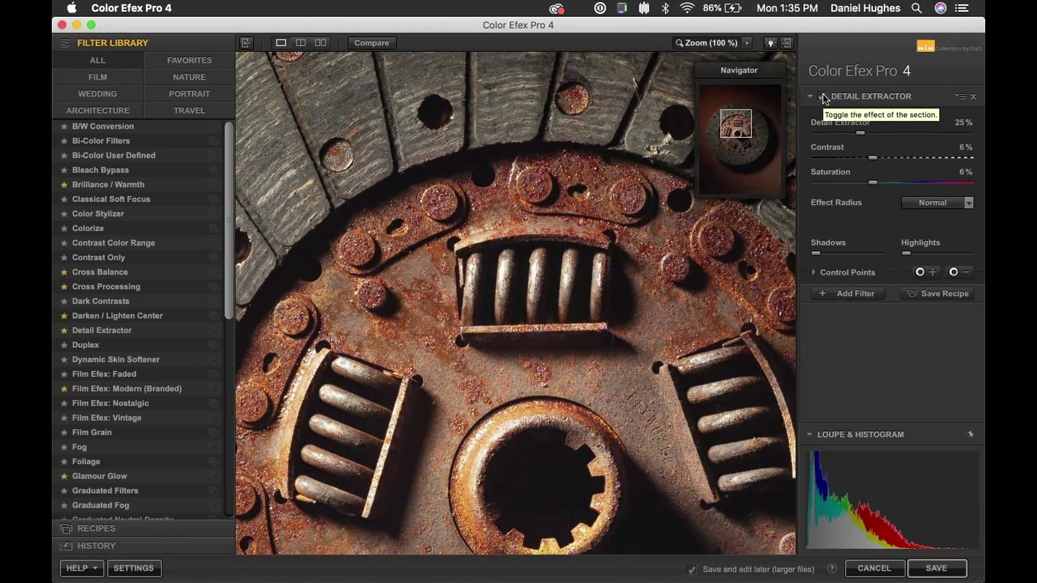
click(825, 98)
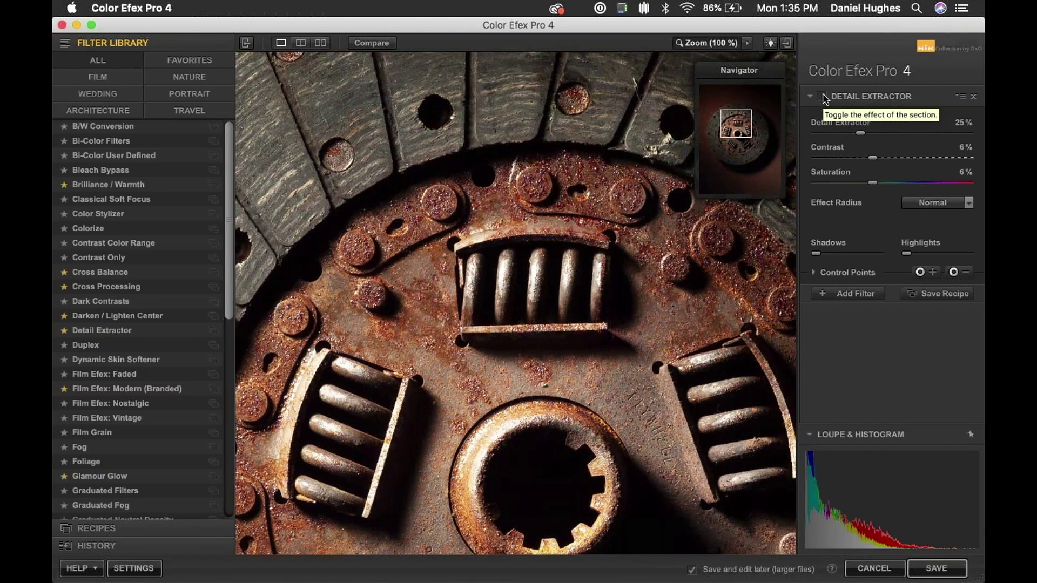
click(824, 98)
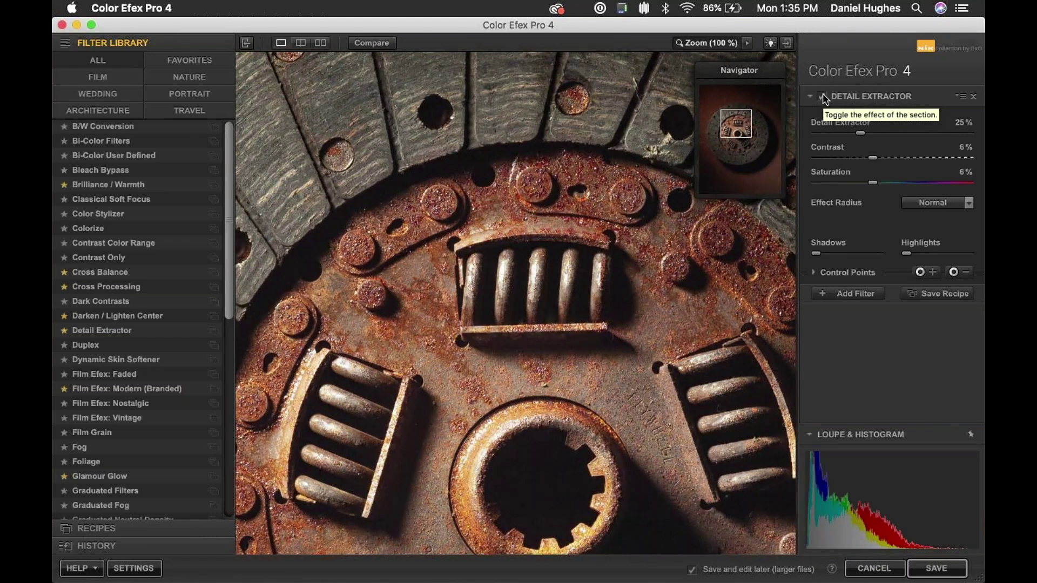
click(824, 98)
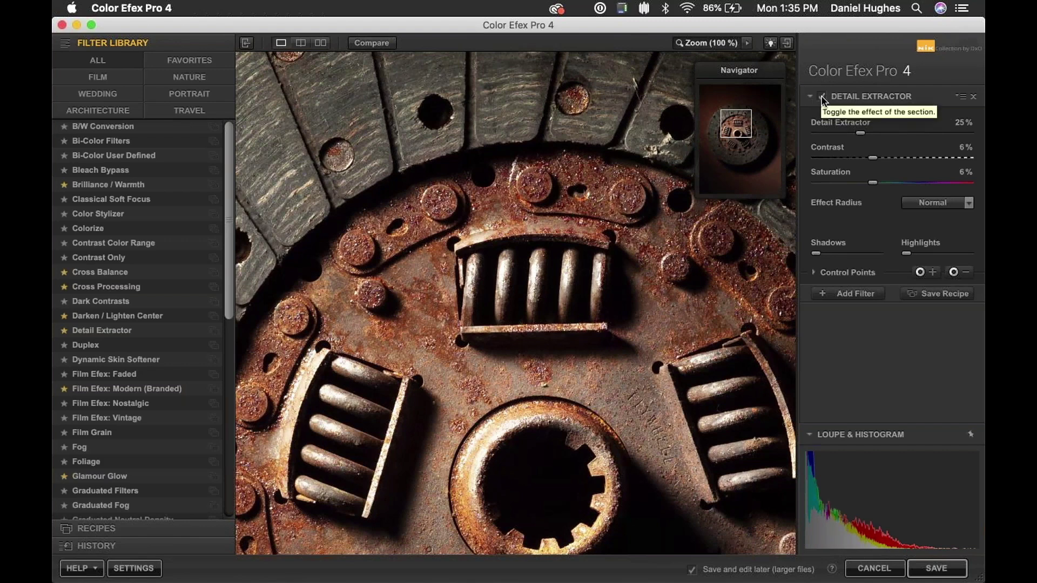
click(821, 97)
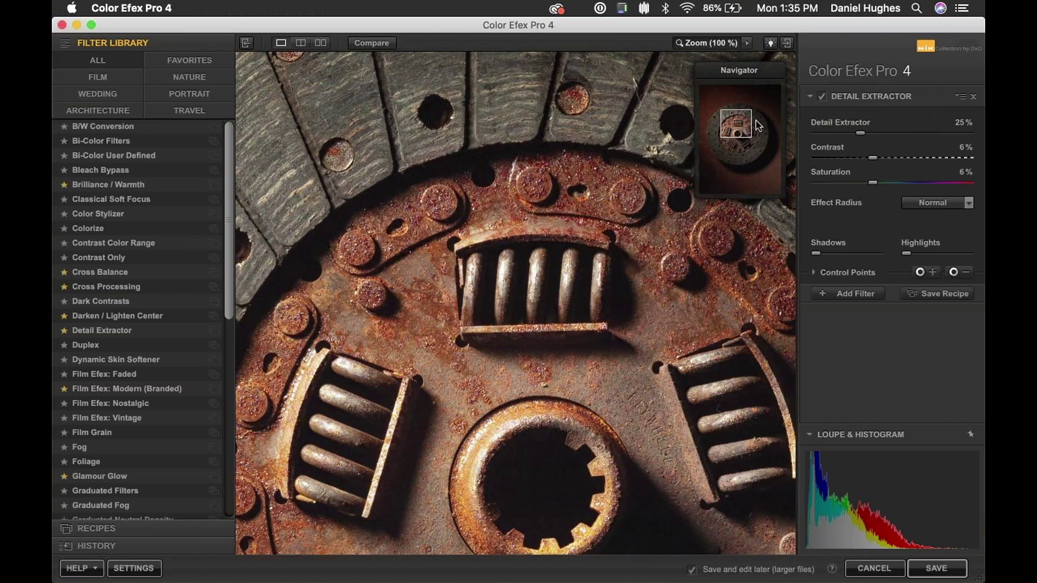
click(822, 96)
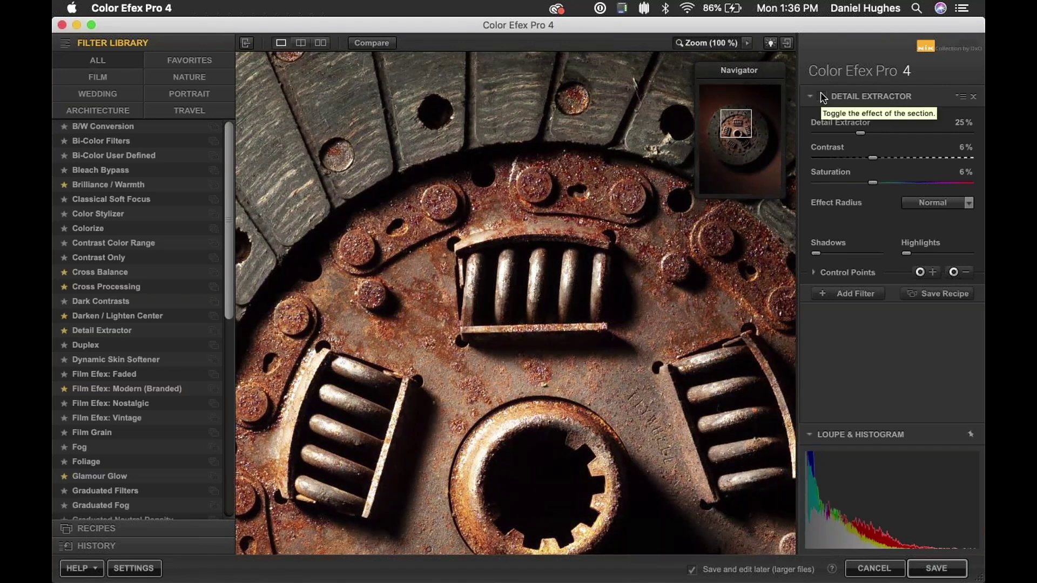
click(824, 98)
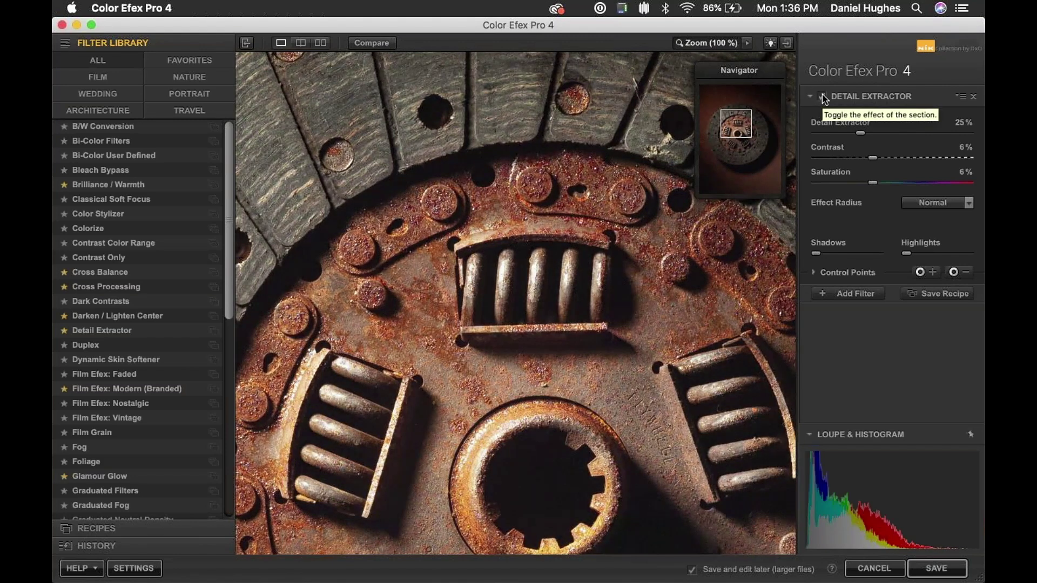
click(823, 97)
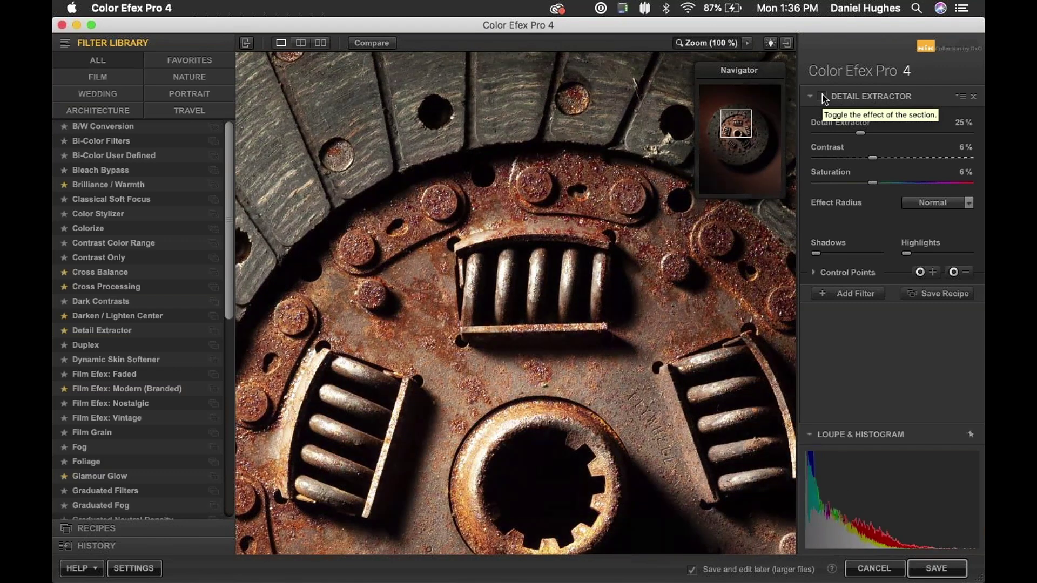
click(824, 97)
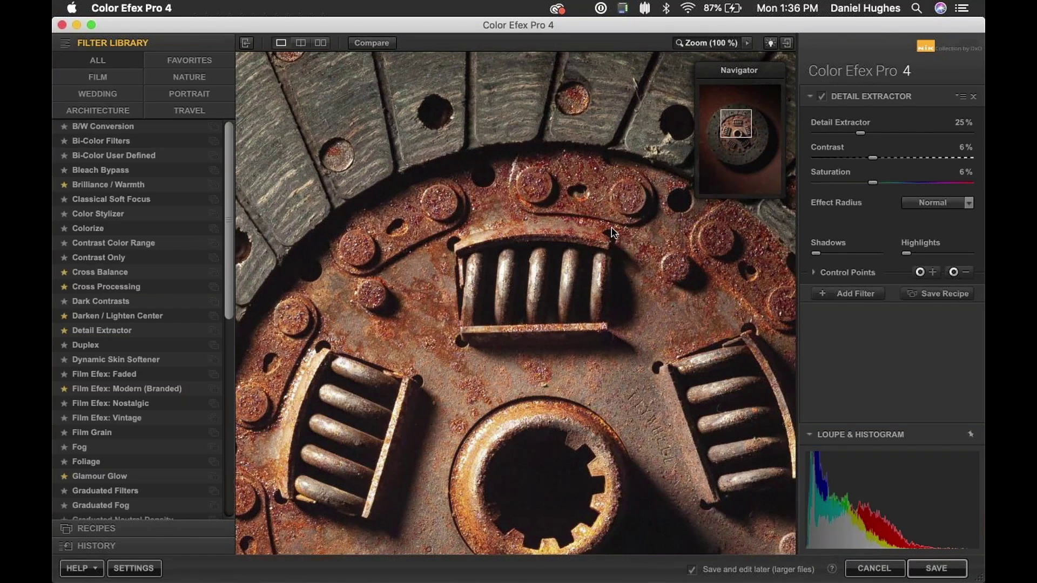
click(822, 97)
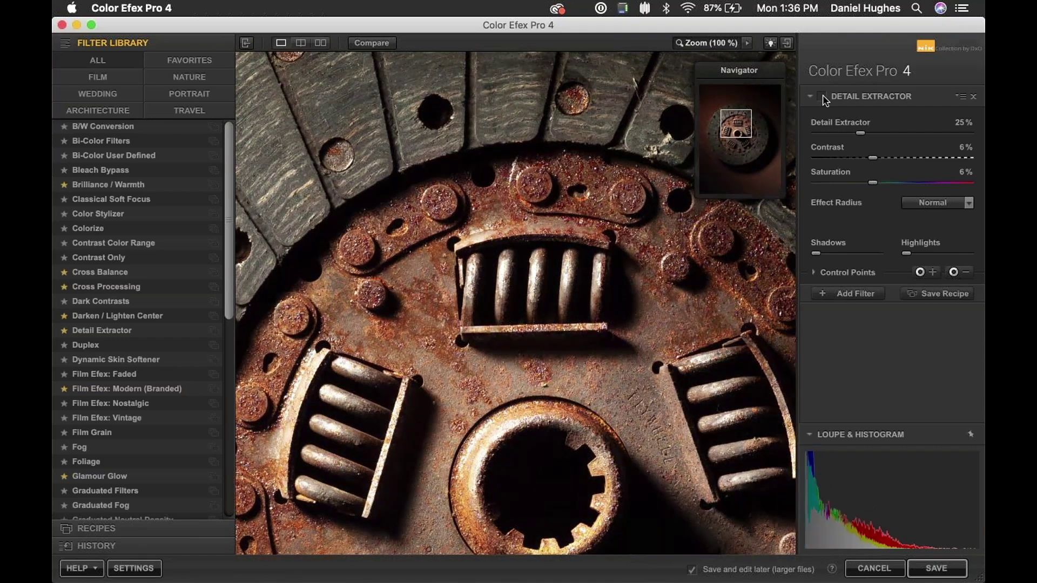
click(823, 97)
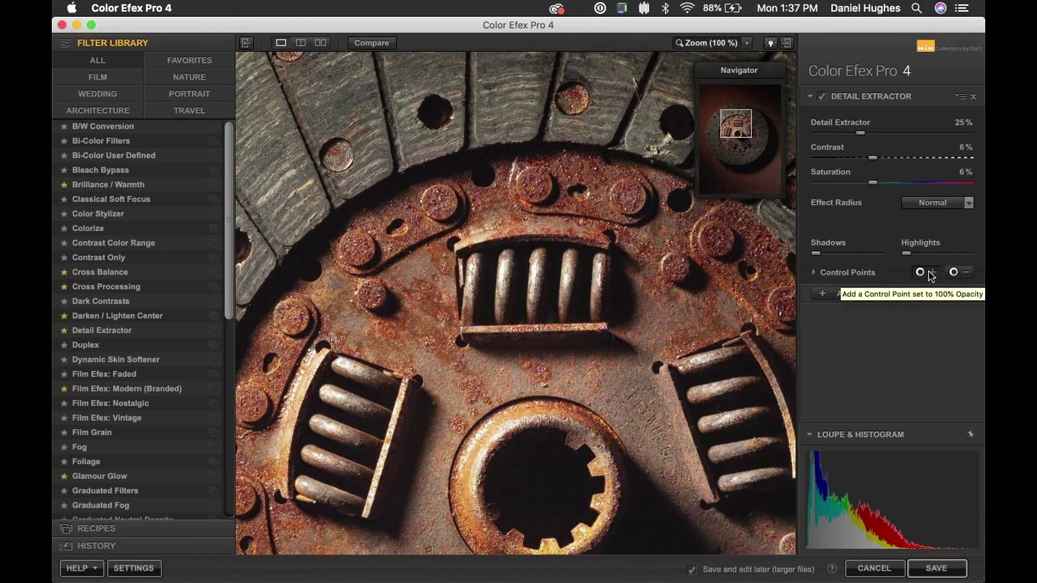
- Set the Detail Extractor filter's Detail Extractor amount to 85% and Contrast to 48%
drag(862, 134, 985, 136)
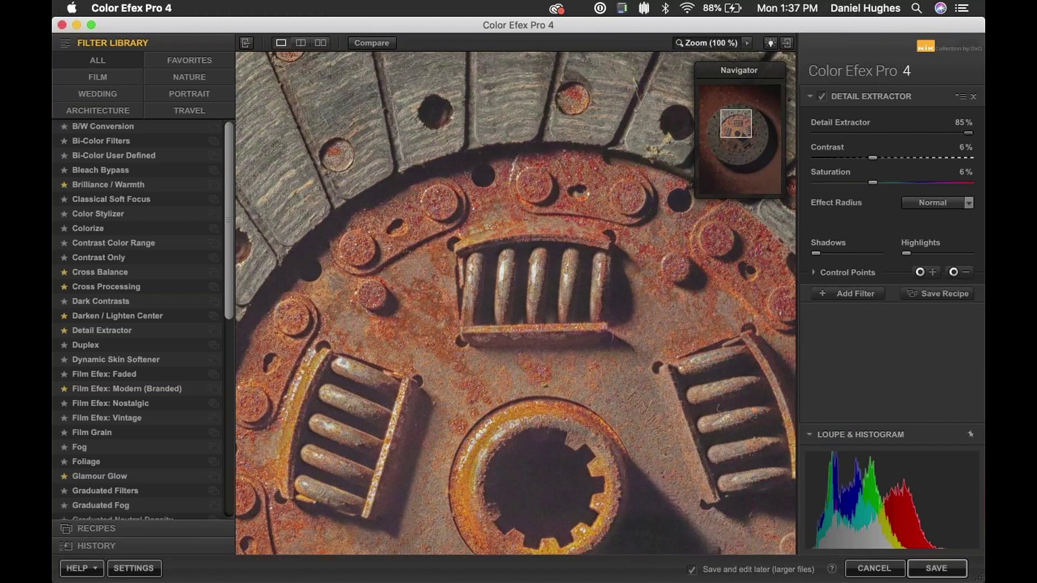
click(914, 158)
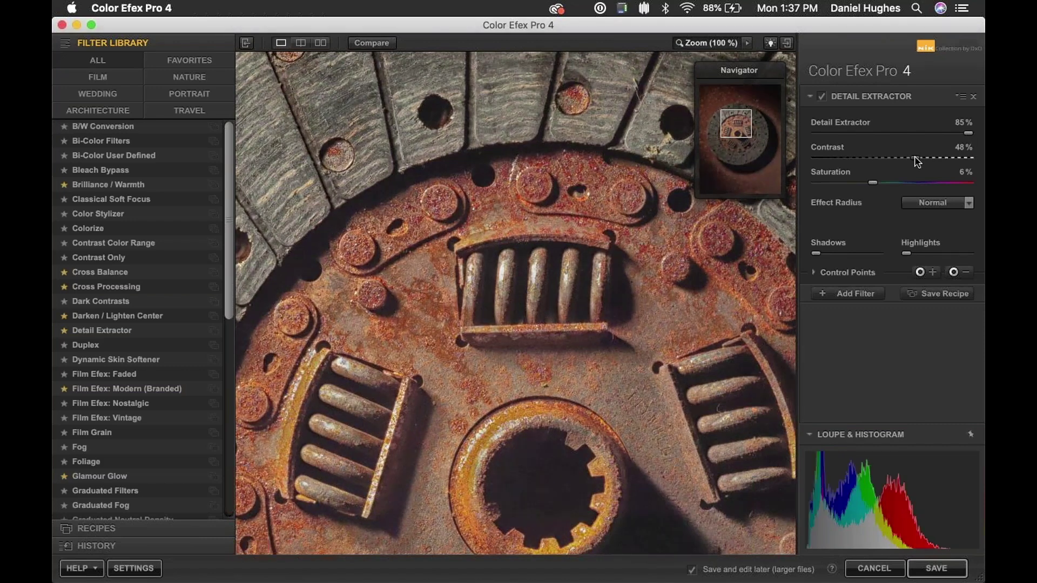
- Try a 100% opacity control point at the gear's top springs, outer ring and inner plate, adjust its size, and delete it
click(928, 273)
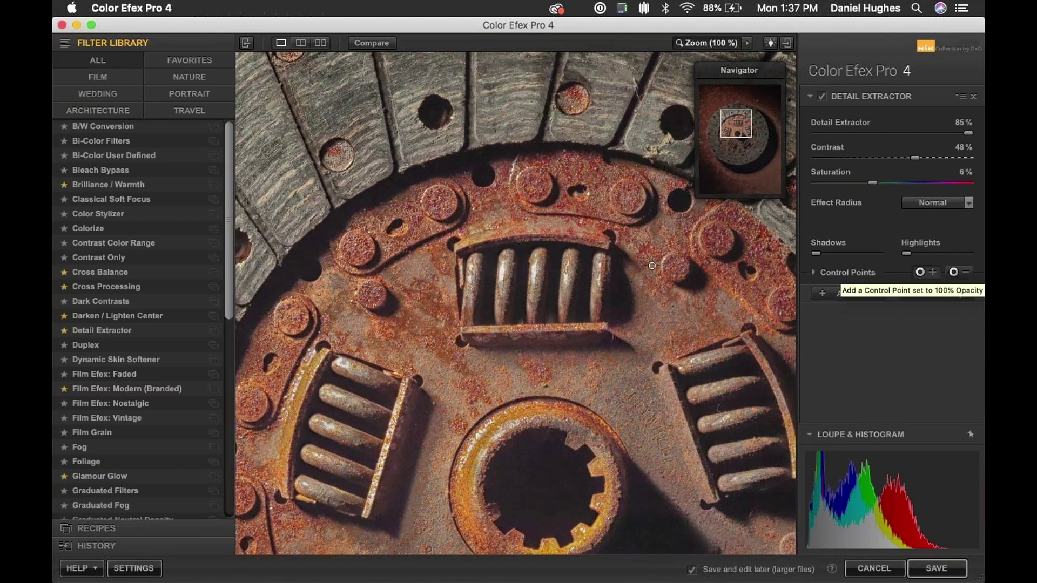
click(570, 267)
drag(608, 271, 402, 80)
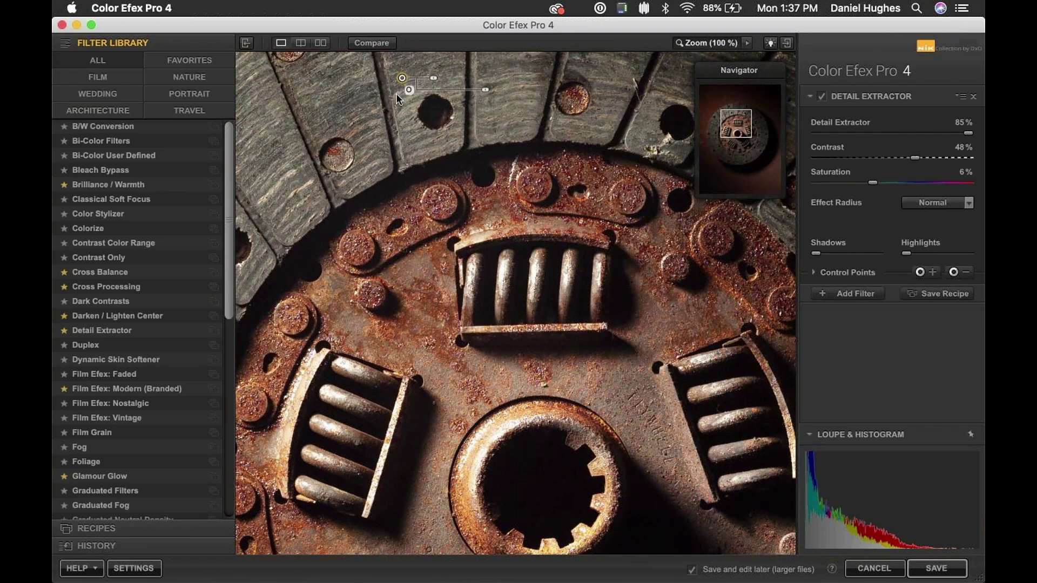
drag(402, 88, 553, 226)
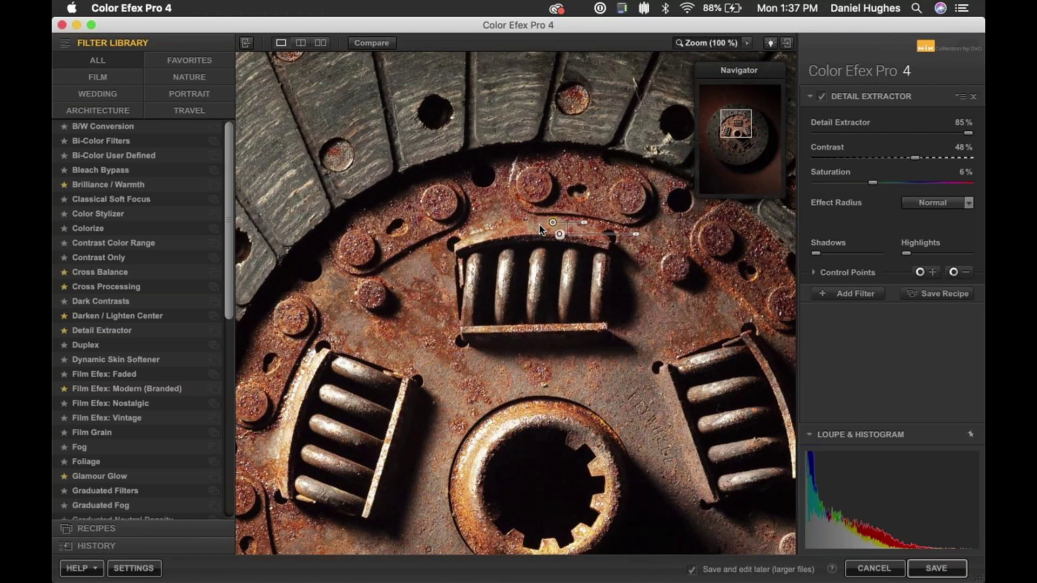
drag(589, 227, 586, 229)
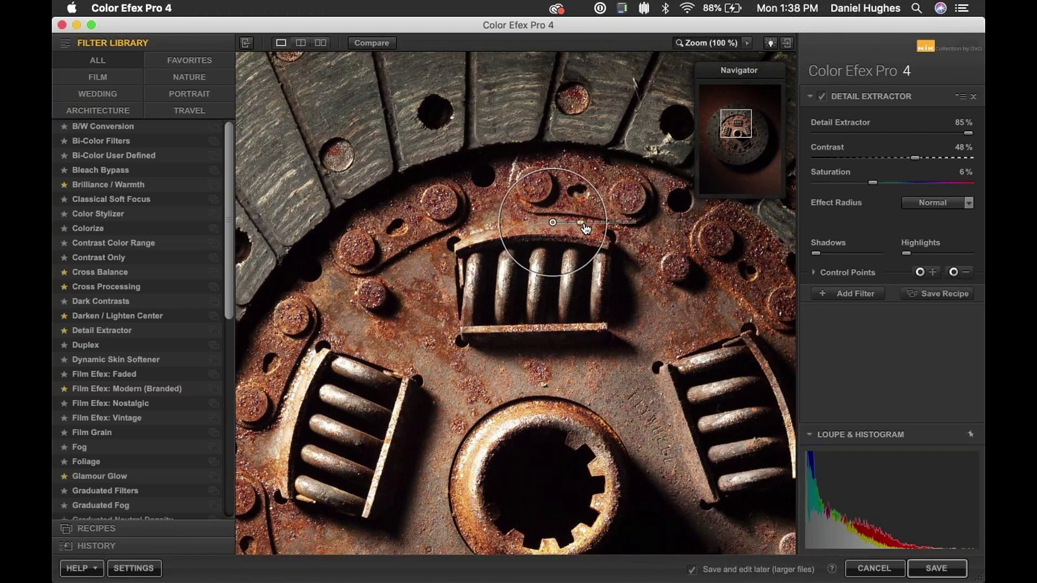
drag(586, 229, 585, 229)
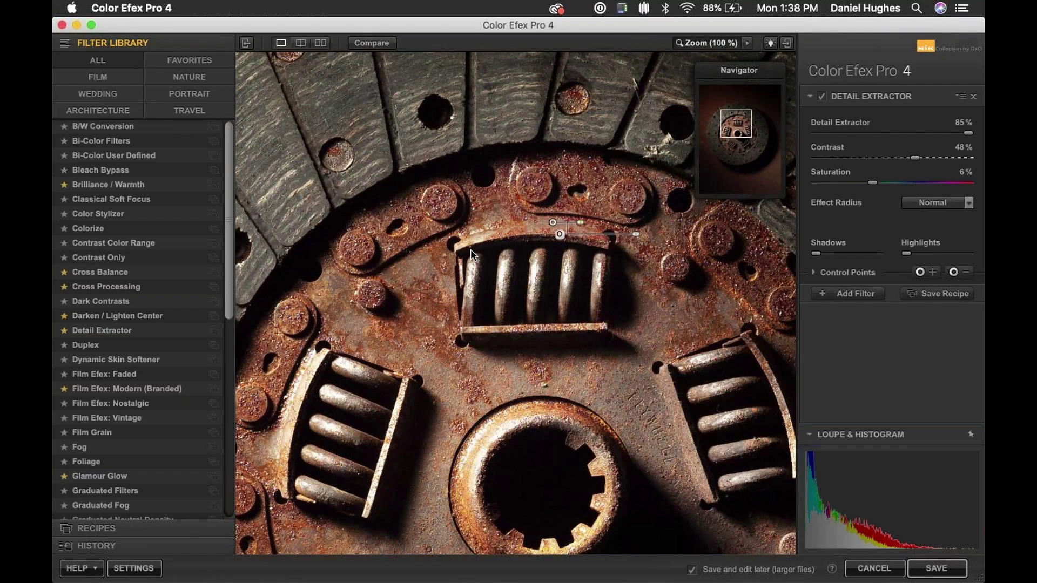
key(space)
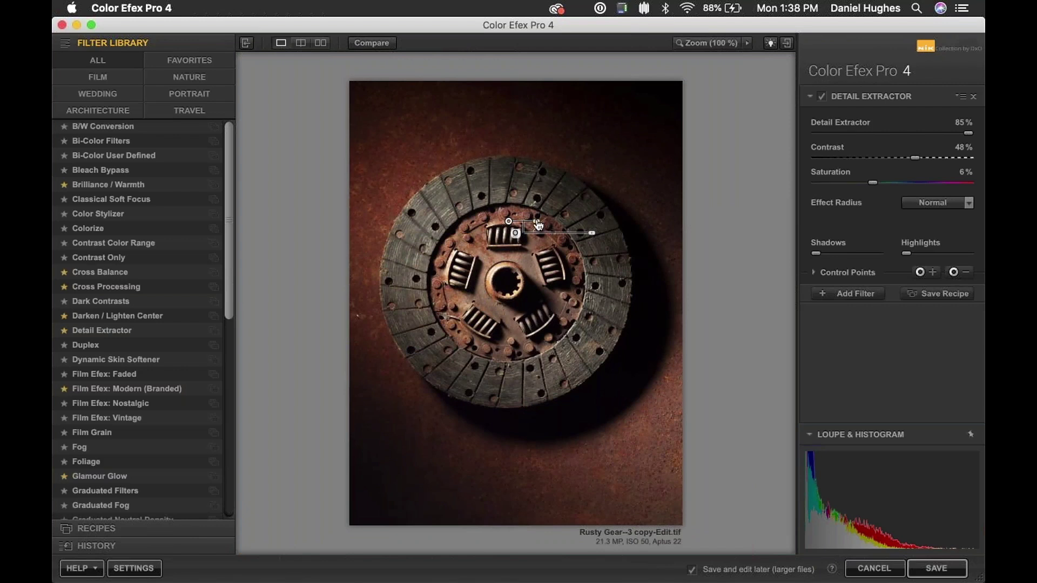
drag(539, 225, 542, 225)
key(Delete)
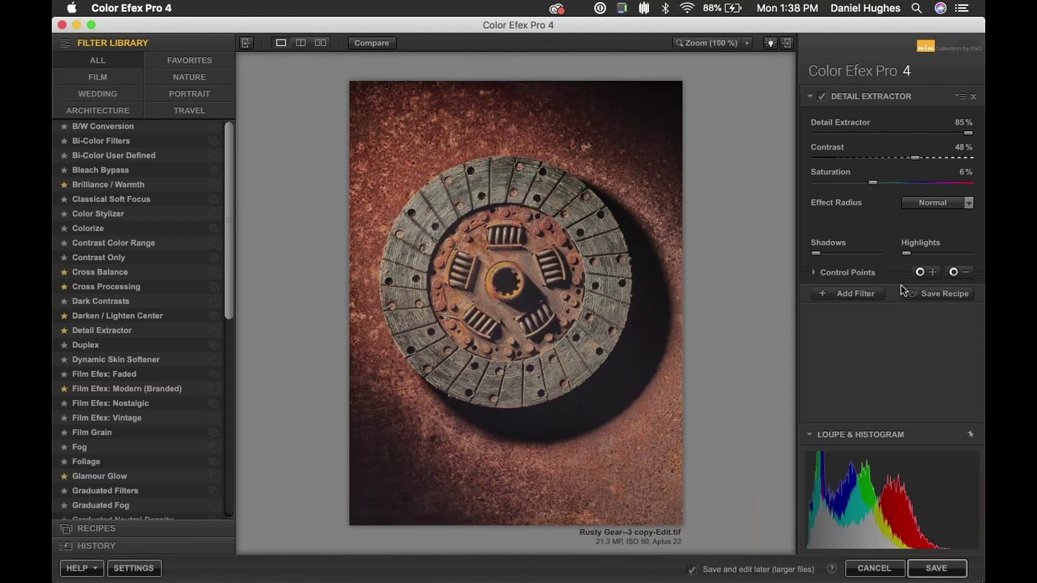
- Place a 100% opacity control point on the gear's inner plate just above the hub and size it to about 24%
click(917, 275)
click(524, 259)
drag(561, 267, 567, 266)
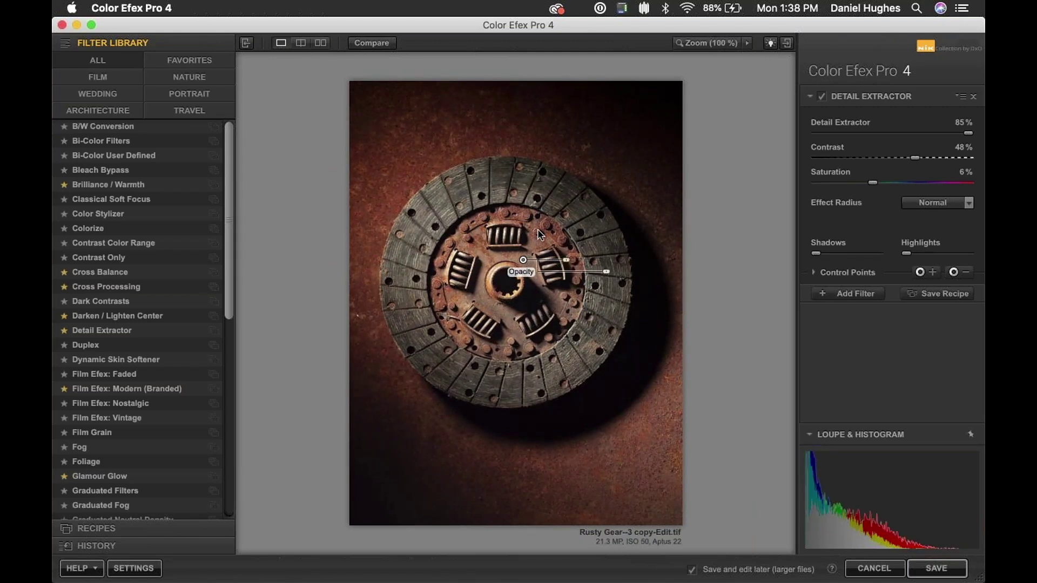
drag(565, 264, 564, 264)
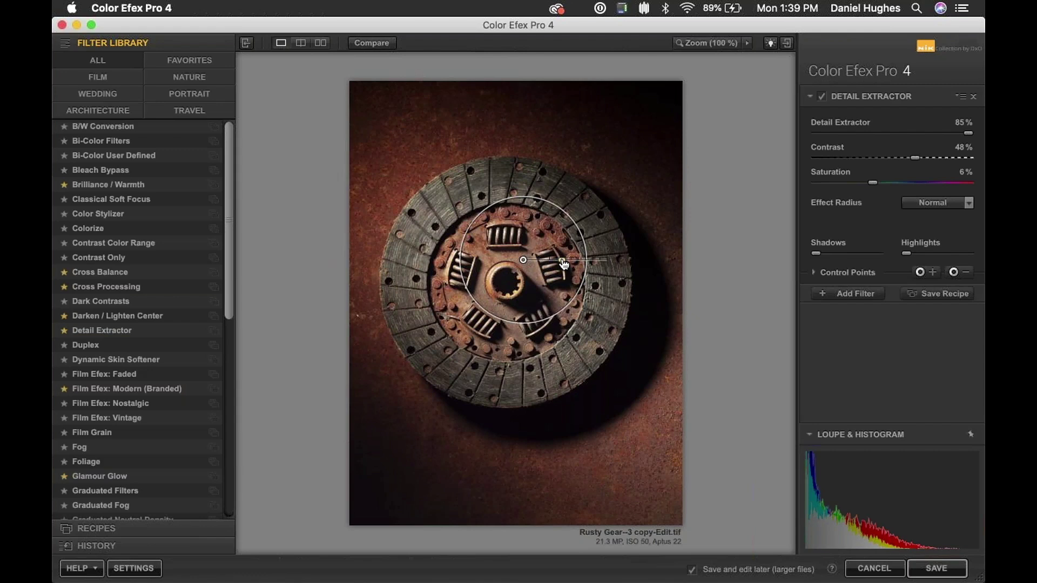
drag(564, 263, 566, 264)
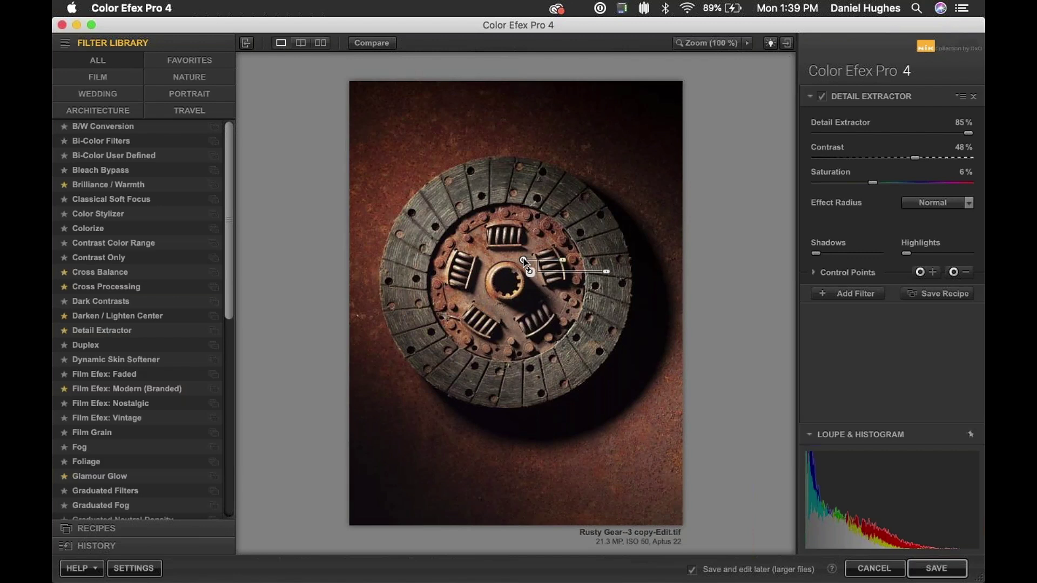
- Show the control point's mask and move the point onto the inner plate between the top and upper-right springs, comparing with the mask hidden
click(850, 276)
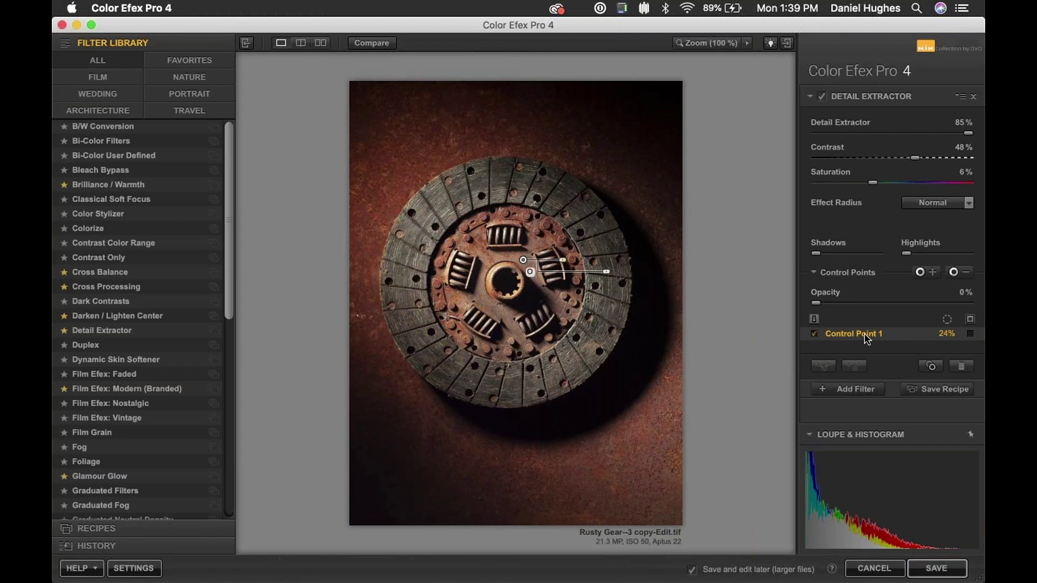
click(971, 336)
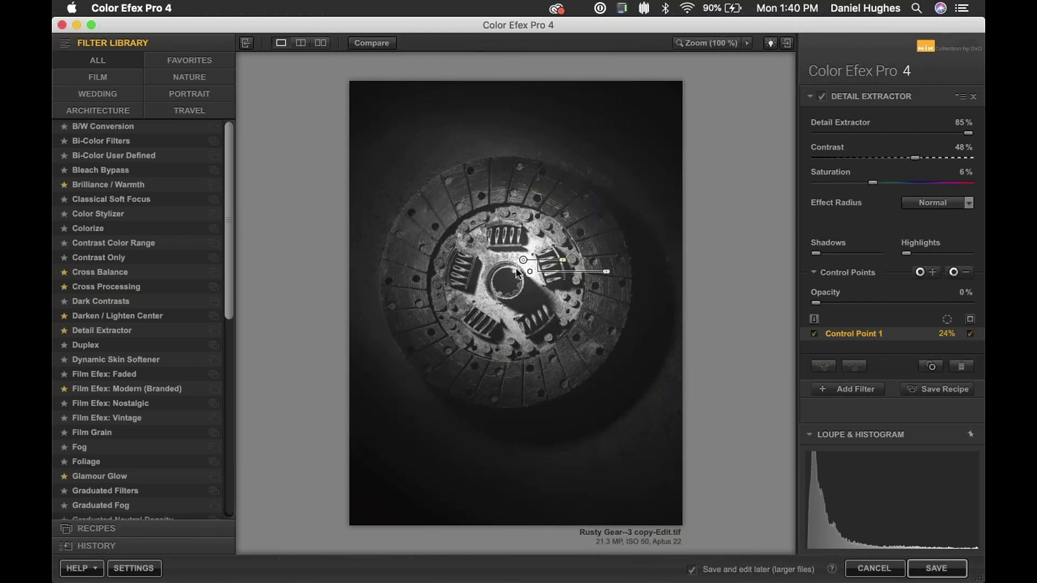
mouse_move(525, 262)
drag(525, 262, 529, 265)
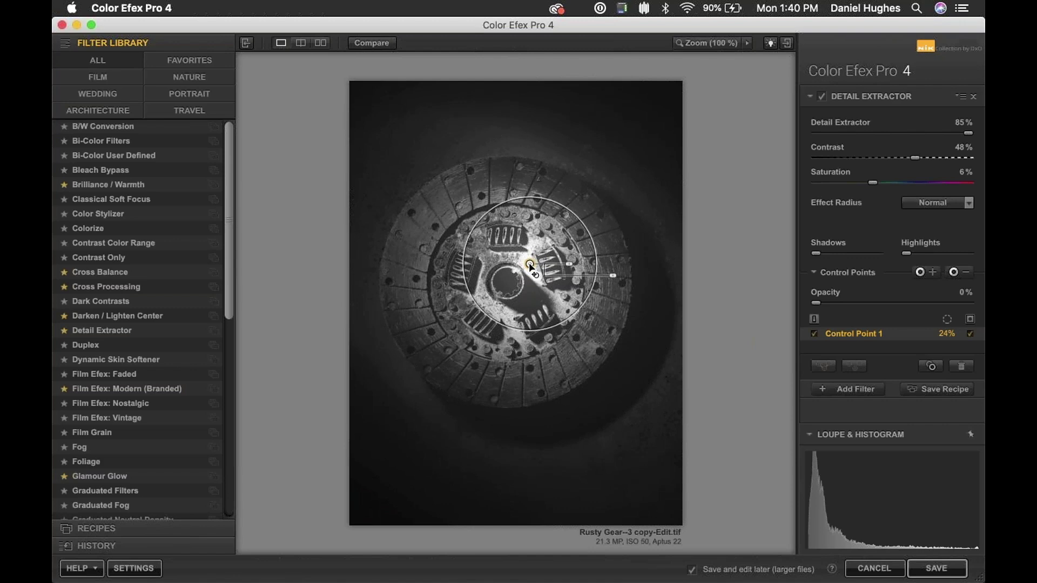
drag(530, 266, 529, 265)
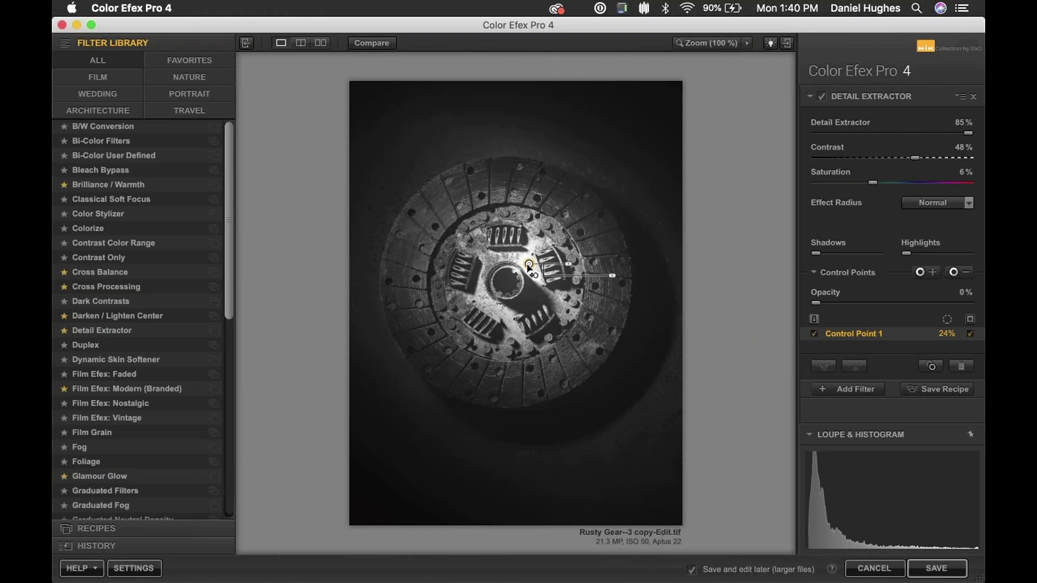
mouse_move(529, 265)
mouse_down()
mouse_move(579, 171)
mouse_move(668, 91)
mouse_move(625, 198)
mouse_move(641, 329)
mouse_move(646, 305)
mouse_move(613, 308)
mouse_move(574, 338)
mouse_move(584, 351)
mouse_move(561, 354)
mouse_move(536, 307)
mouse_move(537, 216)
mouse_move(524, 230)
mouse_move(532, 256)
mouse_move(537, 246)
mouse_up()
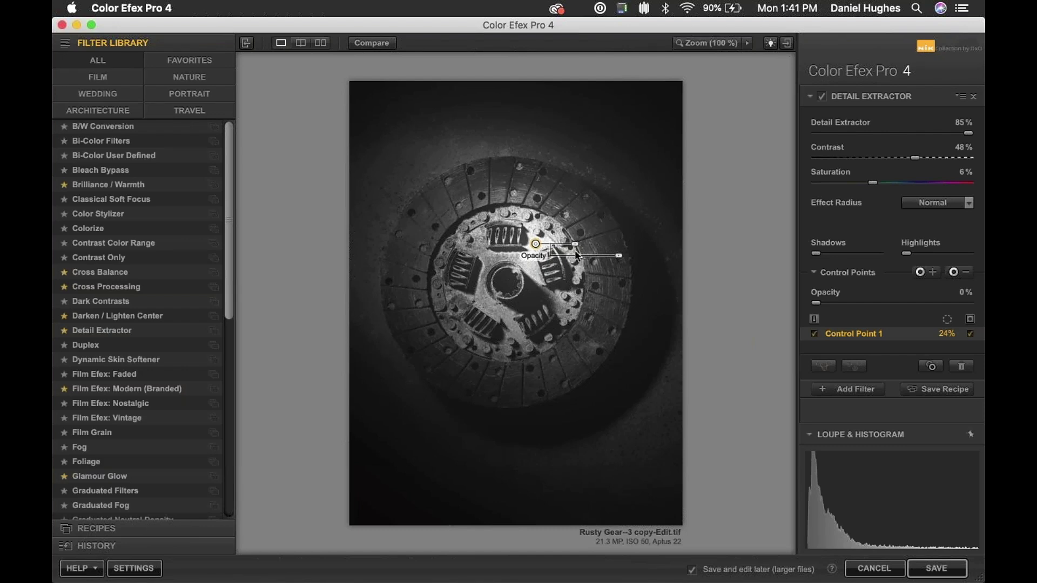
click(971, 335)
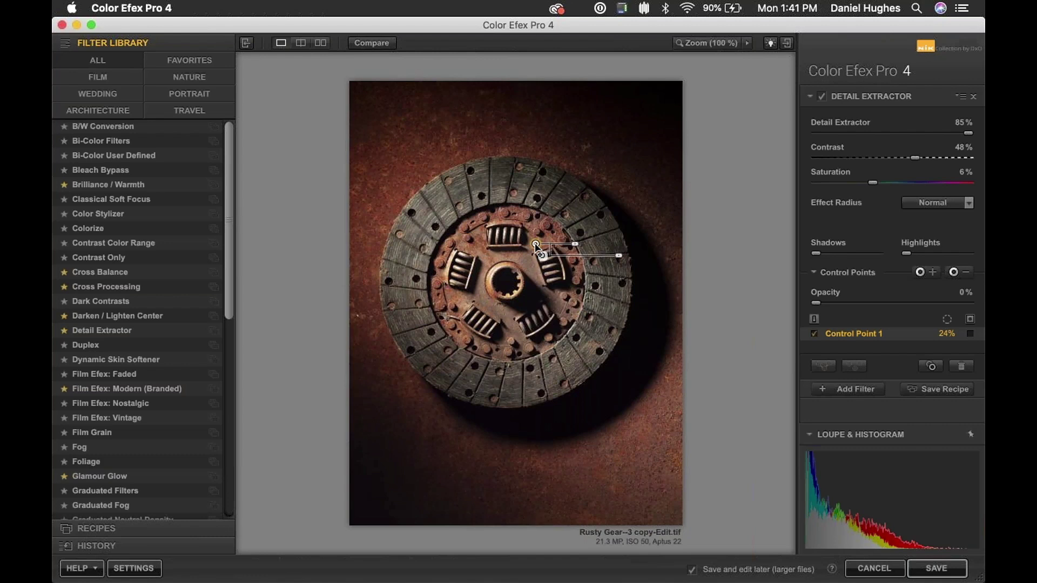
click(970, 334)
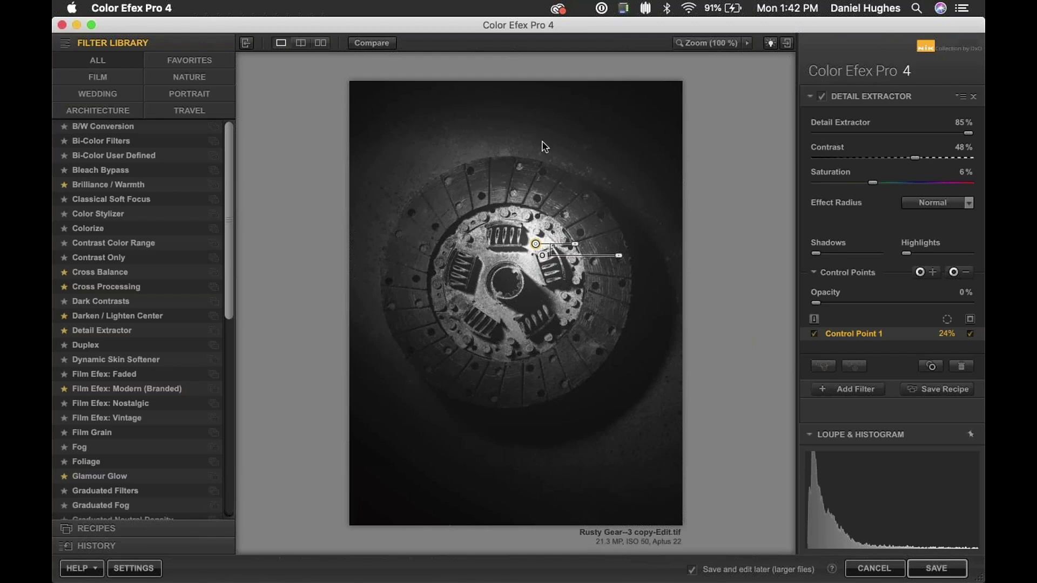
- Add a 0% opacity control point sized to about 66% and place it on the background at the gear's upper-left edge
click(962, 273)
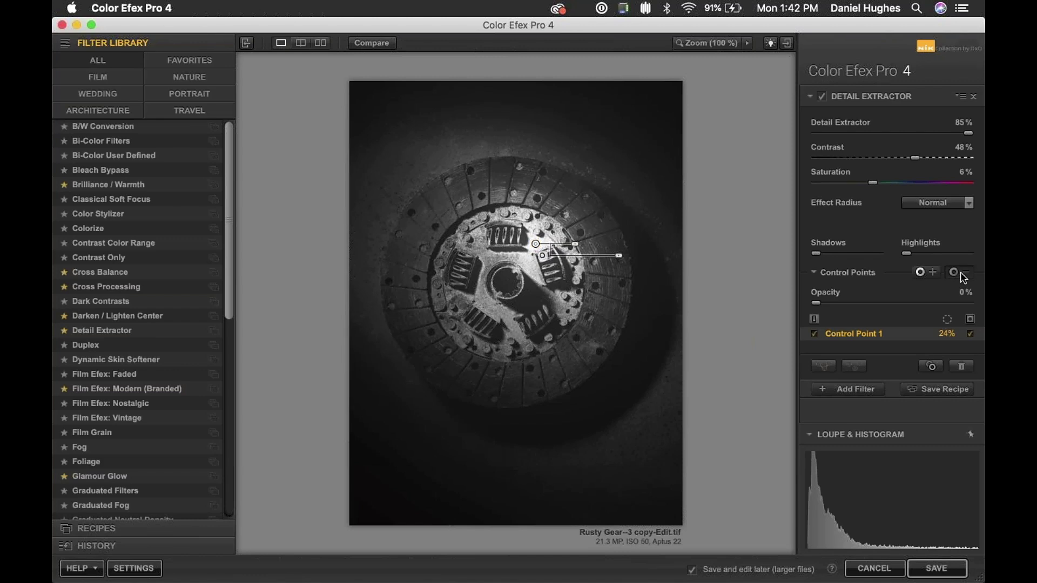
click(484, 138)
drag(537, 139, 548, 139)
drag(485, 138, 403, 182)
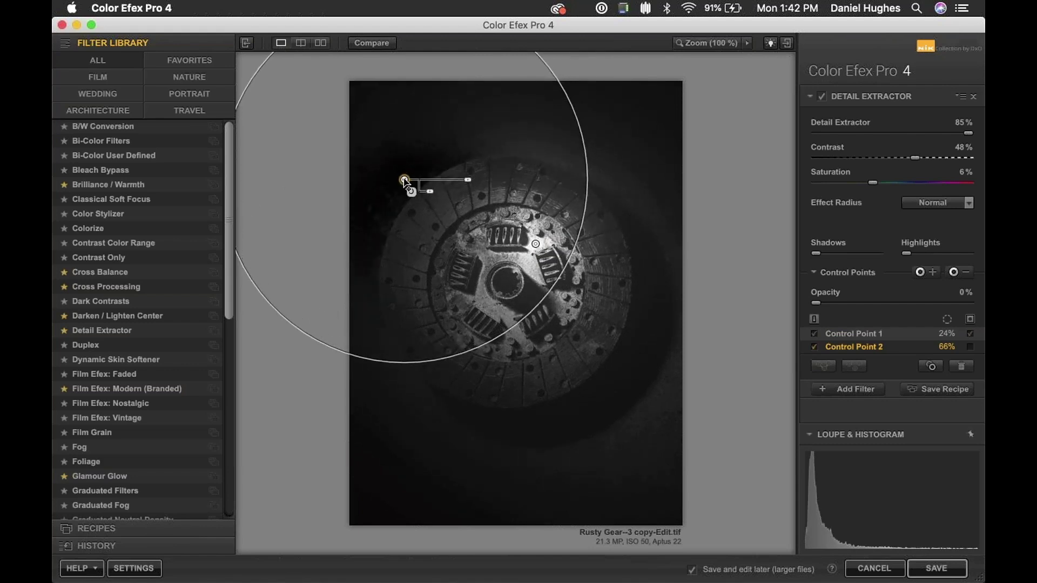
- Add another 0% opacity control point on the background above the gear's upper-right edge, sized to about 46%
click(967, 273)
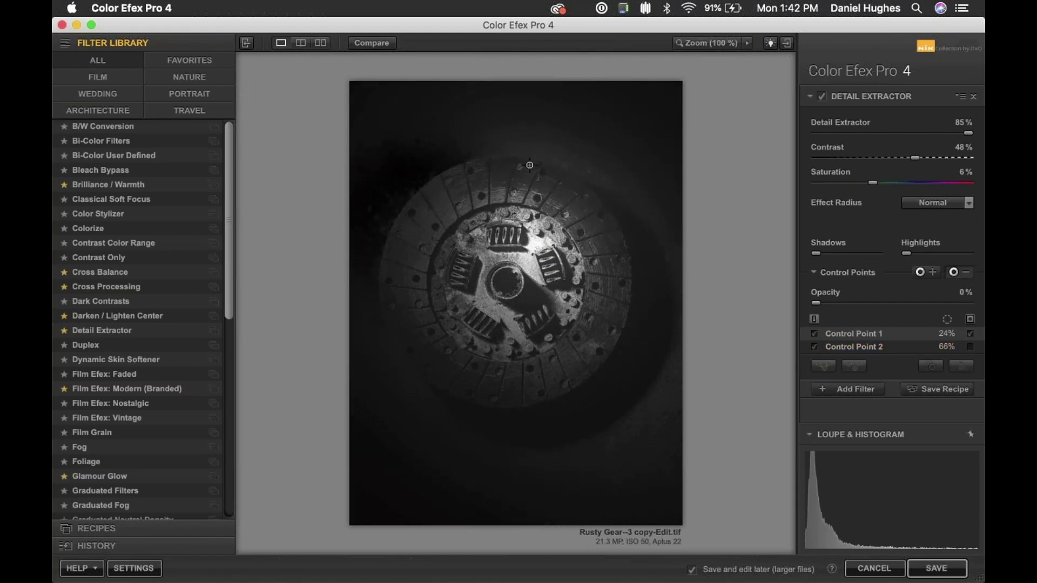
click(555, 153)
drag(594, 153, 614, 157)
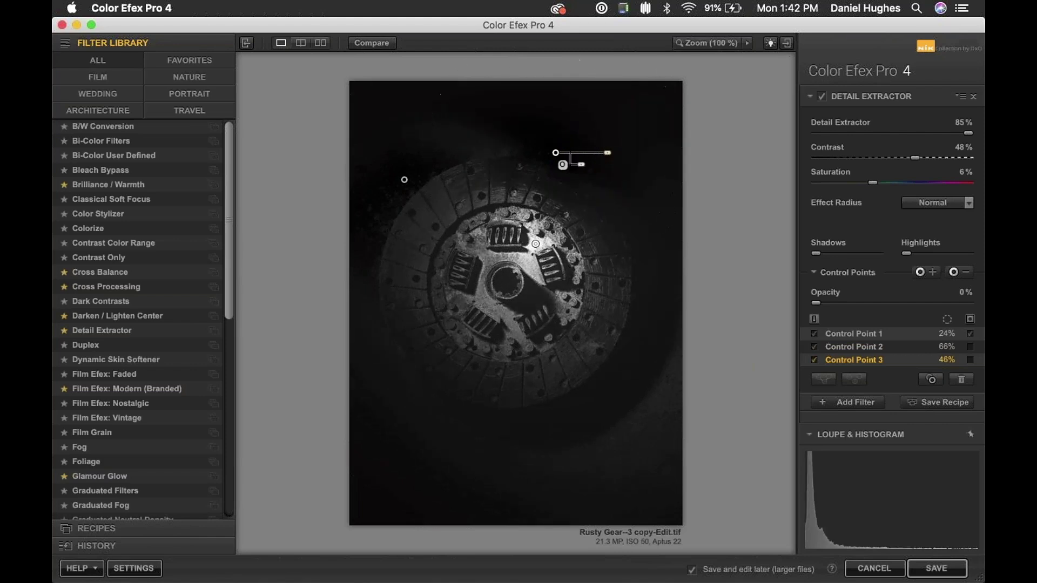
- Add a 0% opacity control point on the background beyond the gear's lower-right edge, sized to about 57%
click(955, 271)
click(632, 418)
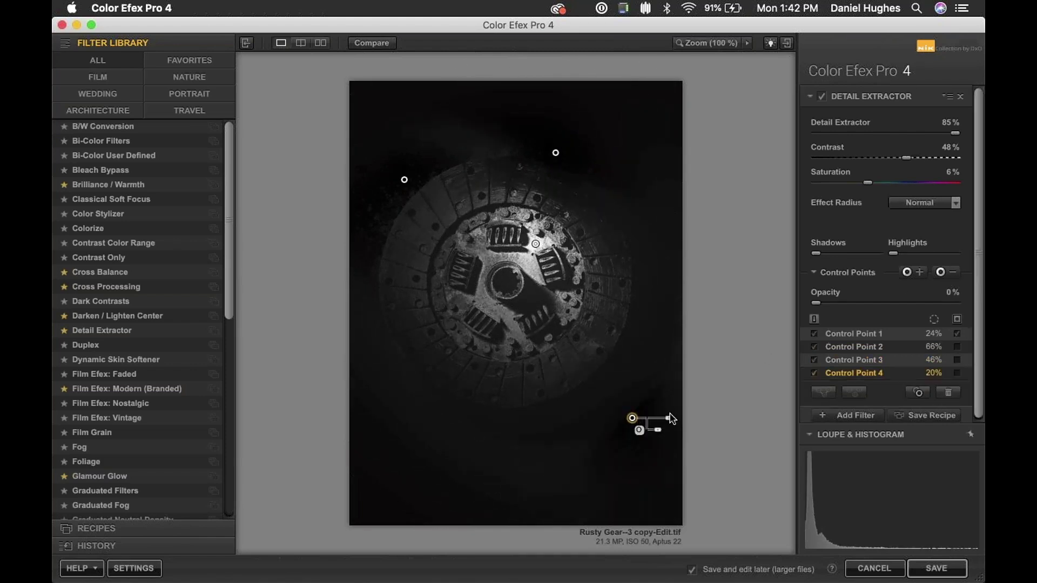
drag(681, 421, 689, 419)
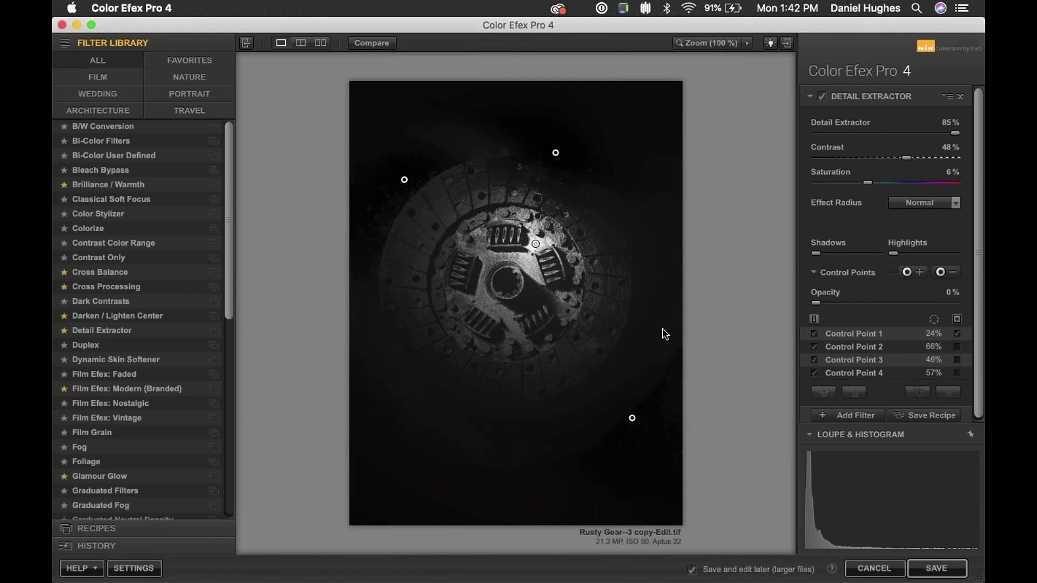
- Move the inner plate's control point closer to the hub's upper-right edge, then hide its mask and save the image
click(535, 246)
mouse_move(533, 251)
mouse_down()
mouse_move(478, 264)
mouse_move(529, 263)
mouse_up()
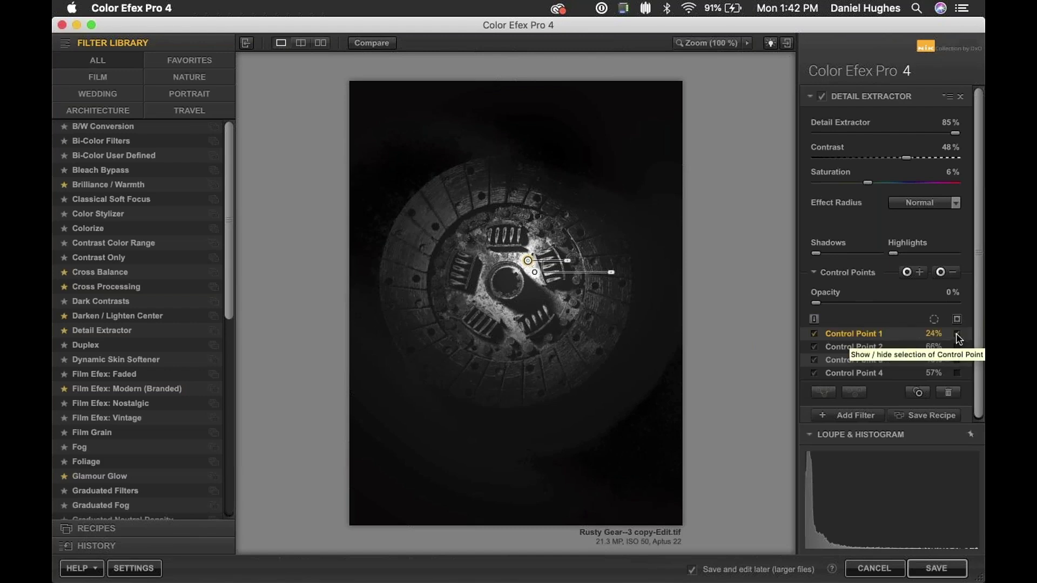
click(956, 335)
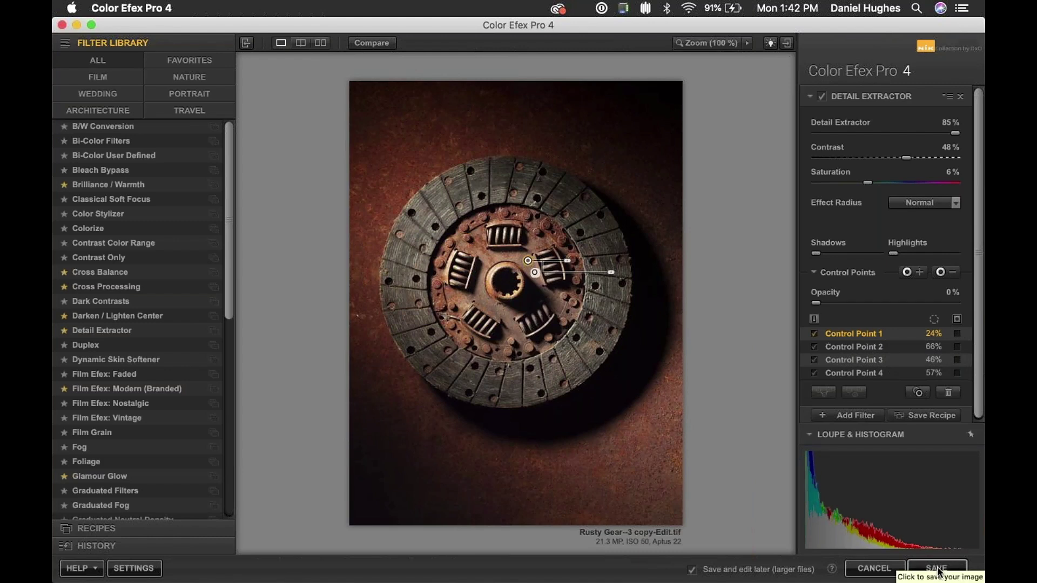
click(937, 571)
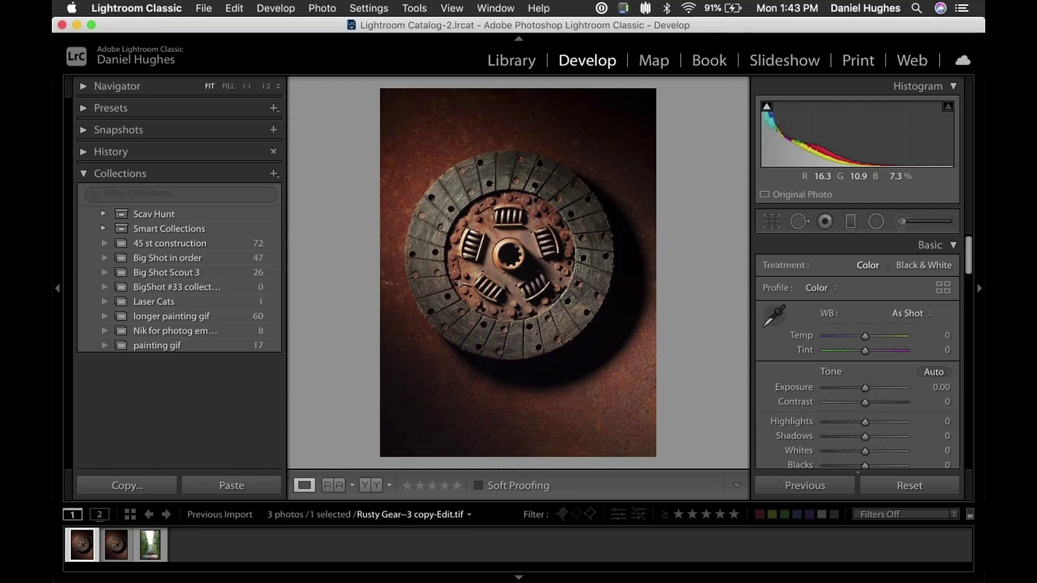
- Switch to Photoshop, to the forest railway bridge photo _DAH3438.NEF
key(super+Tab)
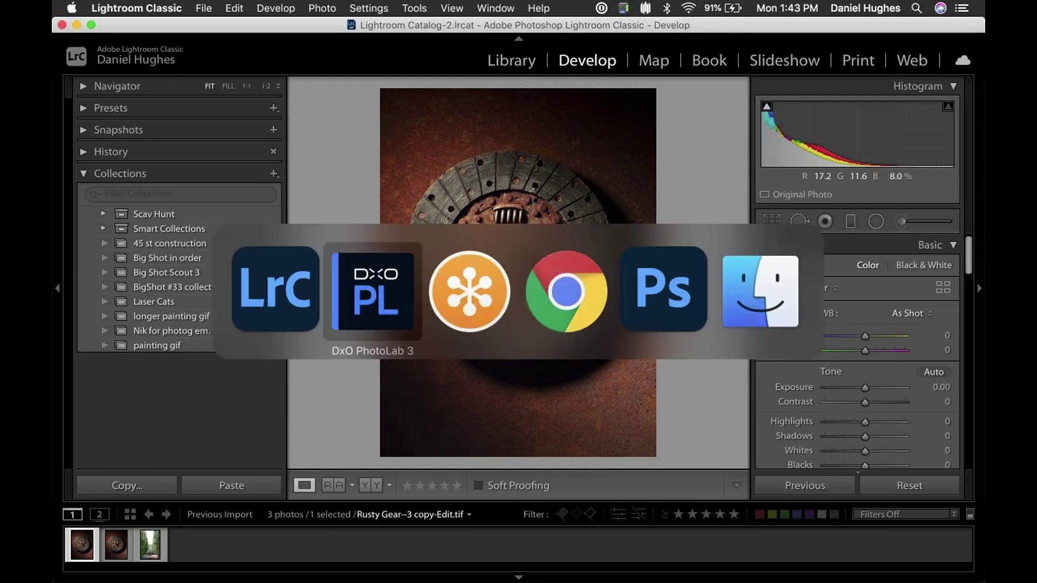
key(super+Tab)
key(super+Tab)
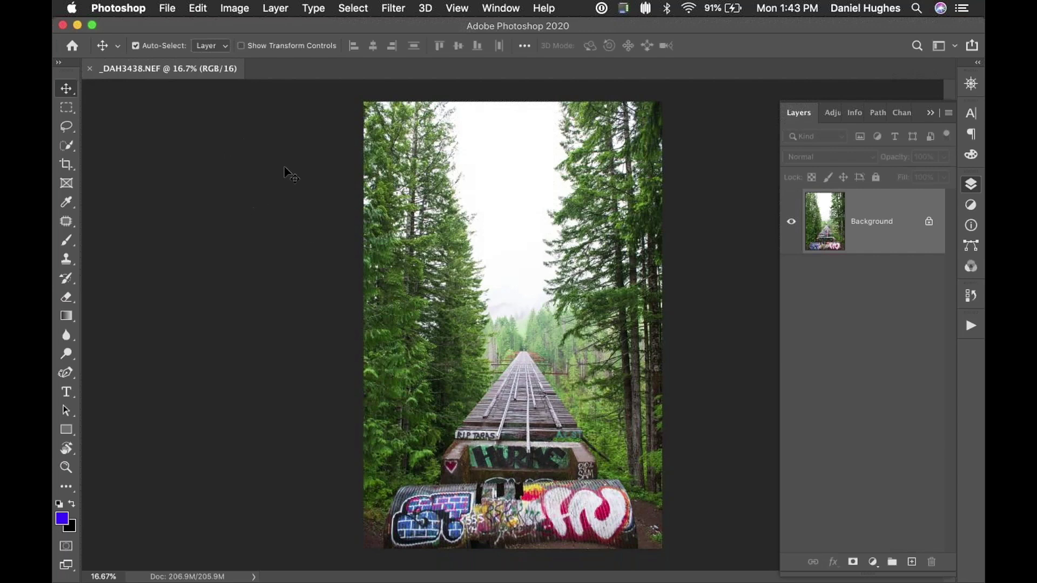
- Look through the Nik Collection plug-ins available as Photoshop filters
click(392, 9)
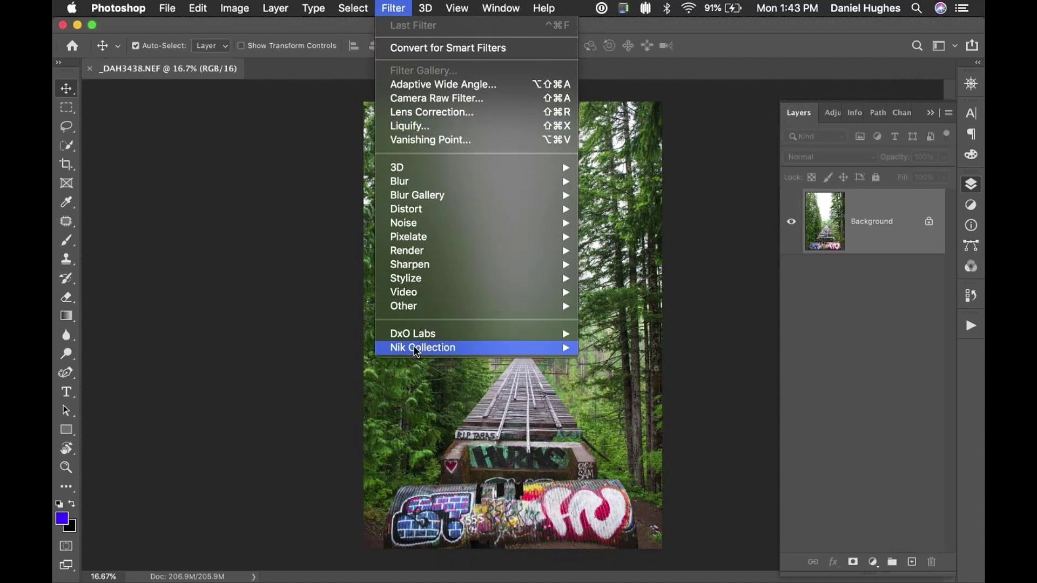
mouse_move(412, 347)
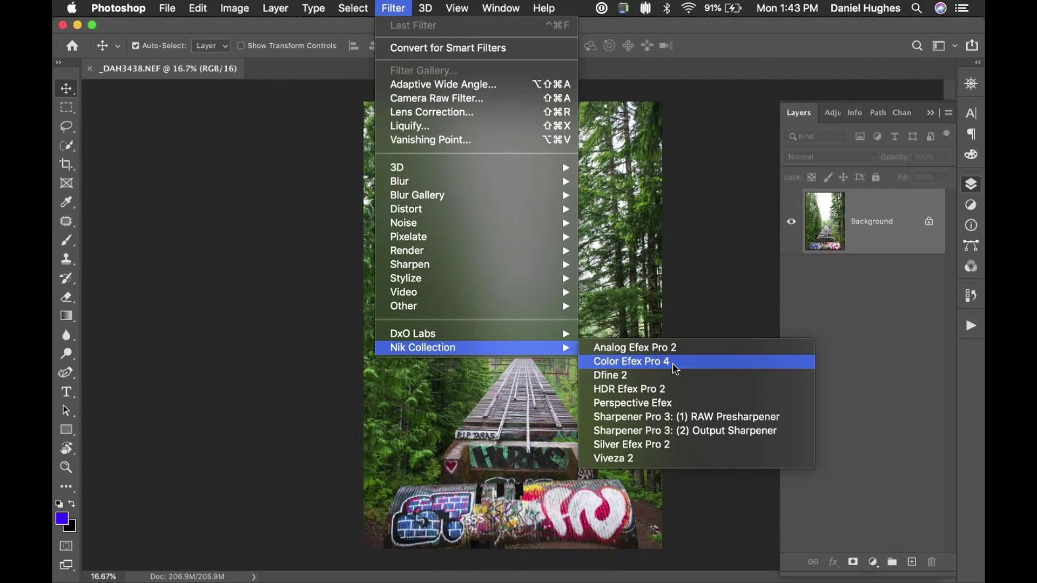
click(671, 146)
- Open Nik Selective Tool 2 from Photoshop's automation commands
click(111, 6)
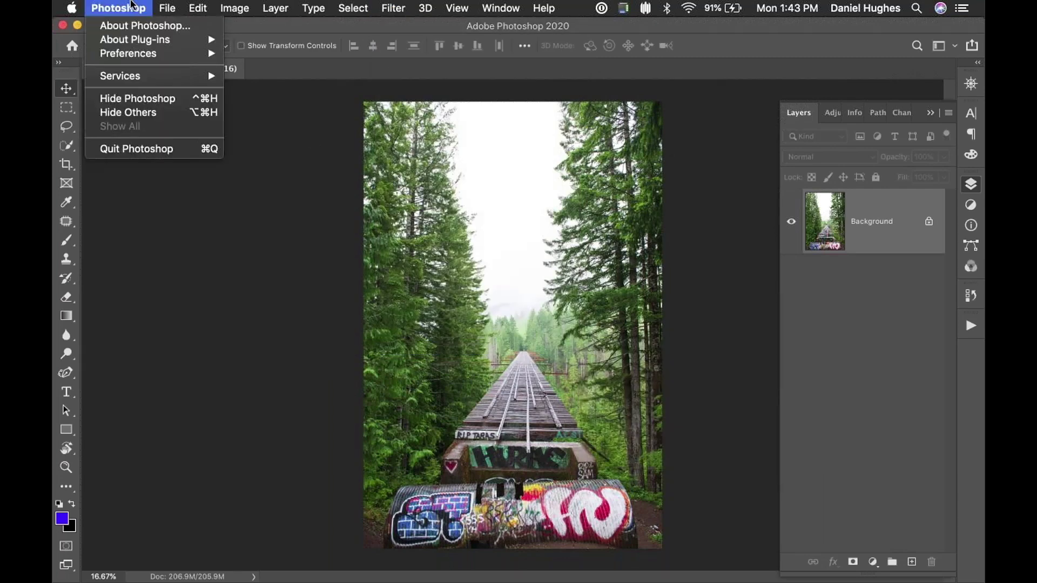
mouse_move(167, 6)
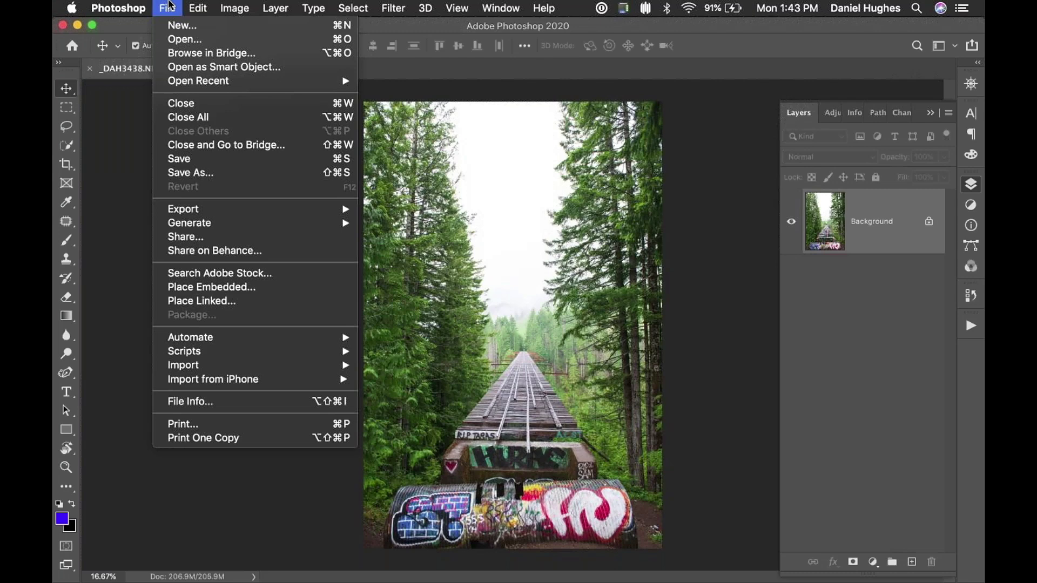
click(168, 7)
click(168, 7)
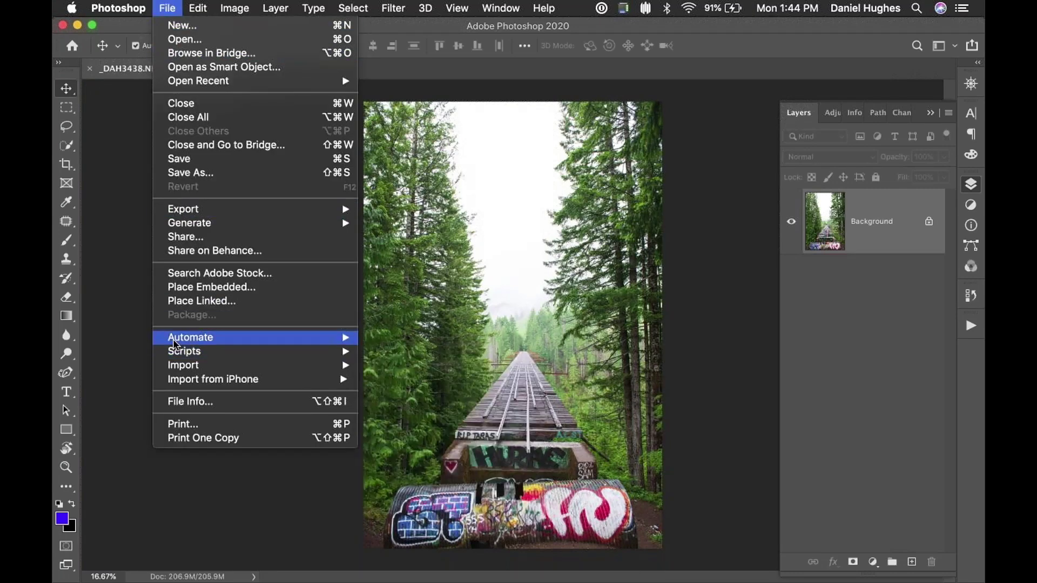
mouse_move(184, 342)
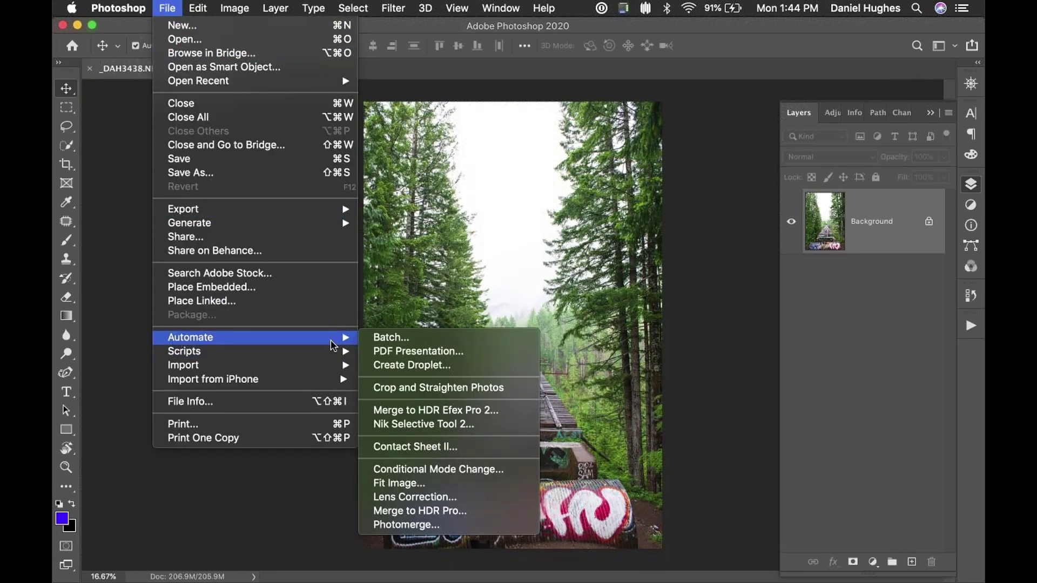
click(428, 425)
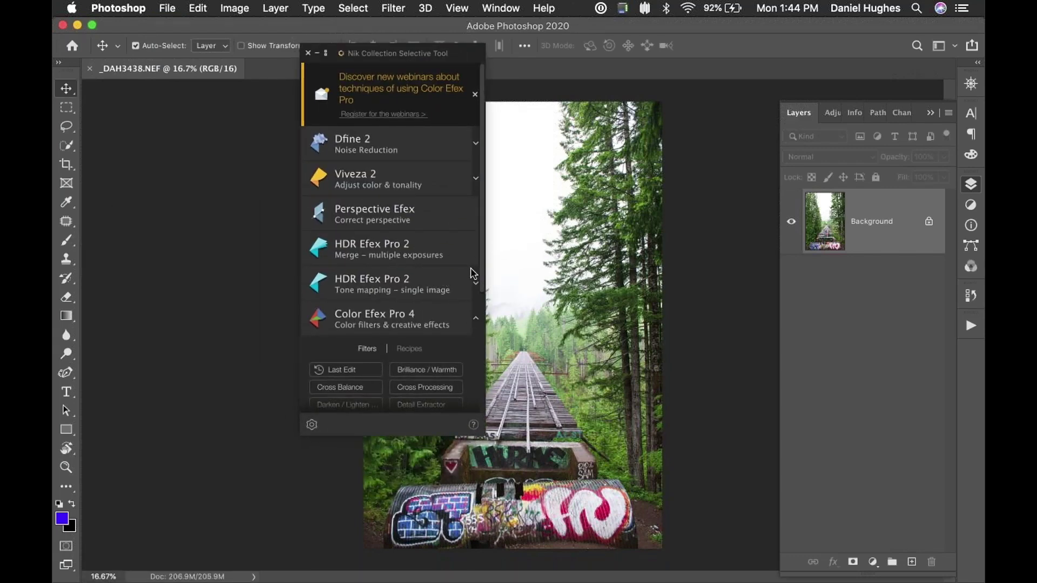
- Dismiss the webinar notice in the Nik Selective Tool, look through its plug-in list and move the palette off the photo
scroll(483, 267, down, 5)
click(475, 96)
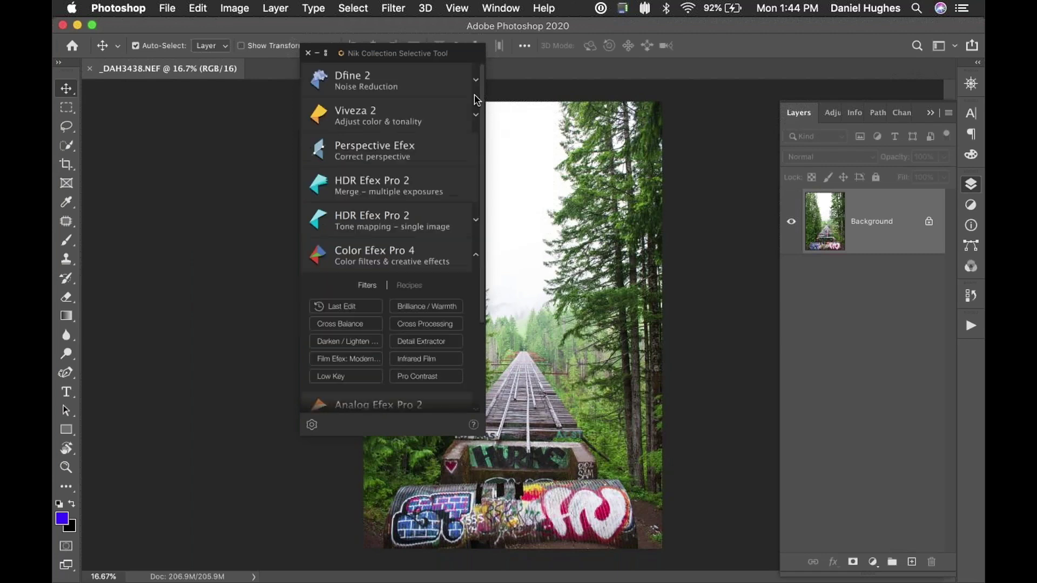
scroll(482, 160, down, 2)
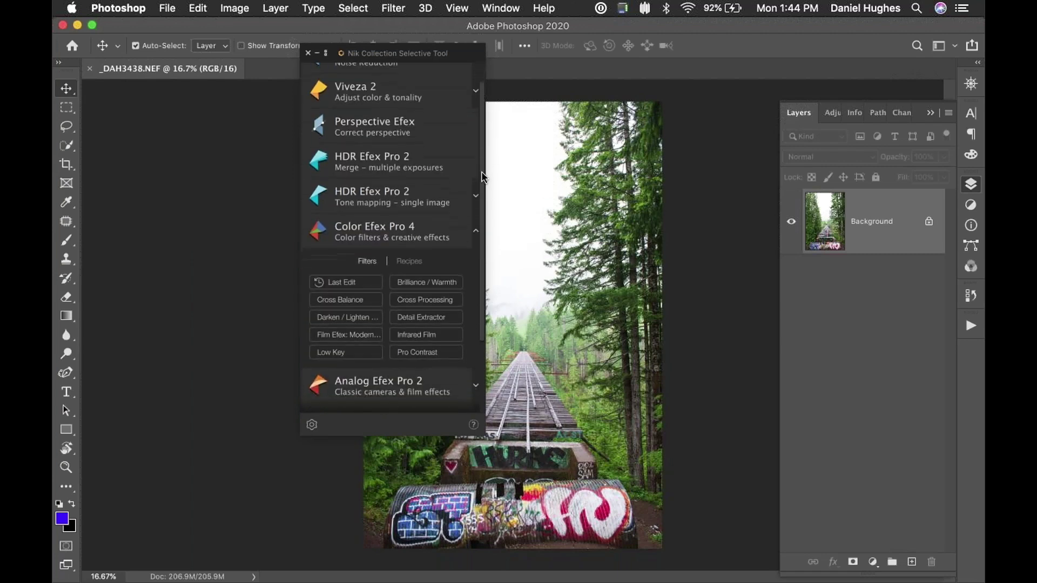
scroll(483, 160, down, 2)
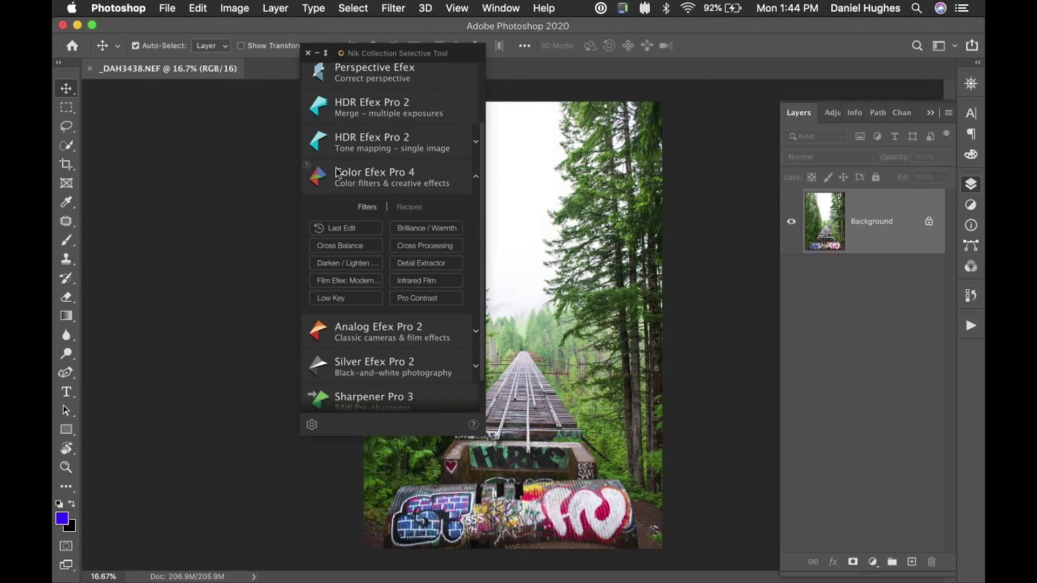
drag(435, 54, 321, 92)
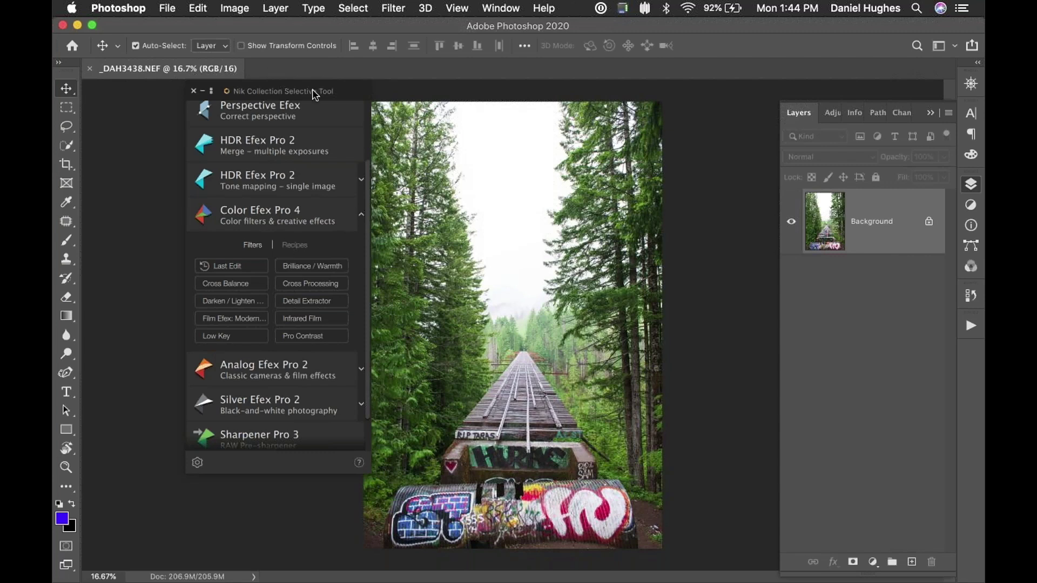
drag(292, 91, 210, 69)
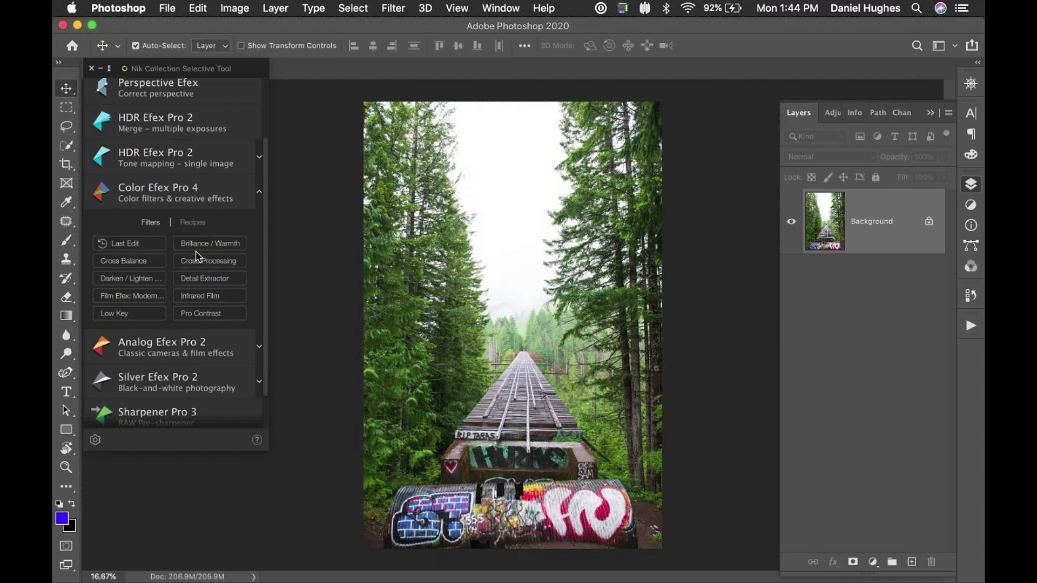
- Close the Nik Selective Tool palette and reopen it from Photoshop's automation commands
click(92, 70)
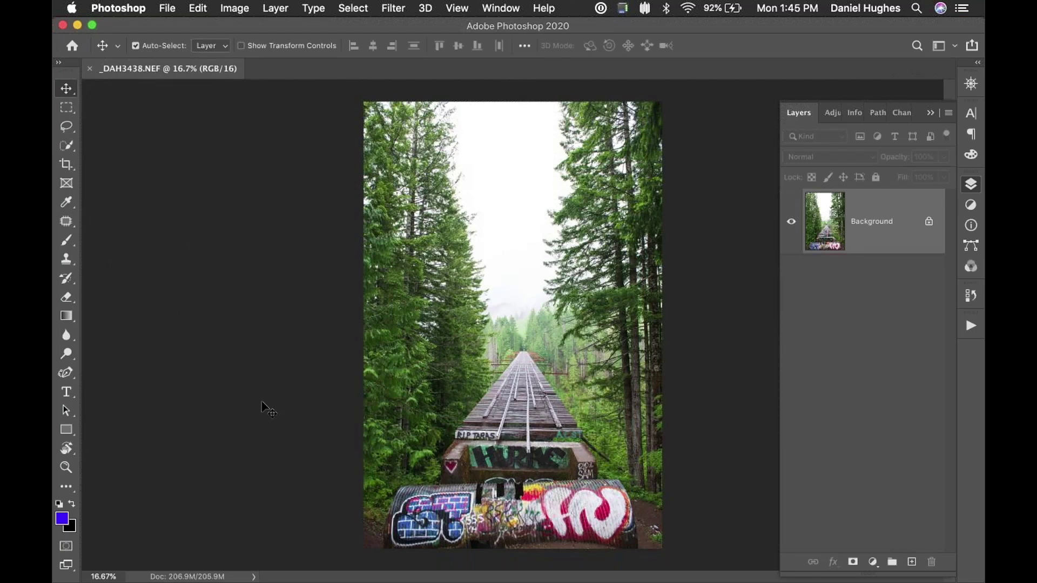
click(168, 8)
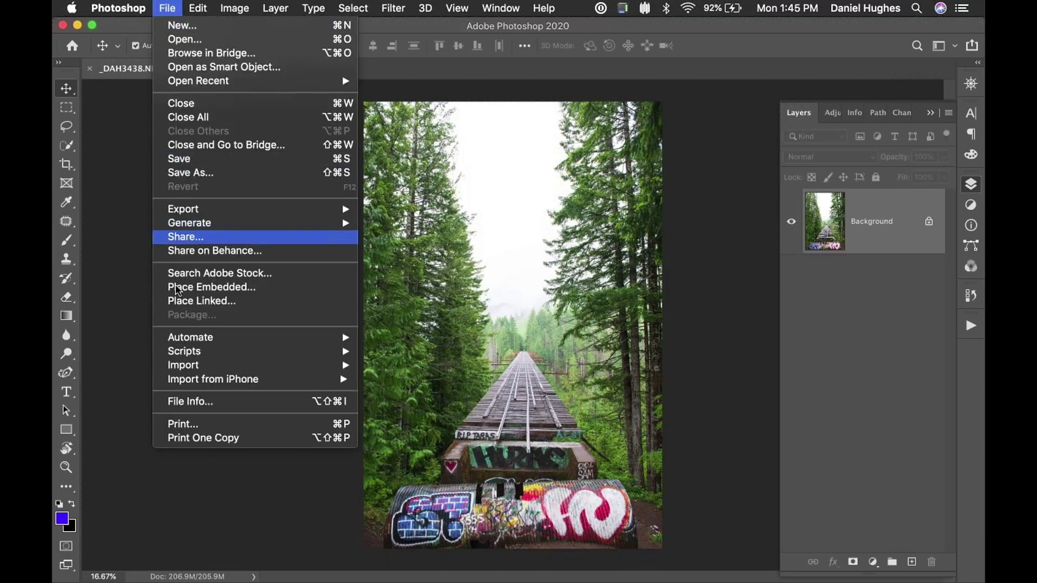
mouse_move(197, 339)
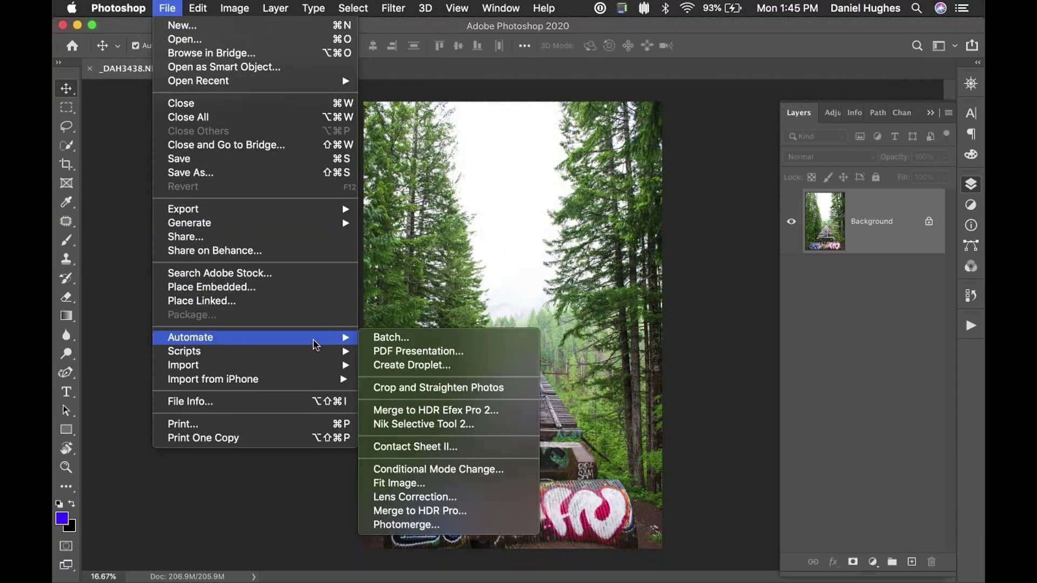
click(406, 429)
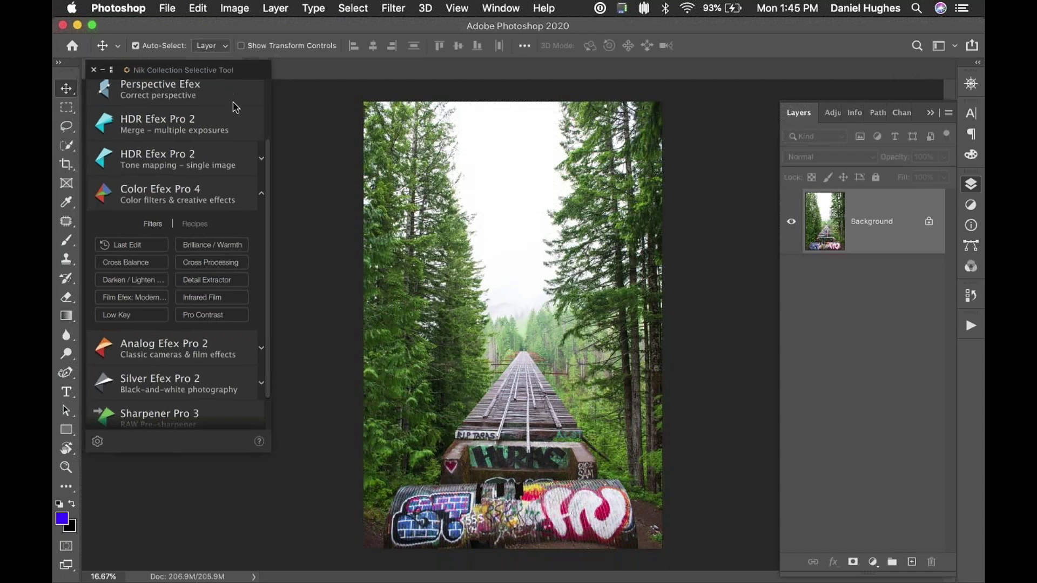
- Open the photo in Color Efex Pro 4 with the Cross Processing filter and preview the filter's methods
drag(217, 70, 247, 120)
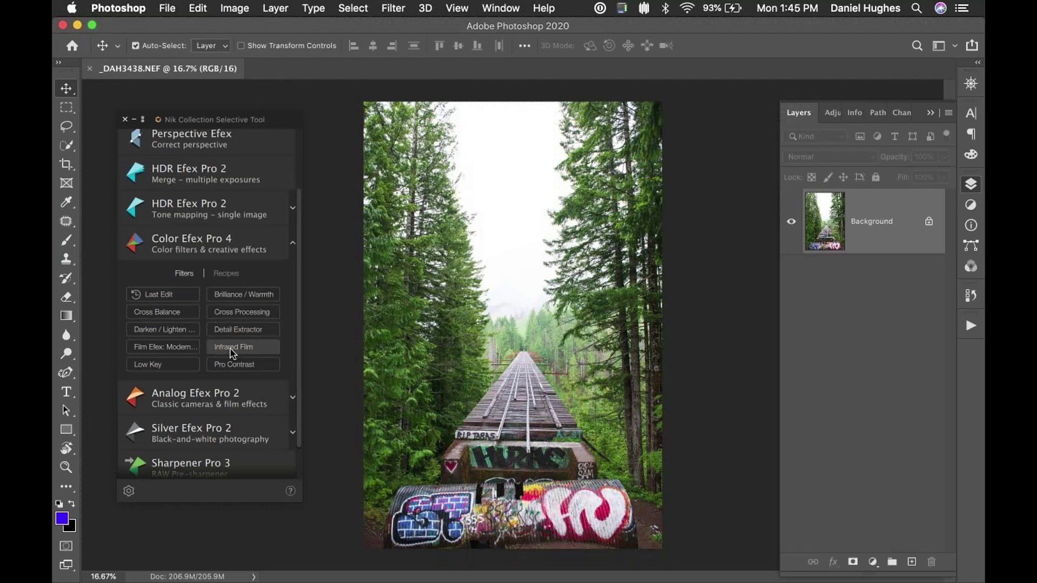
click(242, 314)
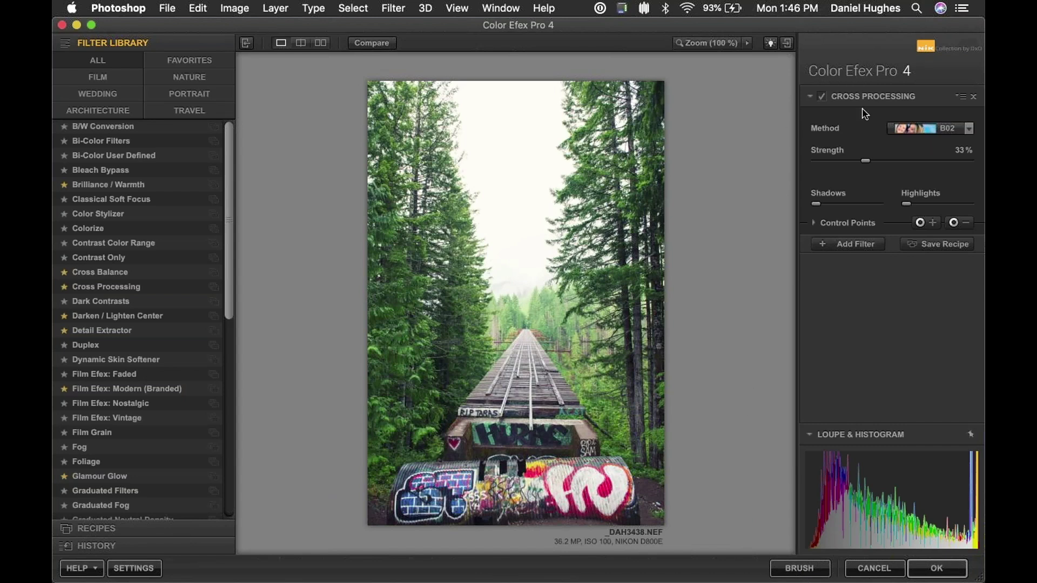
click(967, 129)
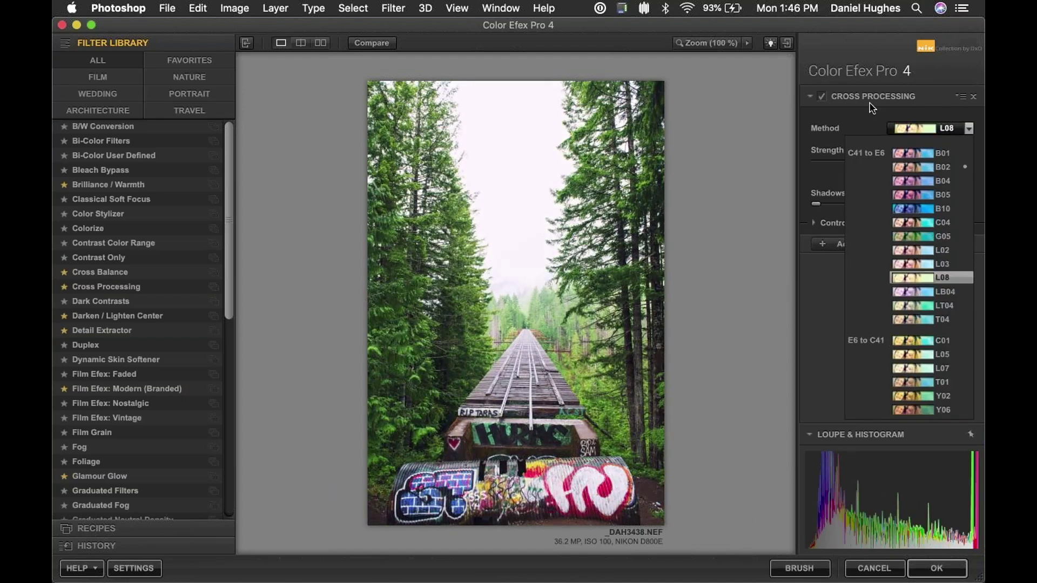
click(891, 129)
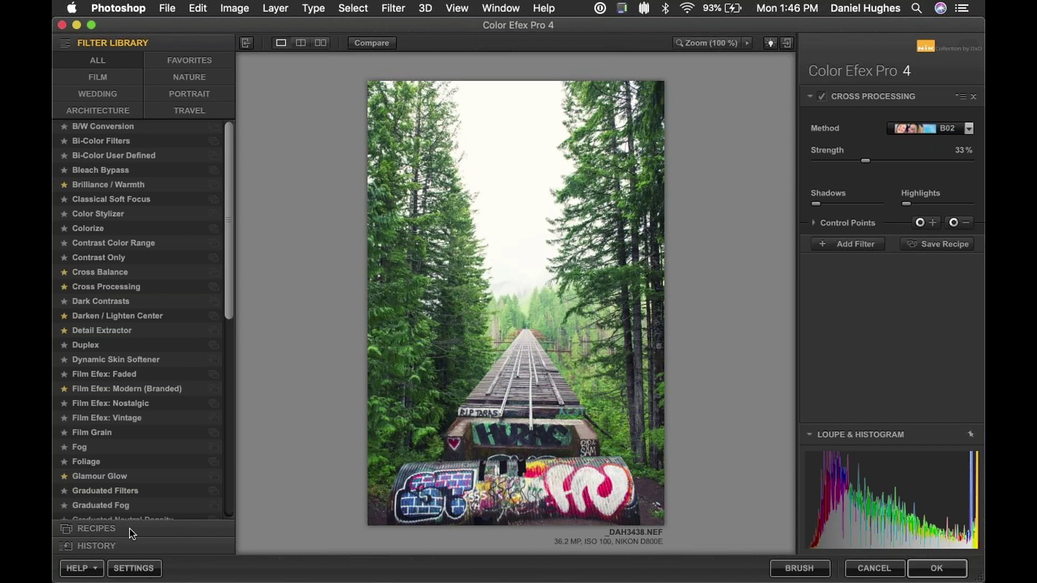
- Browse the En Vogue recipes and apply Contrast in B&W, replacing the current filters
click(98, 529)
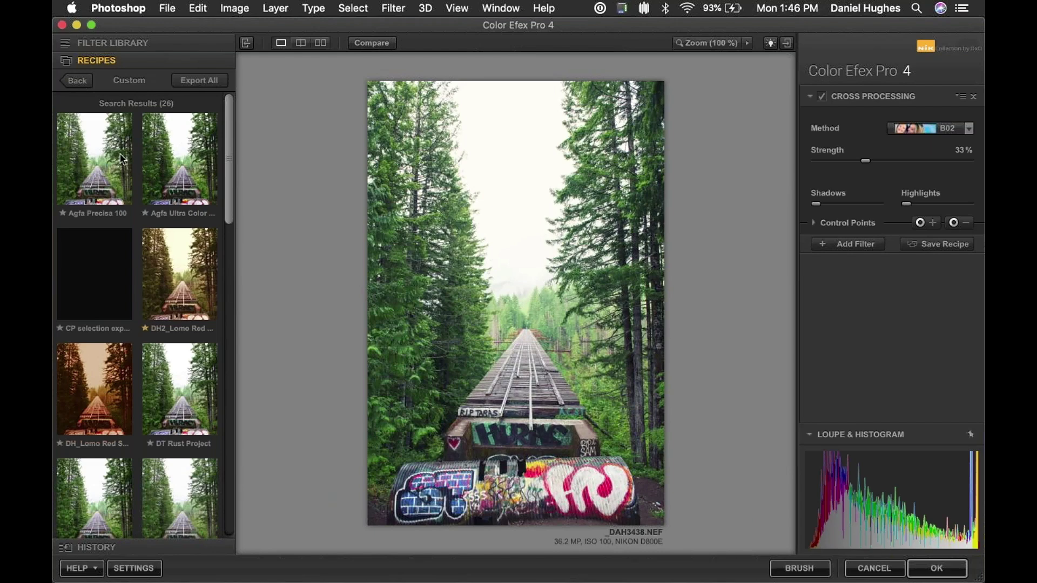
click(79, 81)
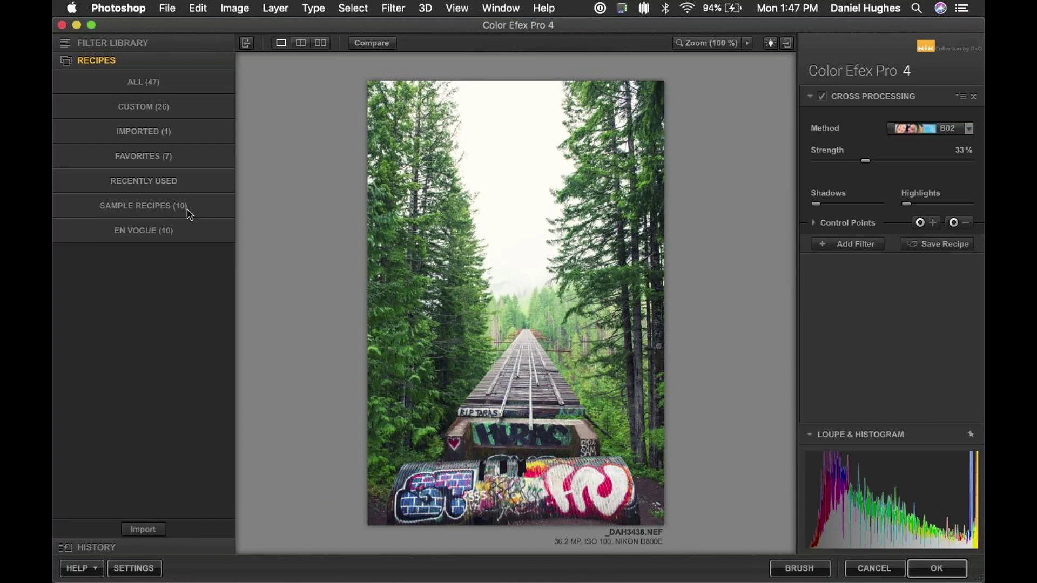
click(134, 231)
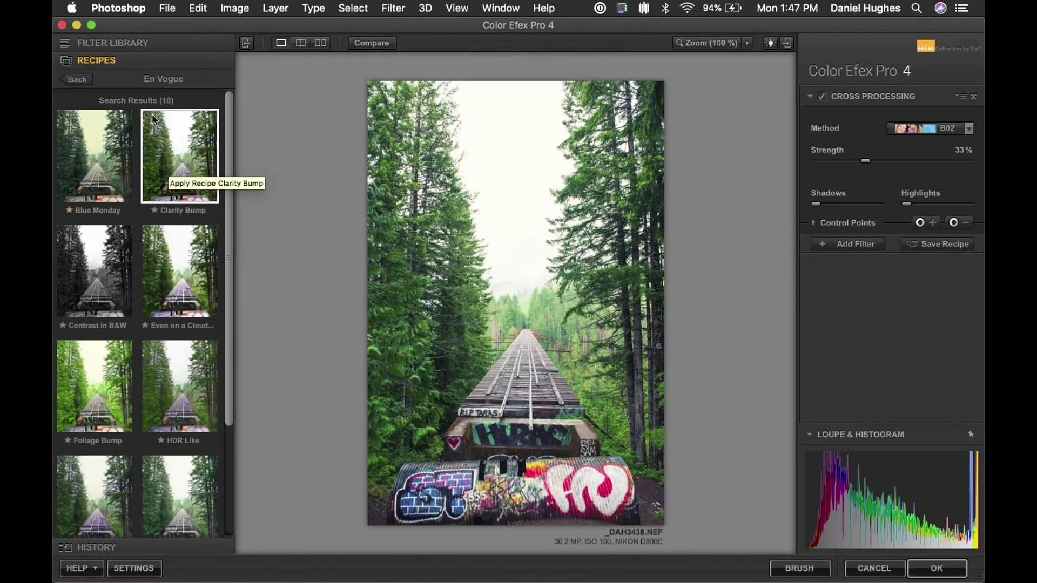
drag(231, 122, 217, 249)
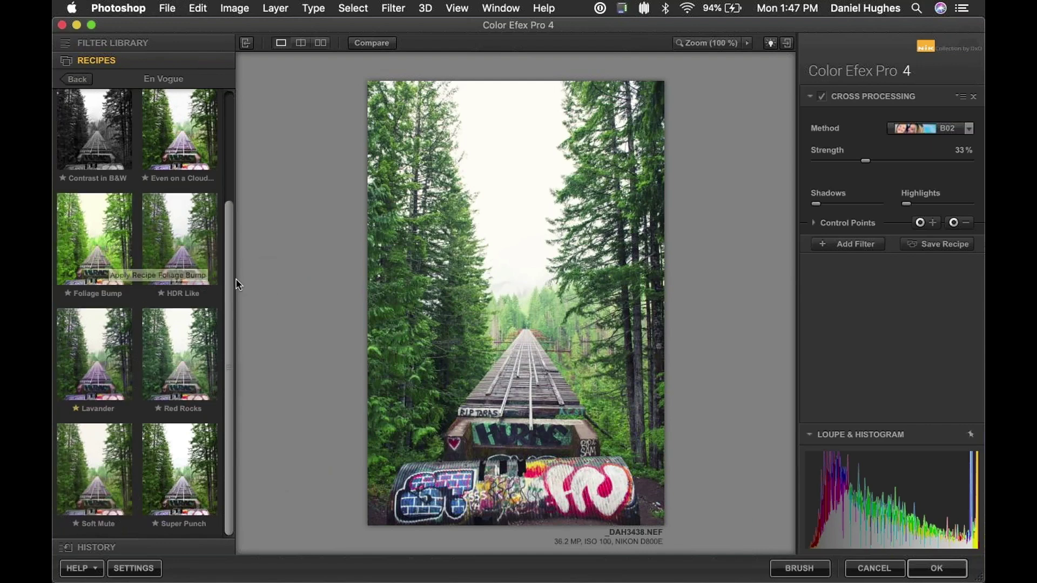
drag(226, 287, 254, 127)
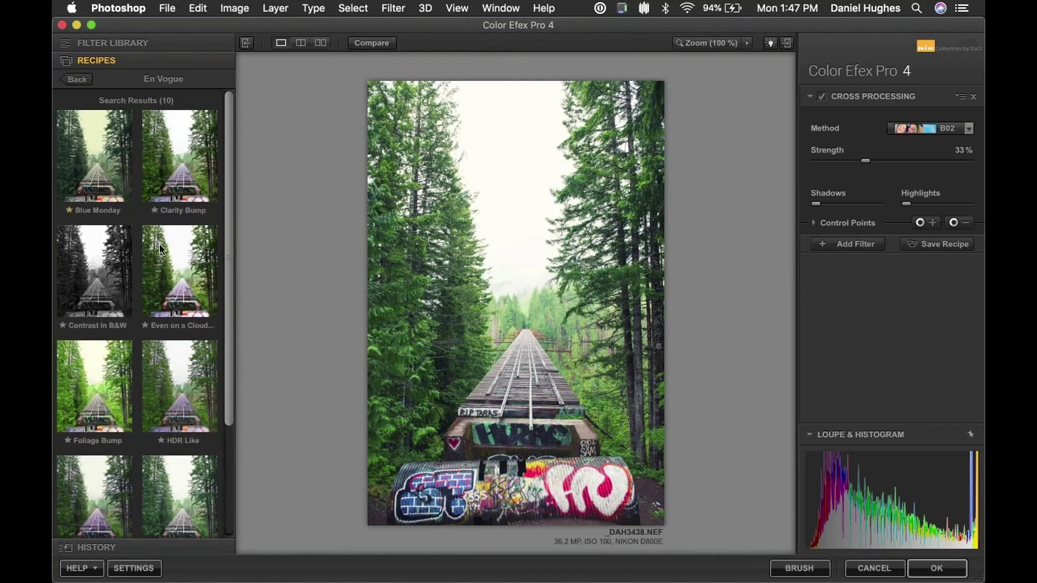
click(100, 267)
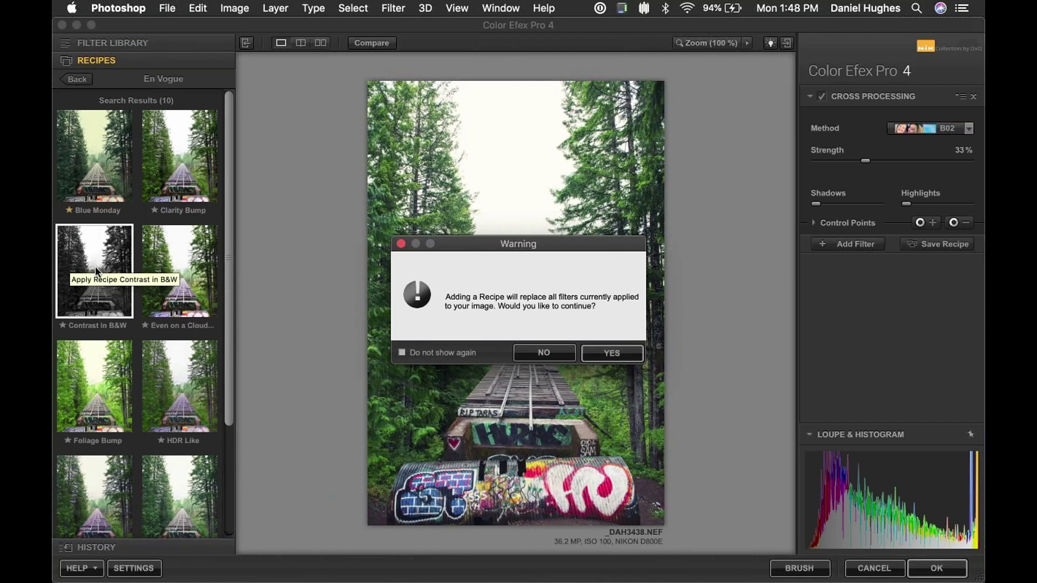
click(602, 359)
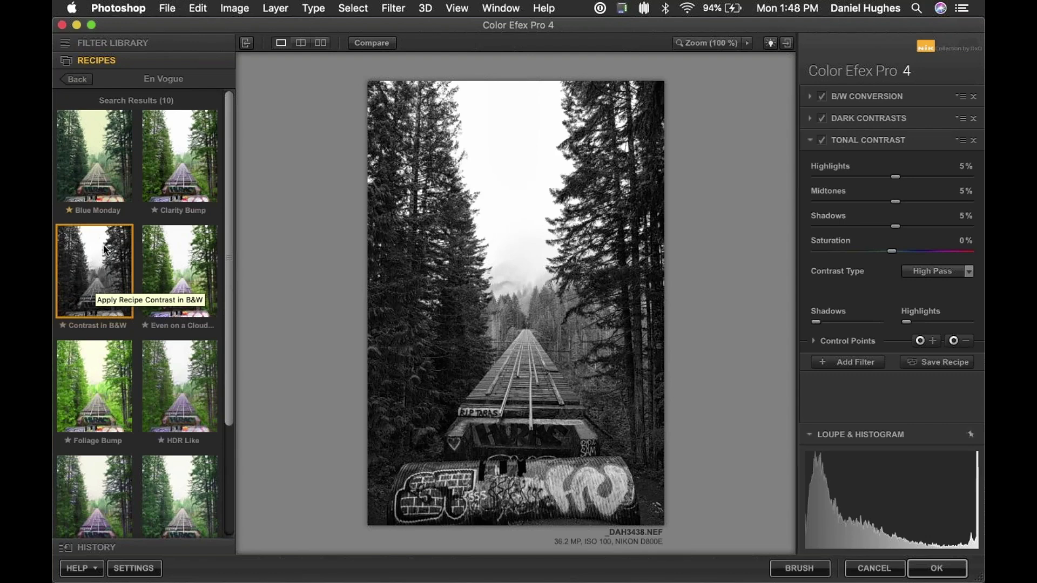
- Apply the Lavander recipe from the En Vogue set, replacing the current filters, and move the warning off the photo's centre
scroll(99, 337, down, 3)
click(94, 400)
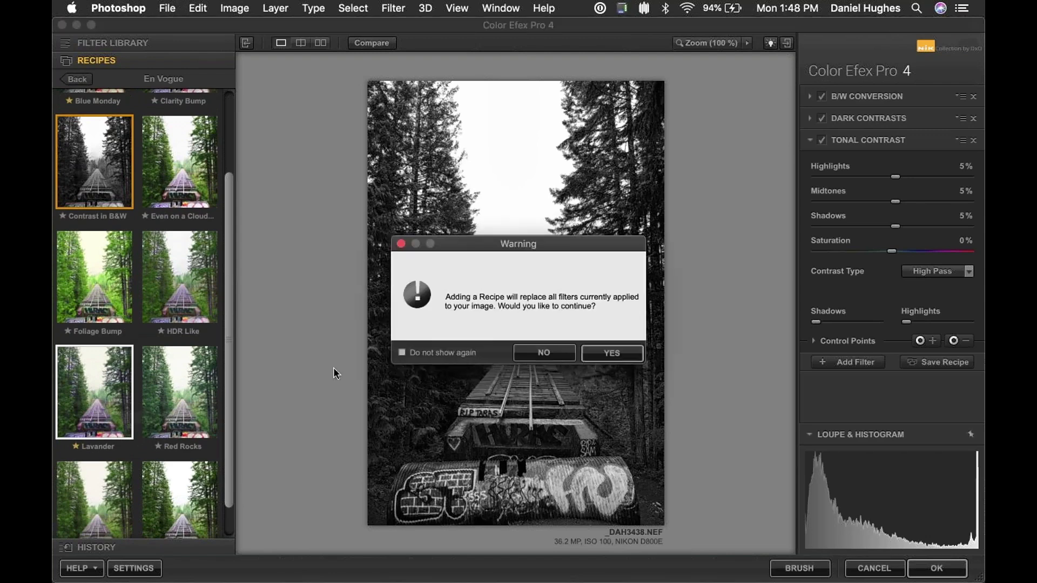
drag(572, 243, 600, 175)
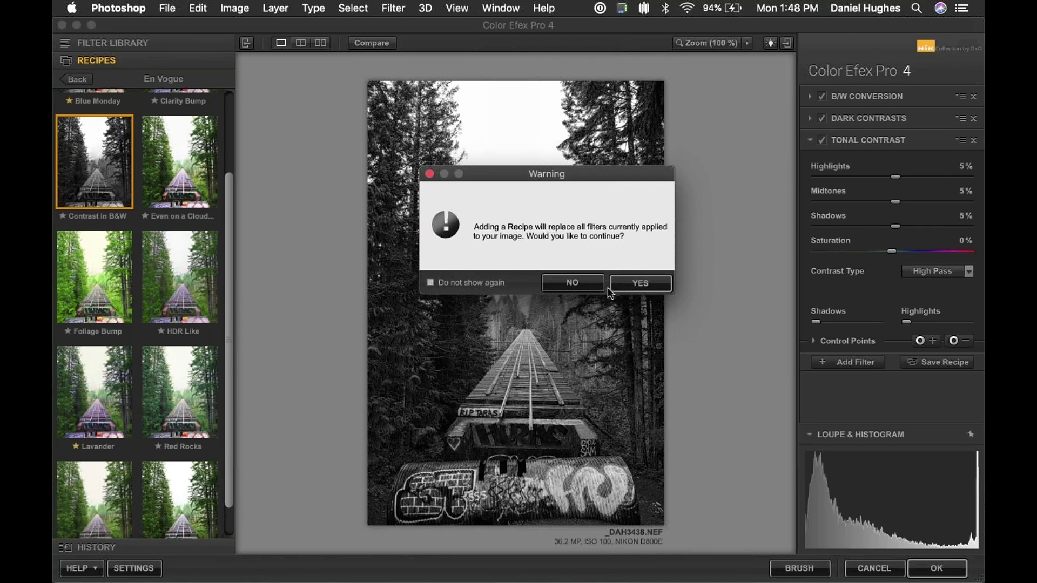
click(648, 285)
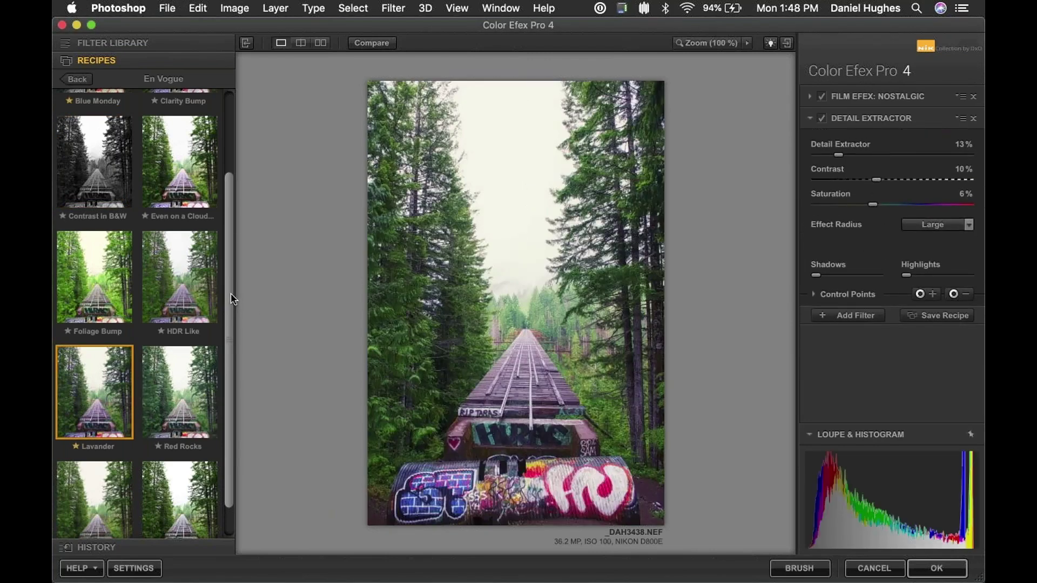
- Apply the Super Punch recipe in place of the current filters and set its Bleach Bypass Saturation to 20%
scroll(232, 293, down, 2)
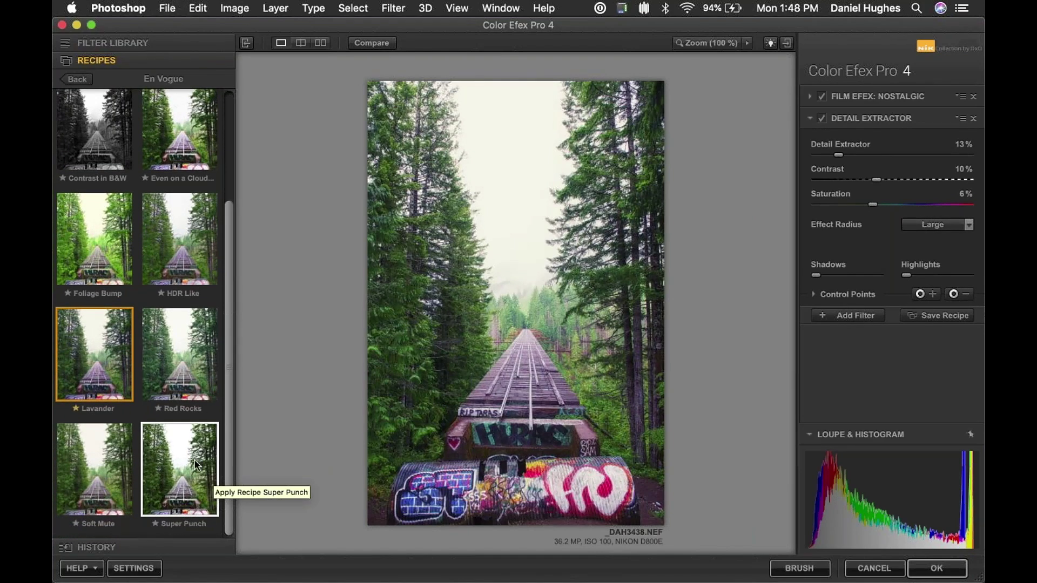
click(181, 475)
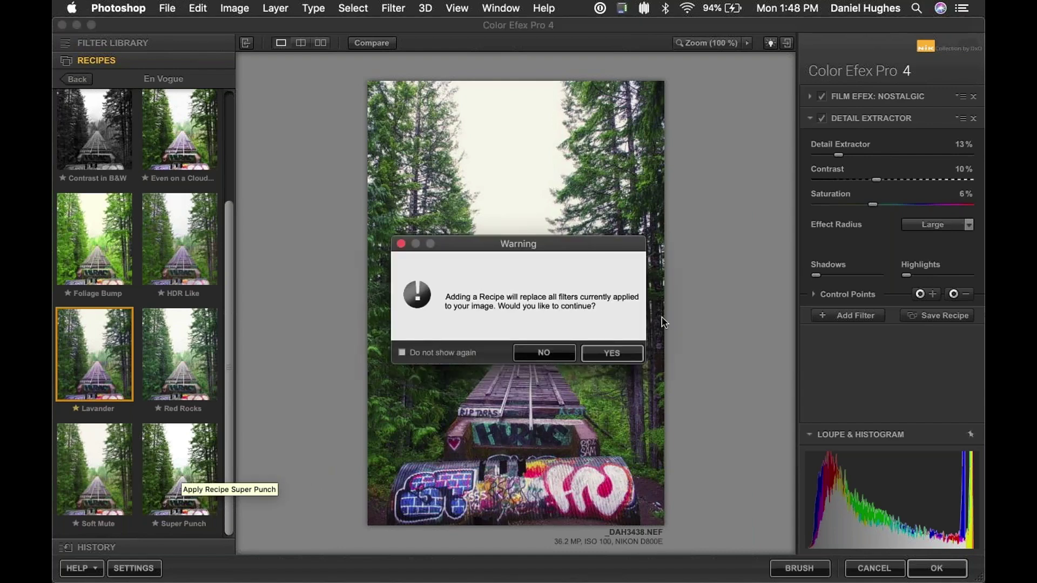
click(605, 356)
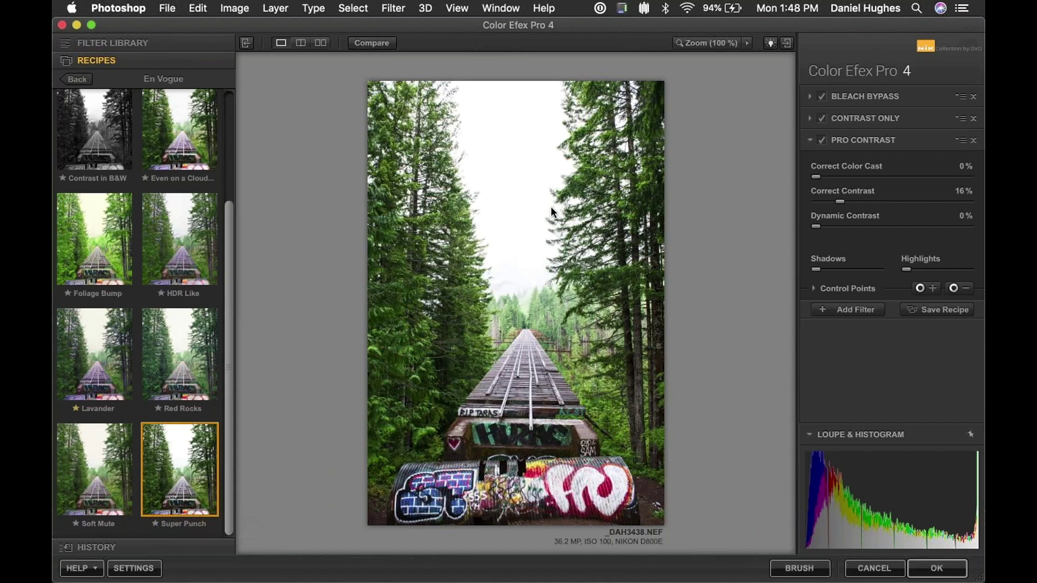
click(867, 101)
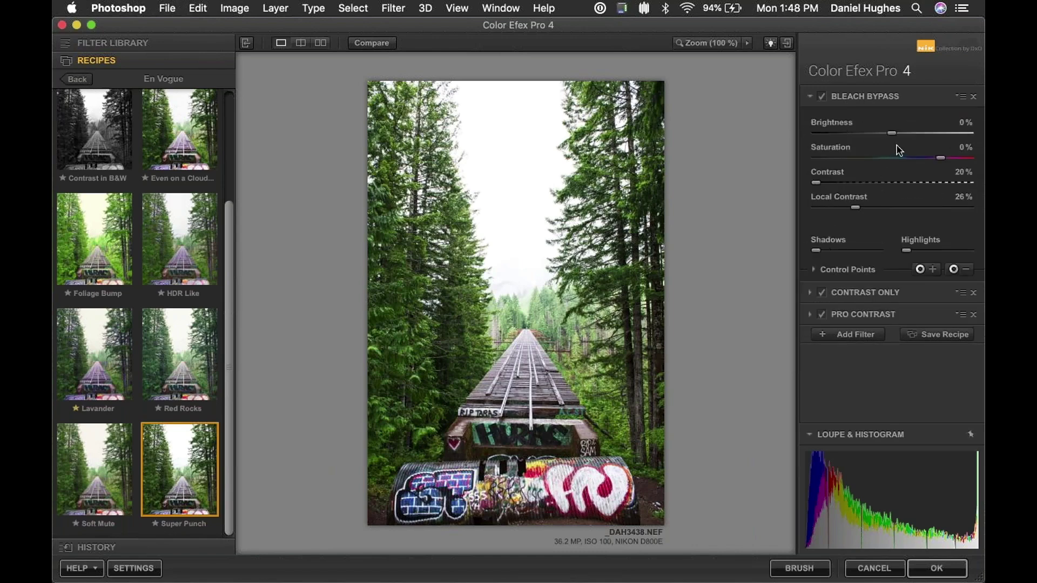
drag(946, 164, 980, 161)
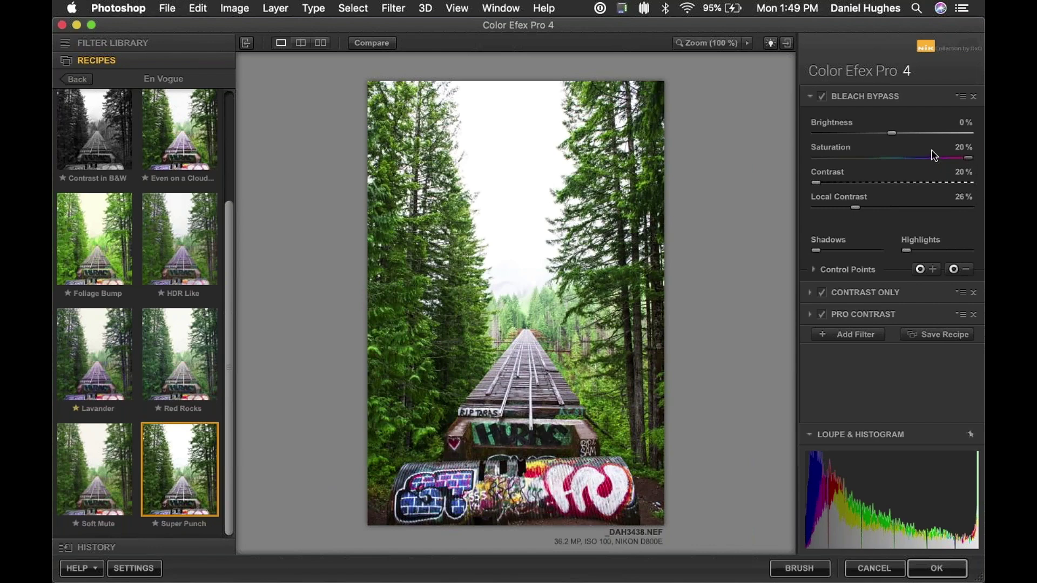
- Flatten the Contrast Only filter with Contrast -16%, Contrast Only -32%, Soft Contrast 35% and Saturation -46%
click(880, 294)
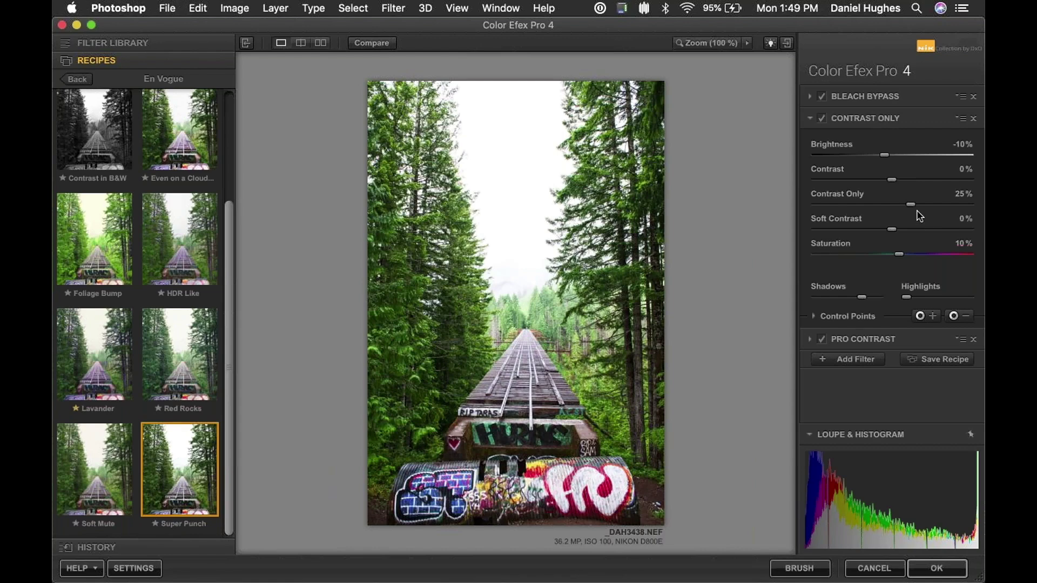
drag(912, 209, 841, 208)
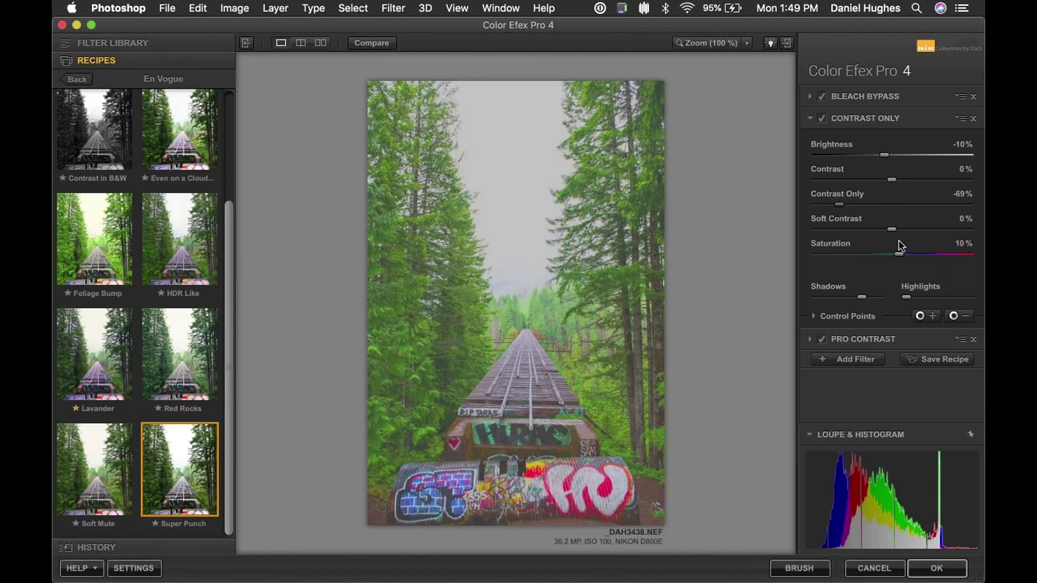
drag(897, 255, 858, 262)
drag(841, 208, 862, 209)
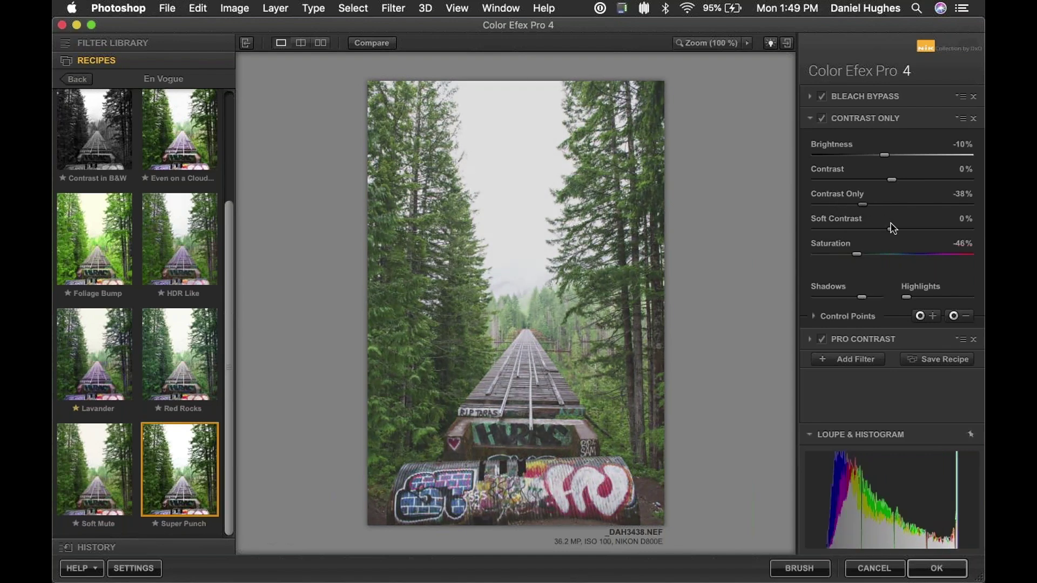
drag(870, 209, 922, 232)
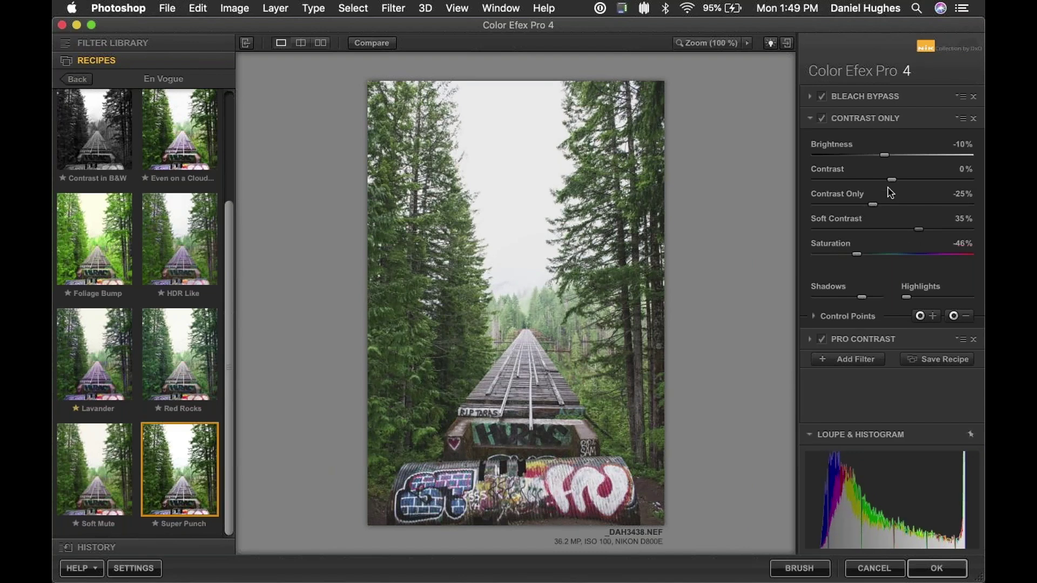
drag(892, 181, 887, 181)
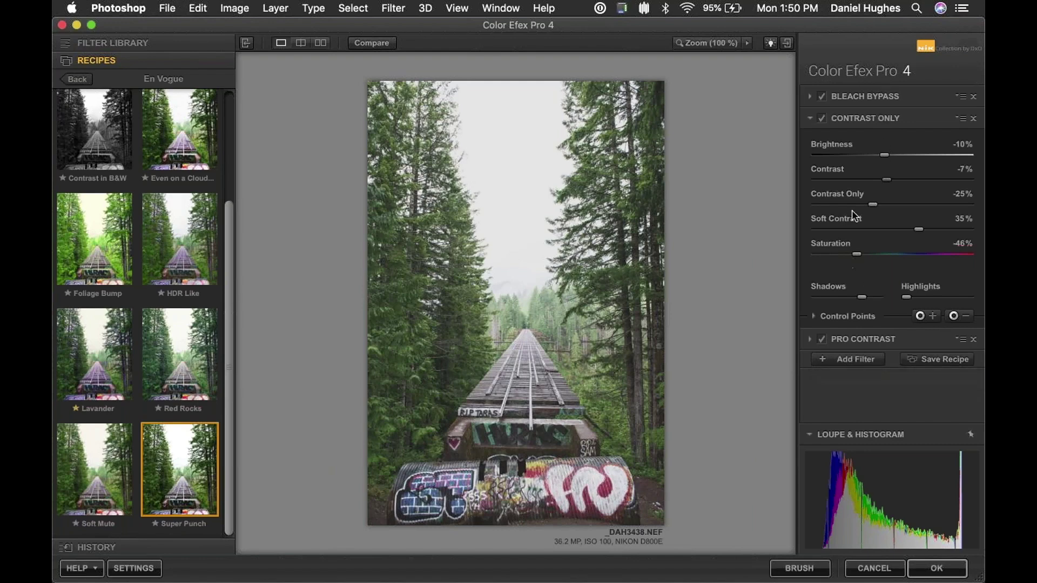
drag(872, 205, 879, 181)
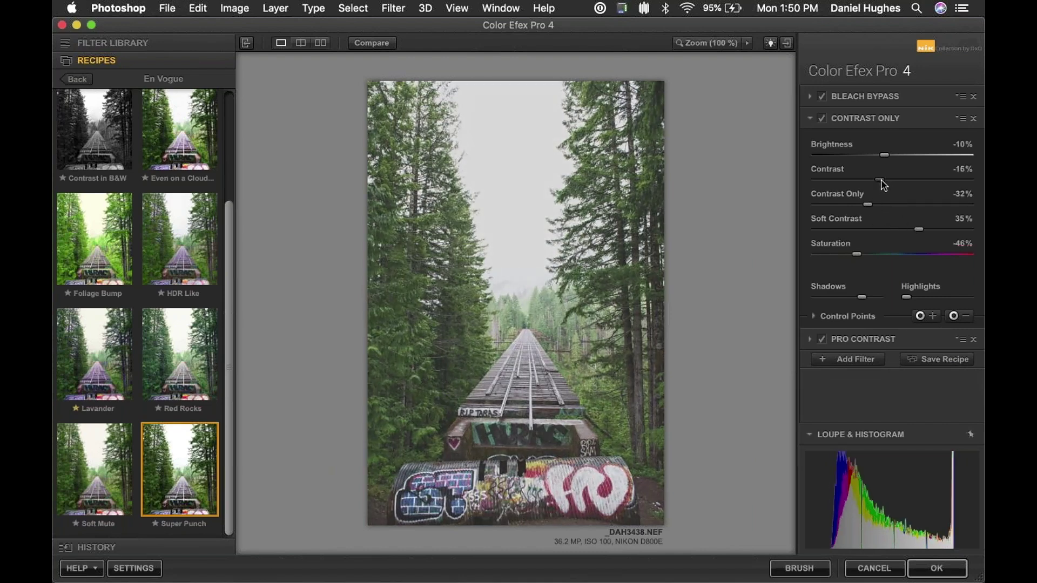
- Save the current filter stack as a custom recipe named Flatten contrast
click(949, 366)
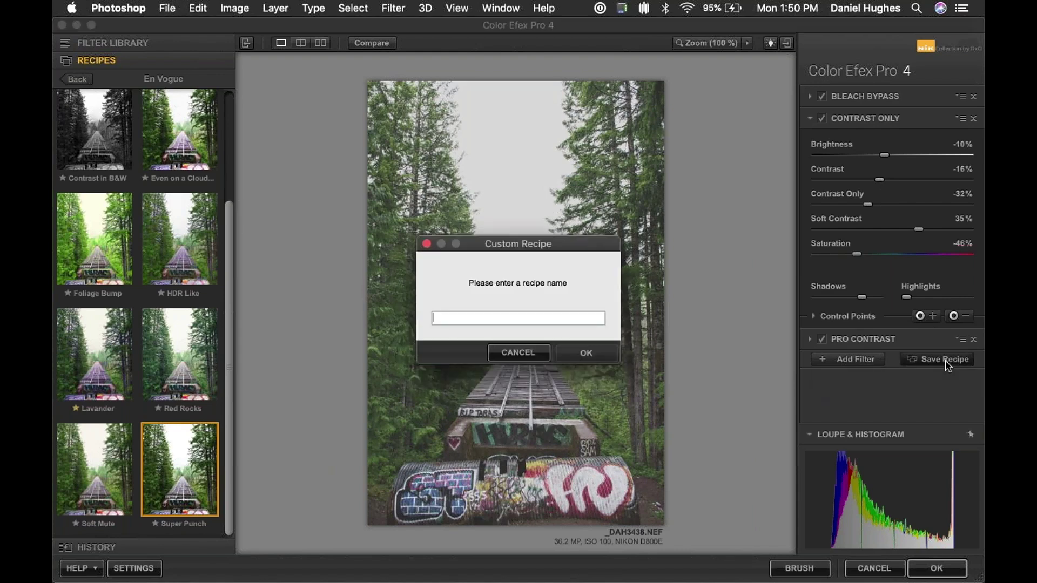
text(Flatten contrast)
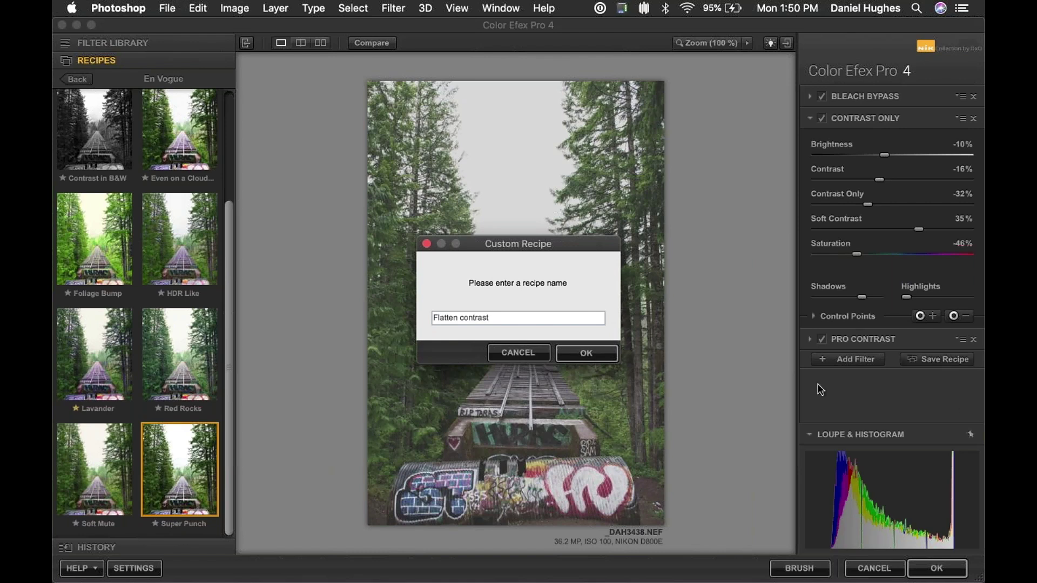
click(587, 353)
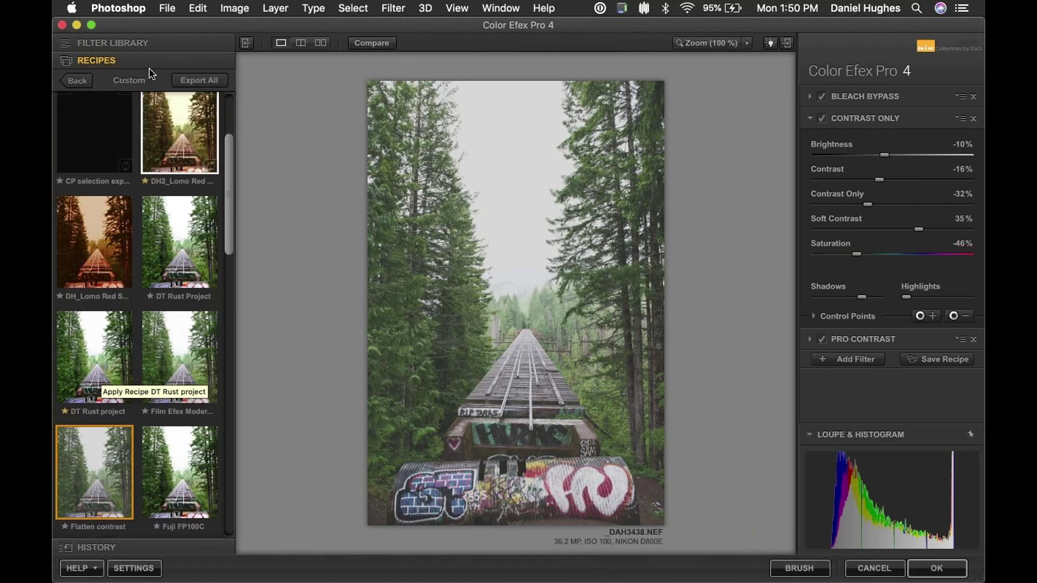
- Remove the Contrast Only, Bleach Bypass and Pro Contrast filters and apply Cross Processing from the filter library instead
click(154, 46)
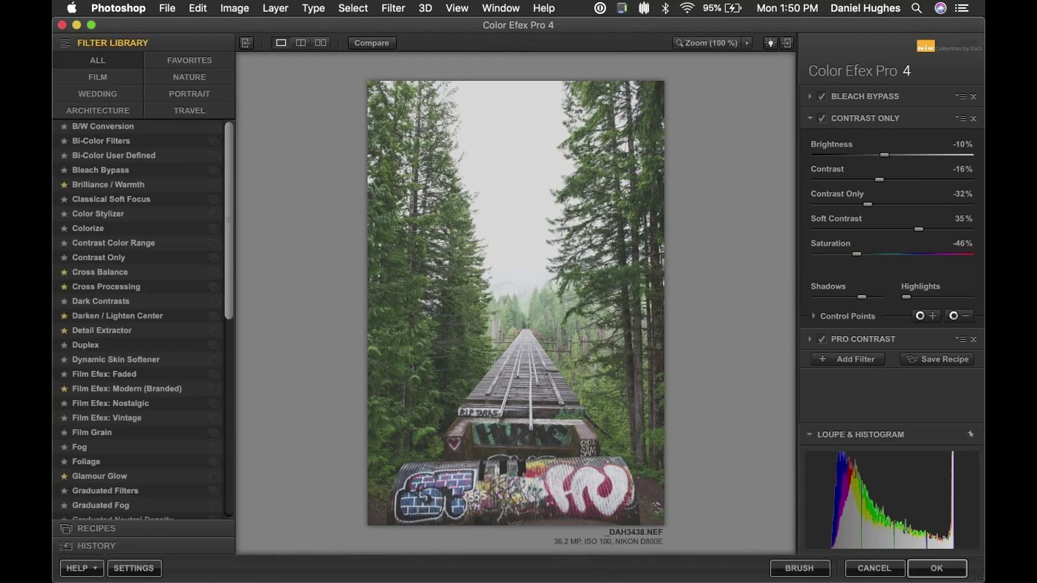
click(973, 118)
click(973, 96)
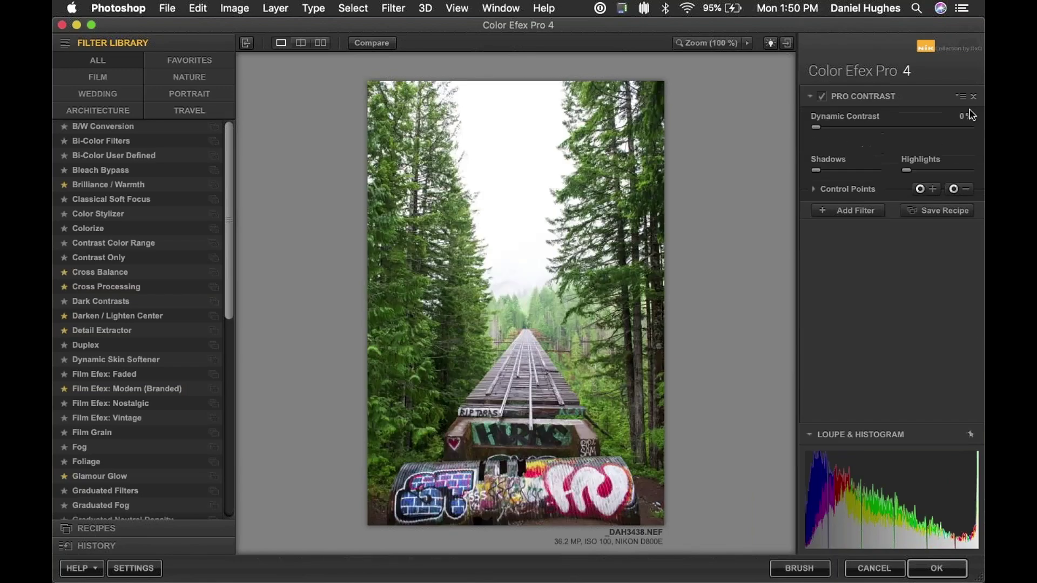
click(973, 96)
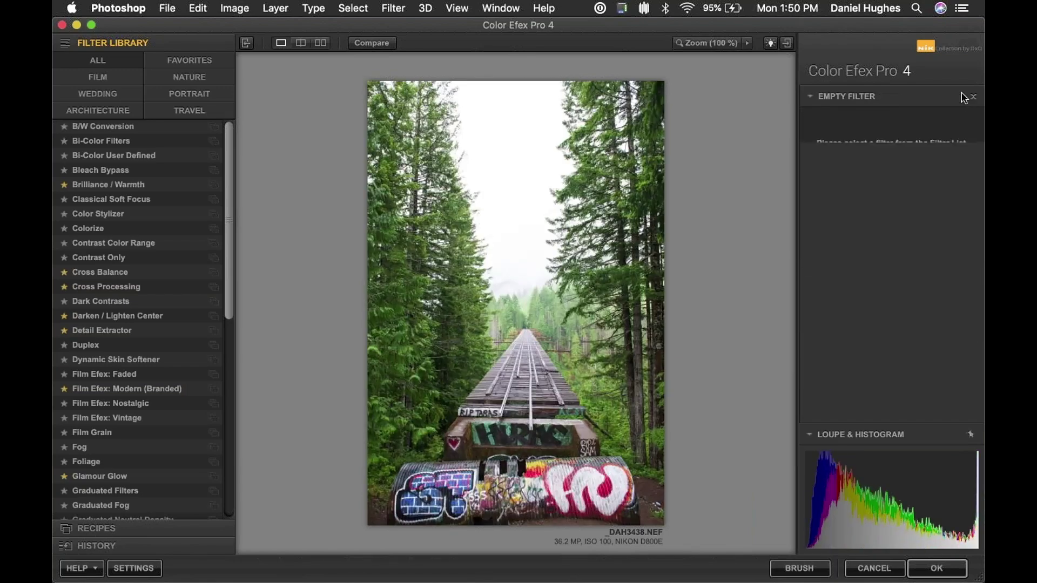
click(103, 287)
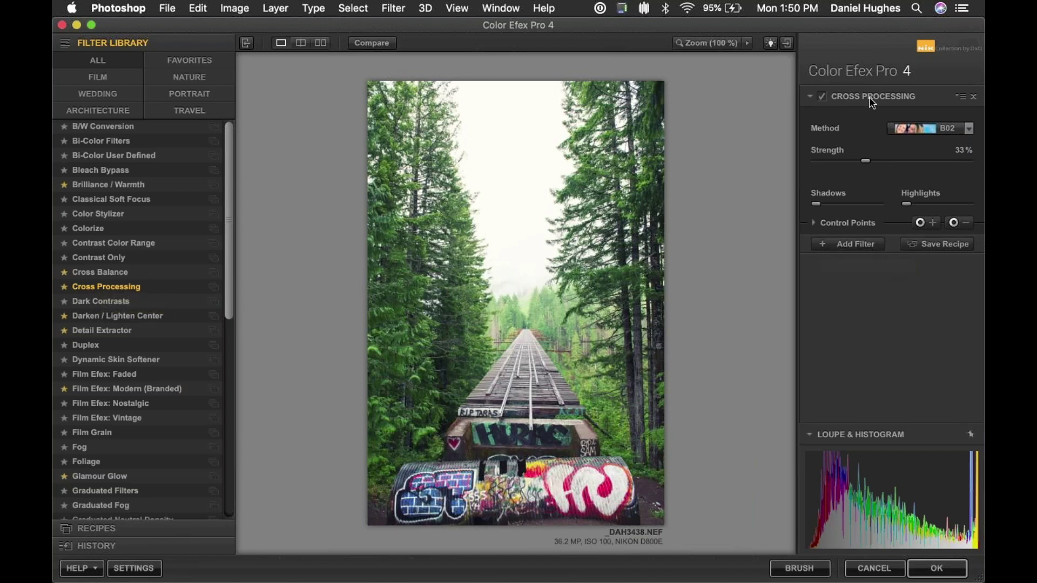
- Add a Film Efex: Vintage filter to the stack with Vignette 5%, Warmth 32% and Saturation 10%
click(847, 245)
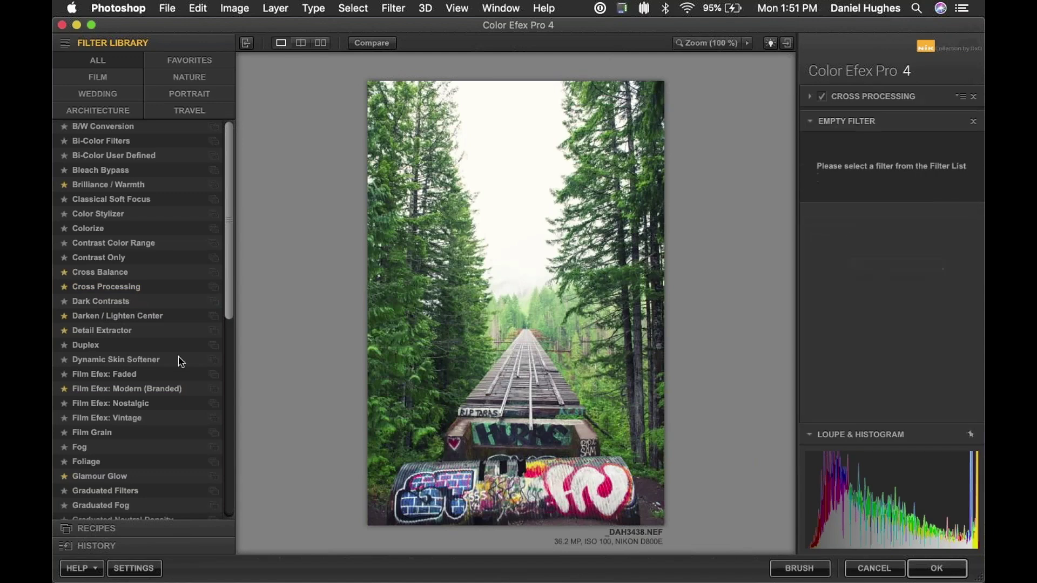
click(128, 420)
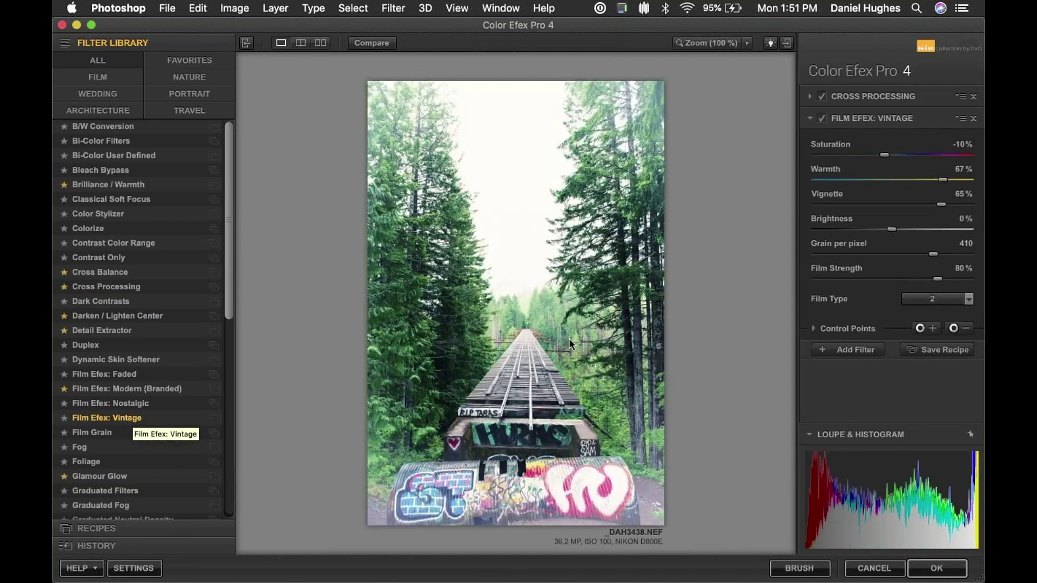
drag(941, 205, 860, 208)
click(898, 205)
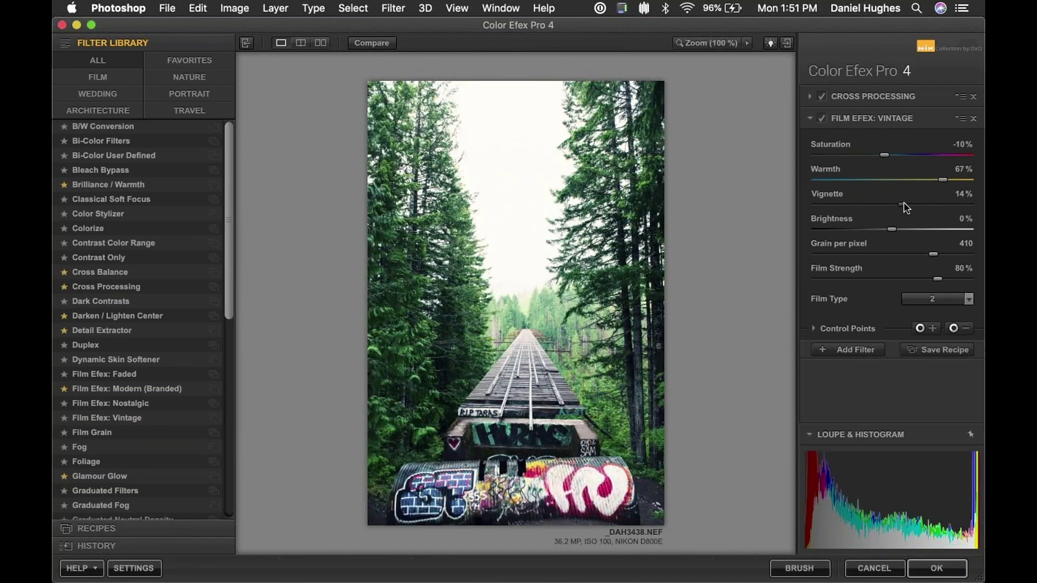
drag(942, 182, 920, 189)
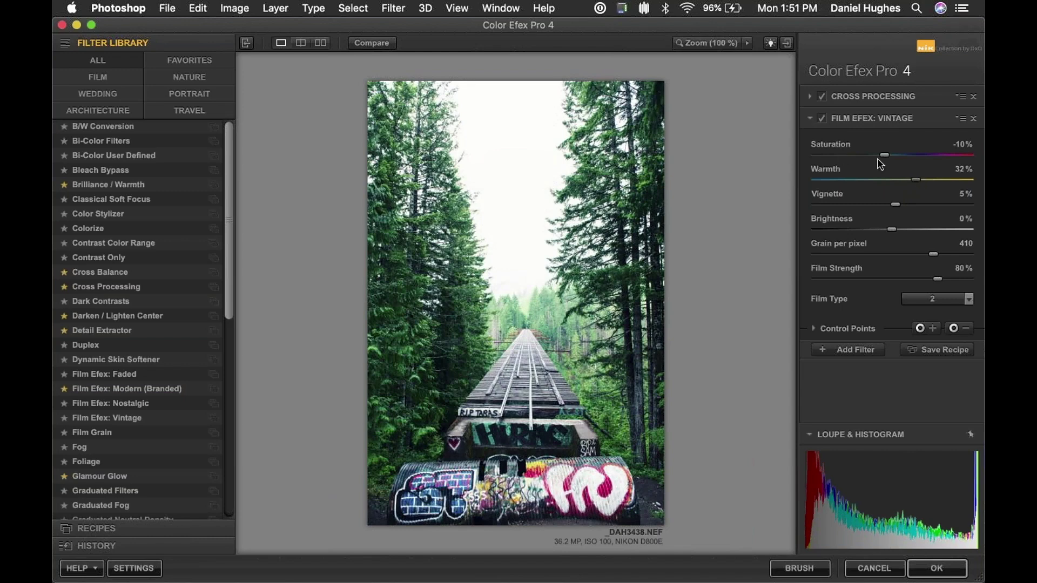
drag(885, 155, 901, 155)
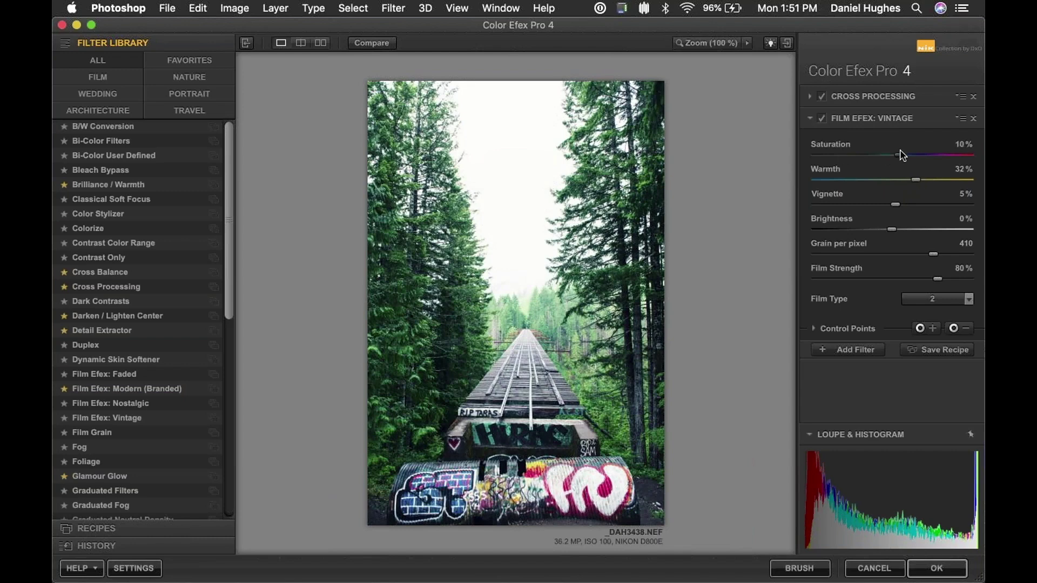
- Add a Glamour Glow filter to the stack with Glow at 51% and Shadows protection at 28%
click(856, 350)
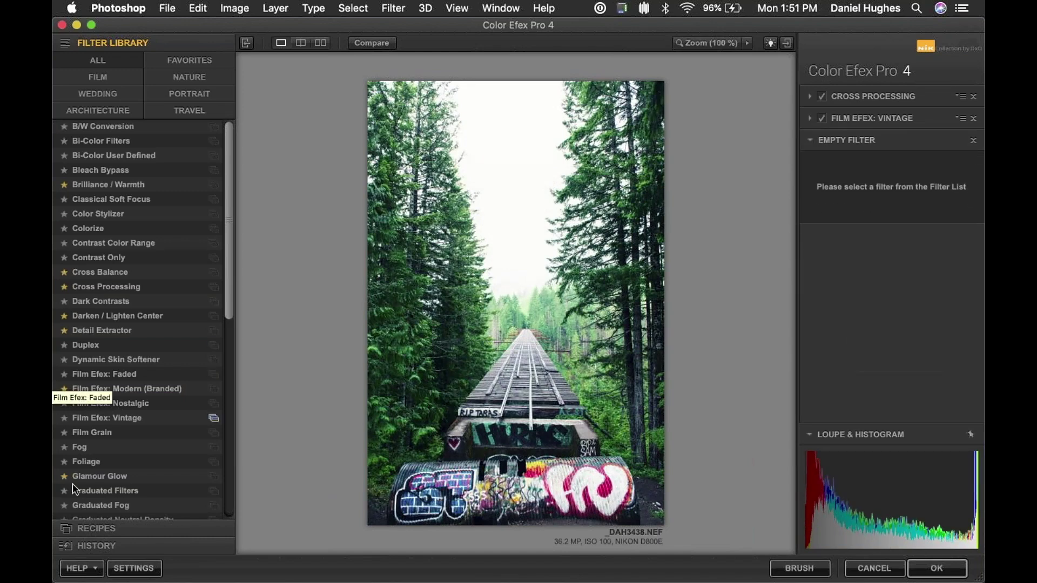
click(92, 479)
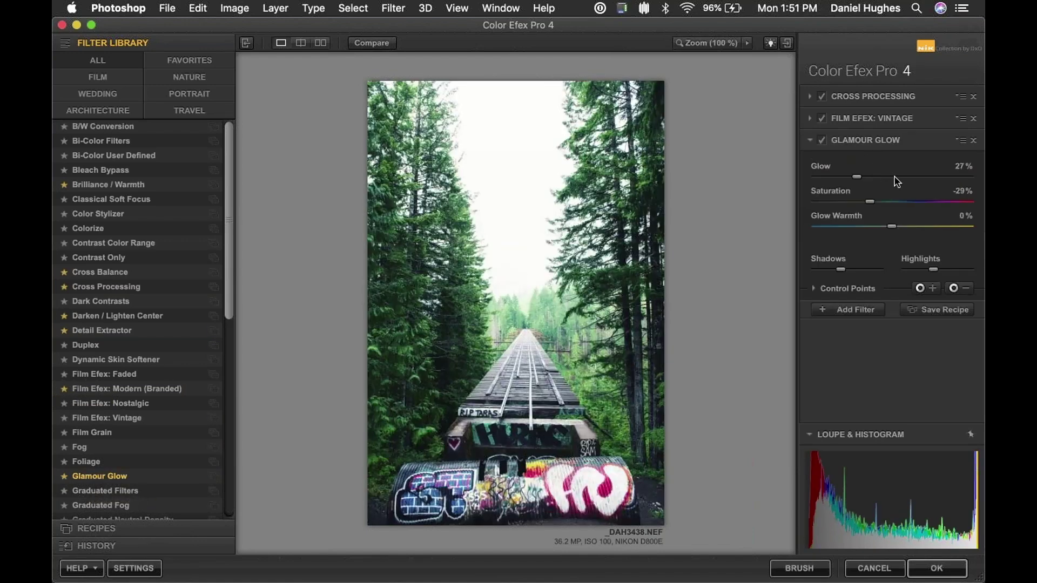
click(894, 177)
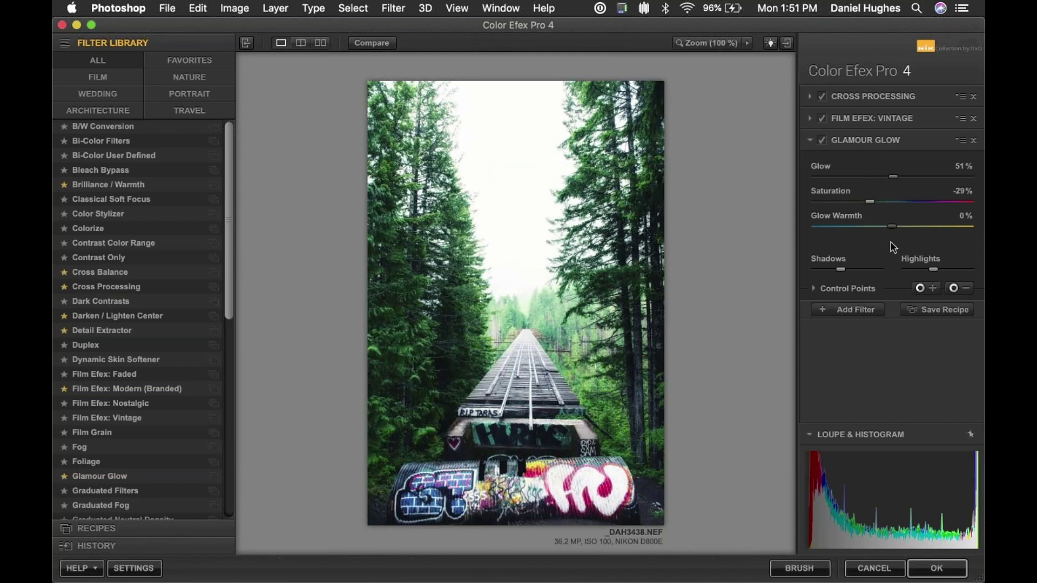
mouse_move(839, 270)
drag(841, 274, 834, 274)
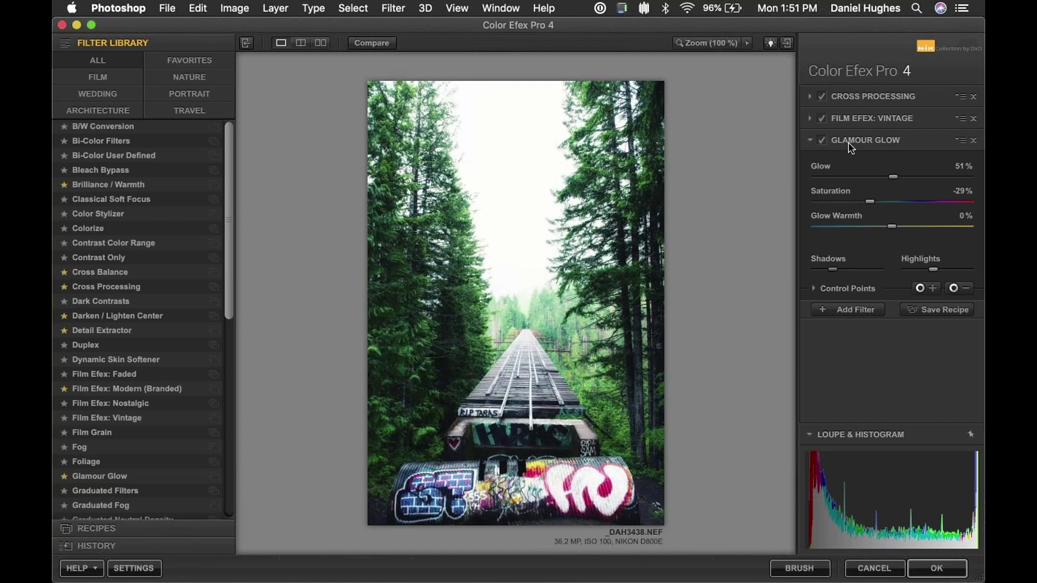
- Save the three stacked filters as a custom recipe named dark glow 2
click(936, 314)
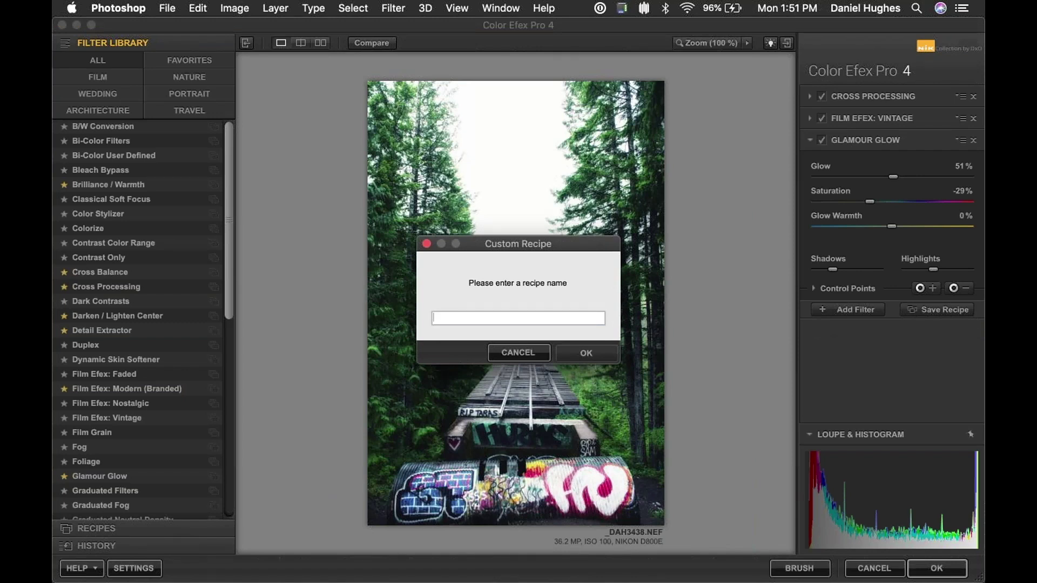
text(dark glow 2)
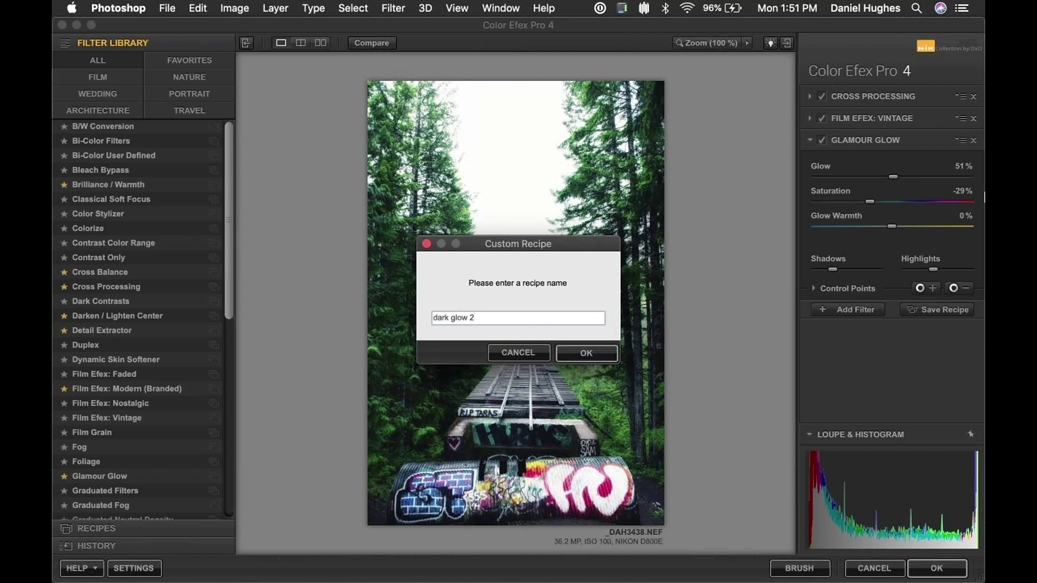
click(586, 354)
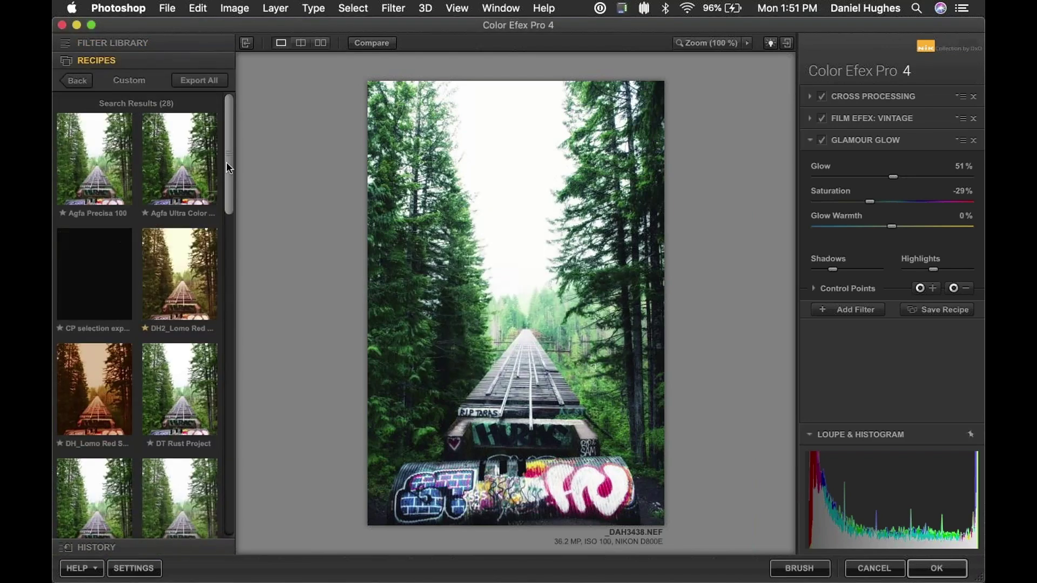
- Find the dark glow 2 recipe among the custom recipes and open the photo's edit history
drag(226, 164, 225, 520)
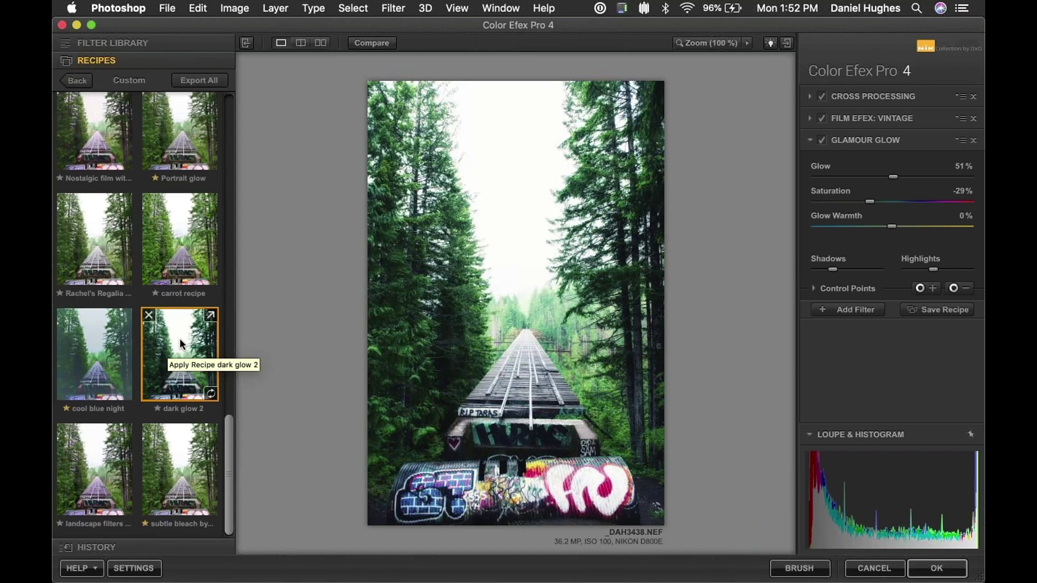
click(162, 549)
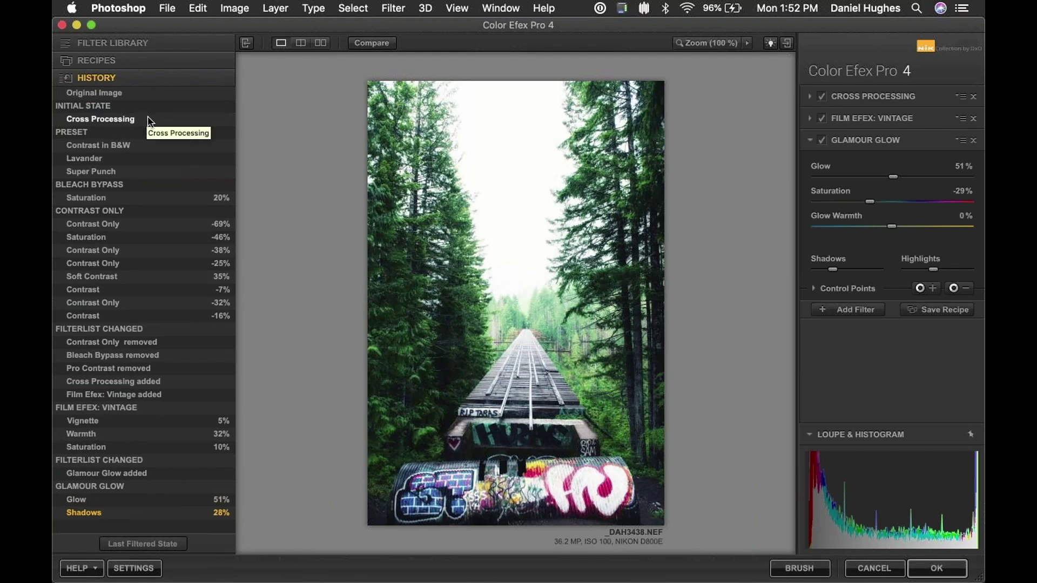
- Look over the filter library and the custom recipes, and return to the edit history
click(119, 43)
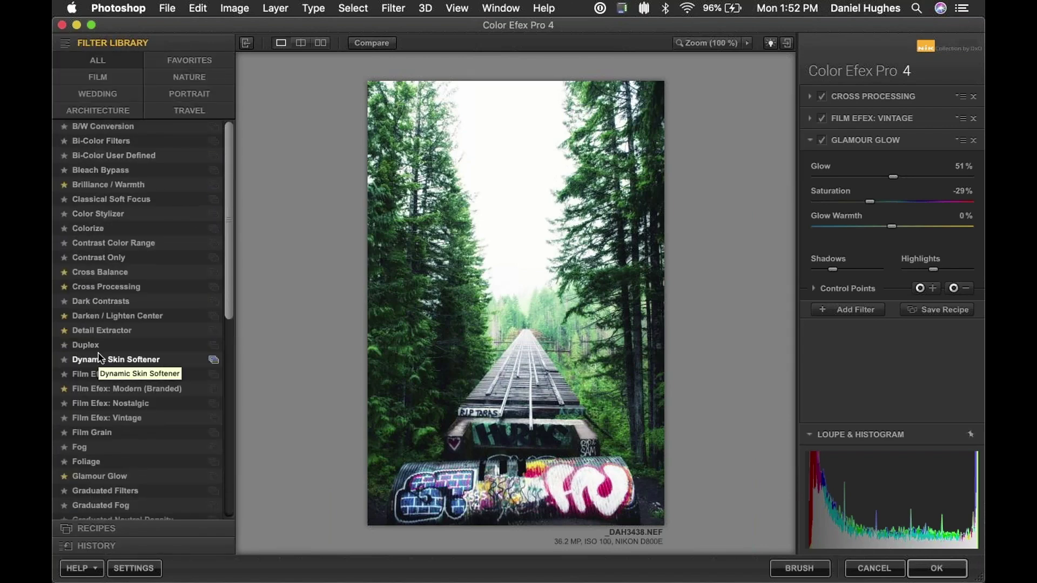
click(93, 529)
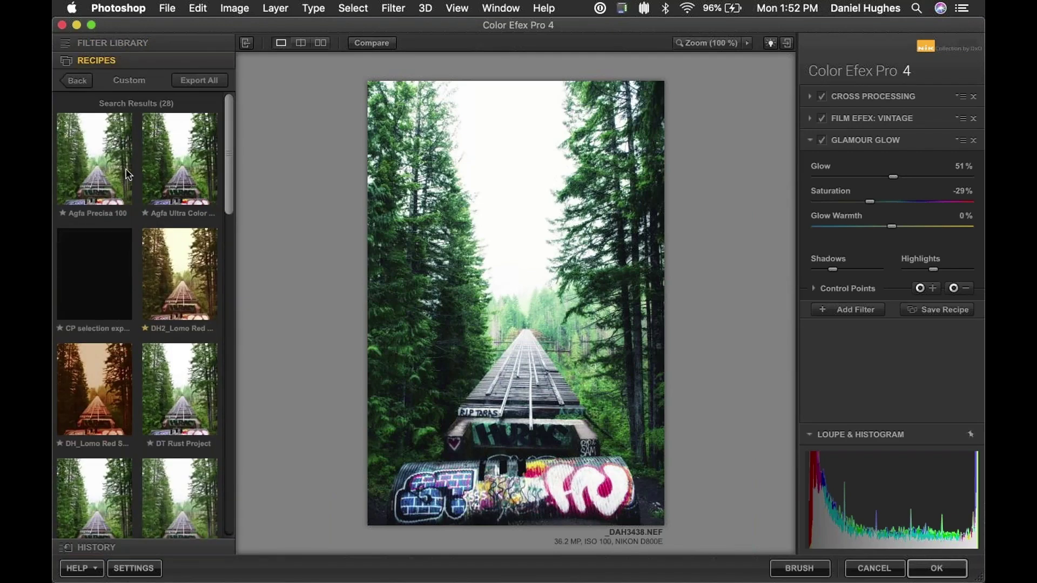
click(96, 548)
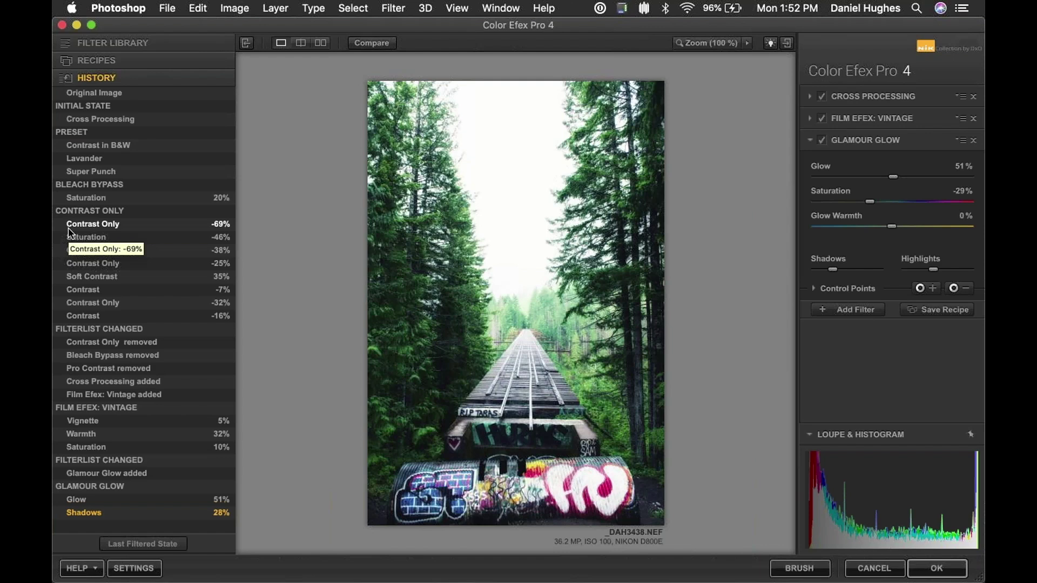
- Revert the photo to the Contrast Only -69% history state and restore the final Glamour Glow Shadows state
click(107, 226)
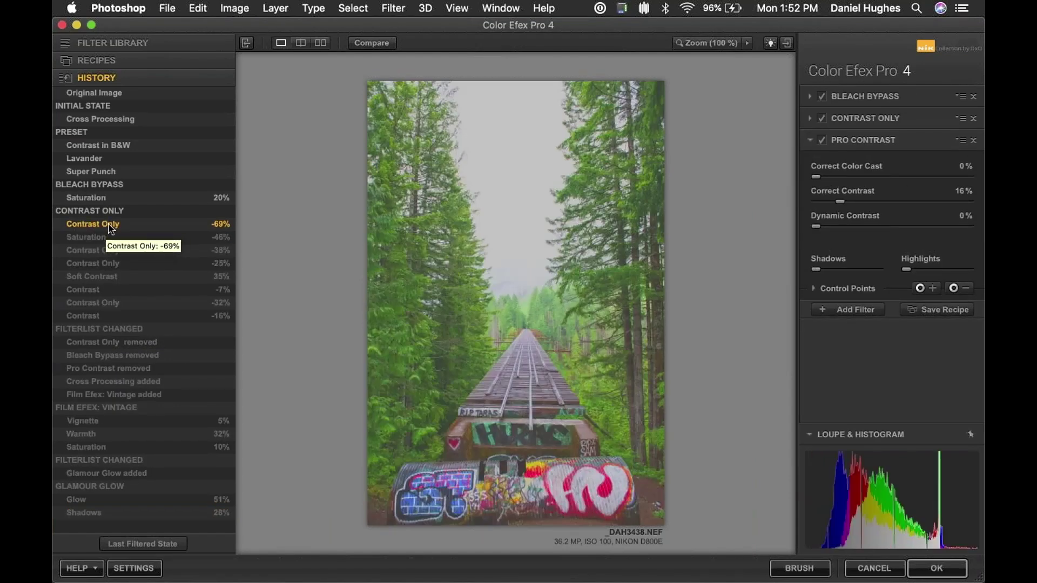
click(107, 516)
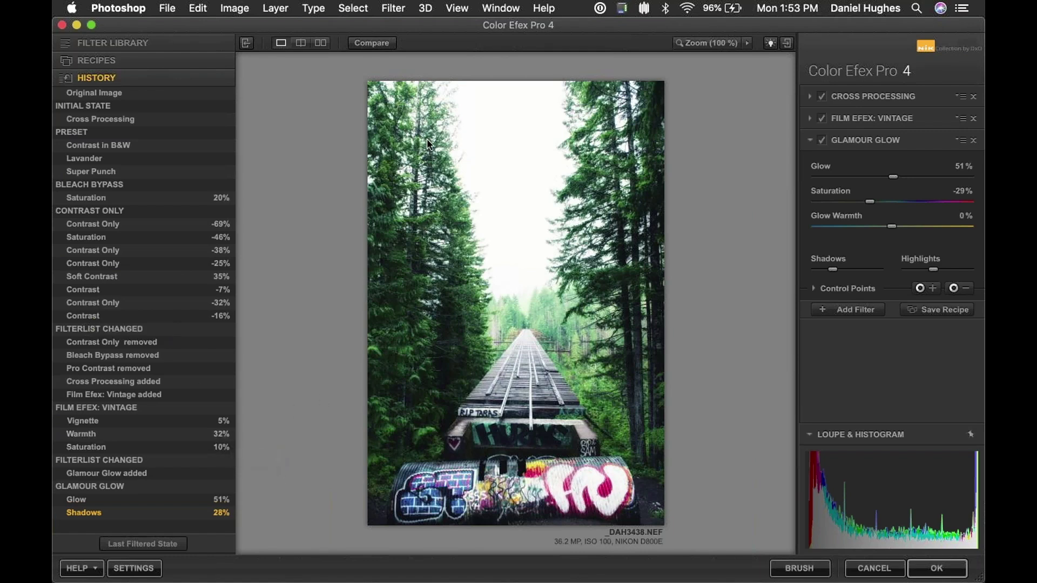
- Compare the filtered bridge photo with the original image twice, returning to the filtered view each time
click(377, 46)
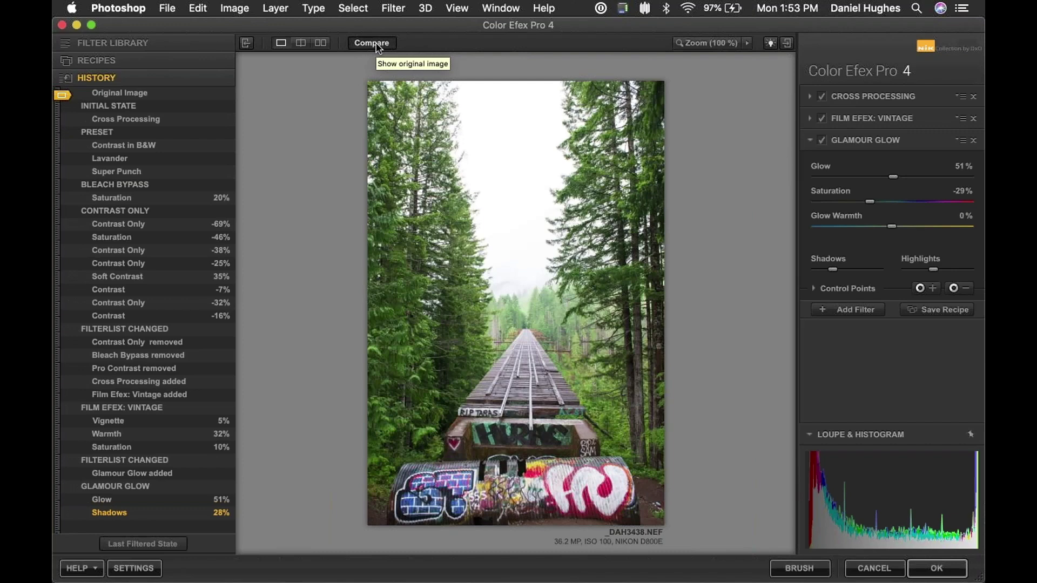
click(377, 46)
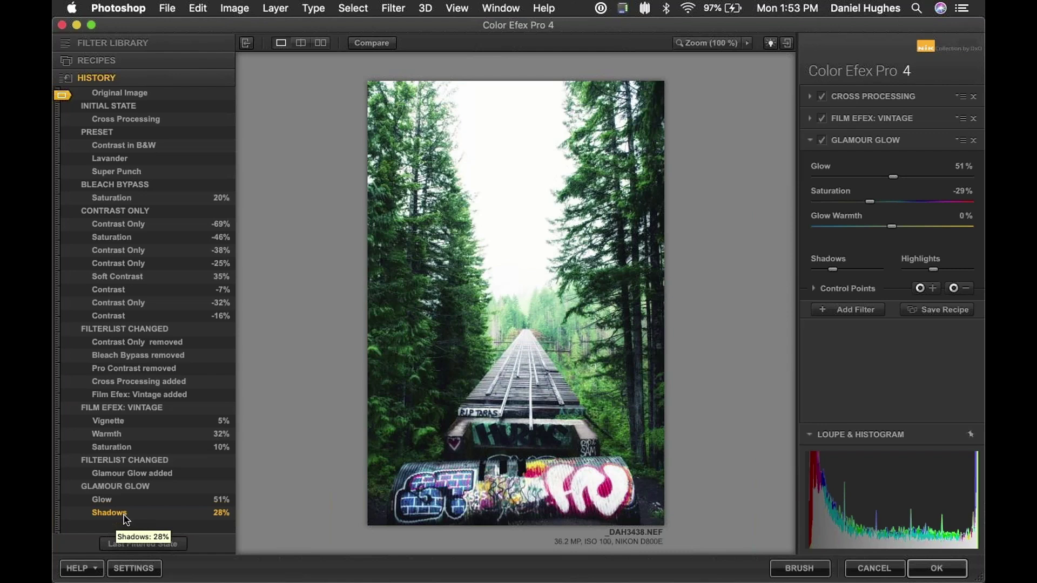
click(384, 47)
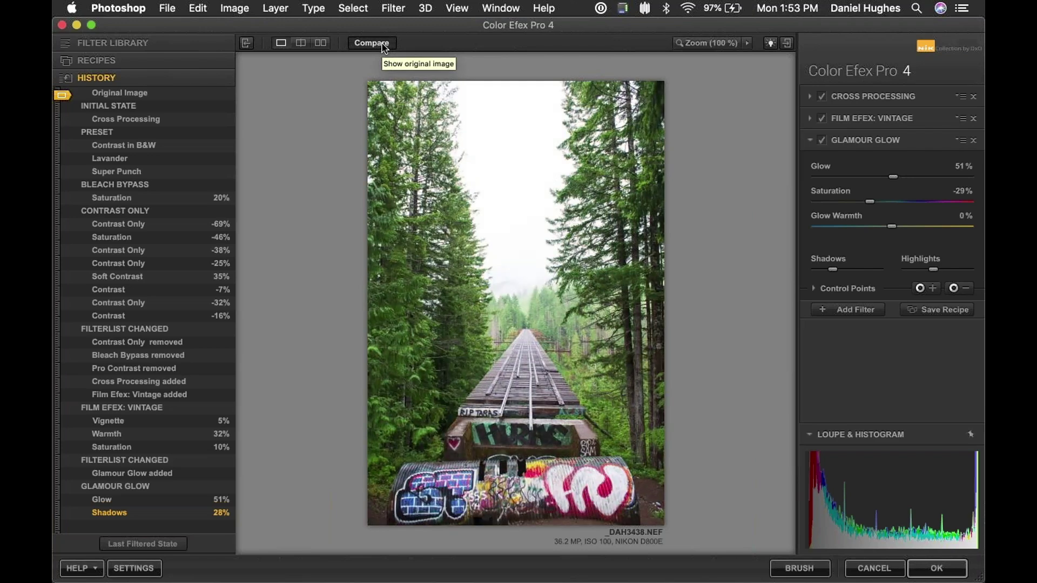
click(384, 48)
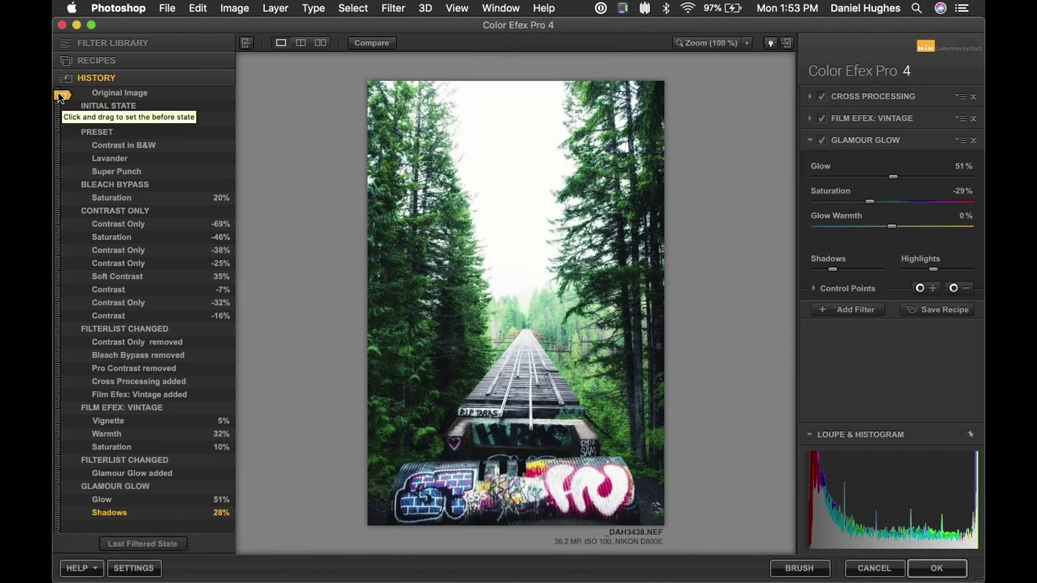
- Compare the edit against the Contrast Only -69% history state, and set the before state back to Original Image
drag(59, 121, 68, 229)
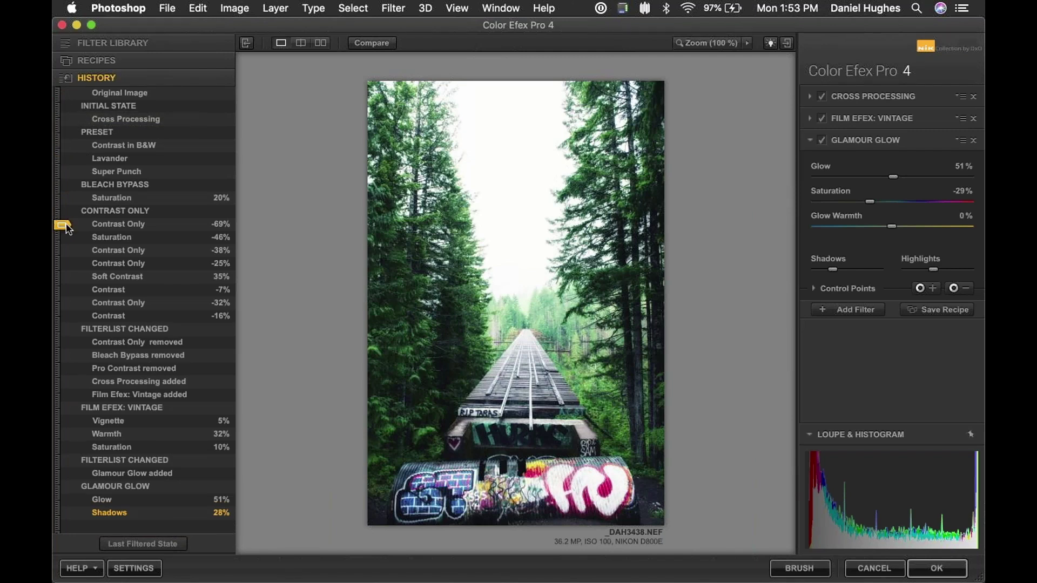
click(385, 47)
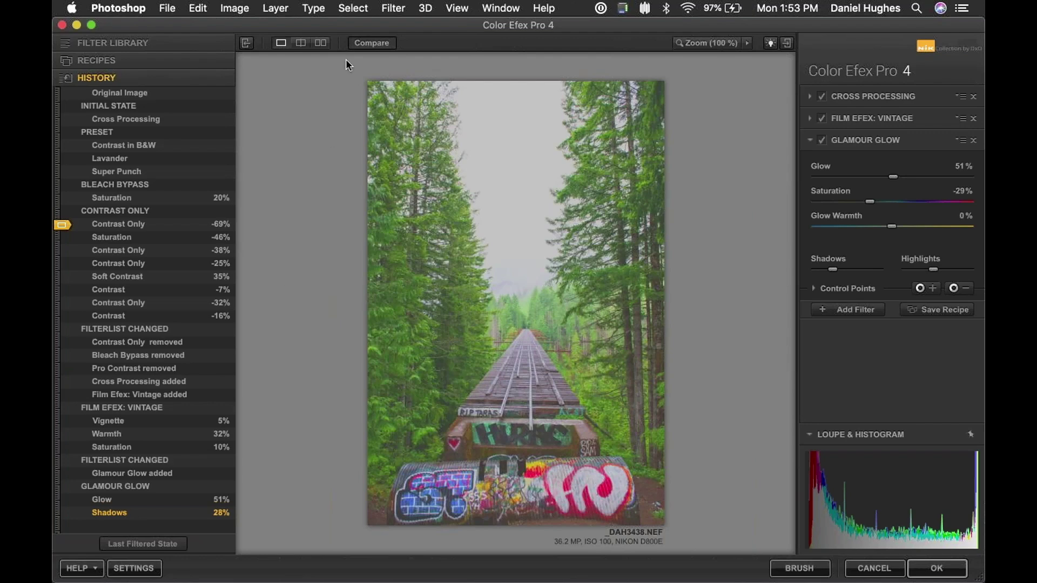
click(368, 43)
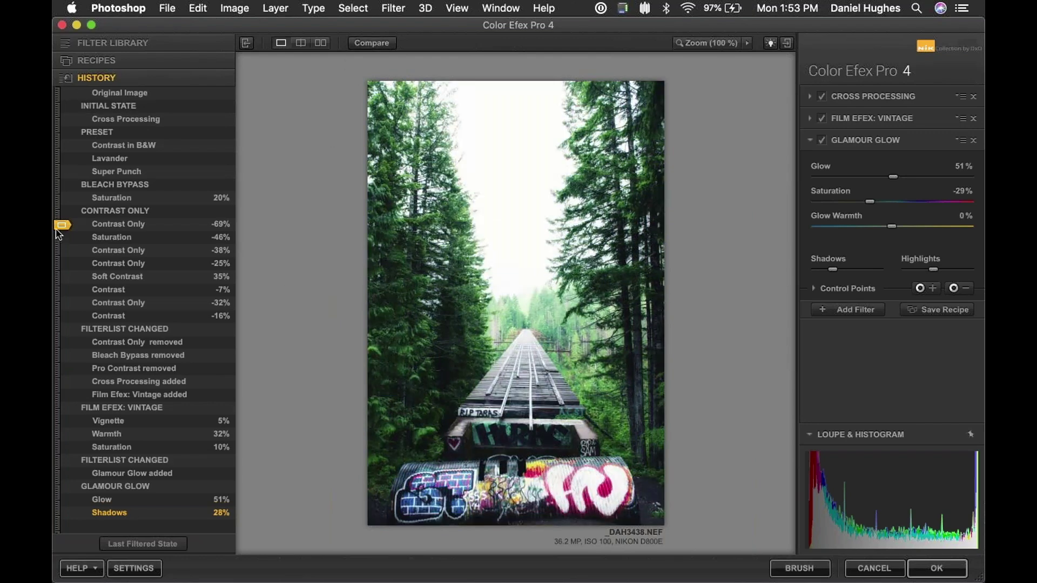
drag(58, 234, 65, 97)
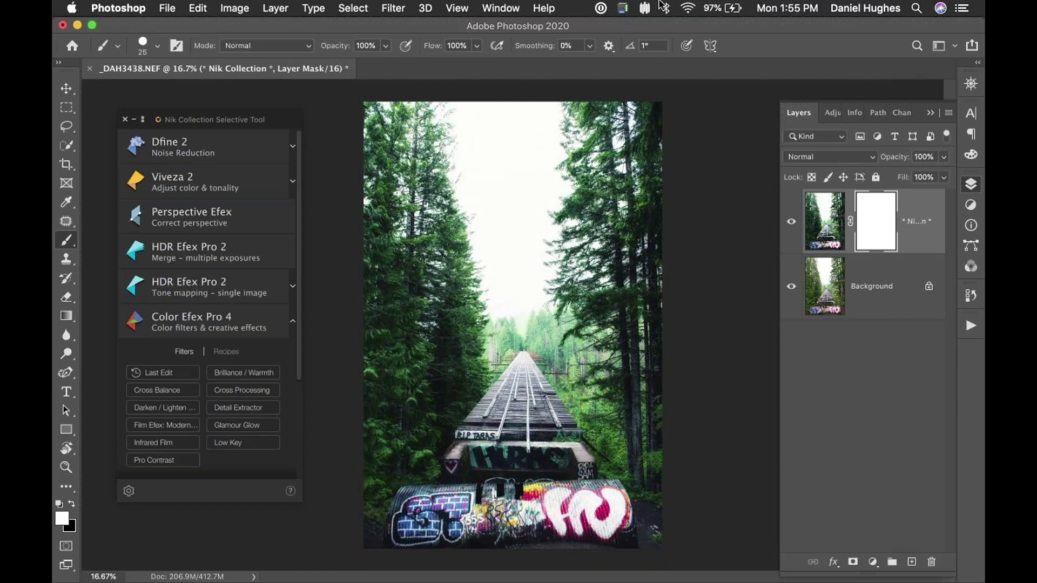
- Switch to the Nik Collection webinars page in Chrome and minimise the Photoshop window out of the way
key(super+Tab)
key(super+Tab)
key(super+Tab)
key(super+Tab)
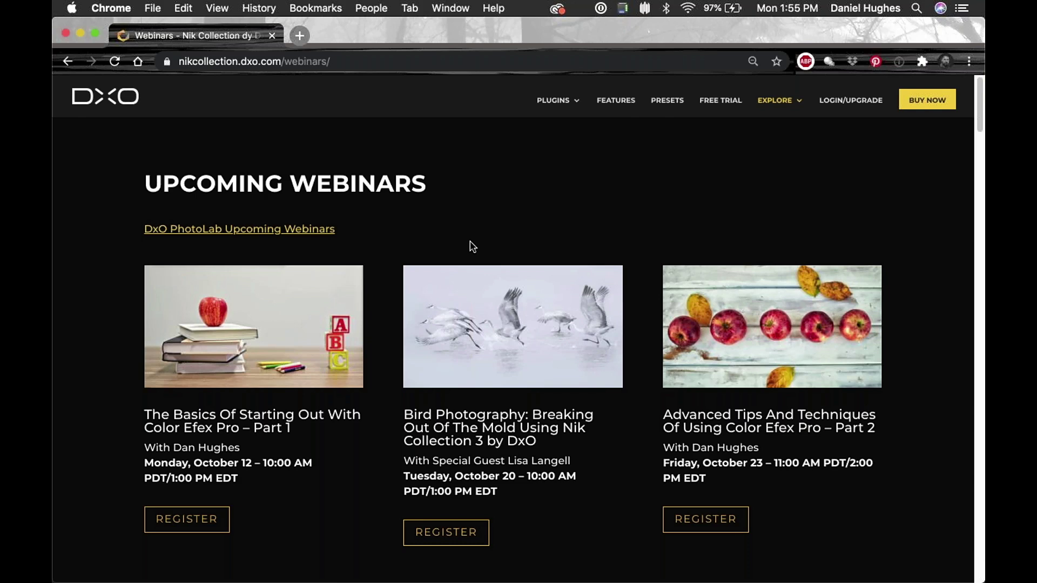
mouse_move(352, 581)
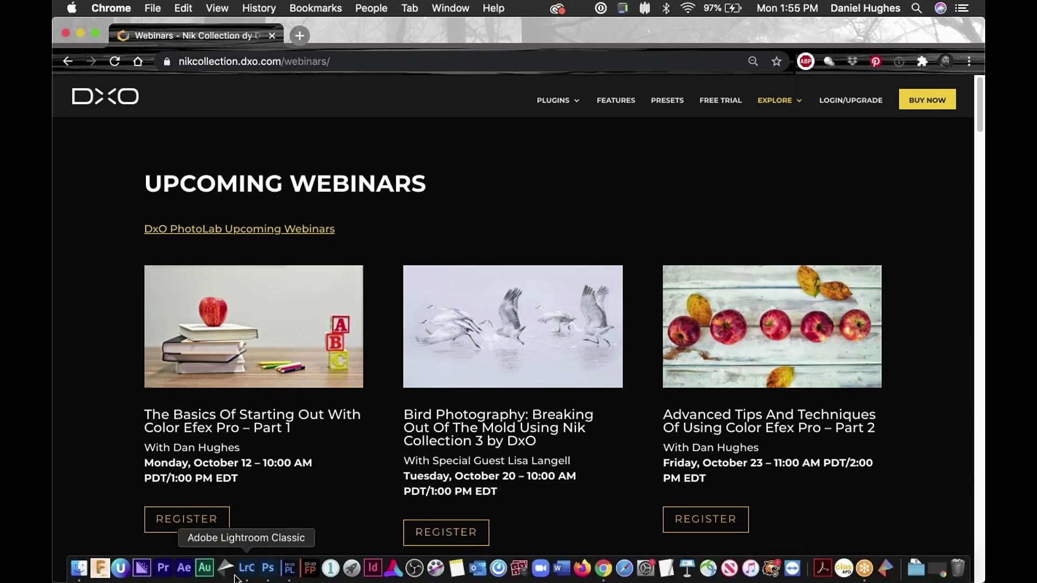
click(268, 568)
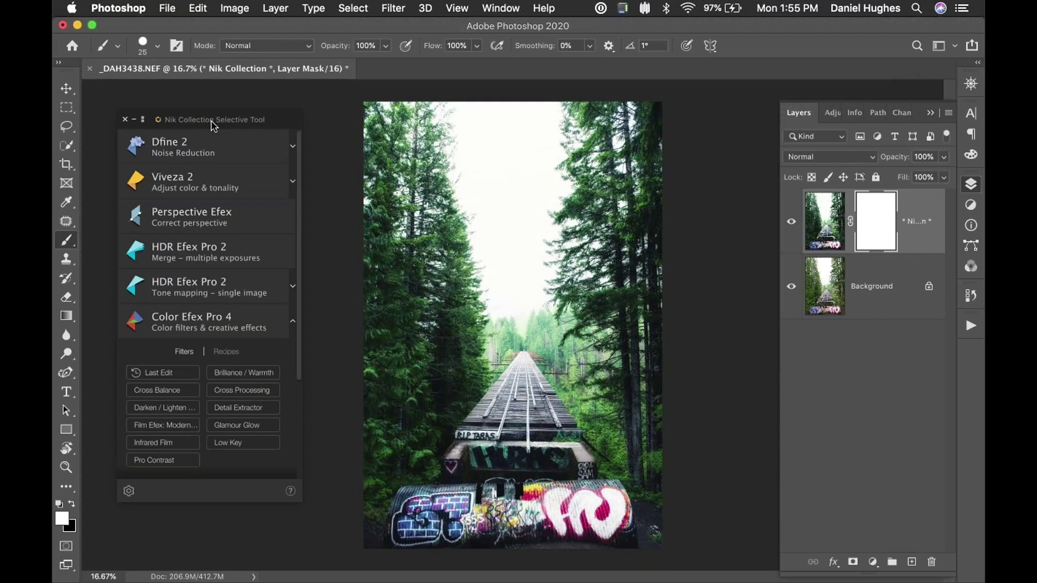
click(78, 25)
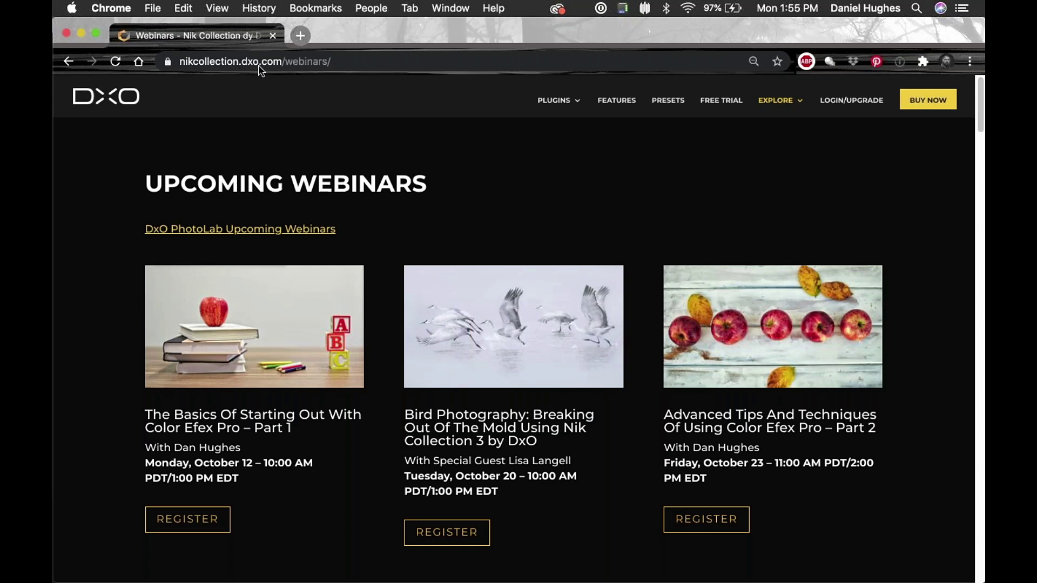
- Go to the Nik Collection home page and open the Webinars page from there
click(115, 100)
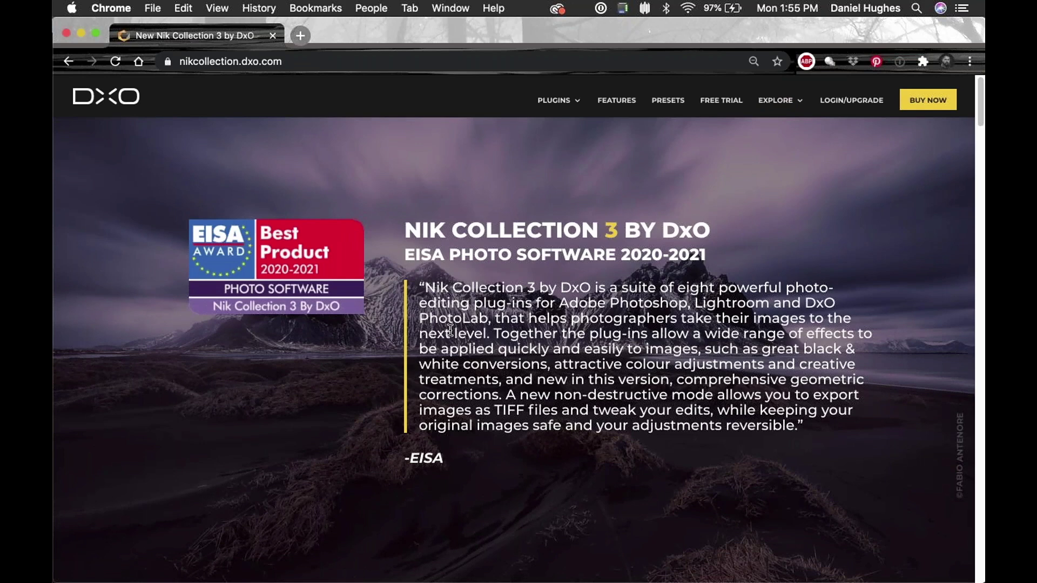
mouse_move(783, 103)
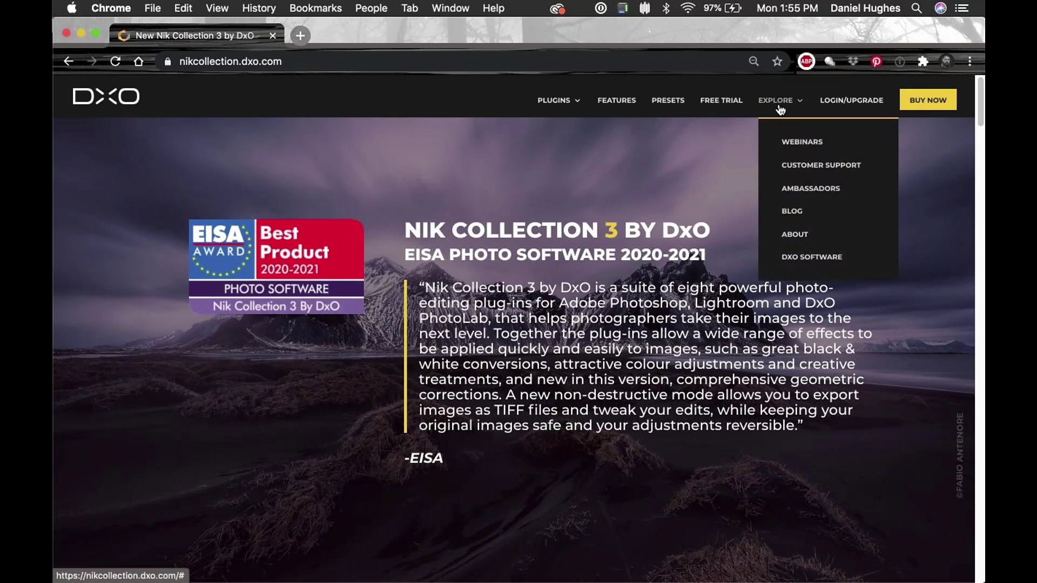
click(793, 149)
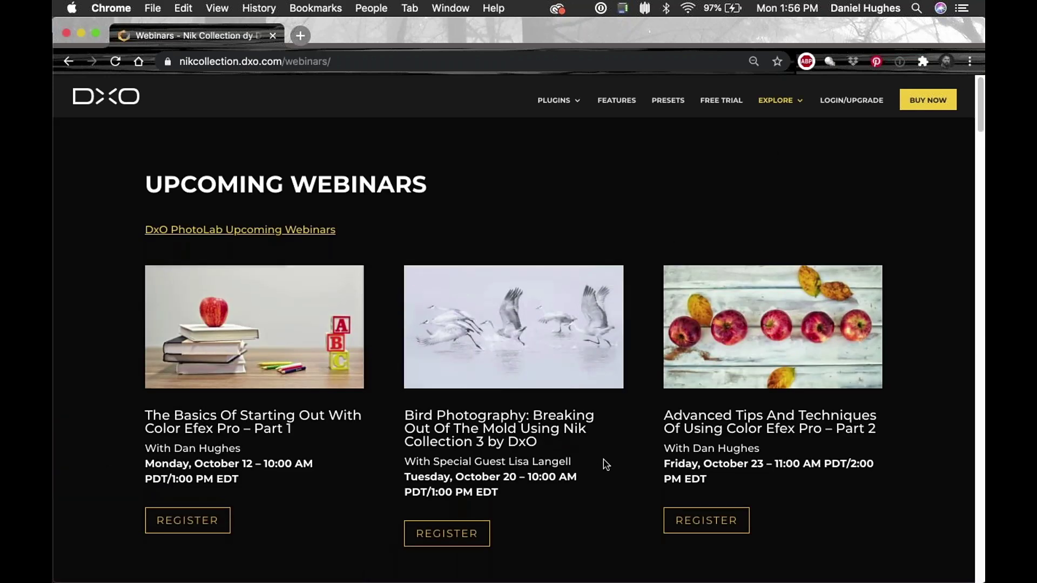
- Look through the upcoming and recorded Nik Collection webinars, and return to the start of the recorded list
scroll(603, 464, down, 5)
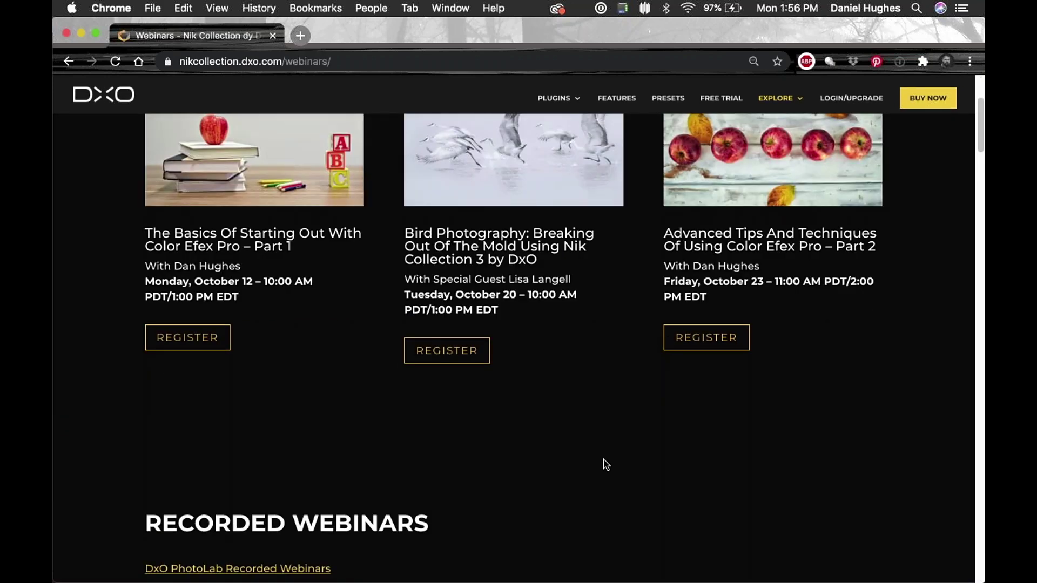
scroll(606, 465, down, 8)
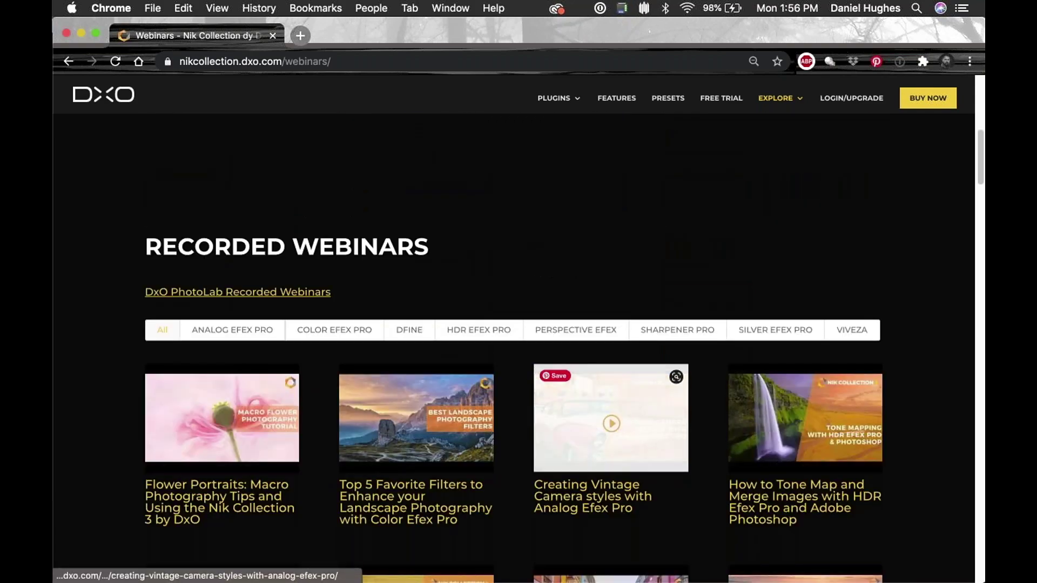
scroll(606, 464, down, 10)
scroll(606, 464, down, 8)
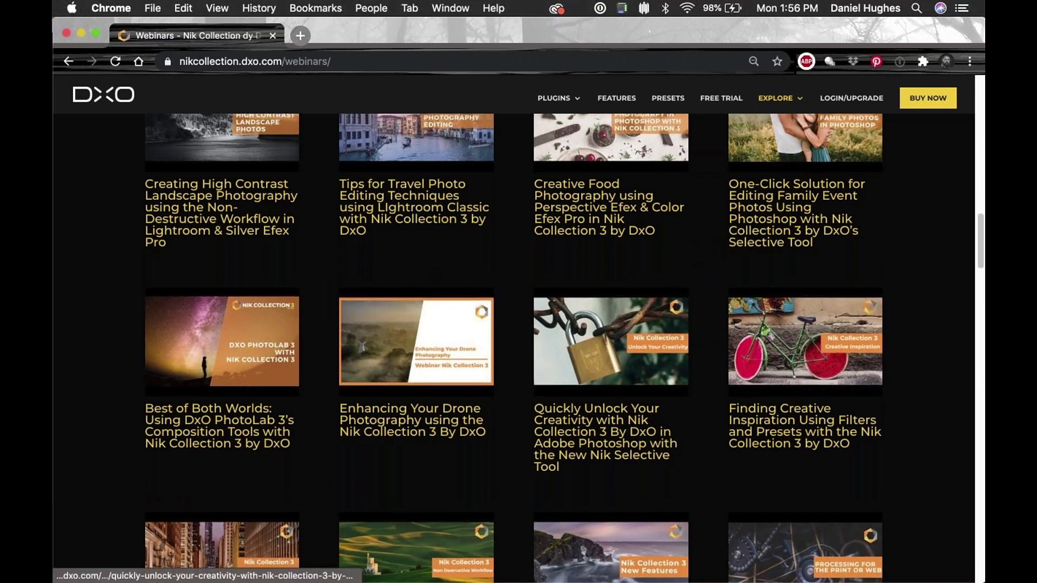
scroll(606, 324, down, 16)
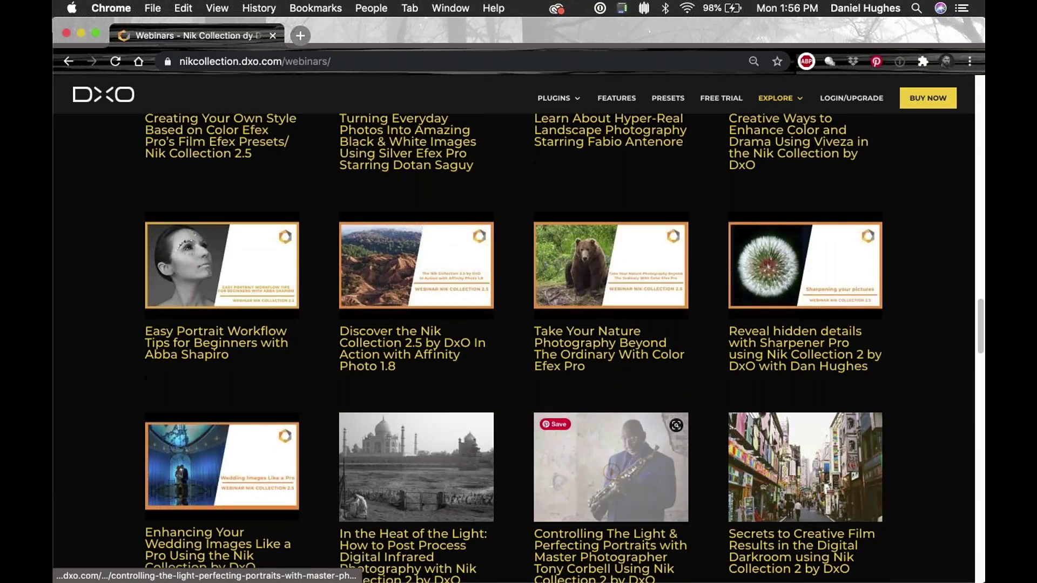
scroll(610, 465, down, 4)
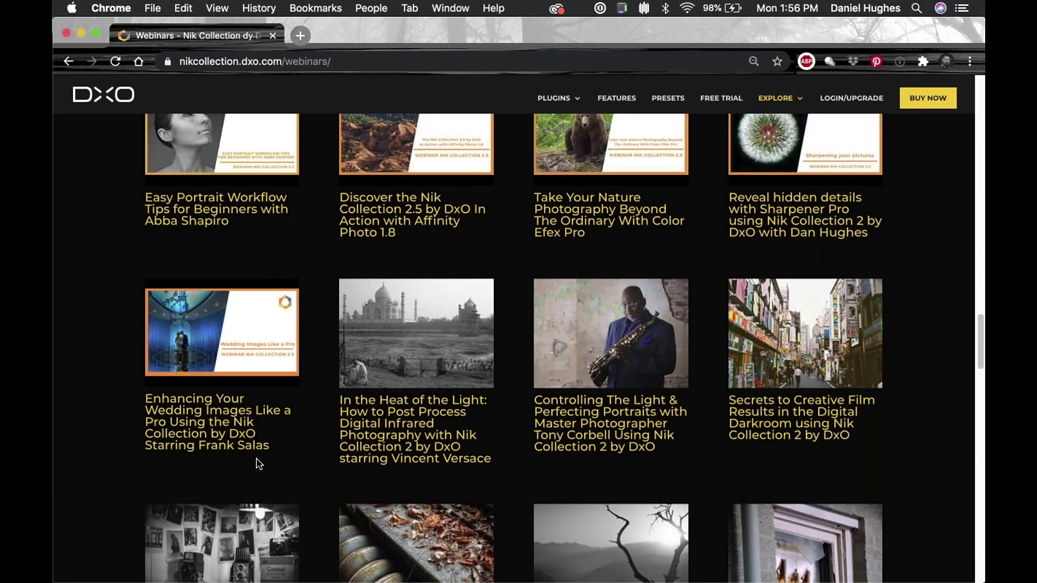
scroll(259, 464, down, 5)
scroll(259, 463, down, 5)
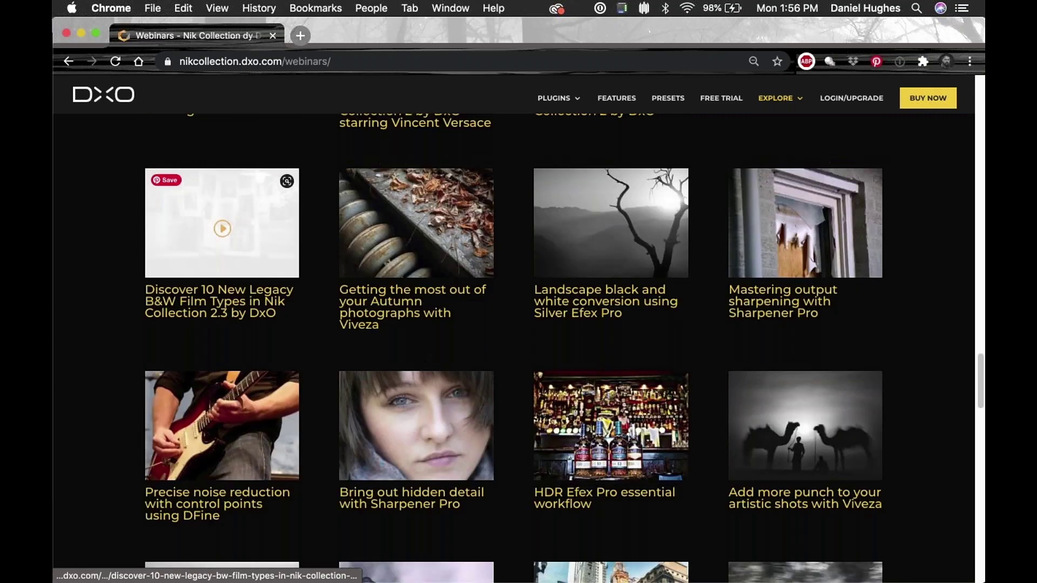
scroll(258, 466, down, 5)
scroll(259, 465, down, 6)
scroll(259, 466, down, 2)
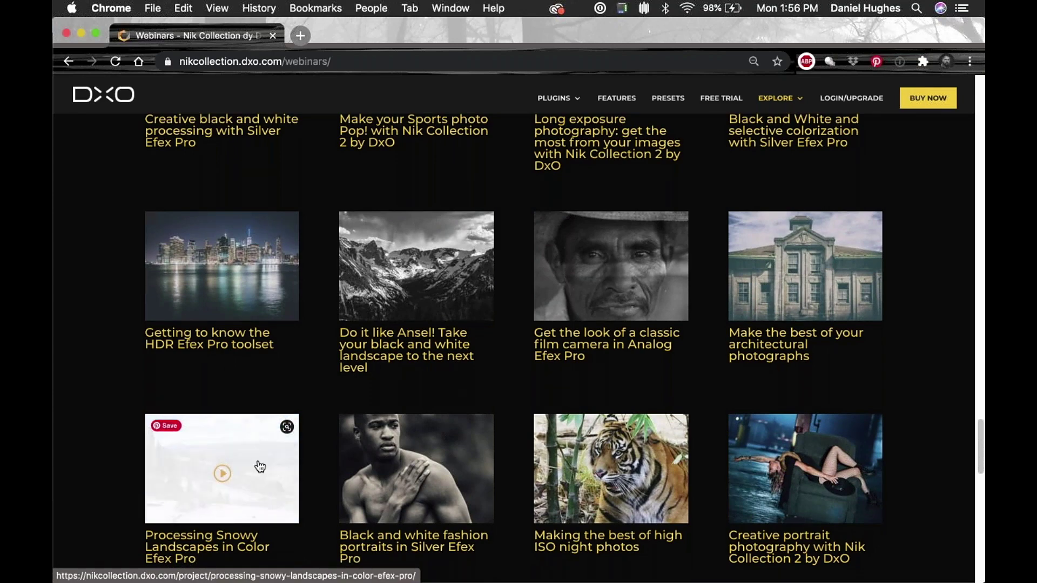
scroll(260, 467, up, 15)
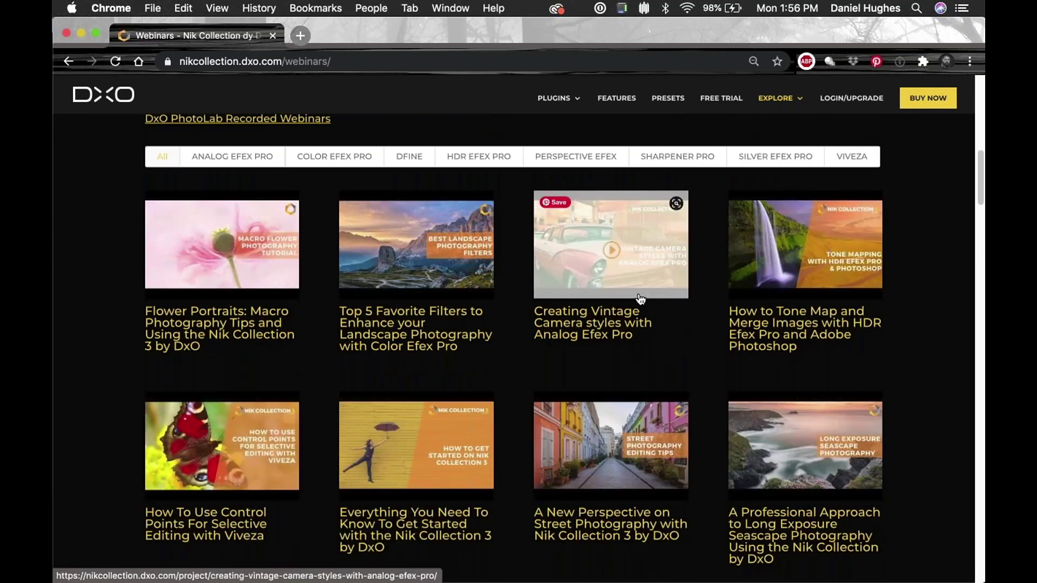
scroll(686, 205, up, 4)
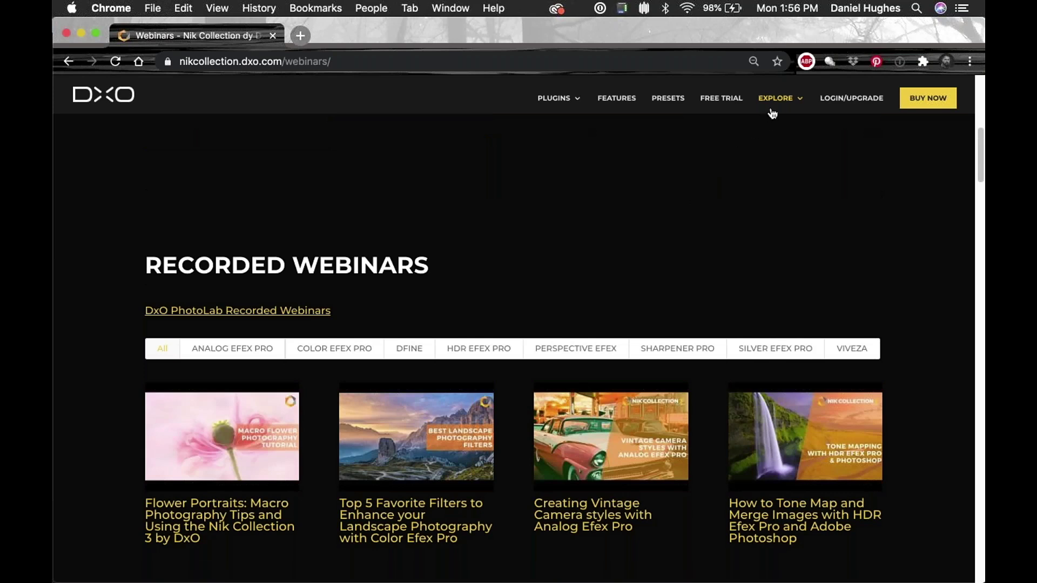
- Open Nik Collection customer support and look through its documentation, FAQs and Color Efex Pro topics
mouse_move(775, 104)
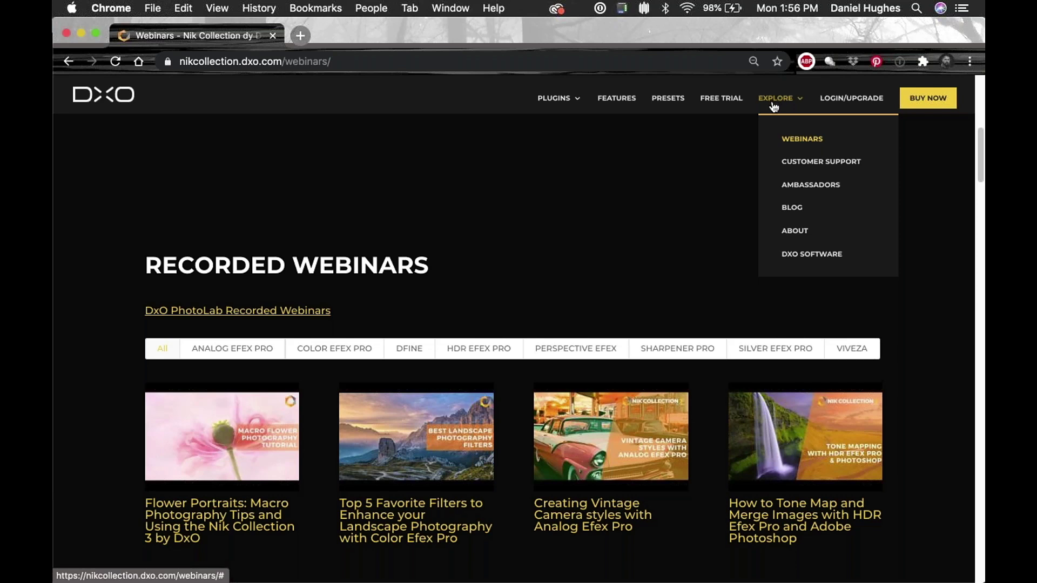
click(800, 166)
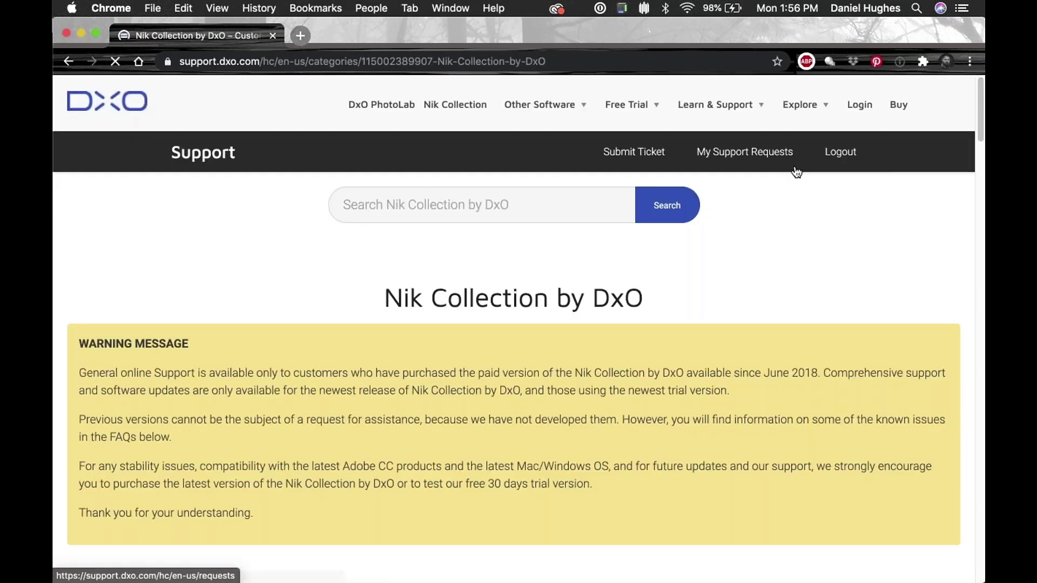
scroll(314, 302, down, 8)
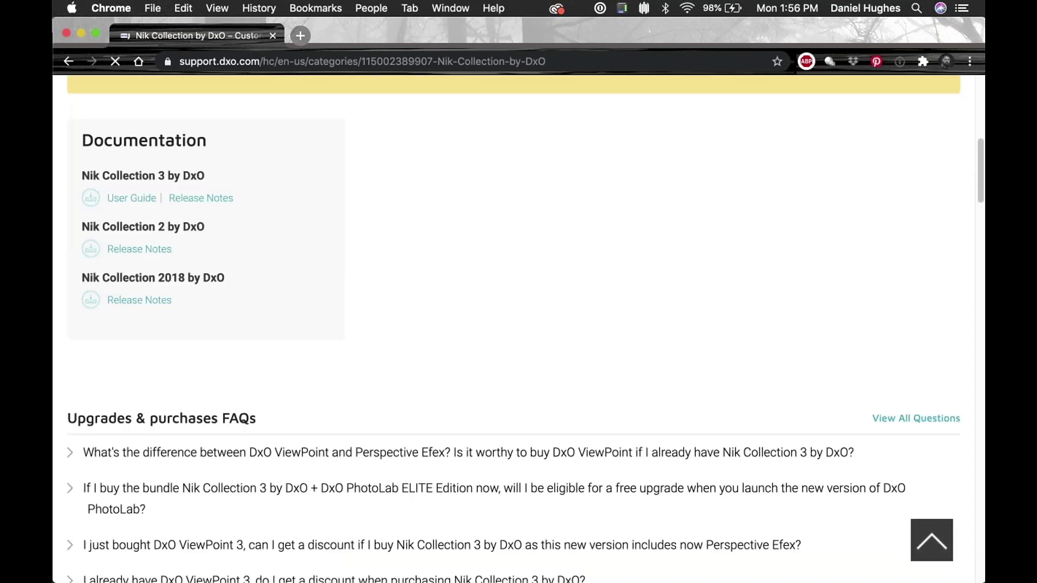
scroll(519, 324, up, 2)
scroll(313, 305, down, 8)
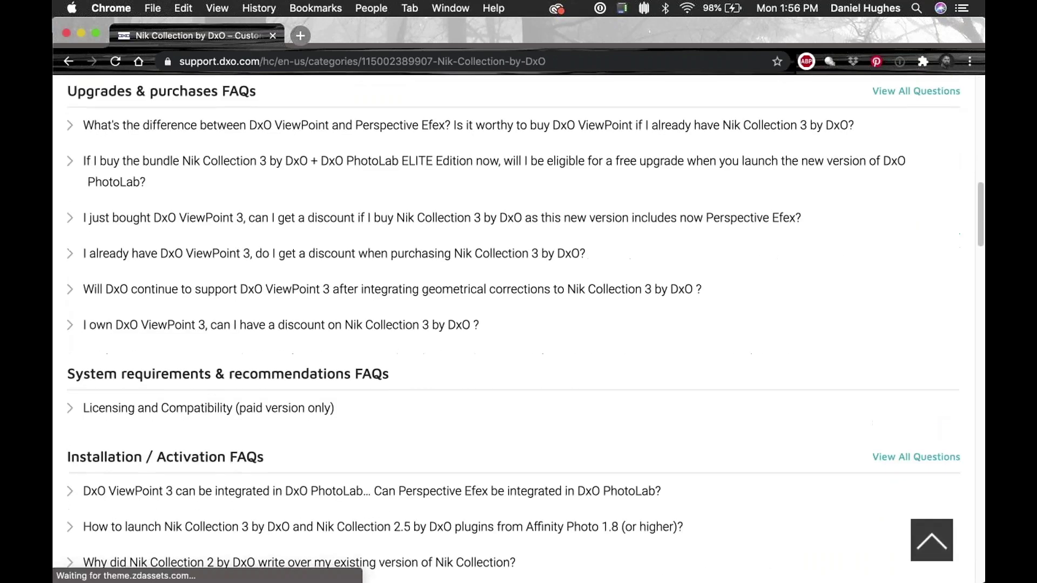
scroll(313, 305, down, 12)
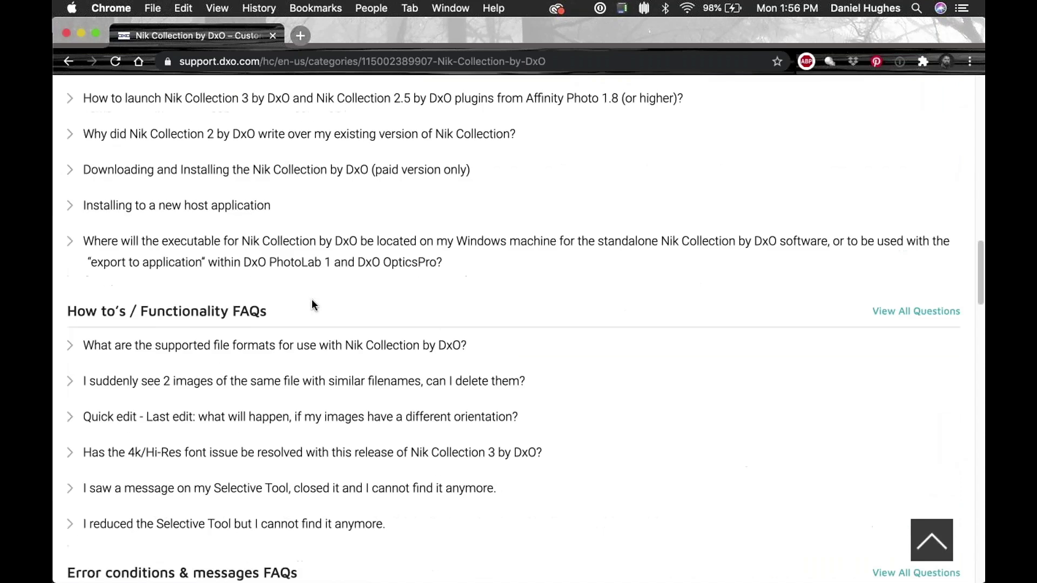
scroll(313, 304, down, 10)
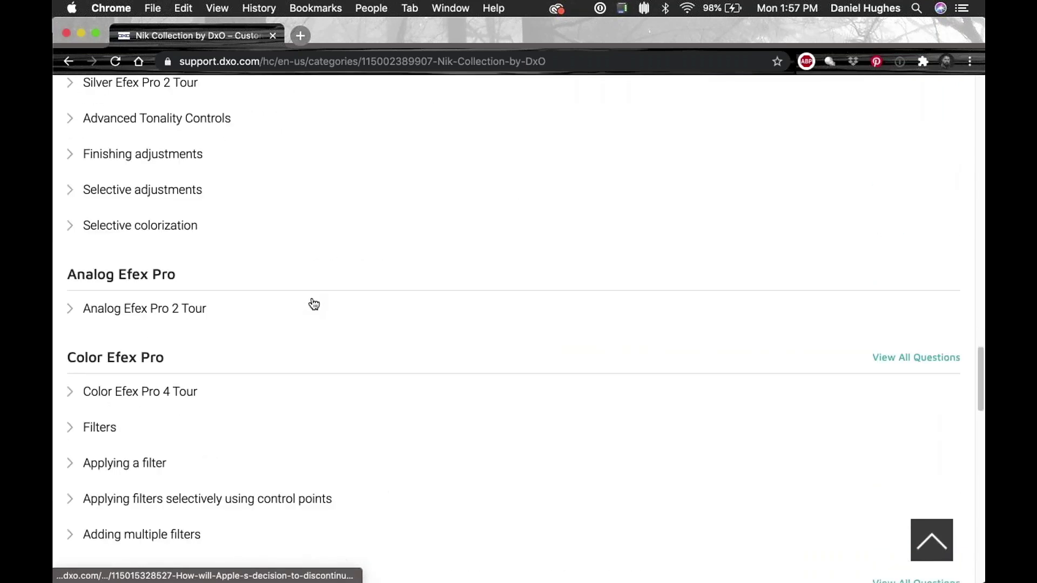
- Open the Color Efex Pro 4 Tour support article and read through its View Modes and Filters sections
scroll(314, 304, down, 4)
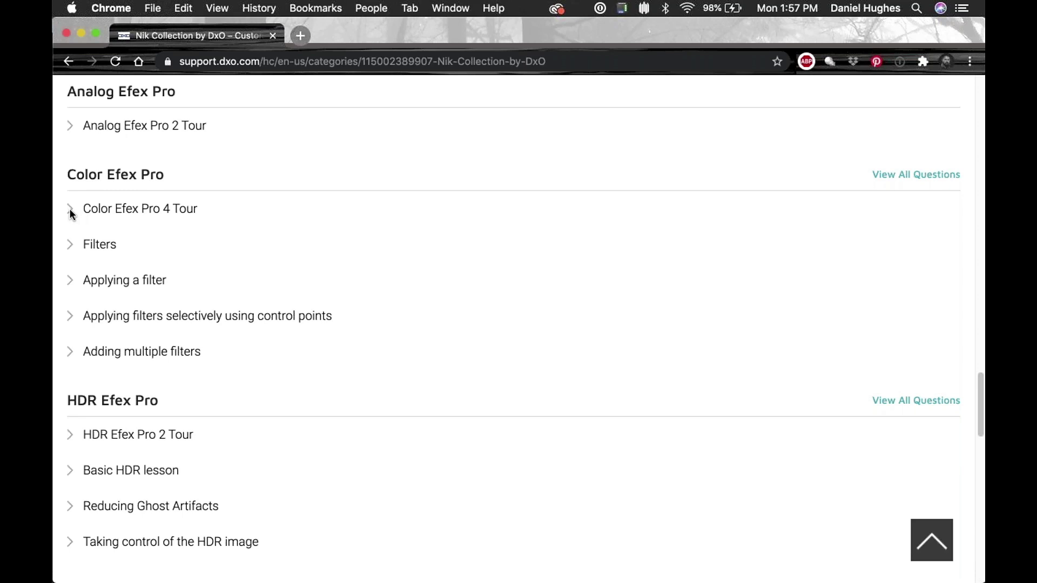
click(137, 210)
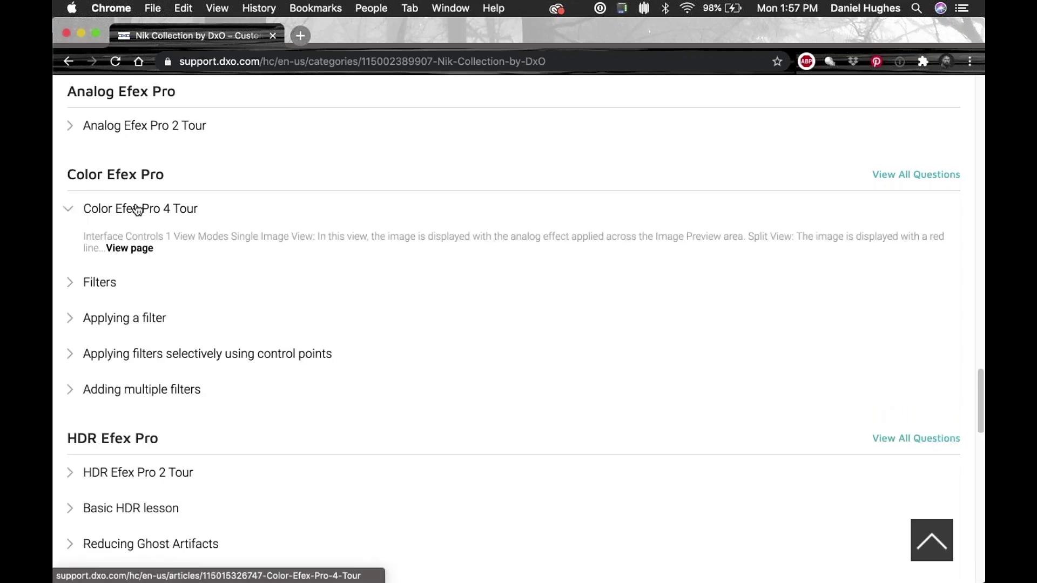
click(143, 251)
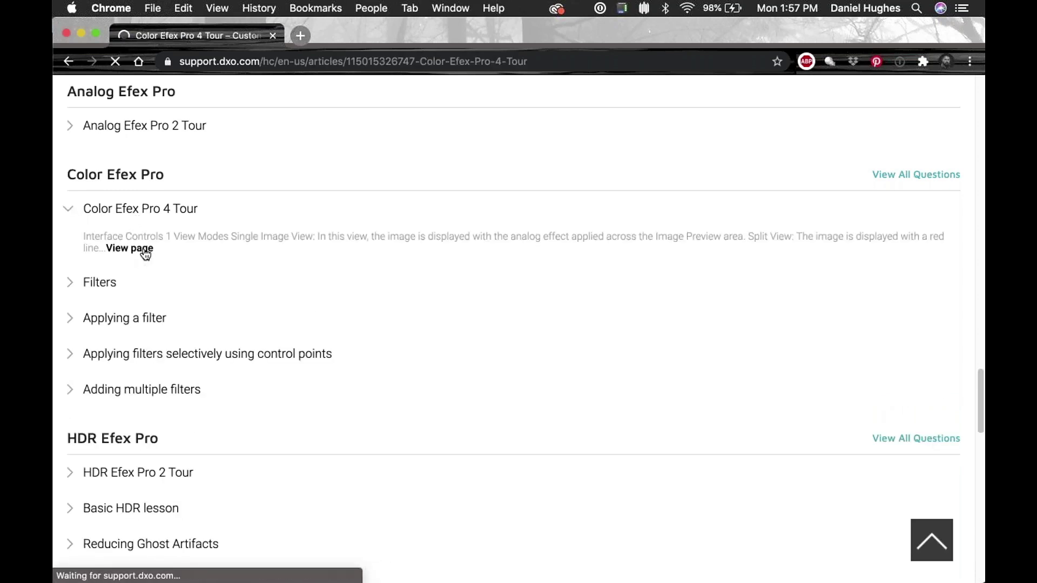
scroll(639, 388, down, 5)
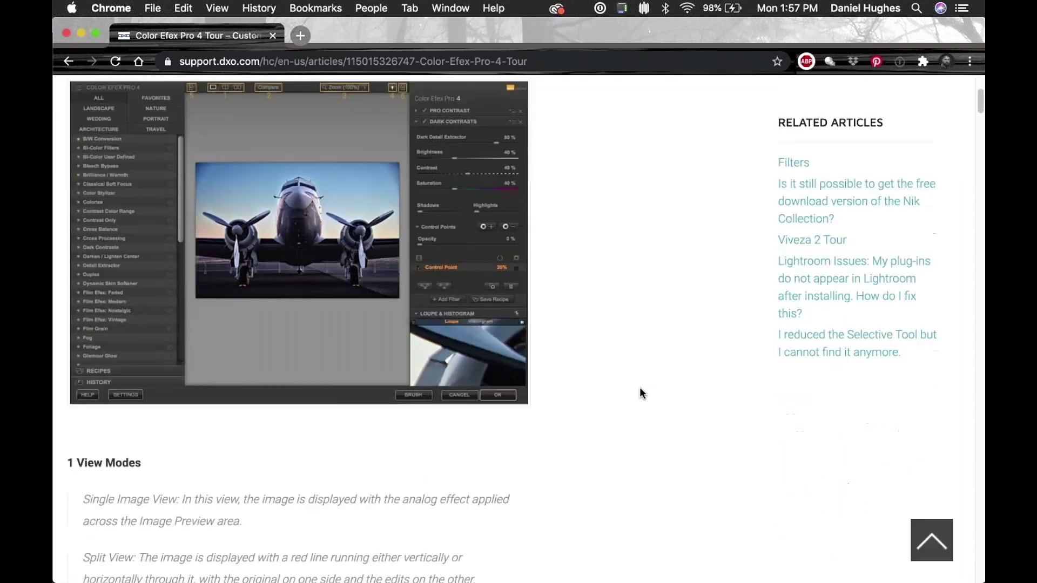
scroll(639, 387, down, 7)
scroll(640, 386, down, 5)
scroll(639, 389, down, 8)
scroll(656, 346, down, 5)
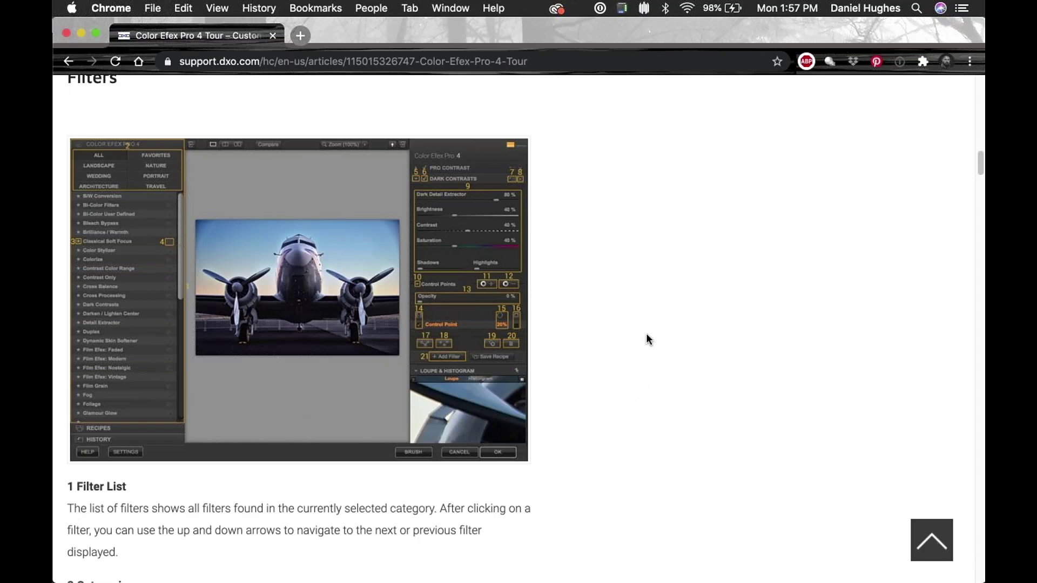
scroll(643, 336, down, 8)
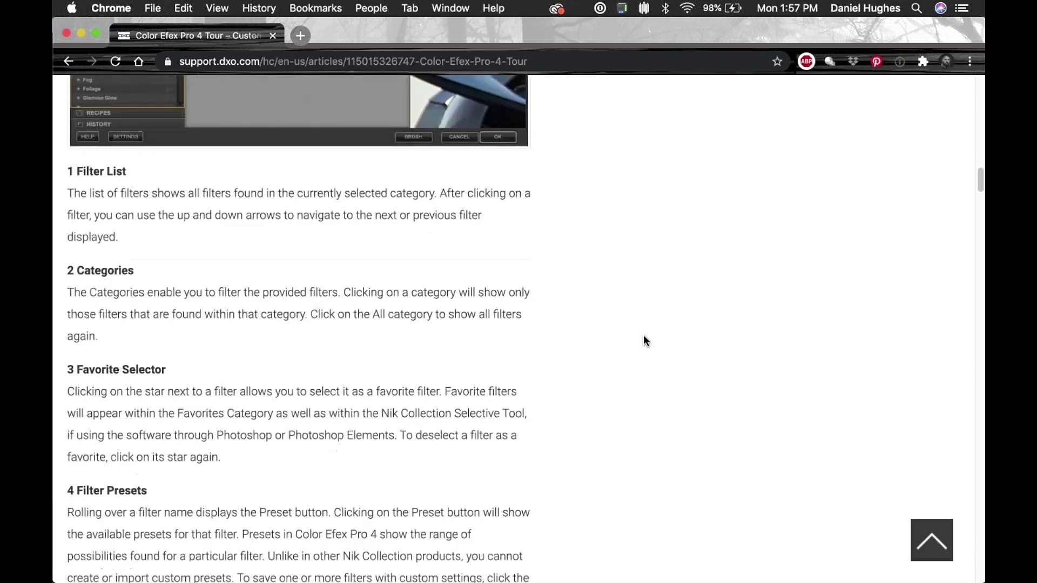
scroll(643, 336, up, 8)
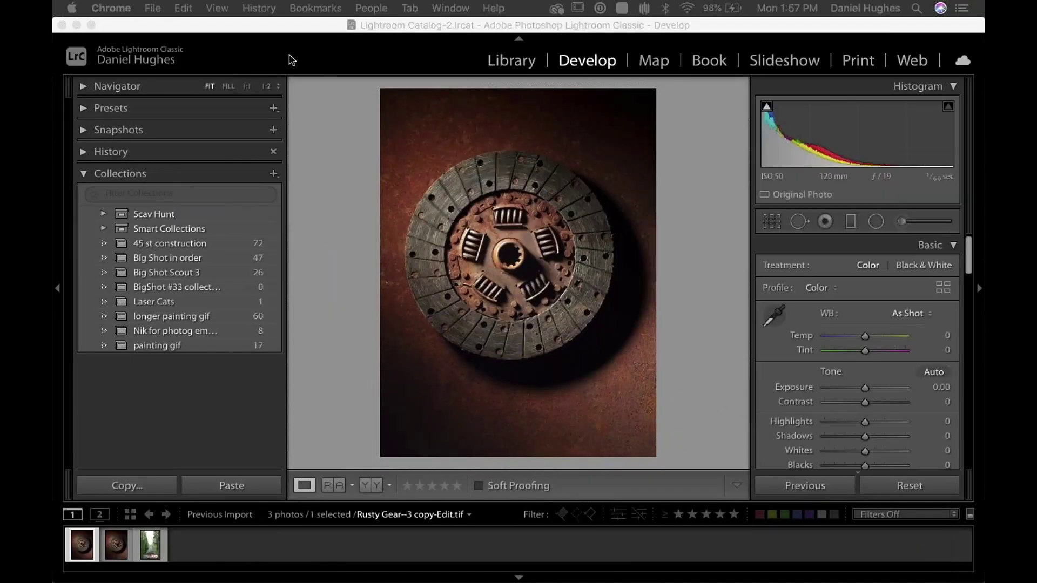
- Switch to DxO PhotoLab and open the foggy field photo _DAH3250.NEF in Color Efex Pro 4
click(337, 139)
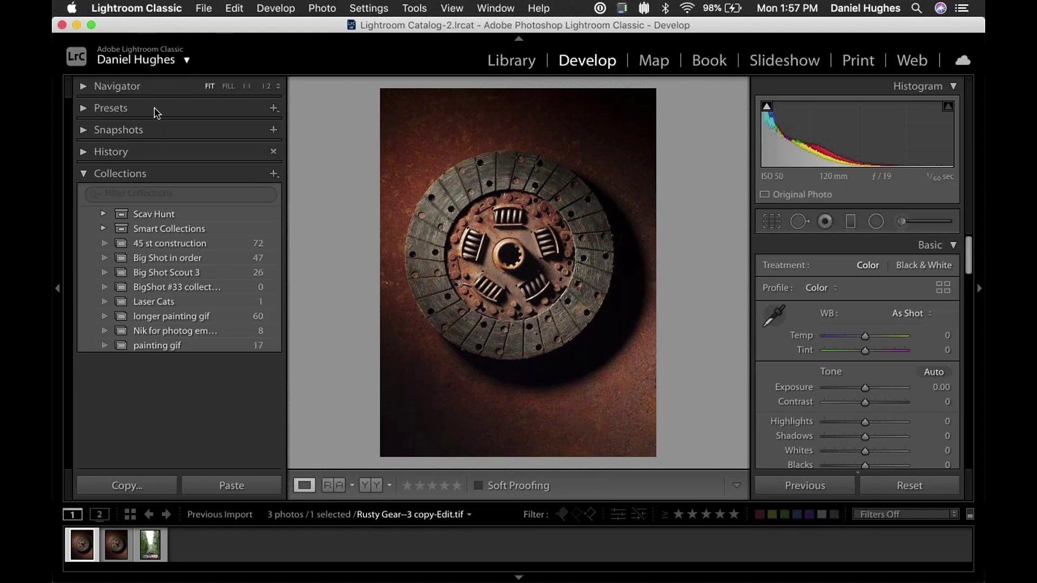
key(super+Tab)
key(super+Tab)
key(super+Tab)
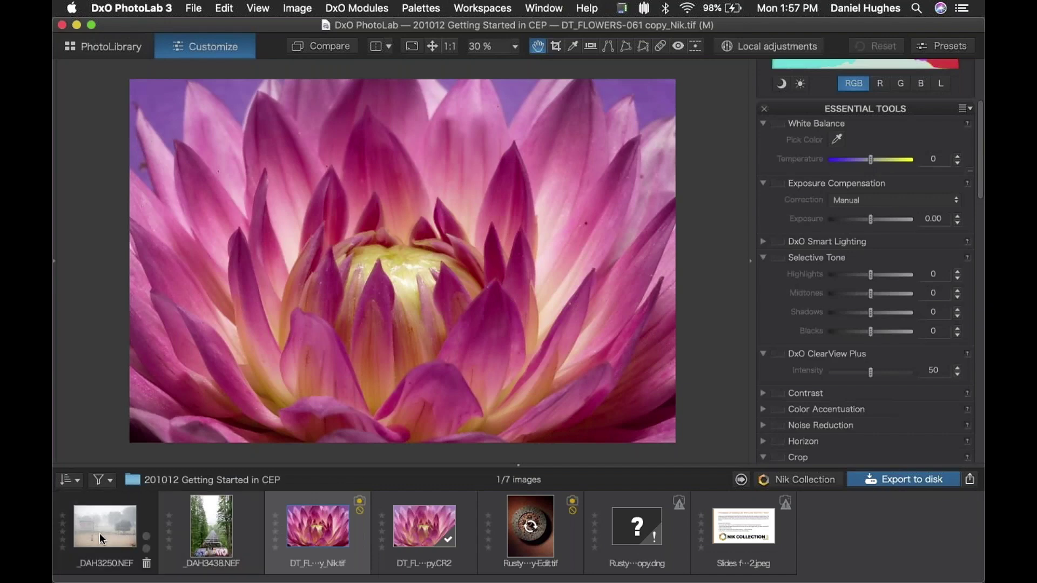
click(100, 534)
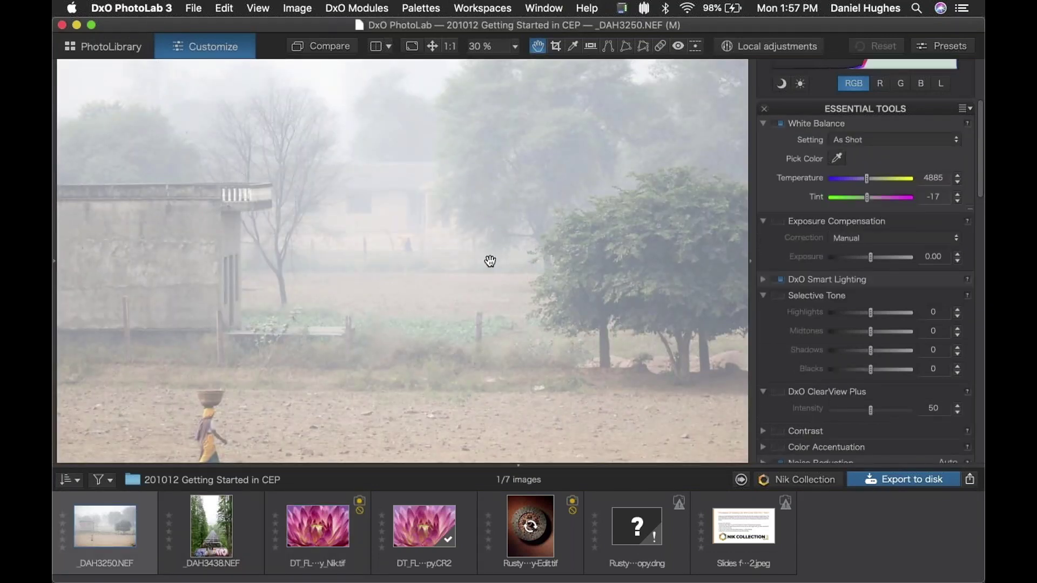
key(super+0)
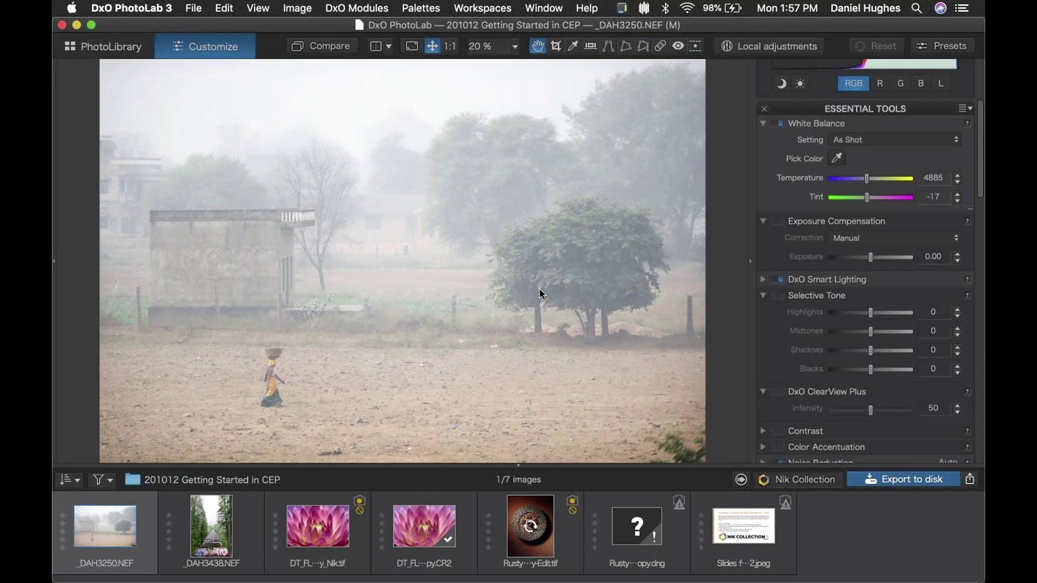
click(466, 147)
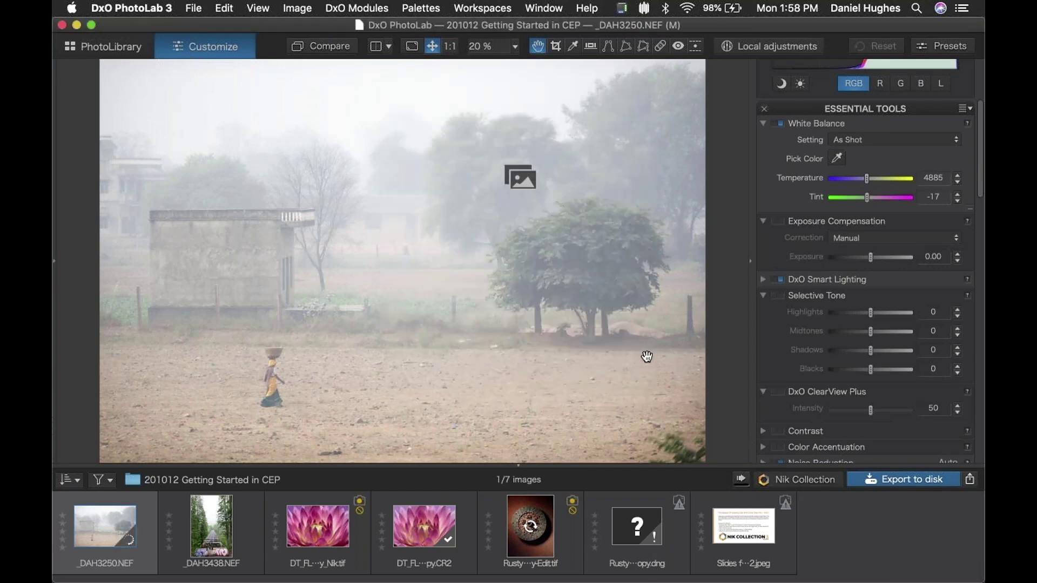
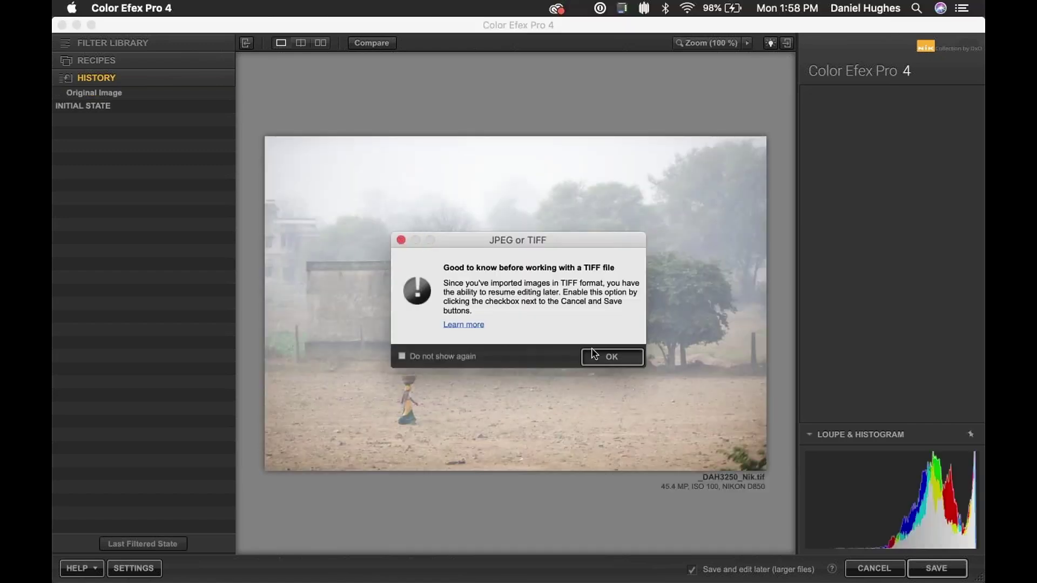
click(594, 354)
- Try the Cross Processing filter with method L03 at 100% strength and compare the photo with and without it
click(104, 41)
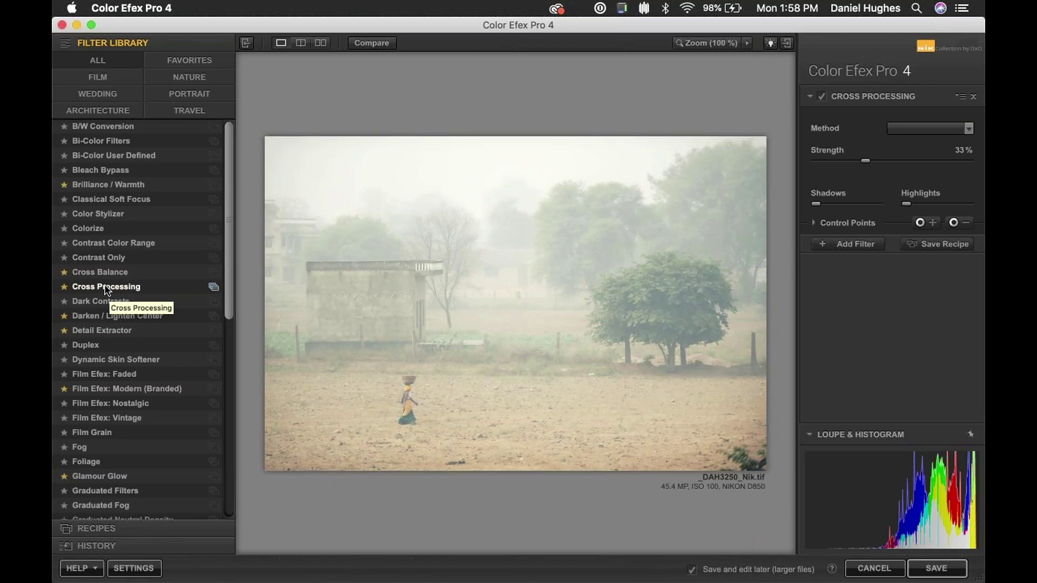
click(944, 132)
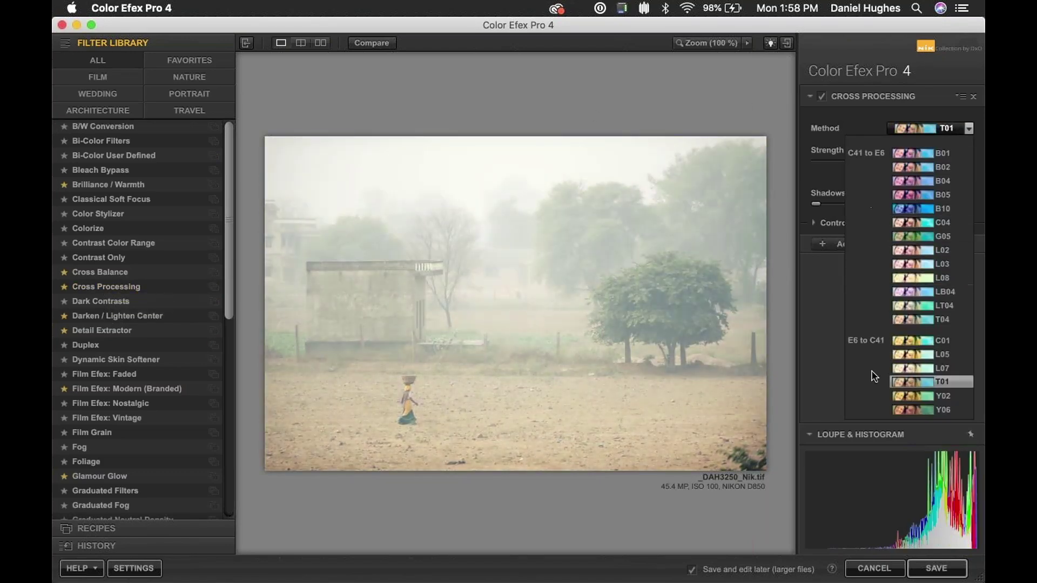
click(909, 264)
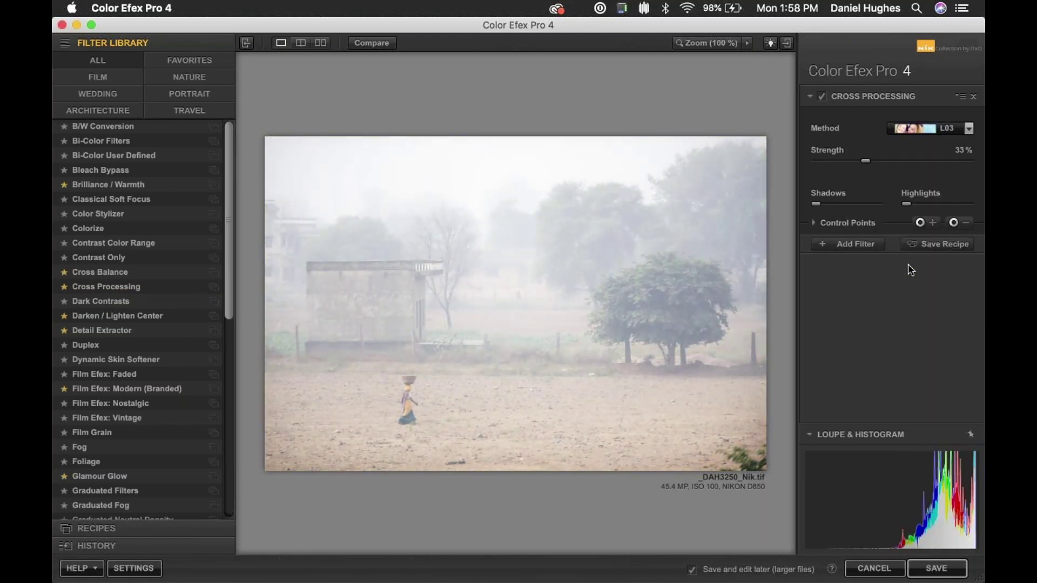
drag(865, 161, 969, 165)
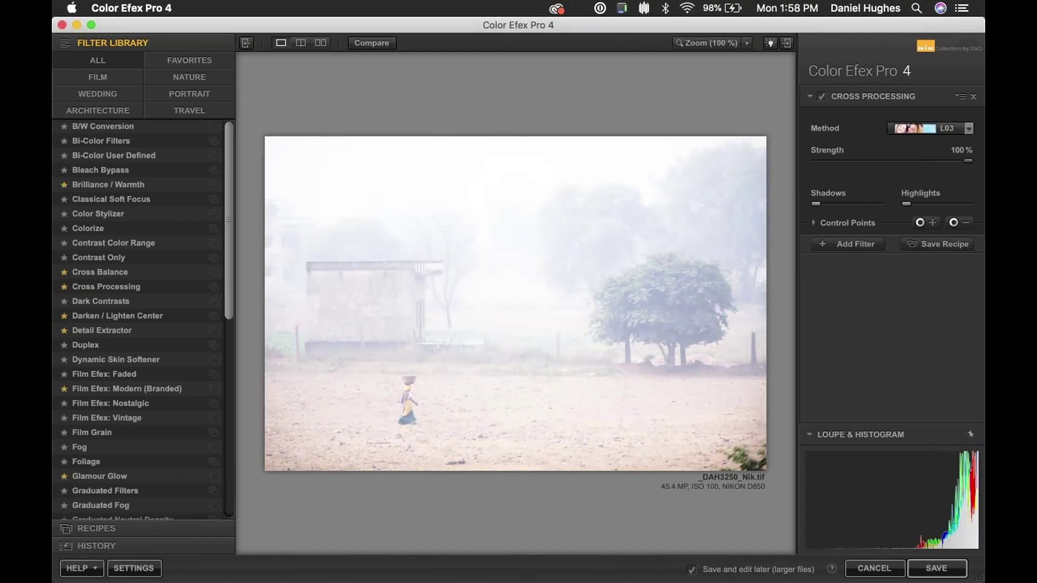
click(822, 96)
click(822, 96)
- Try different Highlights and Shadows protection amounts on the Cross Processing filter, leaving Shadows at 26%
mouse_move(923, 204)
drag(908, 207, 952, 207)
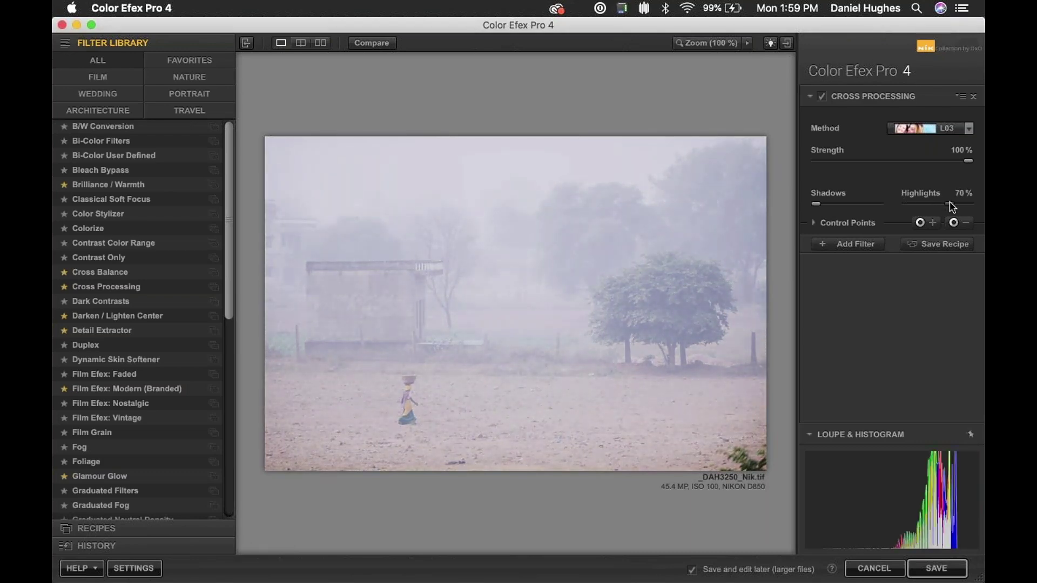
drag(952, 207, 881, 210)
drag(915, 204, 940, 203)
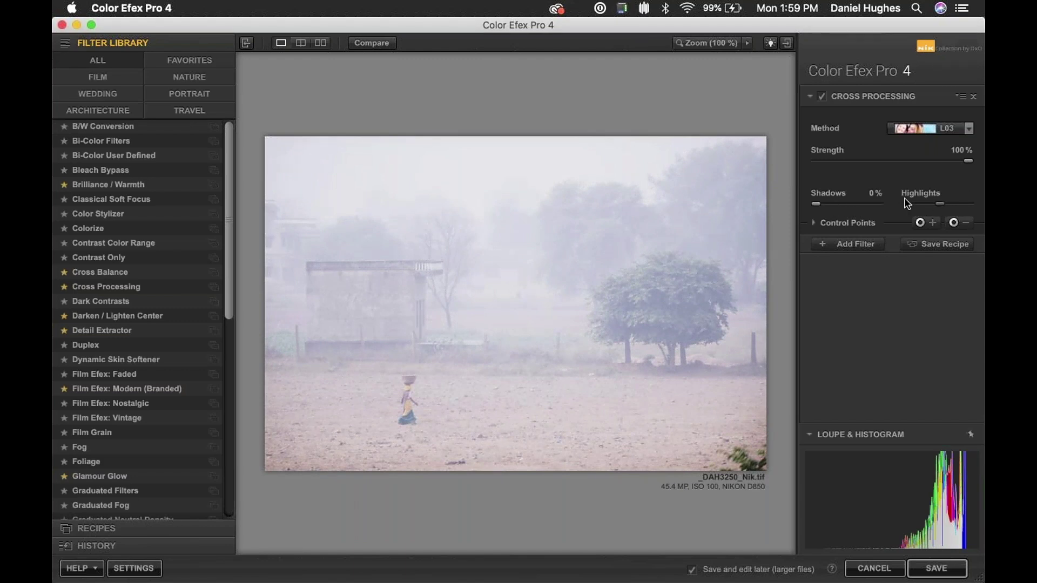
drag(938, 204, 950, 205)
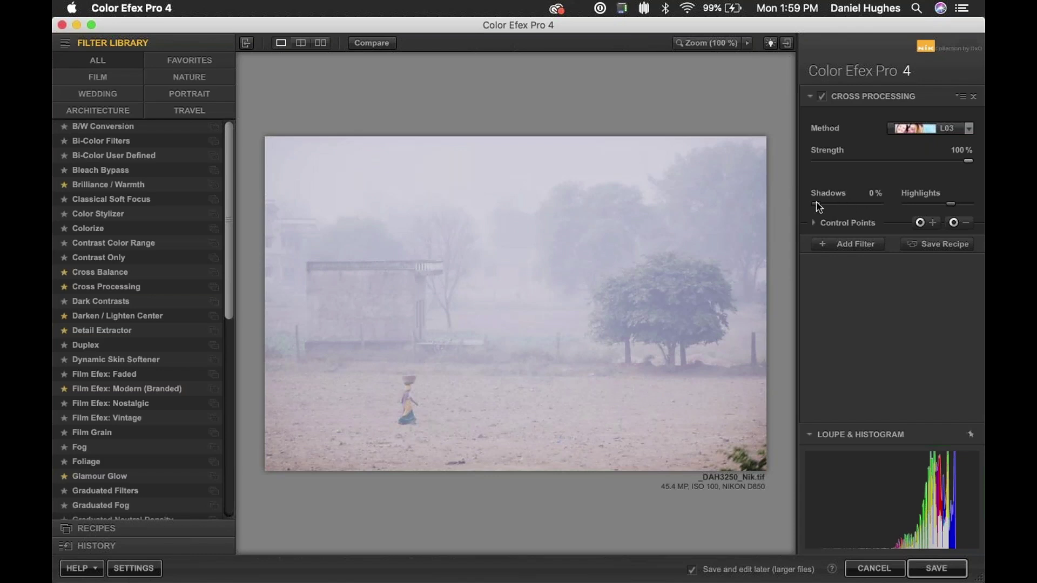
mouse_move(817, 205)
mouse_down()
mouse_move(879, 208)
mouse_move(813, 208)
mouse_up()
drag(948, 204, 926, 206)
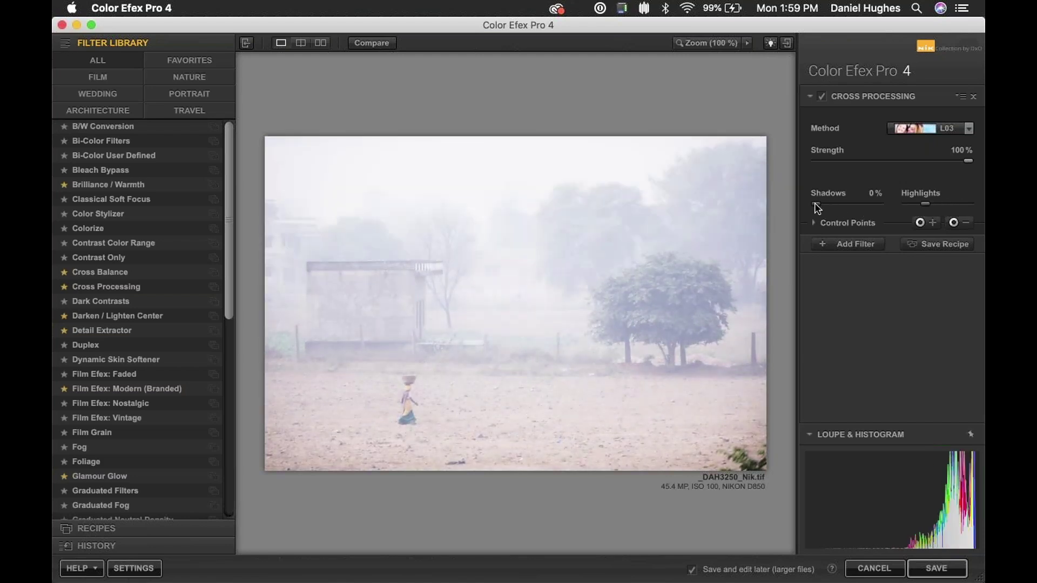
drag(817, 208, 904, 204)
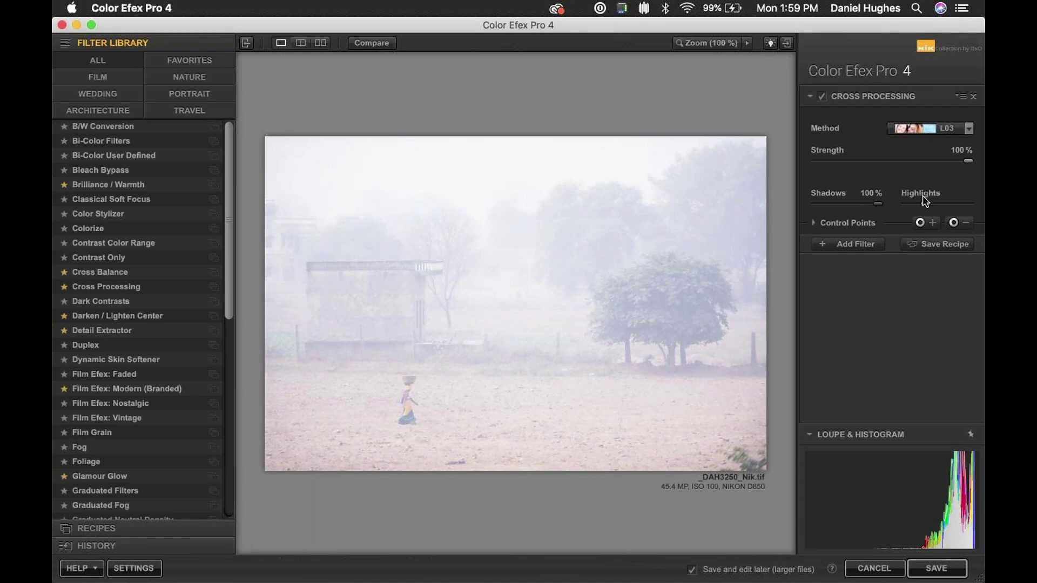
drag(877, 205, 832, 205)
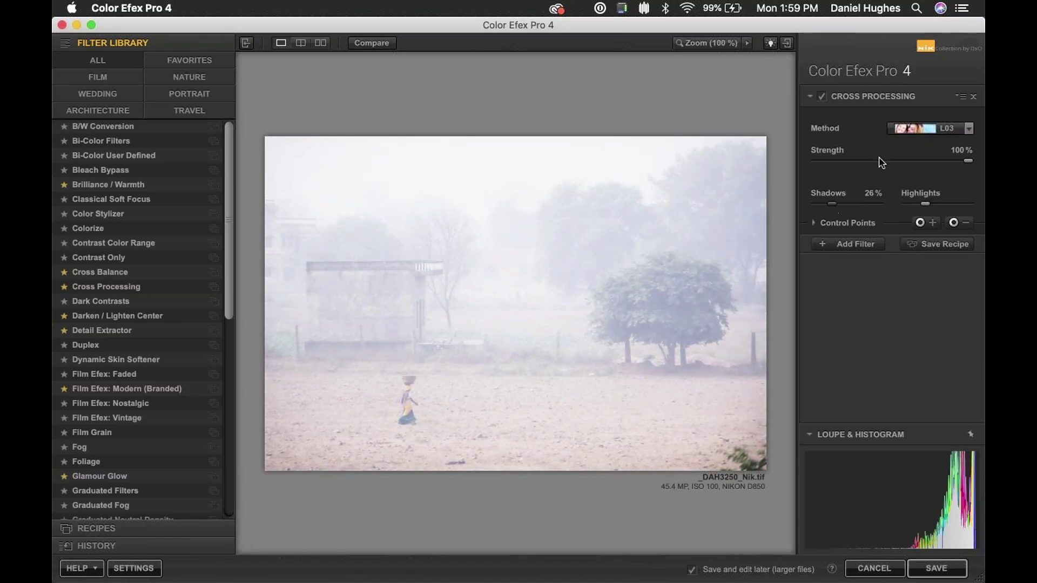
- Replace Cross Processing with the Pro Contrast filter and set Correct Contrast to 62%
drag(224, 250, 204, 463)
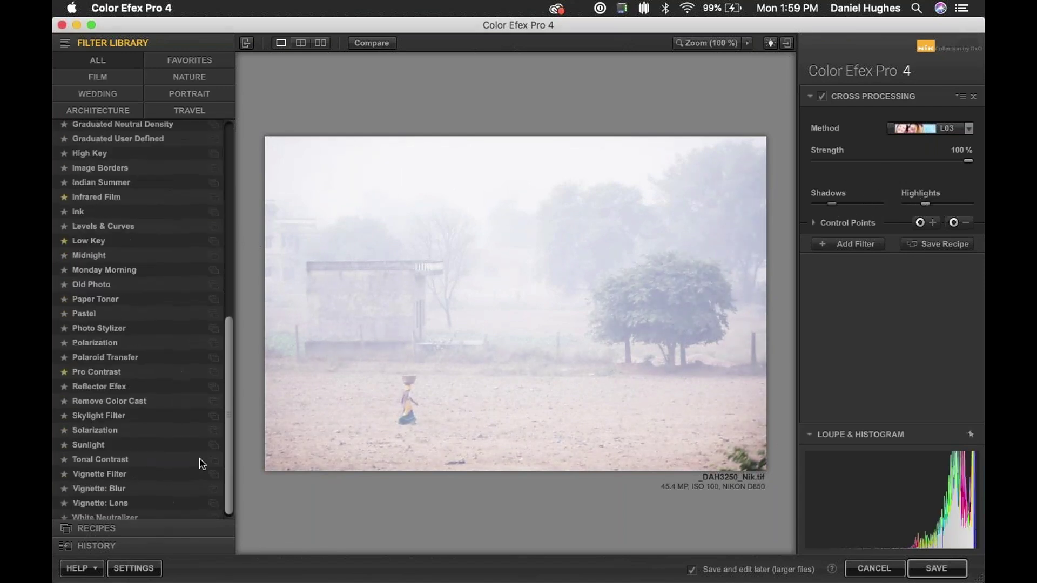
click(92, 367)
drag(893, 158, 910, 158)
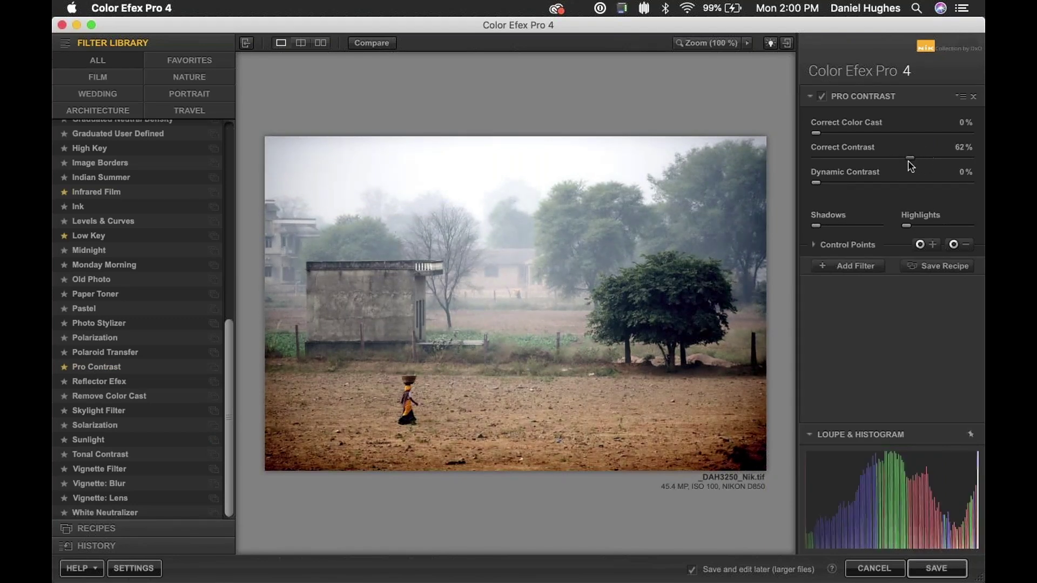
- Test the Pro Contrast Shadows protection at 100% on the tree's dark foliage and settle on a lower amount
mouse_move(816, 231)
mouse_down()
mouse_move(860, 231)
mouse_move(800, 236)
mouse_up()
click(719, 44)
click(759, 119)
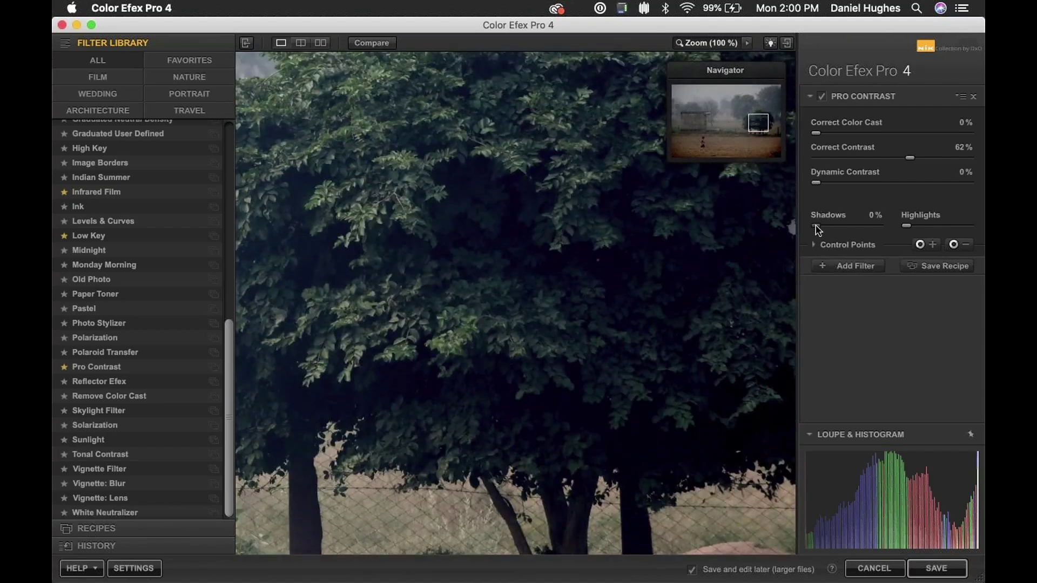
drag(820, 229, 900, 230)
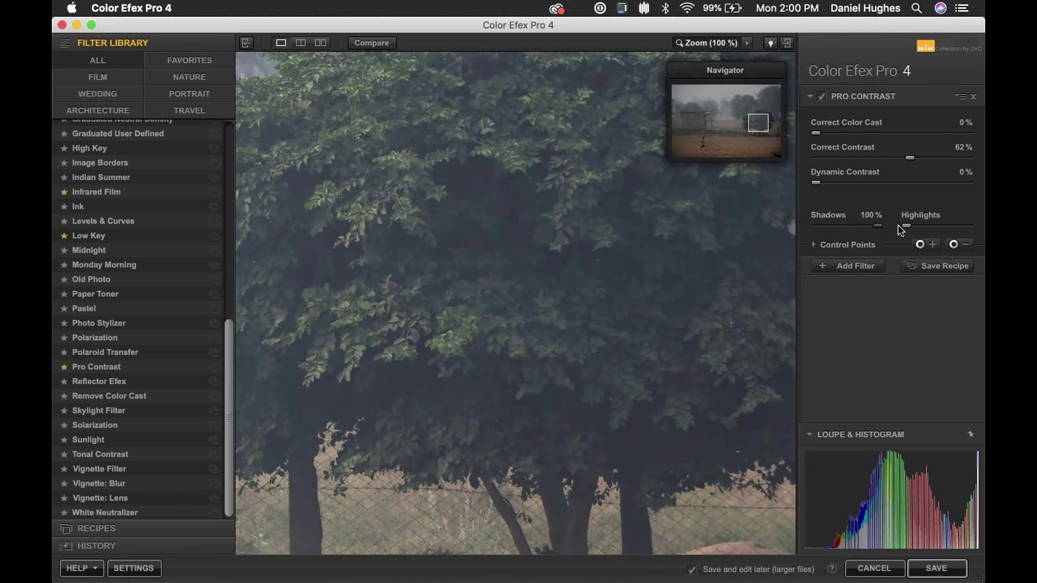
drag(901, 231, 847, 232)
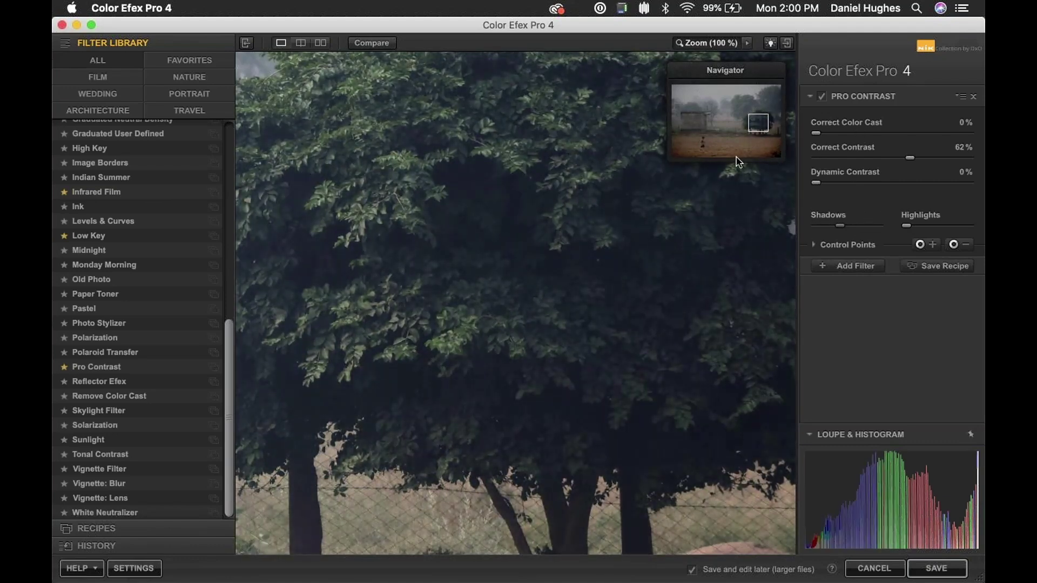
key(space)
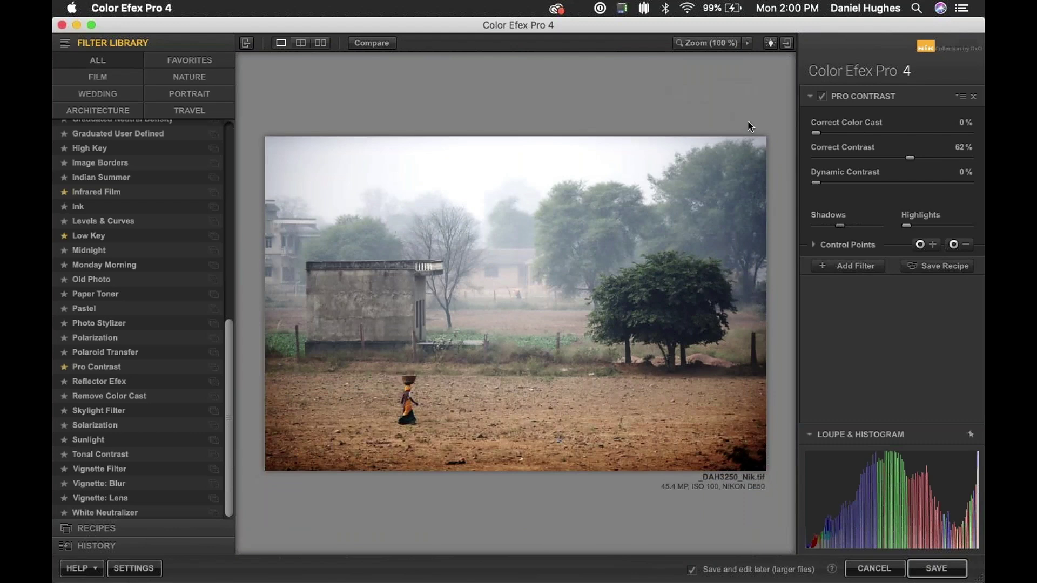
- Set Dynamic Contrast to 32% and Correct Contrast to 27%, and slightly reduce the Shadows protection
drag(816, 184, 858, 185)
drag(913, 159, 861, 170)
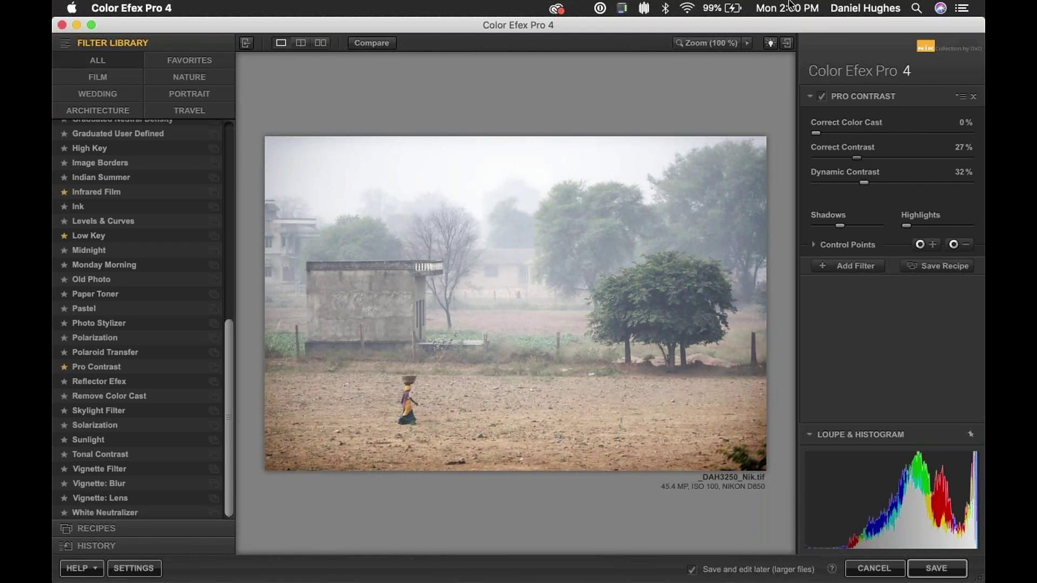
mouse_move(851, 216)
drag(840, 226, 832, 228)
- Place a minus control point in each of the photo's two bottom corners and adjust their areas of influence
click(297, 452)
drag(297, 453, 339, 462)
click(955, 244)
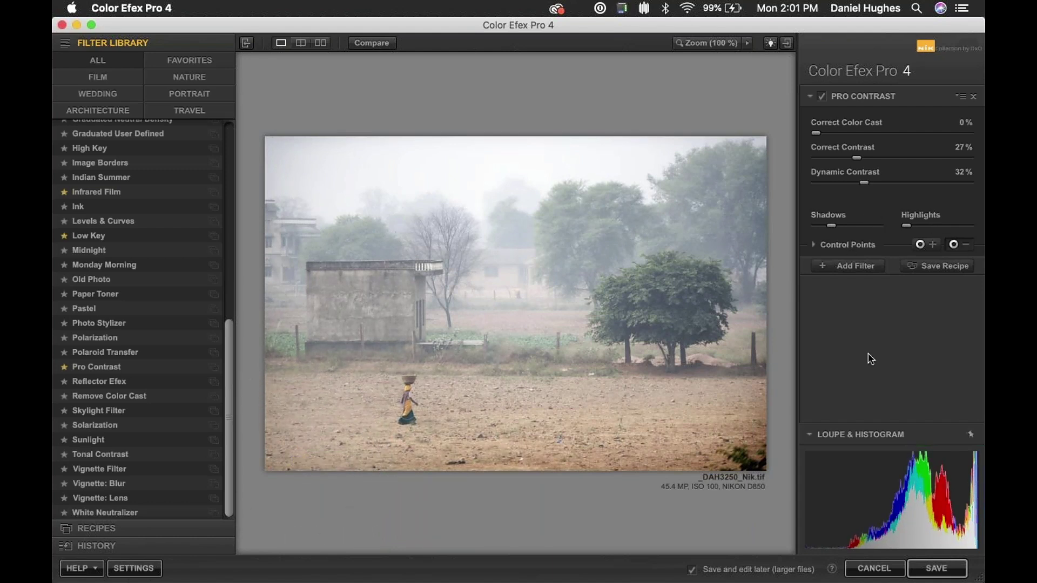
click(752, 454)
drag(716, 454, 705, 453)
- Add and resize a plus control point on the dirt field beside the woman, and compare the photo with the original
click(920, 245)
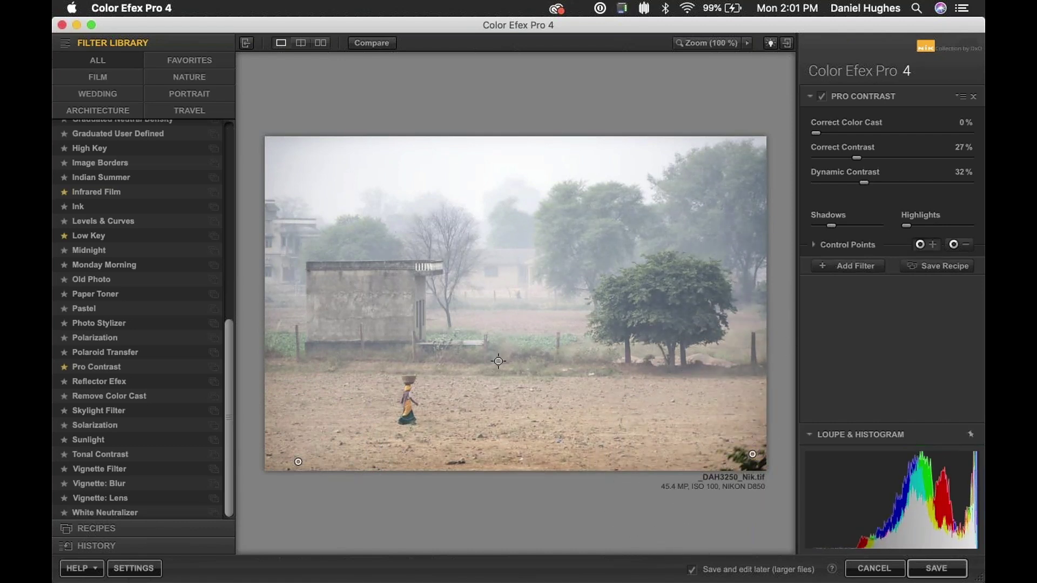
click(486, 388)
drag(523, 388, 533, 389)
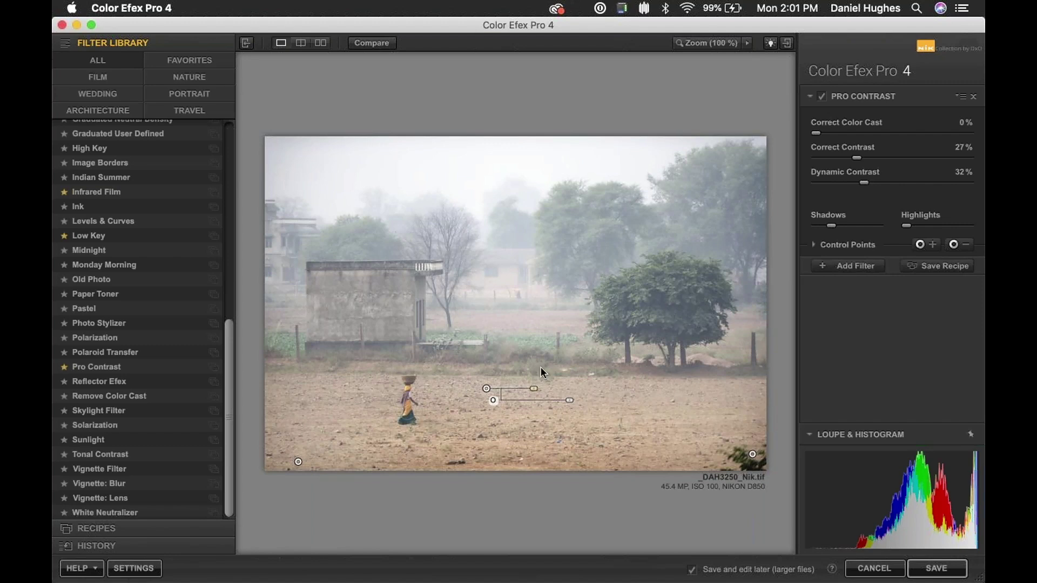
click(376, 43)
click(377, 43)
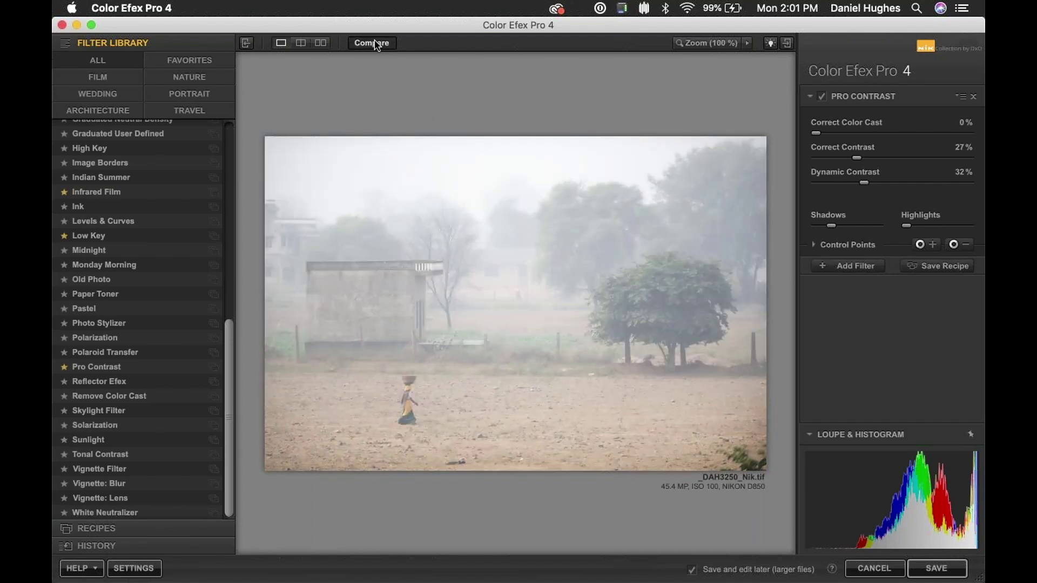
click(376, 44)
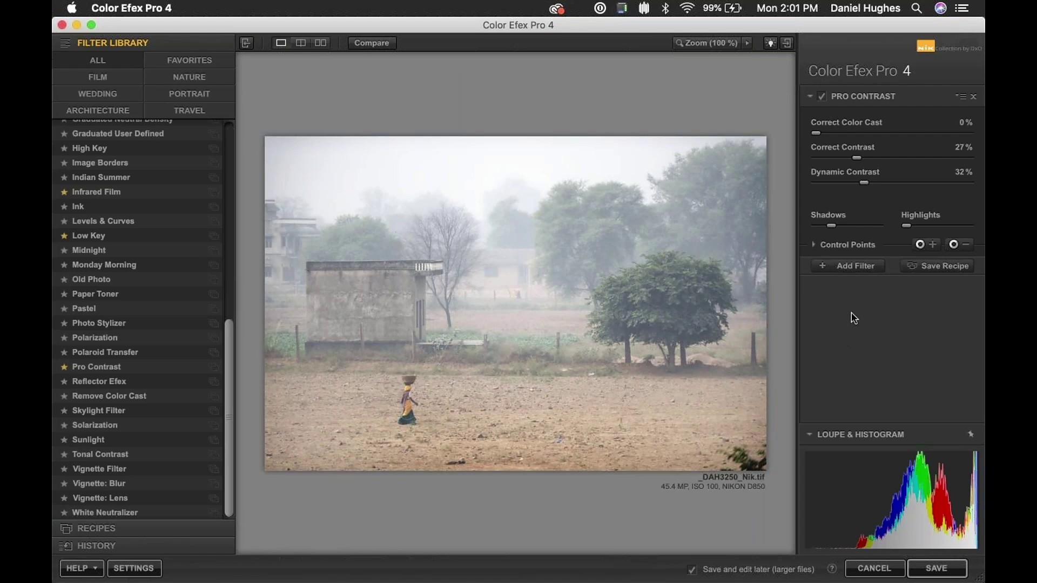
- Add Bleach Bypass as a second filter on top of Pro Contrast and raise its Saturation to 6%
click(863, 267)
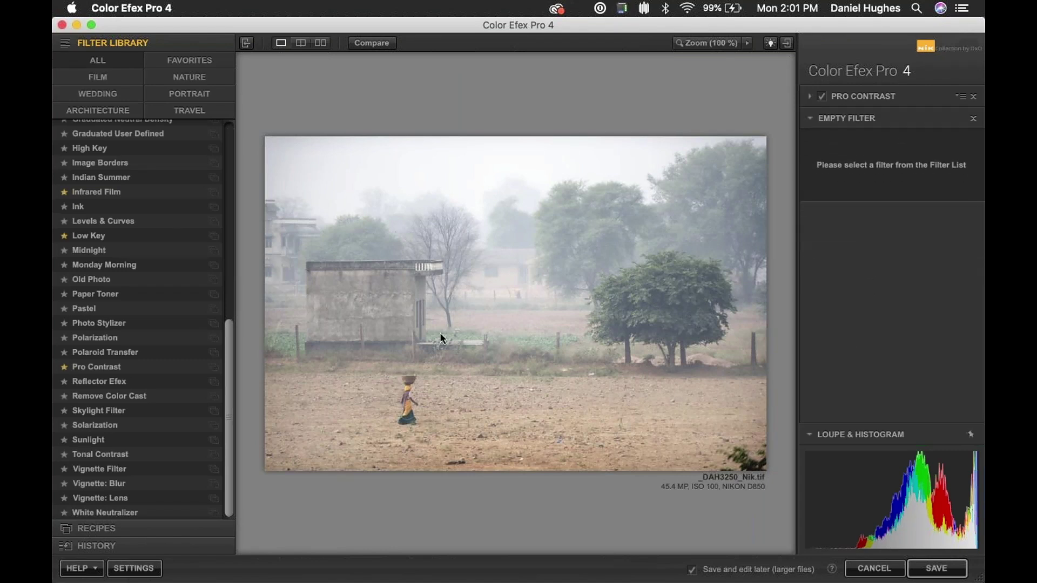
drag(226, 357, 234, 146)
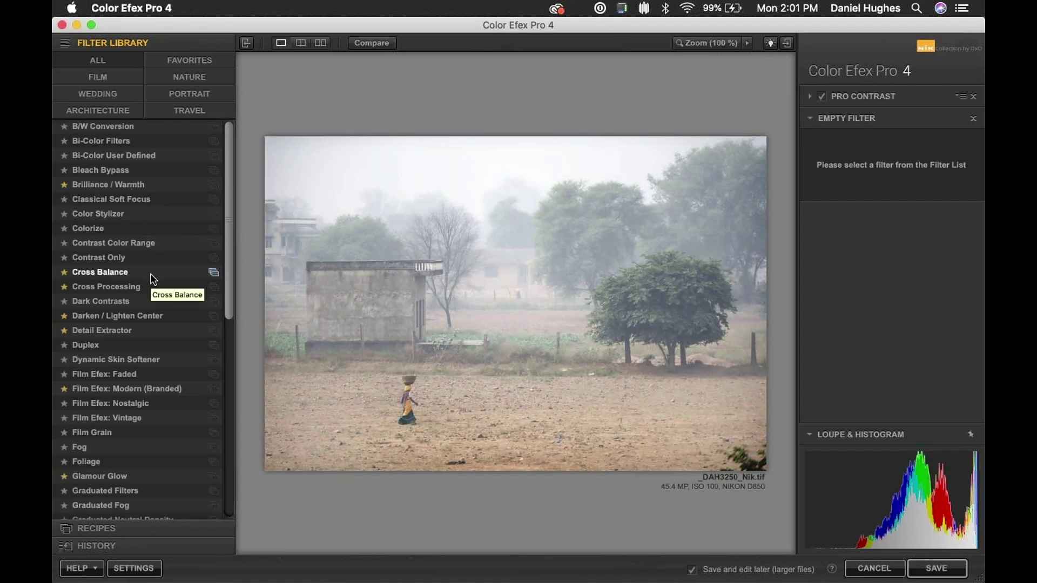
click(107, 173)
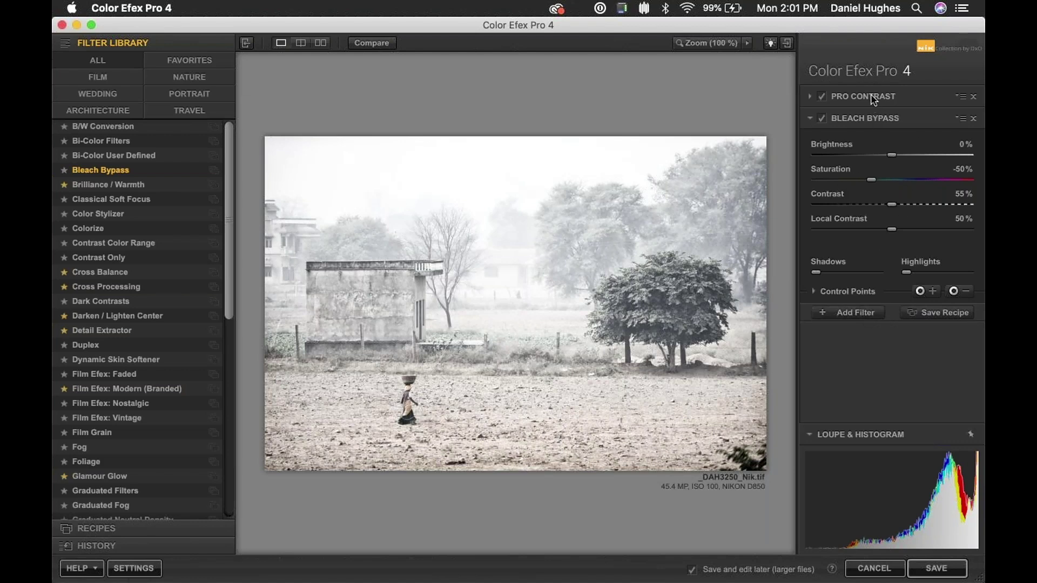
drag(871, 180, 953, 178)
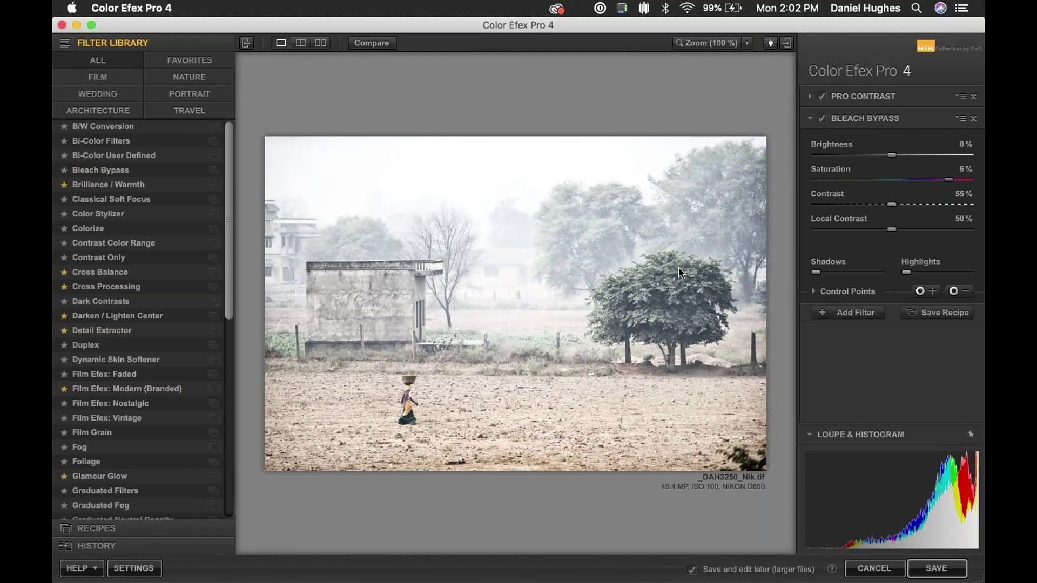
- Select all three control points of the Pro Contrast filter and copy them
click(846, 96)
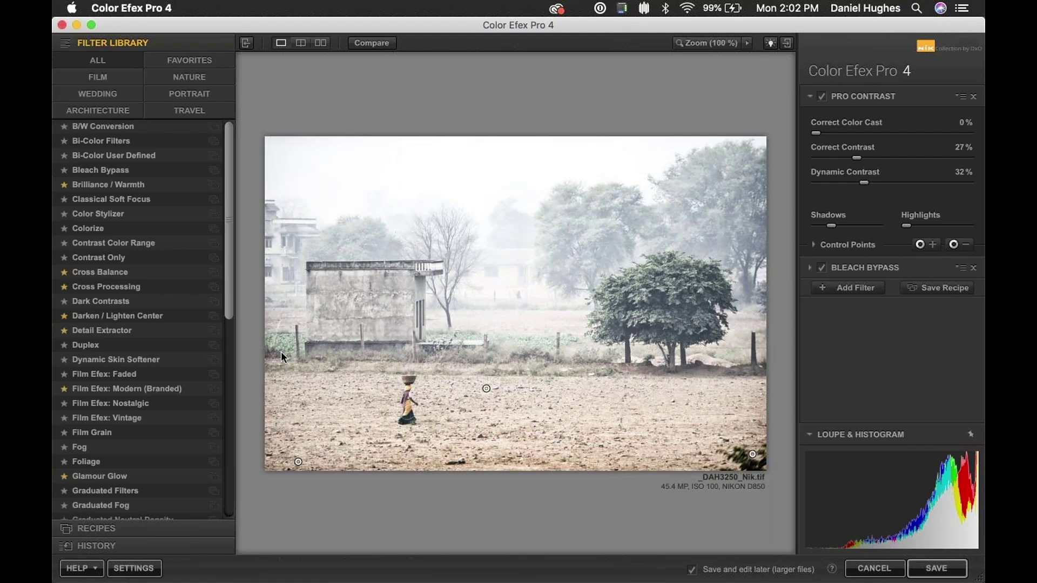
drag(272, 358, 761, 465)
drag(277, 366, 764, 466)
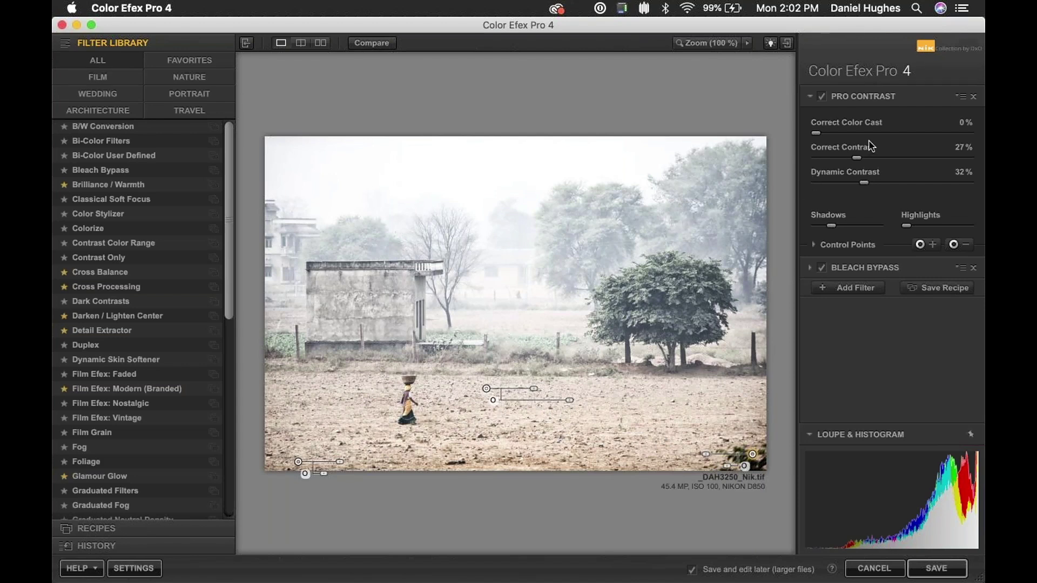
click(962, 97)
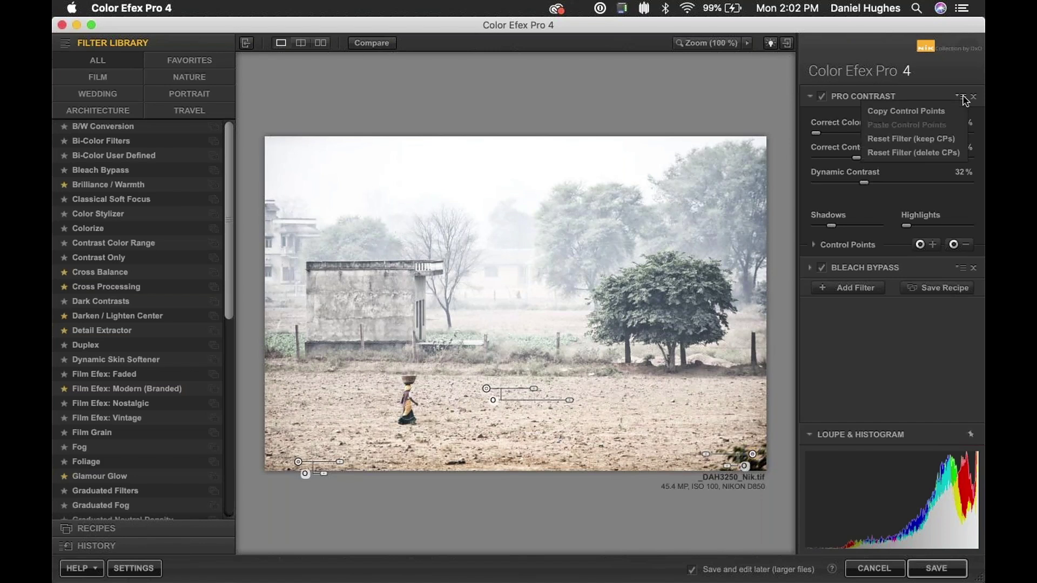
click(962, 97)
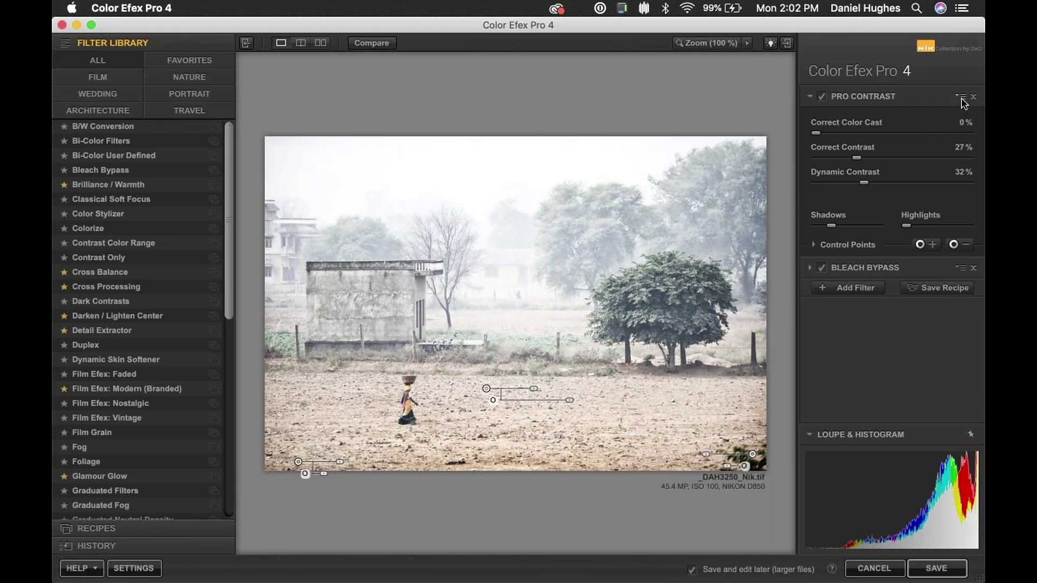
click(963, 99)
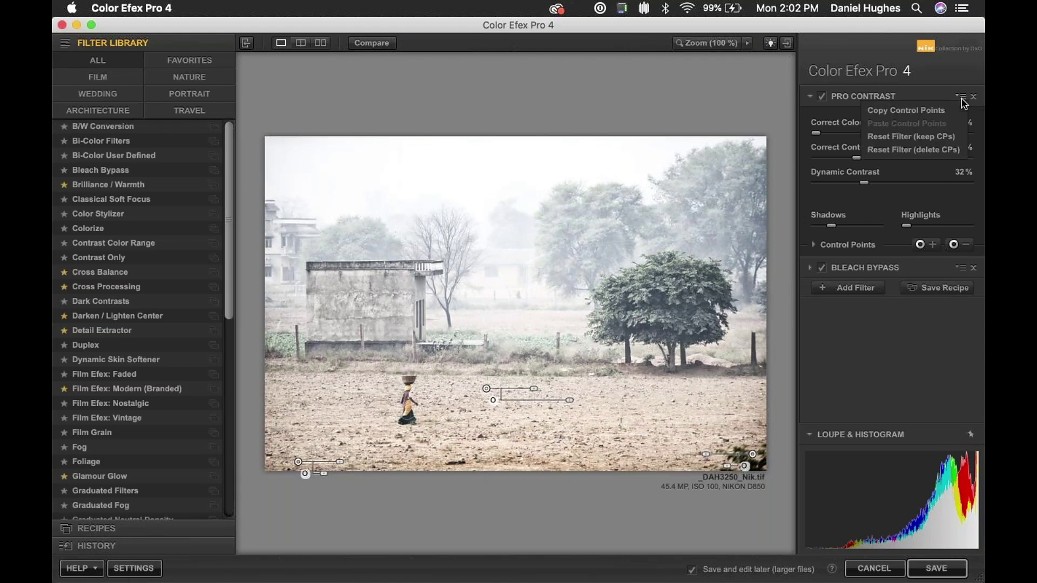
click(891, 116)
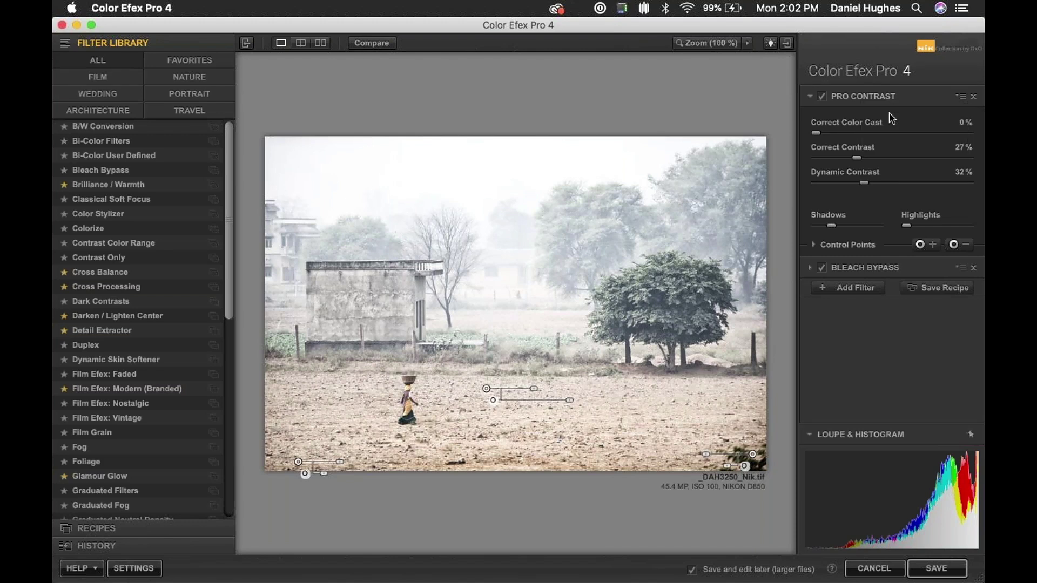
- Paste the copied control points into the Bleach Bypass filter and select them all on the photo
click(874, 266)
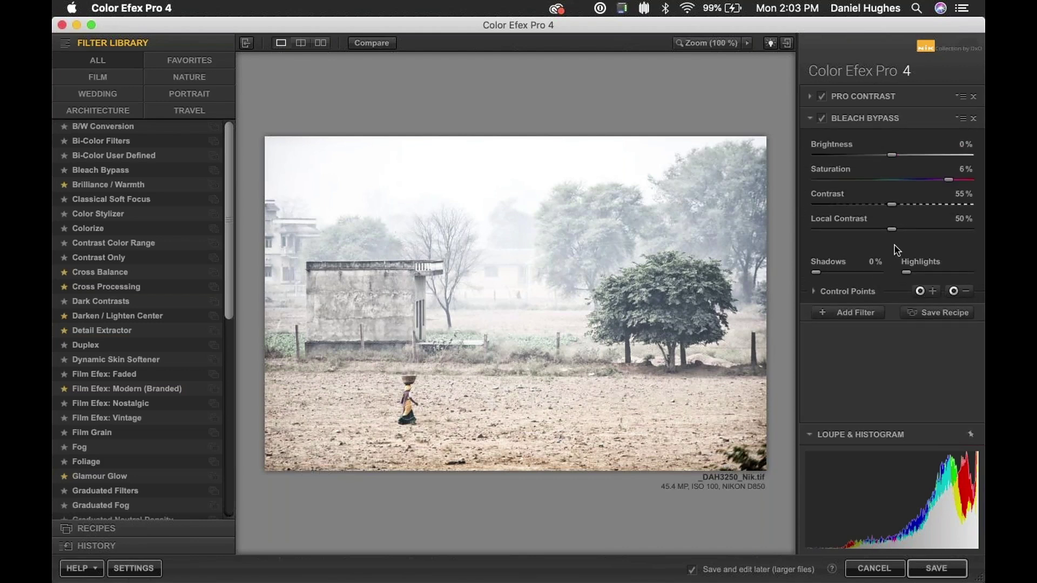
click(960, 118)
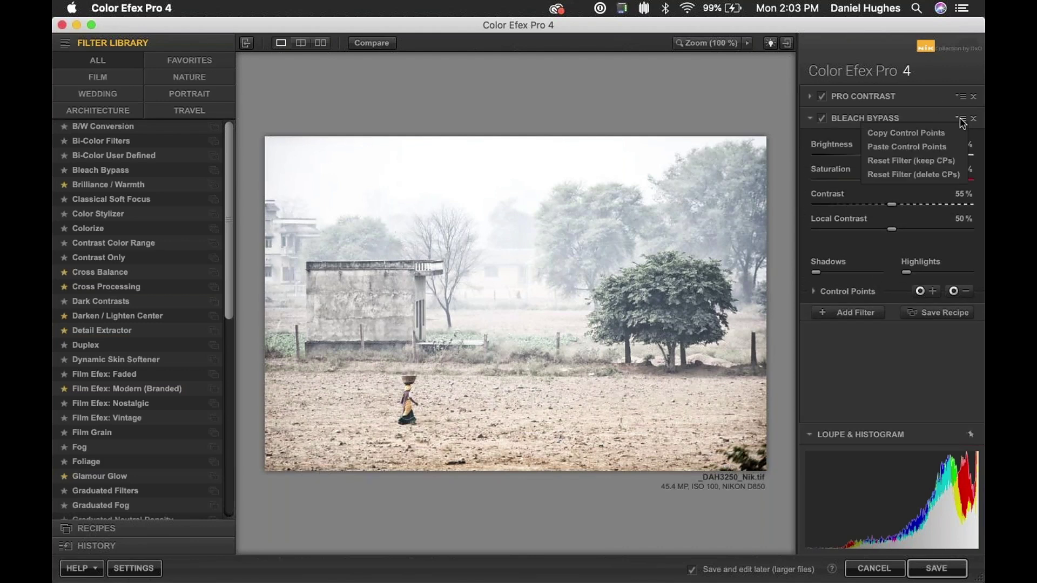
click(900, 146)
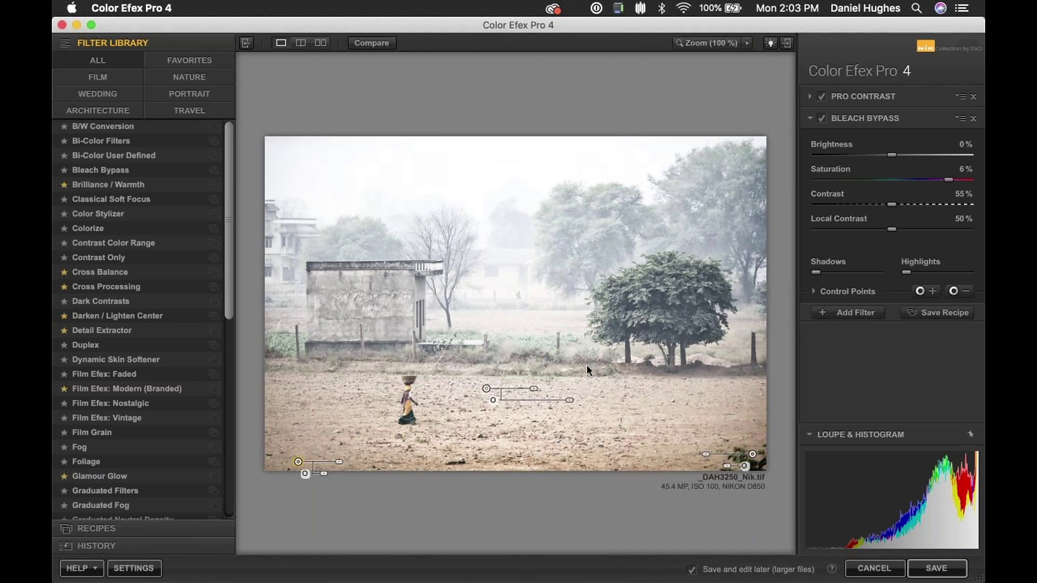
drag(271, 355, 772, 506)
click(961, 118)
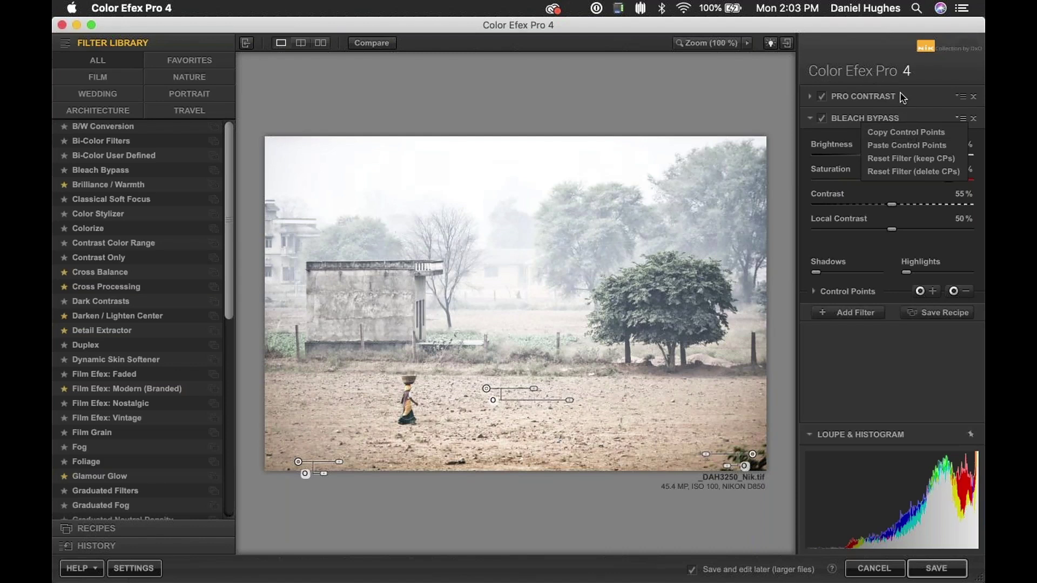
click(701, 130)
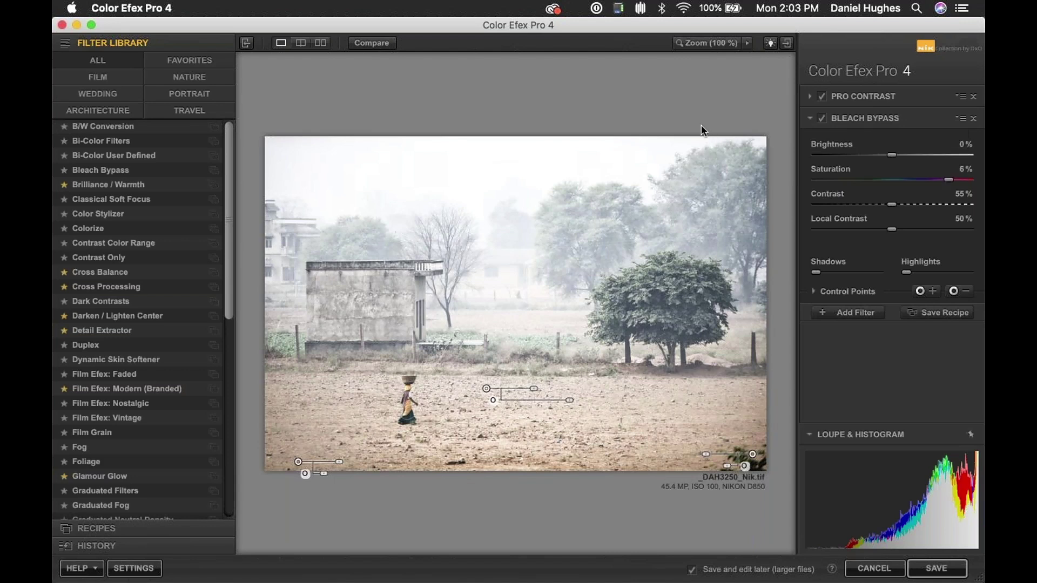